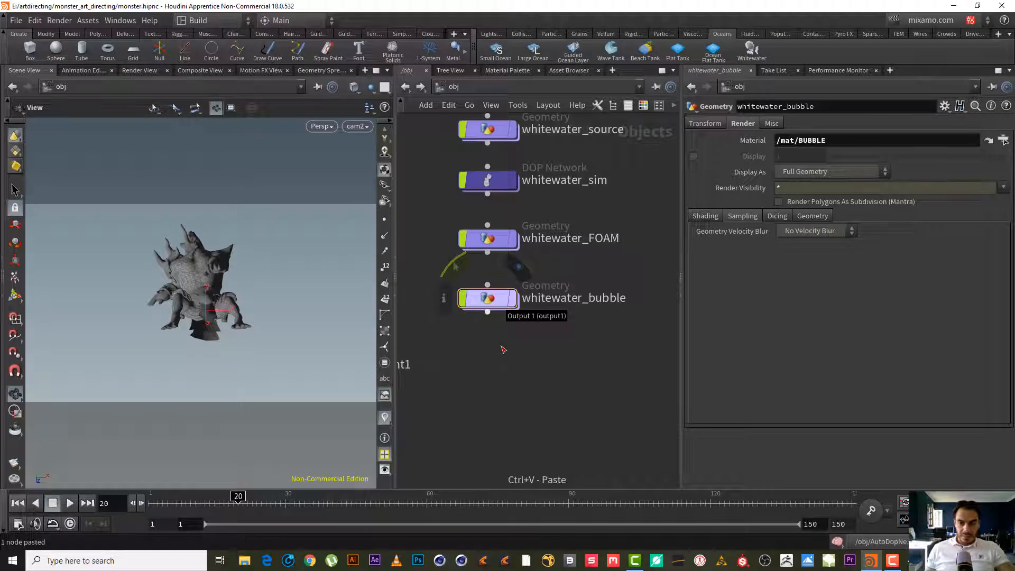
{"action": "left_click_drag", "start_coordinate": [501, 307], "coordinate": [497, 356]}
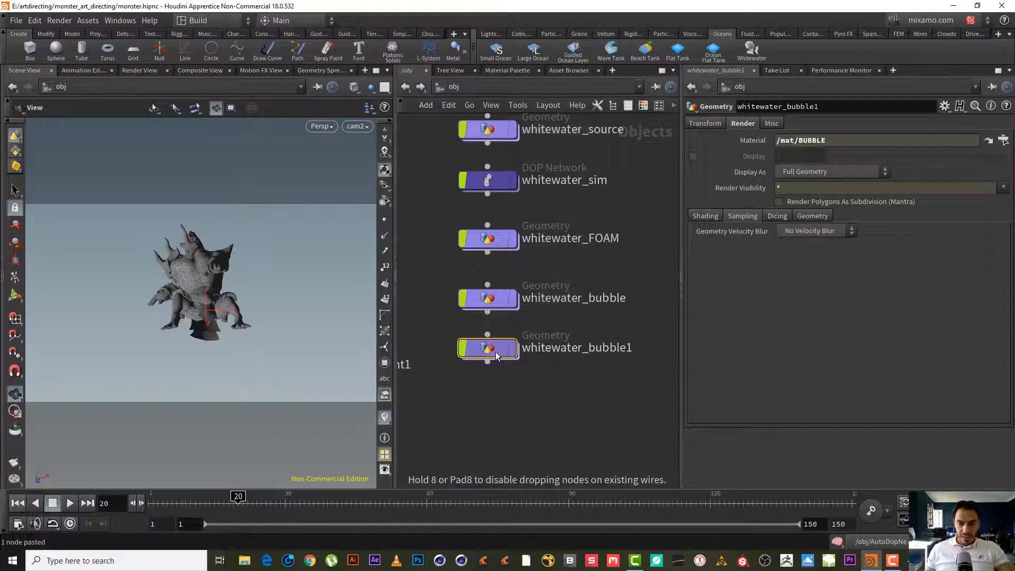
{"action": "double_click", "coordinate": [604, 359]}
{"action": "left_click_drag", "start_coordinate": [590, 348], "coordinate": [693, 351]}
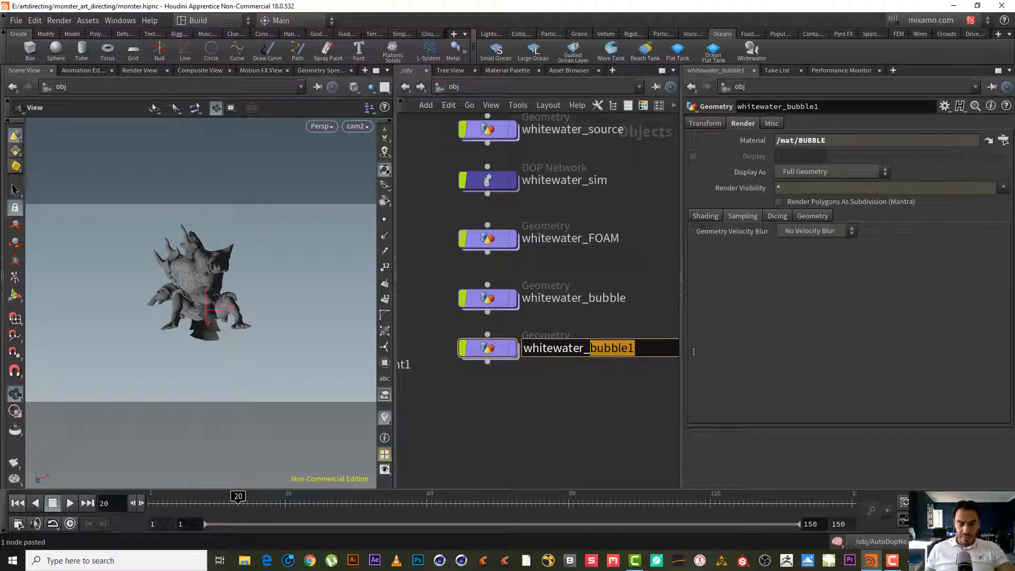
{"action": "left_click", "coordinate": [414, 320]}
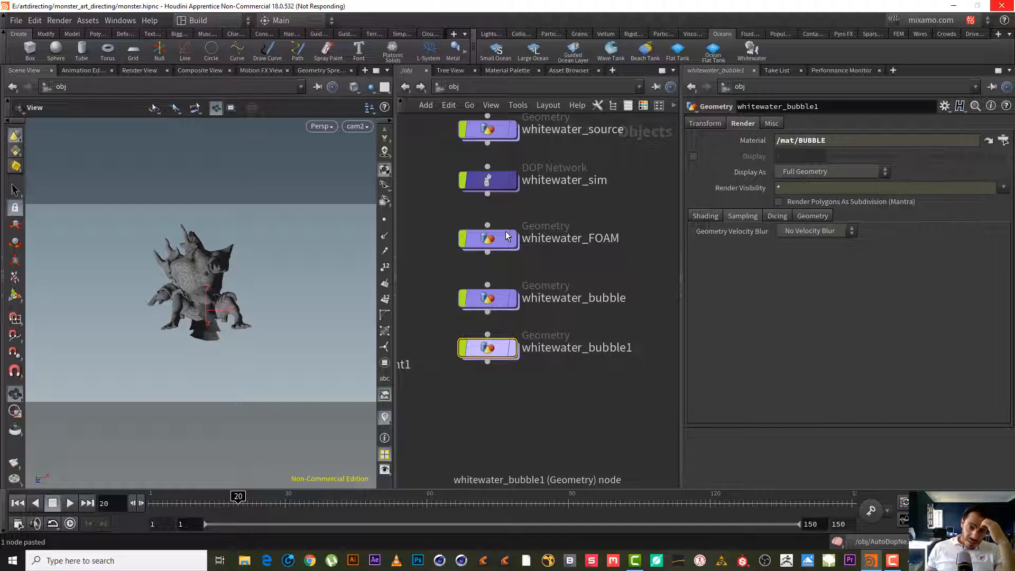
Duplicate the whitewater_FOAM geometry node and place the copy below whitewater_bubble.
{"action": "left_click", "coordinate": [489, 243]}
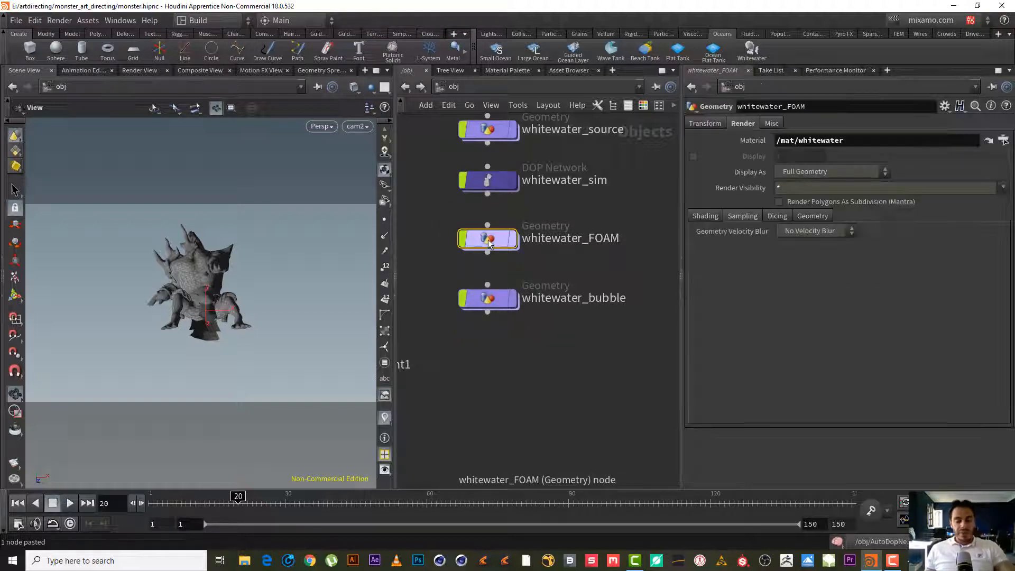
{"action": "key", "text": "ctrl+c"}
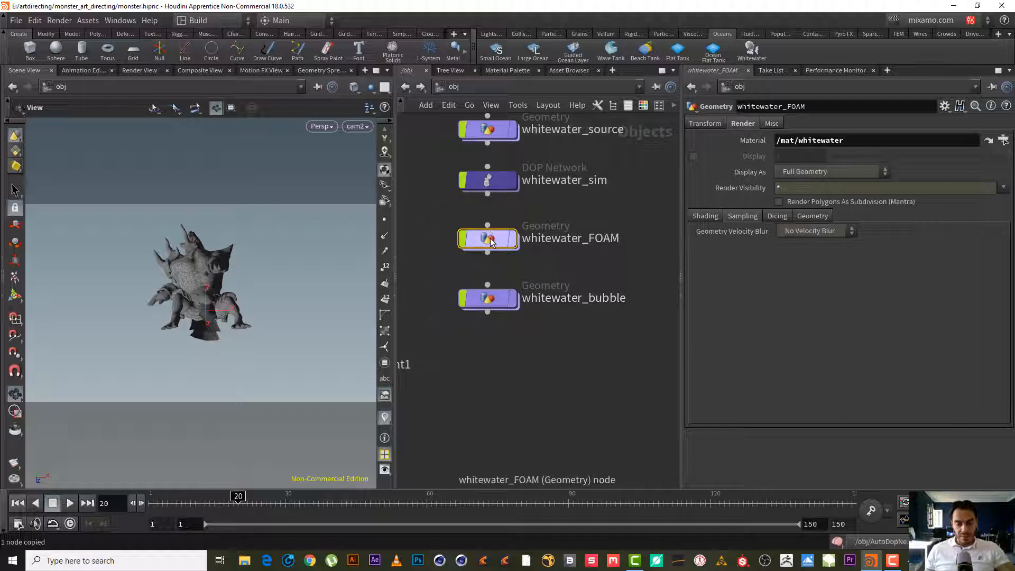
{"action": "mouse_move", "coordinate": [491, 242]}
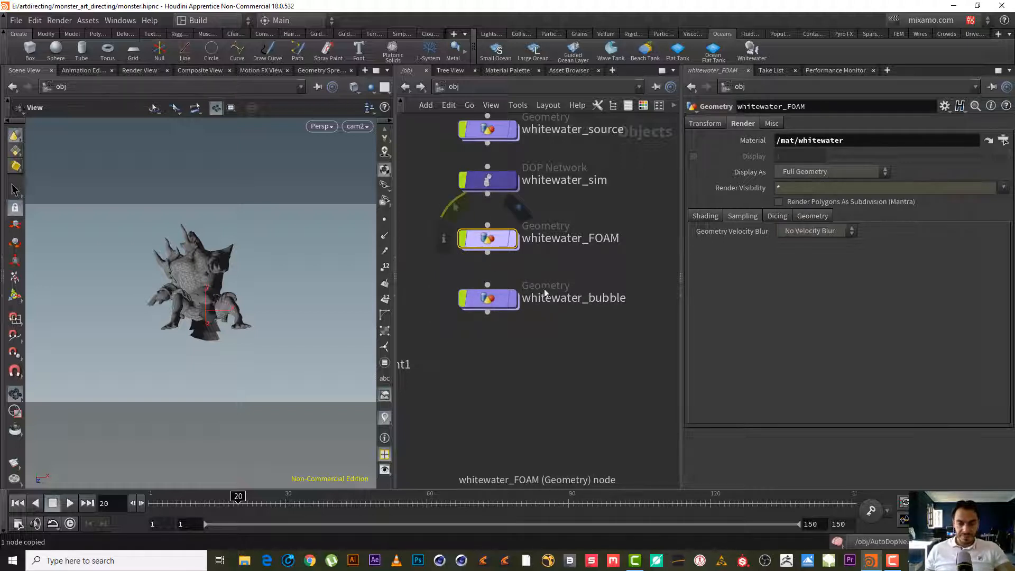
{"action": "key", "text": "ctrl+v"}
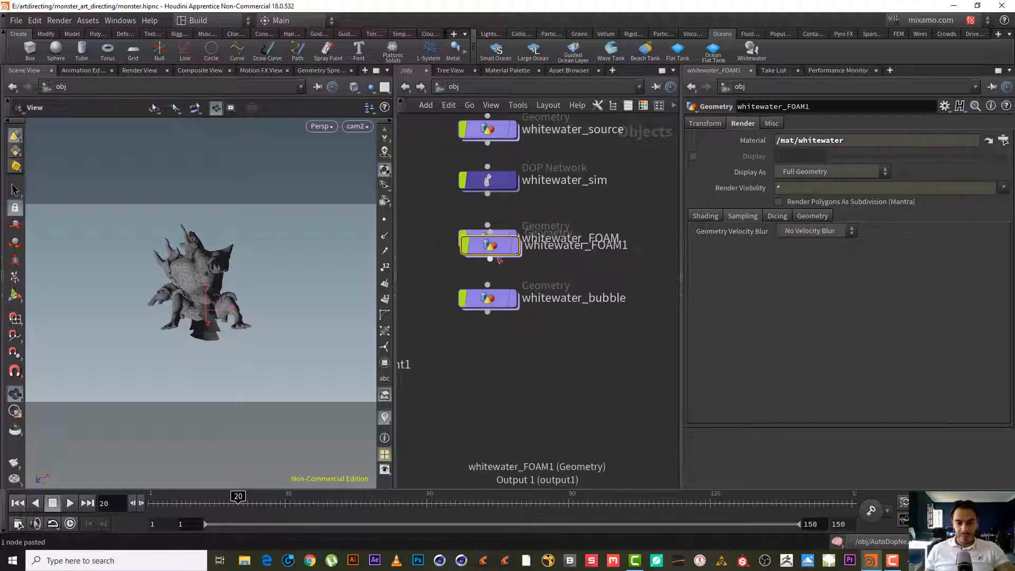
{"action": "left_click_drag", "start_coordinate": [495, 245], "coordinate": [494, 355]}
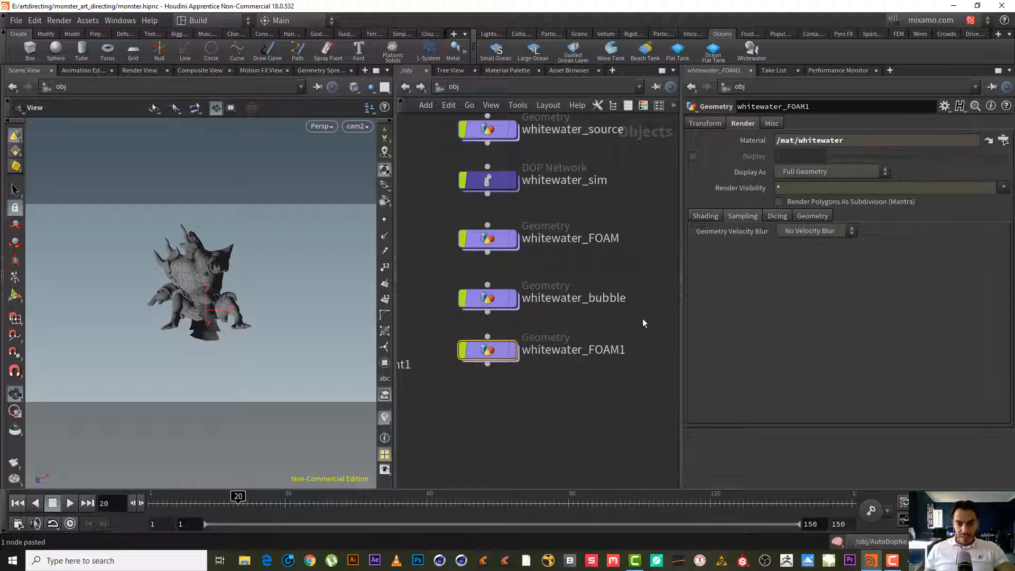
Rename the copied foam geometry node to whitewater_SPRAY.
{"action": "middle_click_drag", "start_coordinate": [643, 319], "coordinate": [644, 248]}
{"action": "double_click", "coordinate": [587, 283]}
{"action": "left_click_drag", "start_coordinate": [587, 284], "coordinate": [661, 280]}
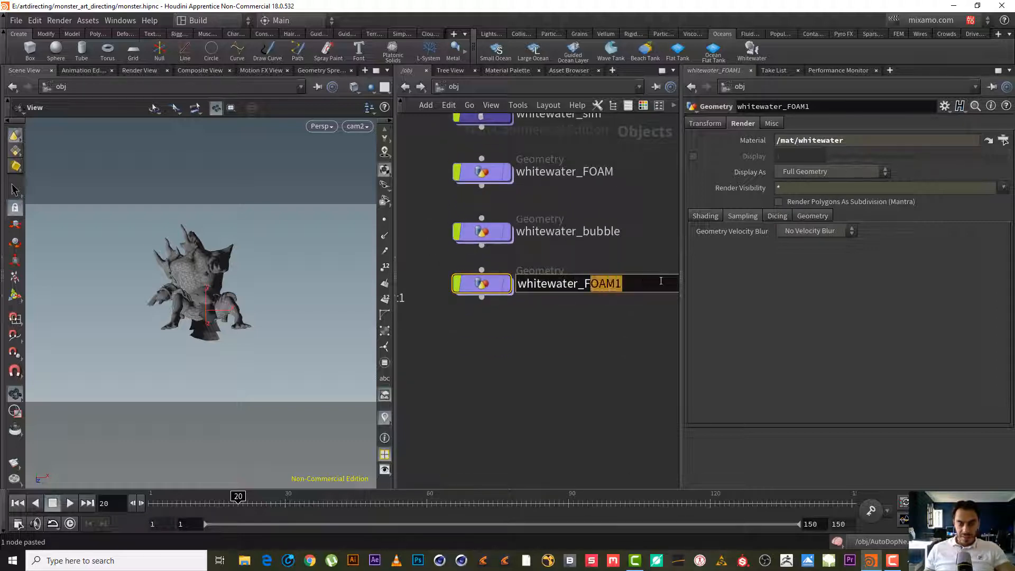
{"action": "key", "text": "BackSpace"}
{"action": "key", "text": "BackSpace"}
{"action": "type", "text": "SPRAY"}
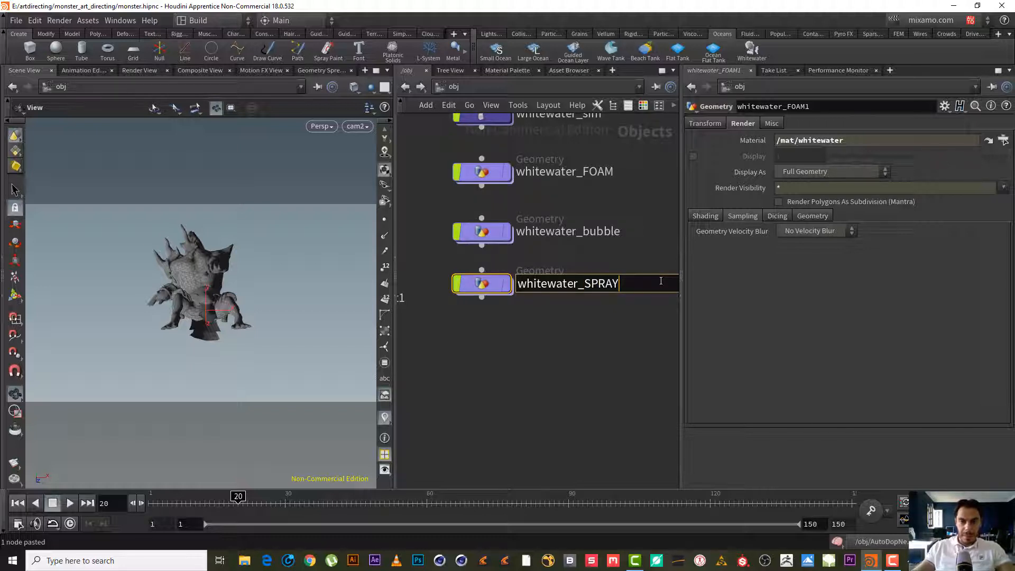
{"action": "key", "text": "Return"}
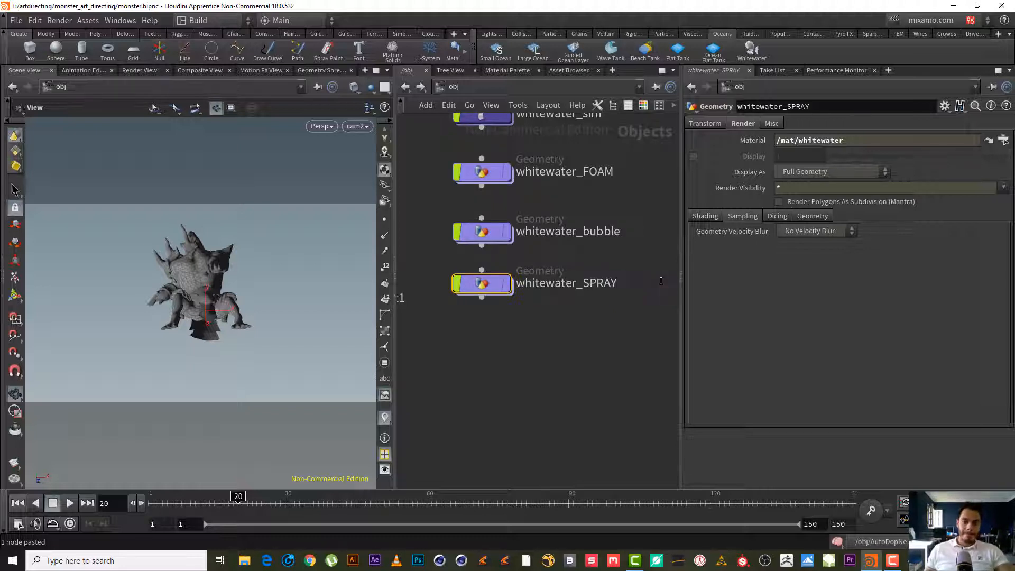
Enter the whitewater_SPRAY network and make the spray Blast node the displayed output.
{"action": "left_click", "coordinate": [482, 297]}
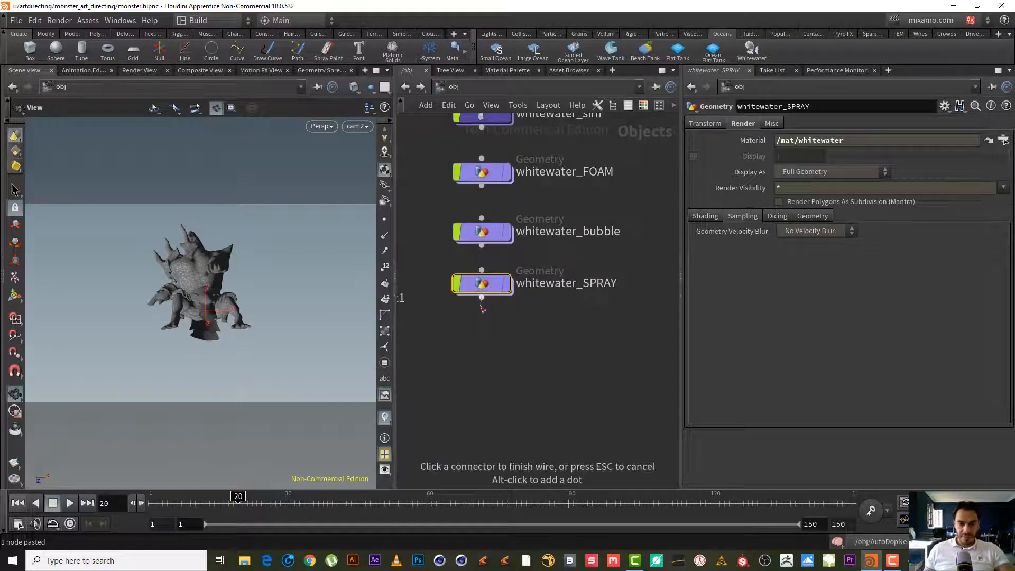
{"action": "left_click", "coordinate": [482, 310]}
{"action": "double_click", "coordinate": [480, 289]}
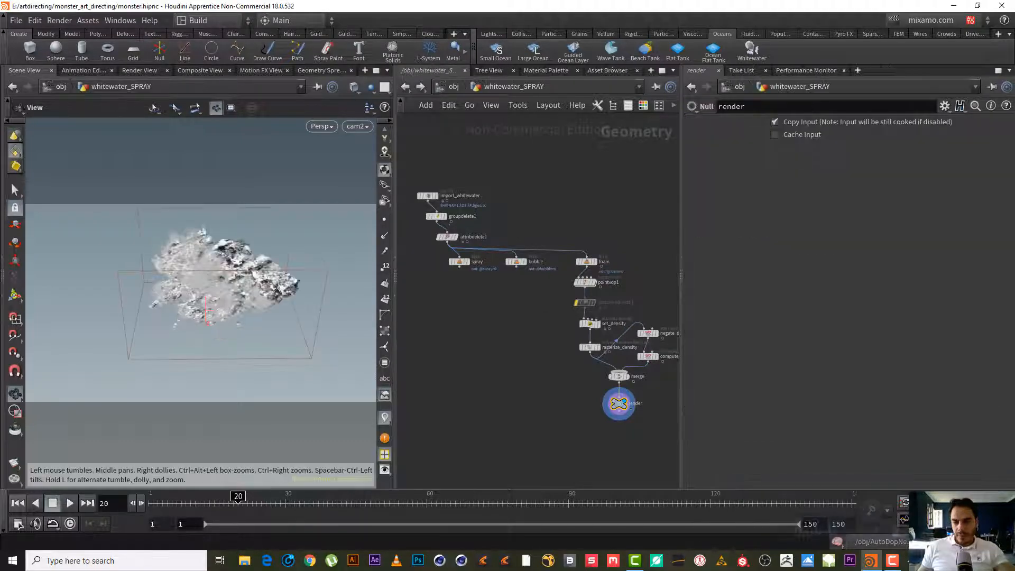
{"action": "scroll", "coordinate": [478, 342], "scroll_direction": "up", "scroll_amount": 6}
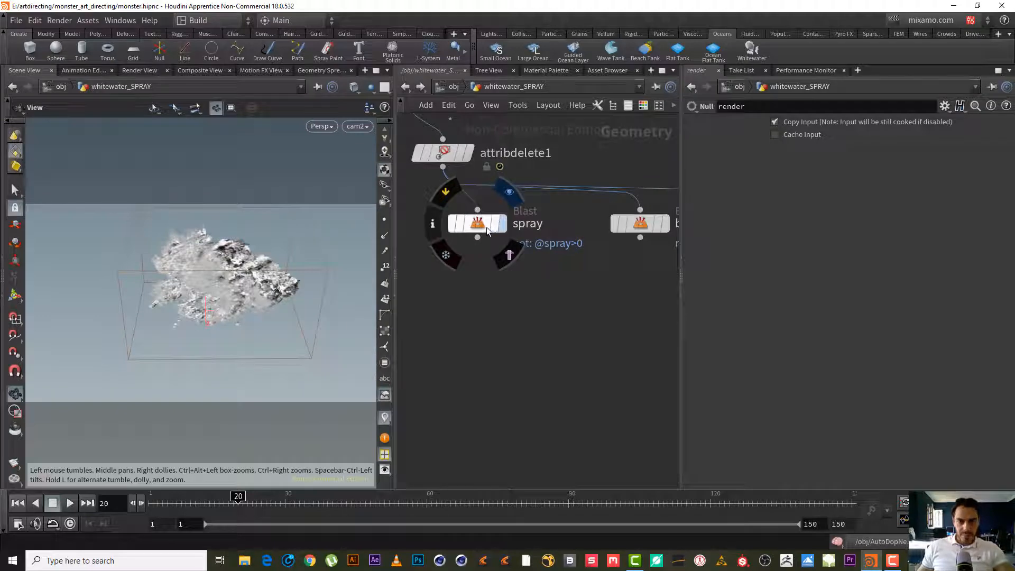
{"action": "left_click", "coordinate": [486, 227]}
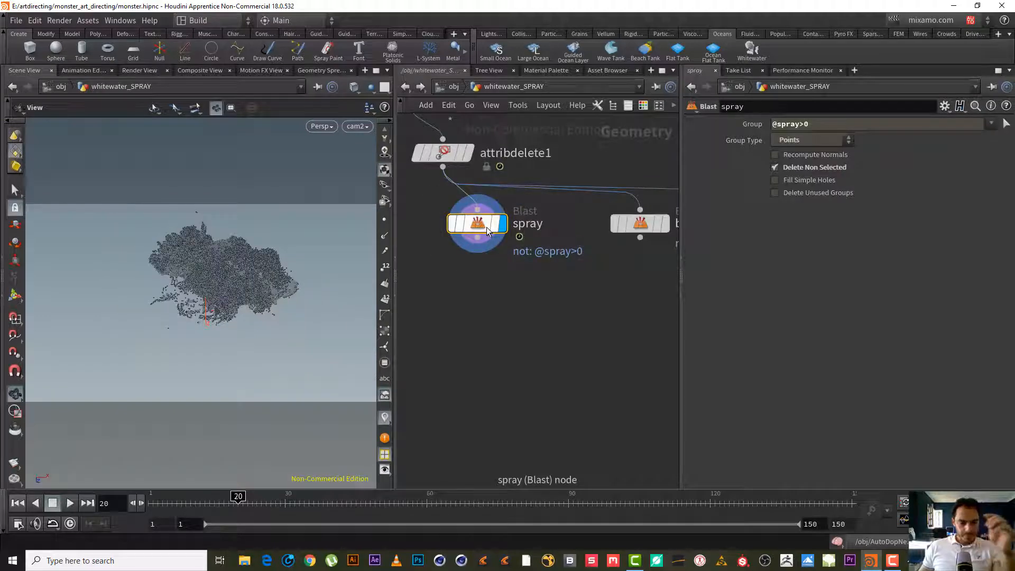
Align the spray Blast node directly below attribdelete1 and clear the node selection.
{"action": "left_click_drag", "start_coordinate": [212, 281], "coordinate": [207, 305]}
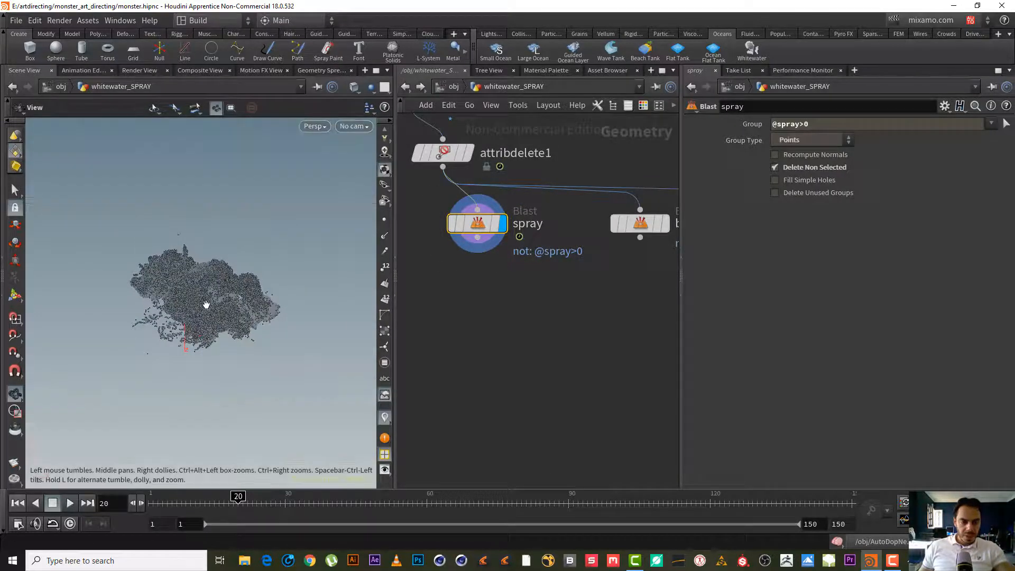
{"action": "left_click_drag", "start_coordinate": [225, 344], "coordinate": [150, 221]}
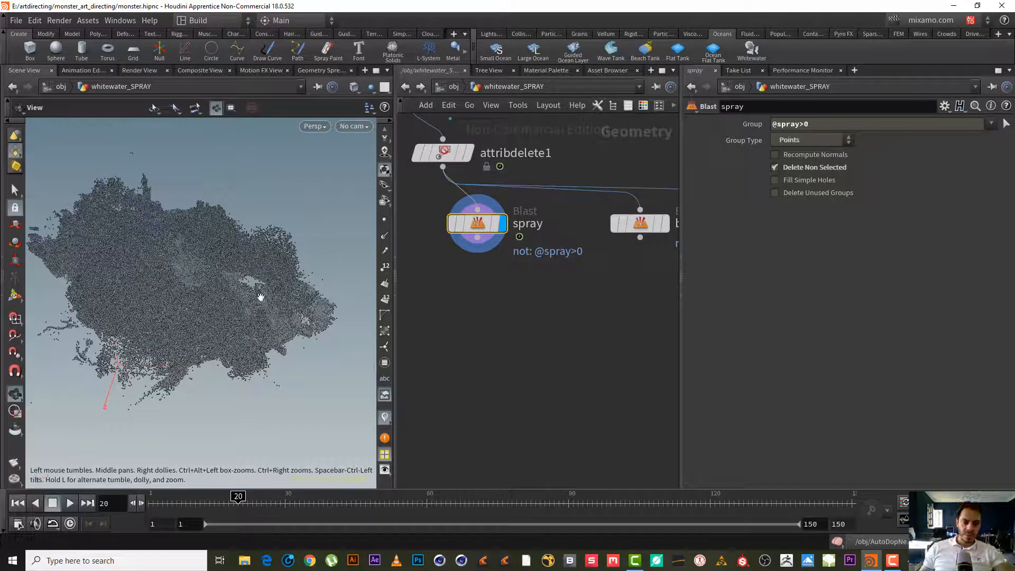
{"action": "left_click_drag", "start_coordinate": [218, 261], "coordinate": [242, 275]}
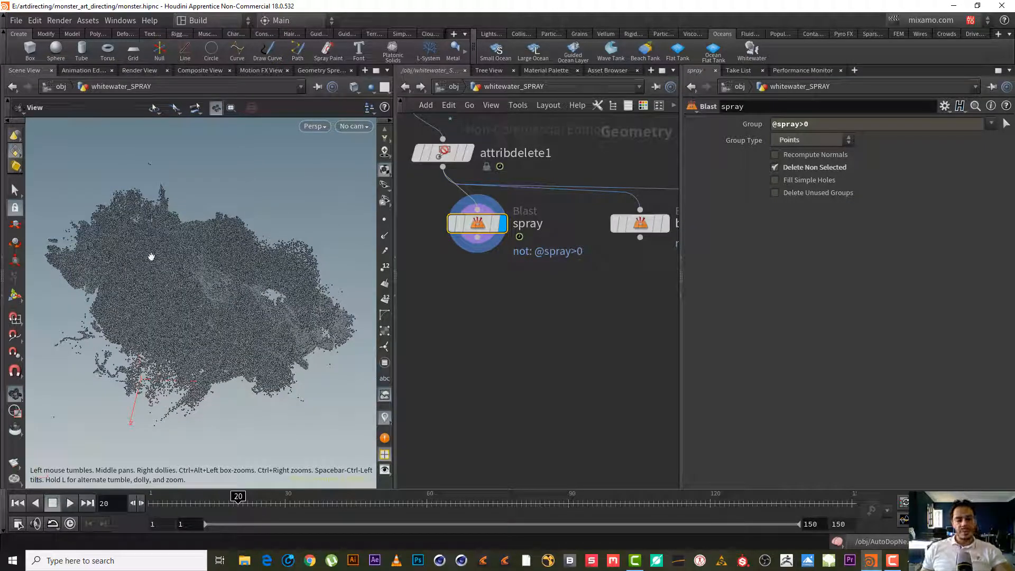
{"action": "middle_click_drag", "start_coordinate": [485, 304], "coordinate": [523, 310]}
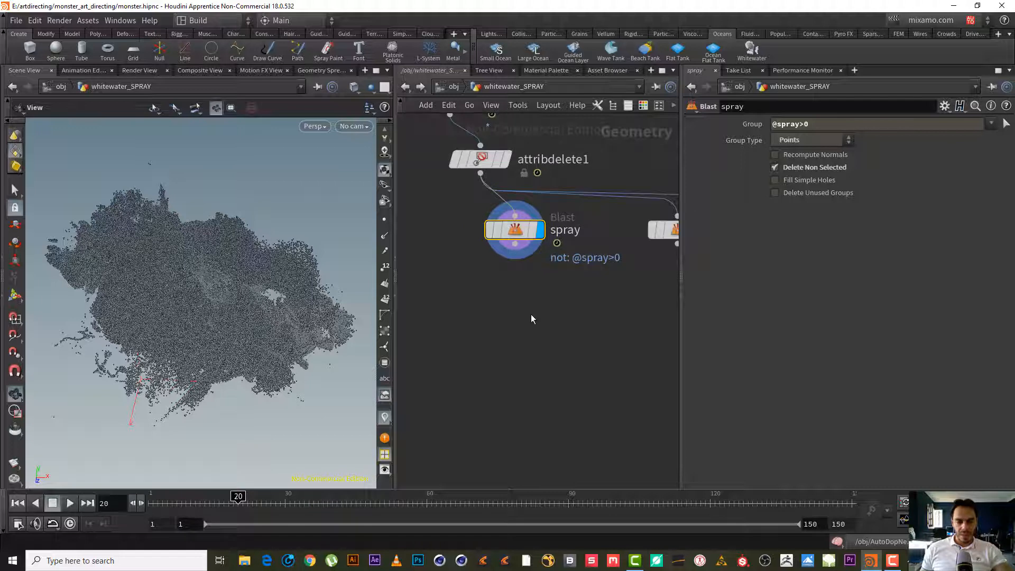
{"action": "scroll", "coordinate": [531, 319], "scroll_direction": "down", "scroll_amount": 2}
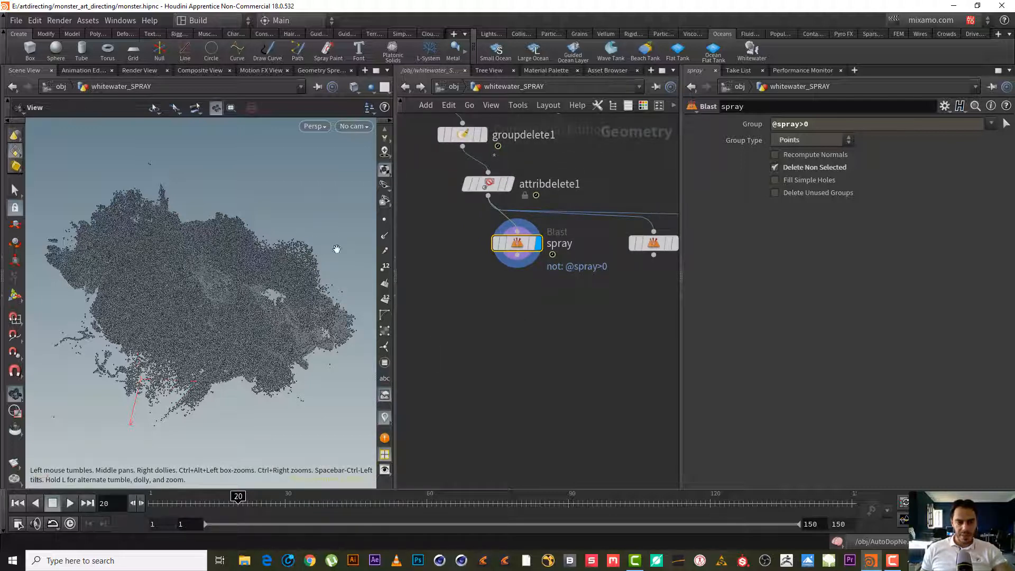
{"action": "mouse_move", "coordinate": [527, 248]}
{"action": "left_mouse_down"}
{"action": "mouse_move", "coordinate": [505, 250]}
{"action": "mouse_move", "coordinate": [497, 269]}
{"action": "left_mouse_up"}
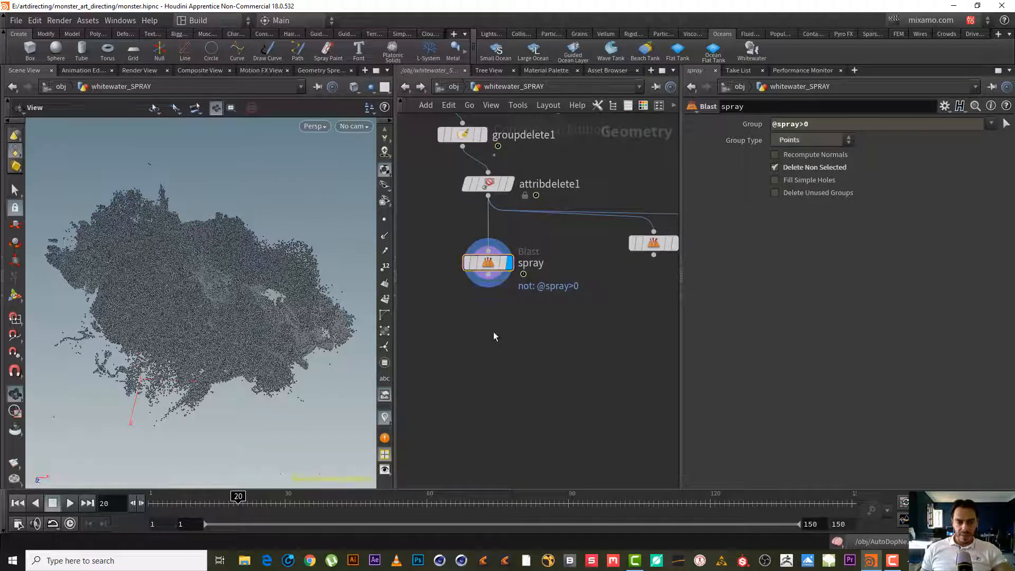
{"action": "left_click", "coordinate": [892, 561]}
{"action": "left_click", "coordinate": [579, 374]}
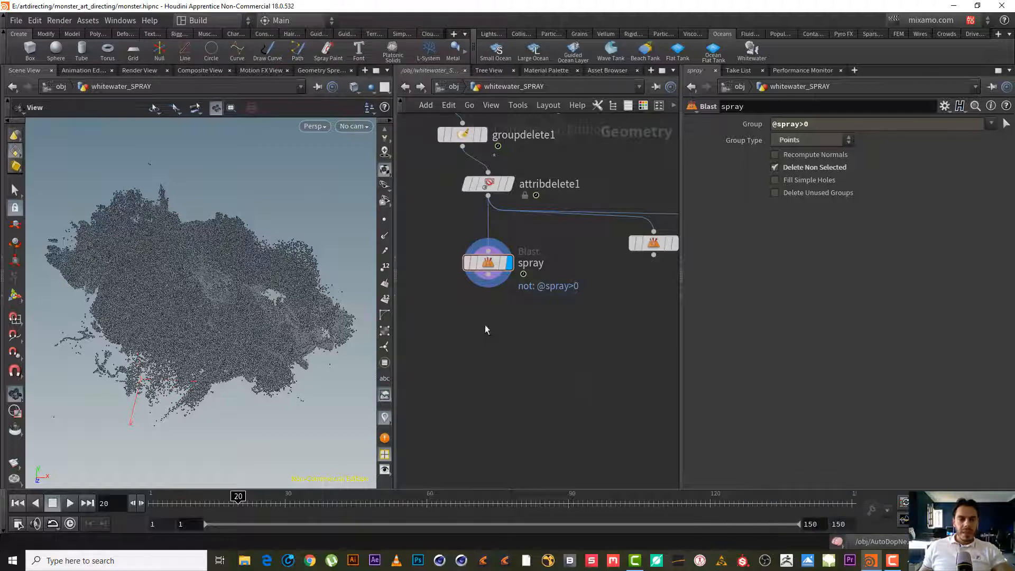
Examine the spray particle cloud in the viewport from several distances and angles.
{"action": "middle_click_drag", "start_coordinate": [485, 326], "coordinate": [508, 331]}
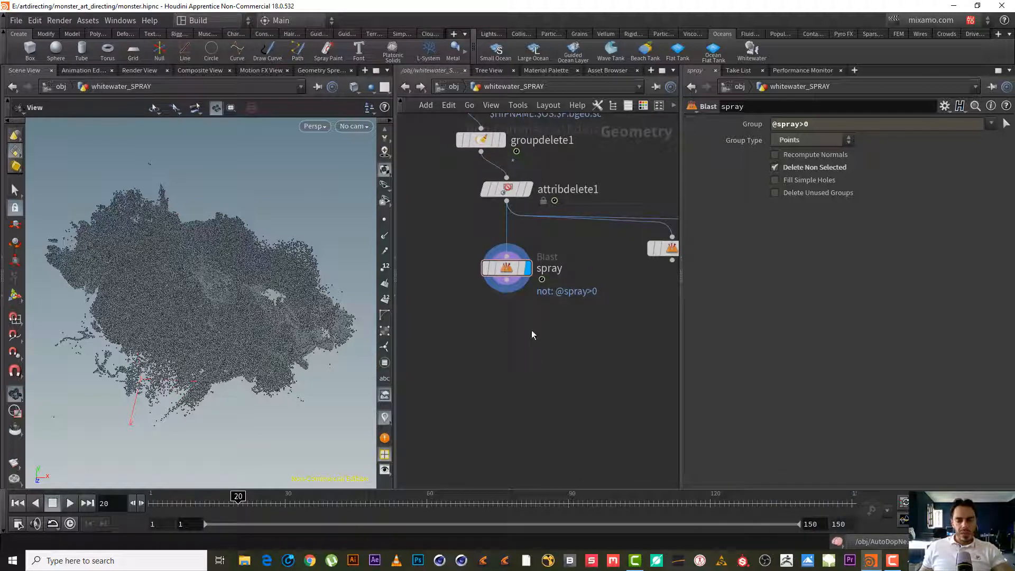
{"action": "middle_click_drag", "start_coordinate": [515, 327], "coordinate": [499, 333]}
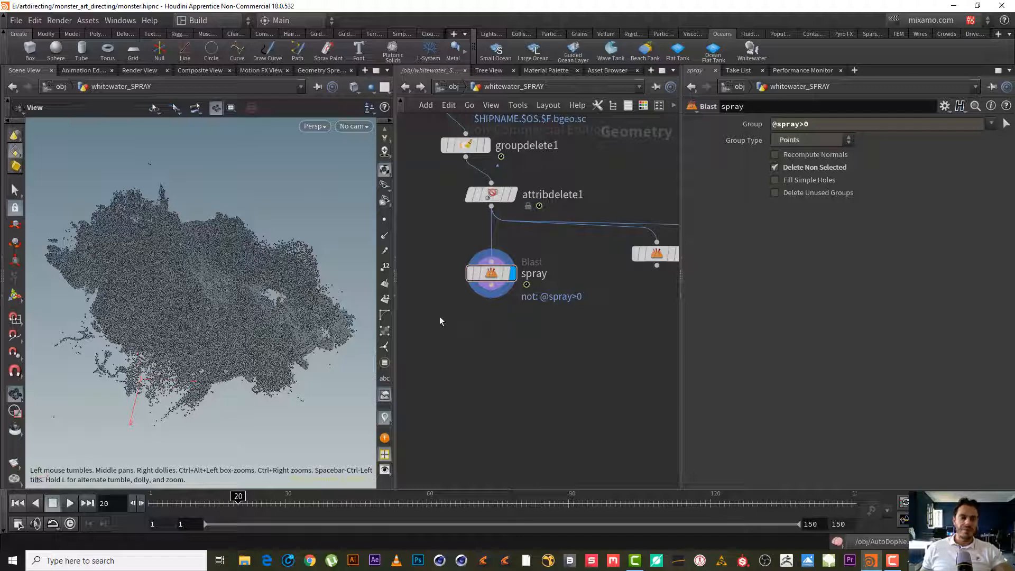
{"action": "right_click_drag", "start_coordinate": [233, 268], "coordinate": [299, 274]}
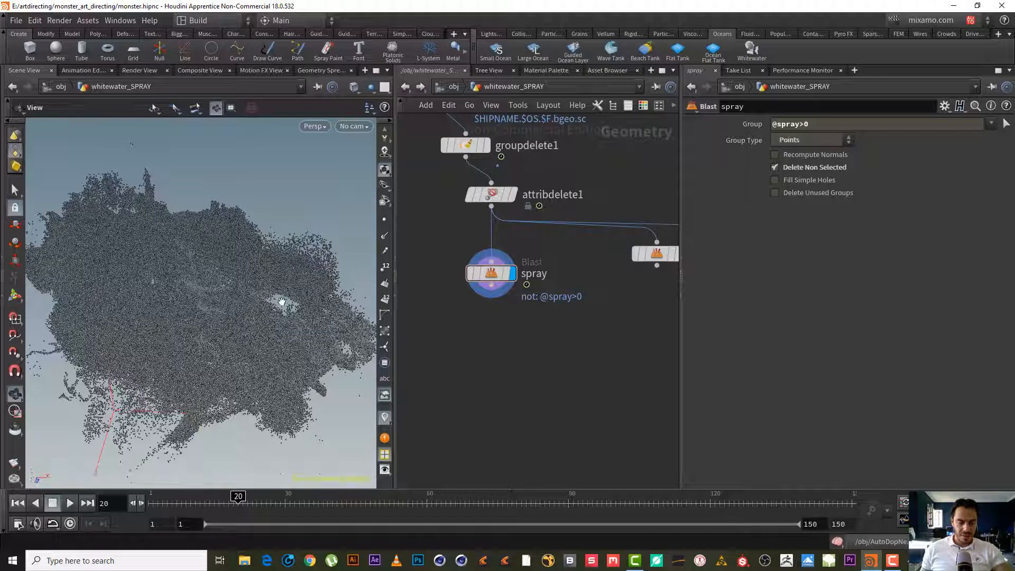
{"action": "left_click_drag", "start_coordinate": [267, 275], "coordinate": [207, 294]}
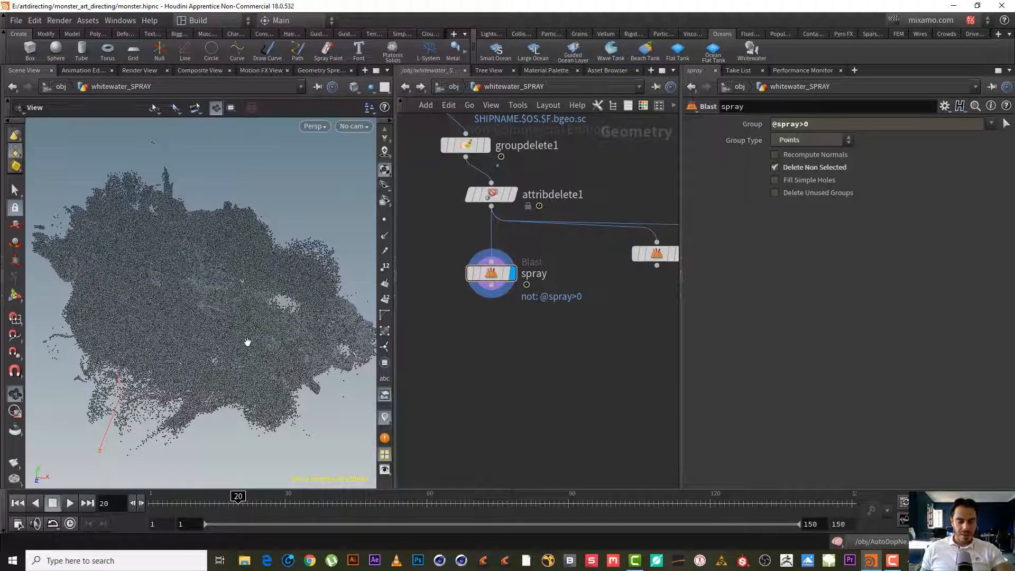
{"action": "middle_click_drag", "start_coordinate": [503, 316], "coordinate": [502, 289]}
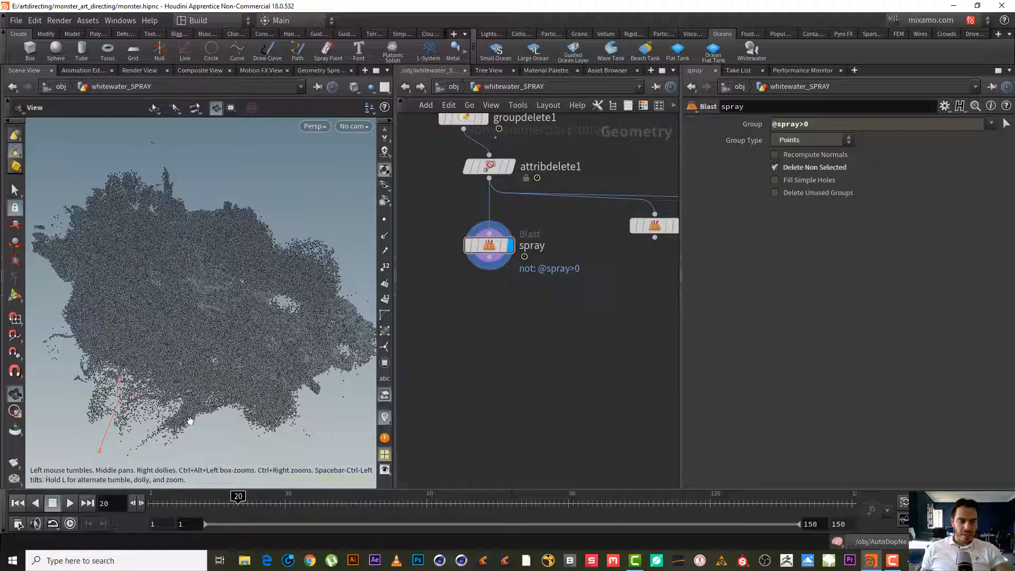
{"action": "middle_click_drag", "start_coordinate": [182, 415], "coordinate": [193, 361]}
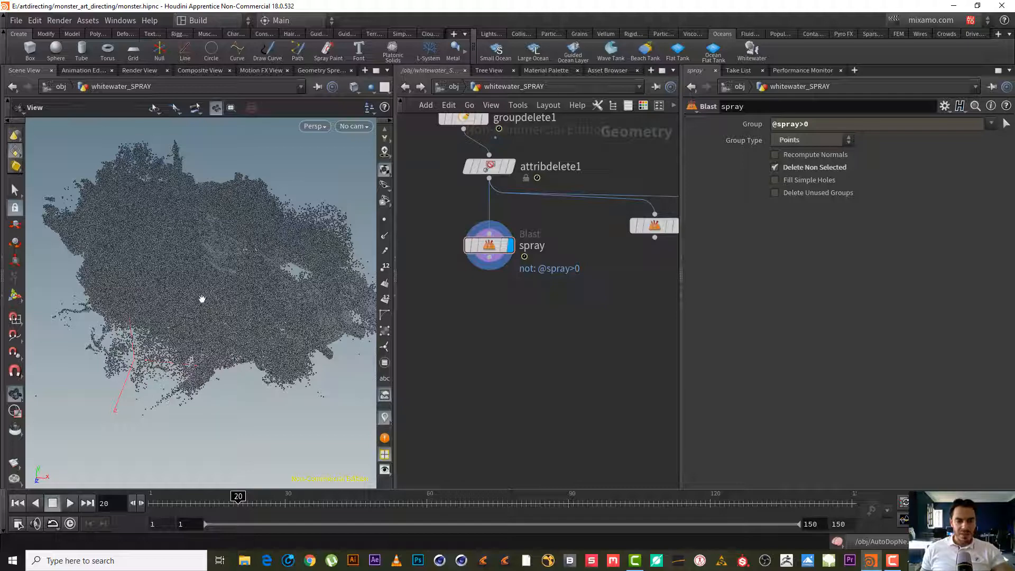
{"action": "scroll", "coordinate": [202, 299], "scroll_direction": "up", "scroll_amount": 5}
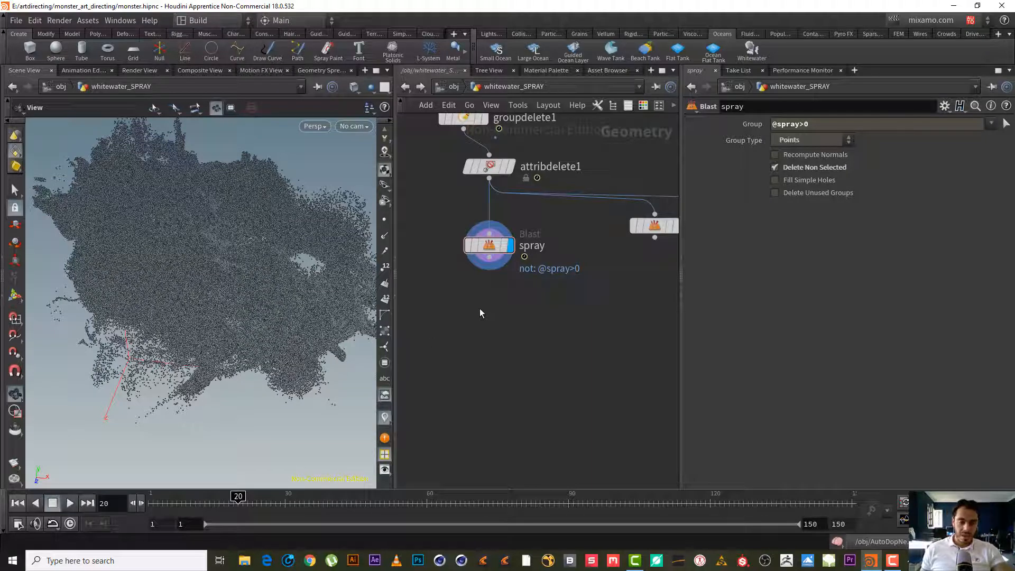
{"action": "middle_click_drag", "start_coordinate": [503, 294], "coordinate": [525, 319]}
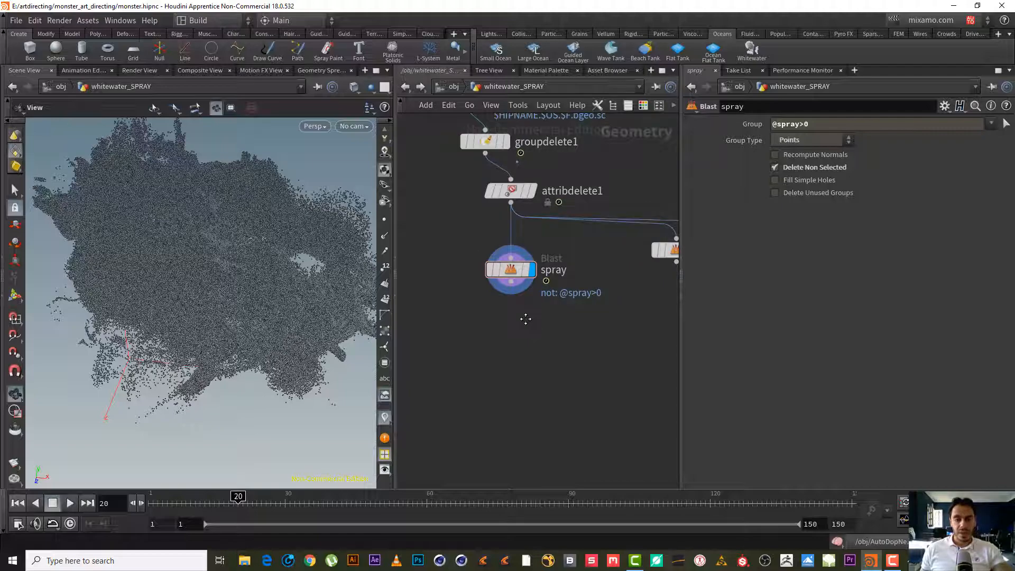
{"action": "scroll", "coordinate": [210, 277], "scroll_direction": "down", "scroll_amount": 5}
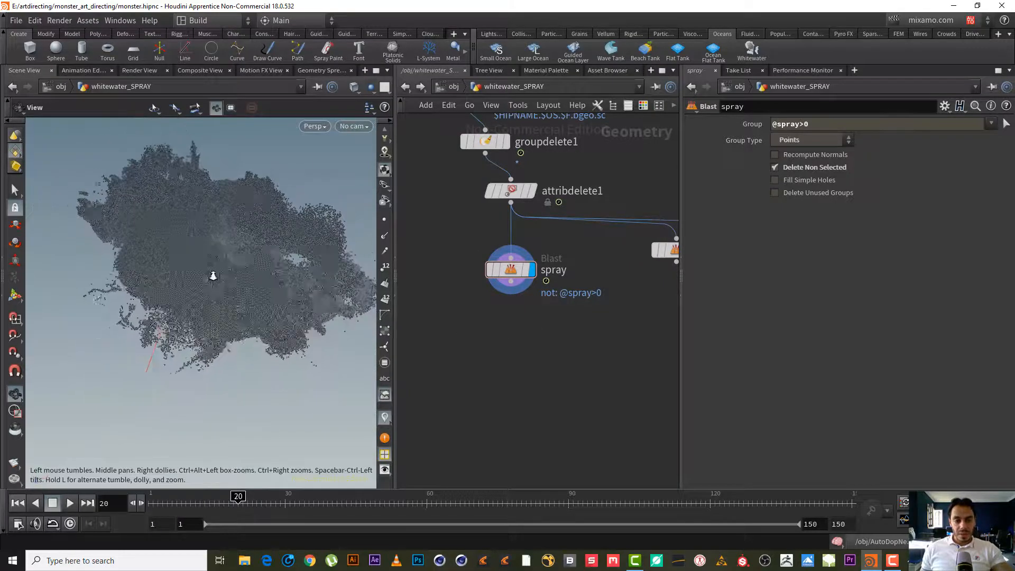
{"action": "right_click_drag", "start_coordinate": [202, 301], "coordinate": [263, 290]}
{"action": "mouse_move", "coordinate": [263, 290]}
{"action": "left_mouse_down"}
{"action": "mouse_move", "coordinate": [254, 304]}
{"action": "mouse_move", "coordinate": [273, 292]}
{"action": "left_mouse_up"}
{"action": "left_click_drag", "start_coordinate": [245, 238], "coordinate": [226, 280]}
Adjust the spray Blast node's spacing below attribdelete1 and select the node.
{"action": "left_click_drag", "start_coordinate": [517, 275], "coordinate": [517, 309]}
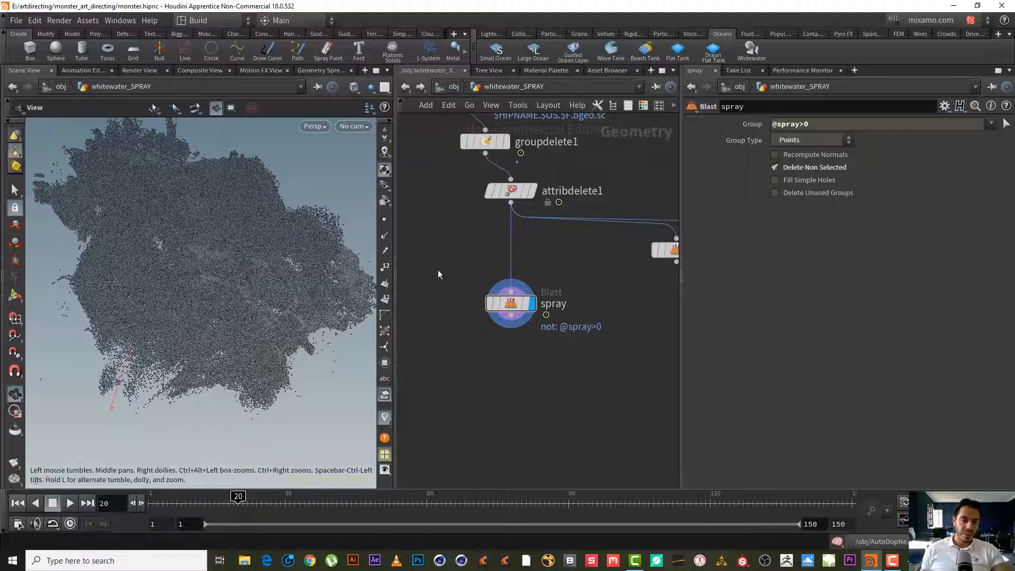
{"action": "left_click_drag", "start_coordinate": [512, 305], "coordinate": [514, 286]}
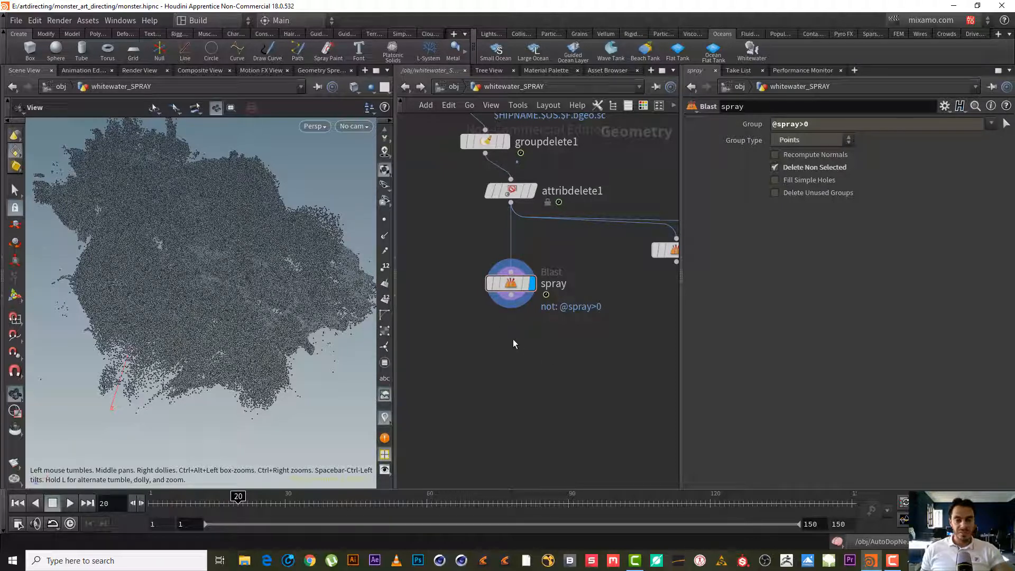
{"action": "left_click_drag", "start_coordinate": [511, 286], "coordinate": [512, 273]}
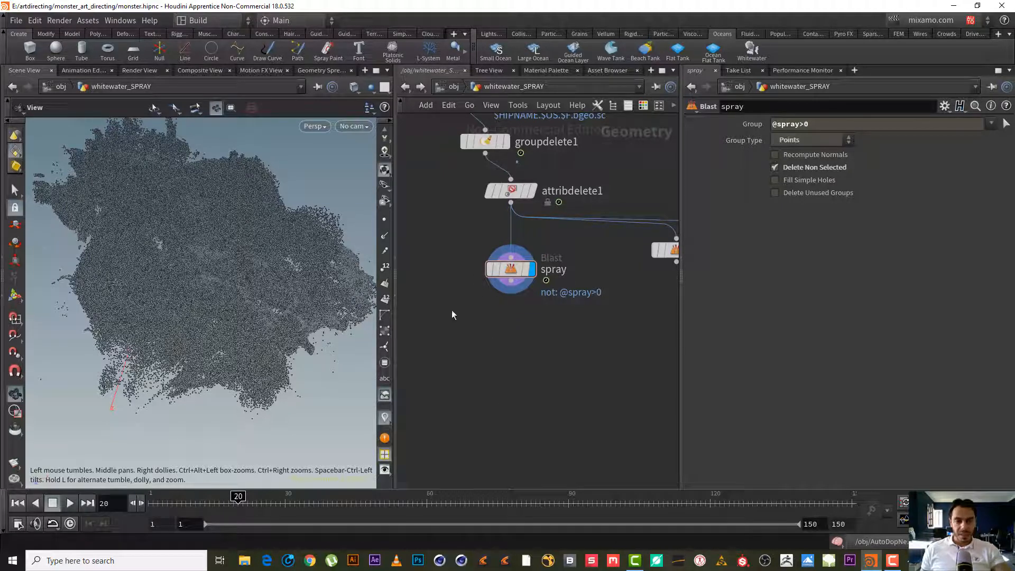
{"action": "left_click_drag", "start_coordinate": [480, 246], "coordinate": [504, 331]}
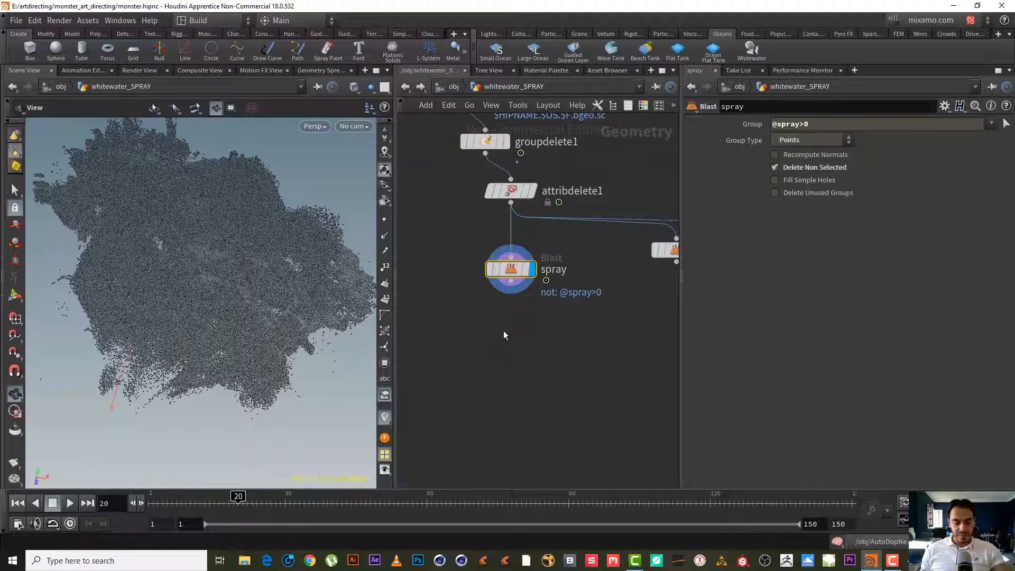
Duplicate the spray Blast node and align the wired copy directly below the original.
{"action": "key", "text": "ctrl+c"}
{"action": "key", "text": "ctrl+v"}
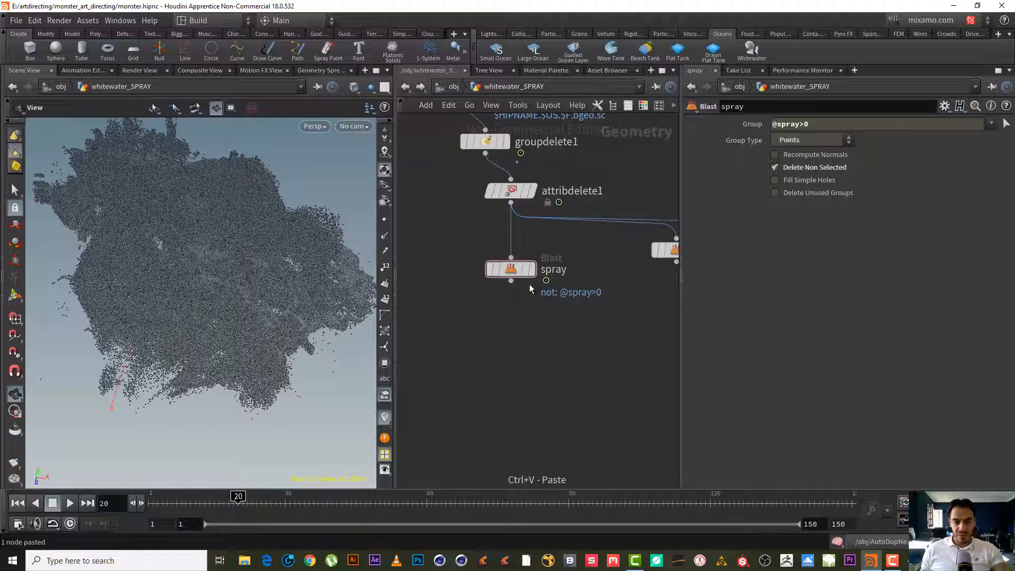
{"action": "left_click", "coordinate": [517, 331]}
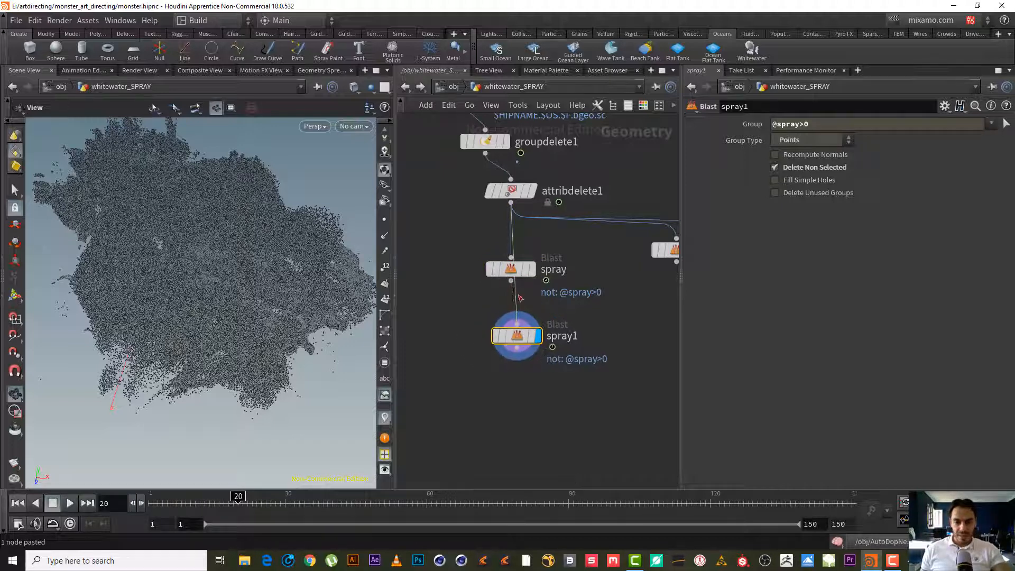
{"action": "left_click_drag", "start_coordinate": [517, 336], "coordinate": [511, 330]}
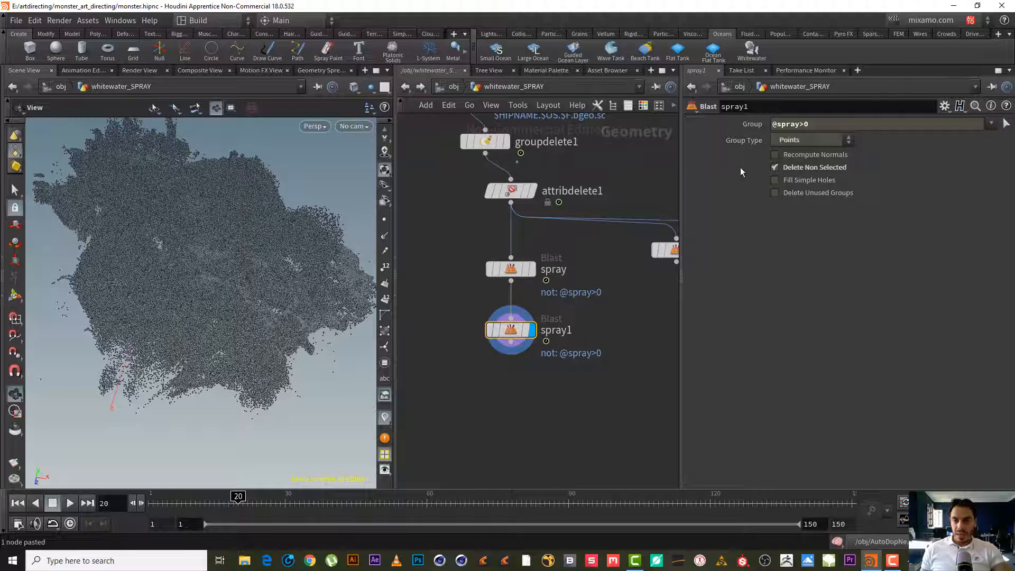
{"action": "left_click", "coordinate": [817, 125]}
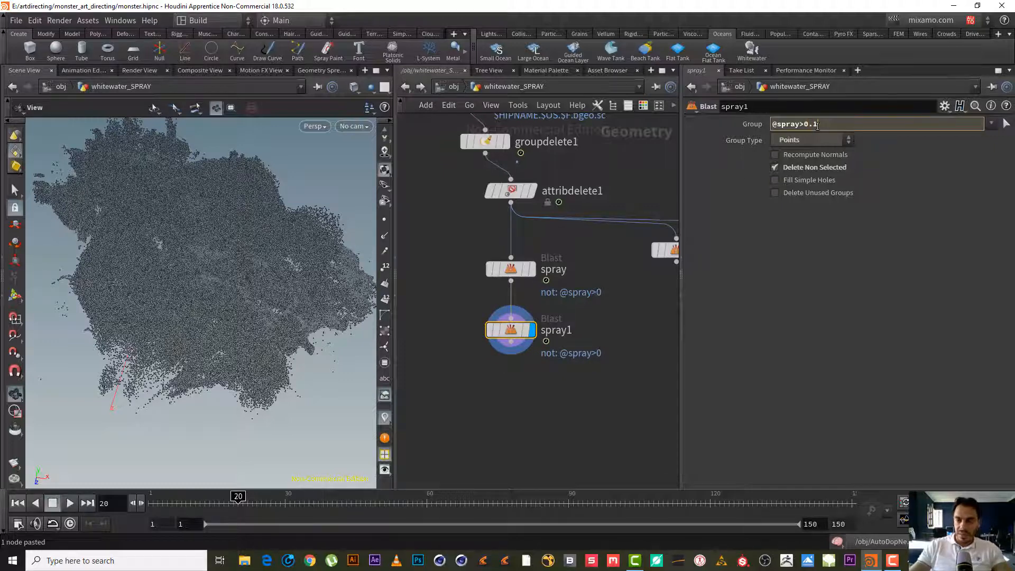
{"action": "key", "text": "Return"}
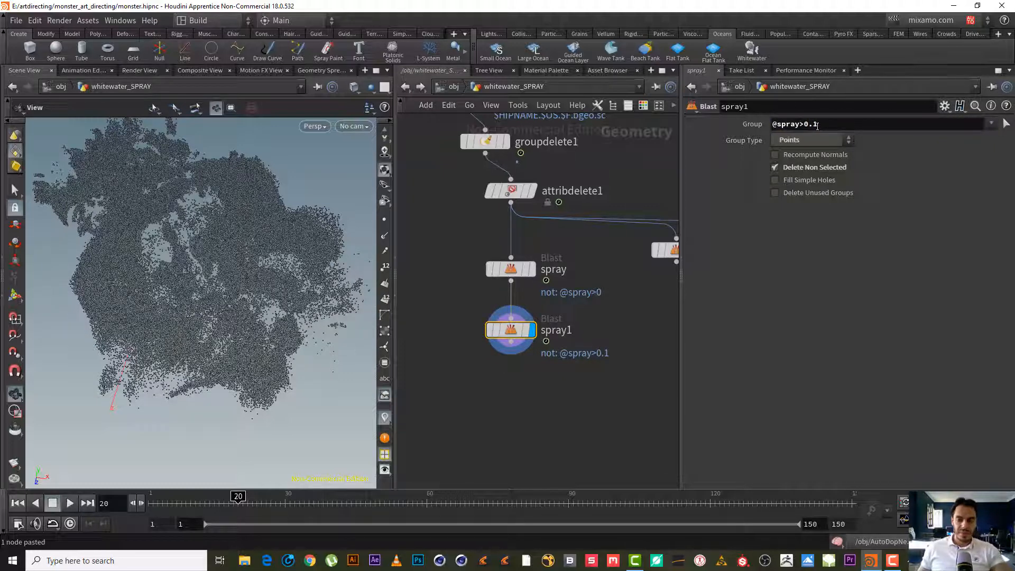
{"action": "left_click_drag", "start_coordinate": [187, 236], "coordinate": [212, 238]}
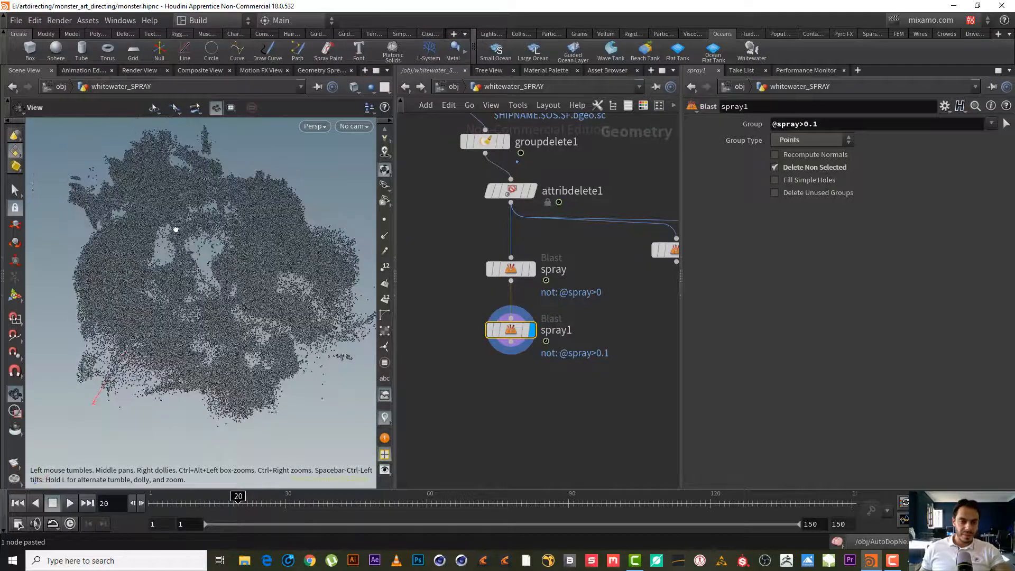
{"action": "left_click", "coordinate": [833, 124]}
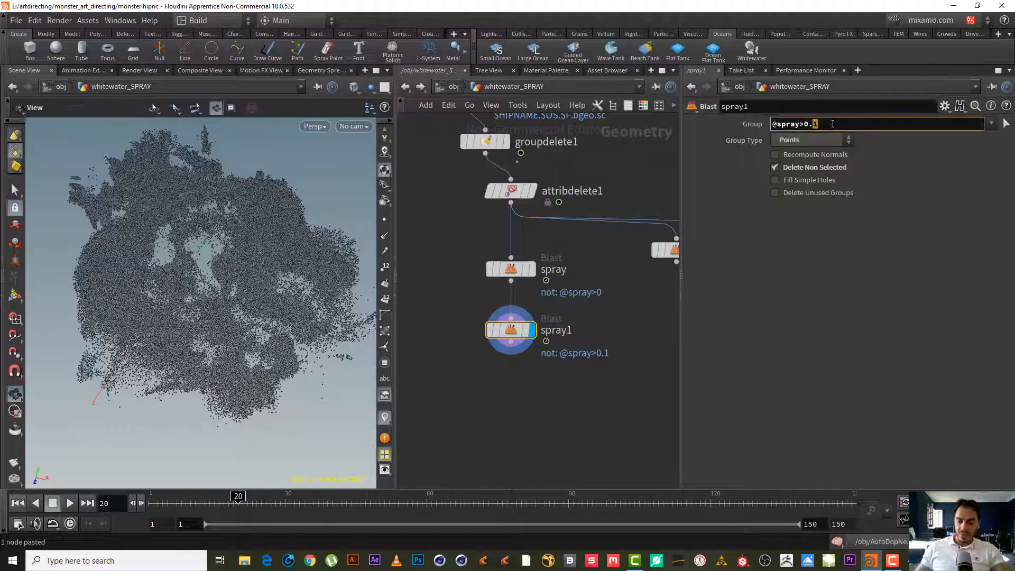
{"action": "type", "text": "2"}
{"action": "key", "text": "Return"}
{"action": "mouse_move", "coordinate": [176, 288]}
{"action": "left_mouse_down"}
{"action": "mouse_move", "coordinate": [251, 261]}
{"action": "mouse_move", "coordinate": [181, 274]}
{"action": "mouse_move", "coordinate": [169, 238]}
{"action": "mouse_move", "coordinate": [184, 289]}
{"action": "mouse_move", "coordinate": [239, 276]}
{"action": "left_mouse_up"}
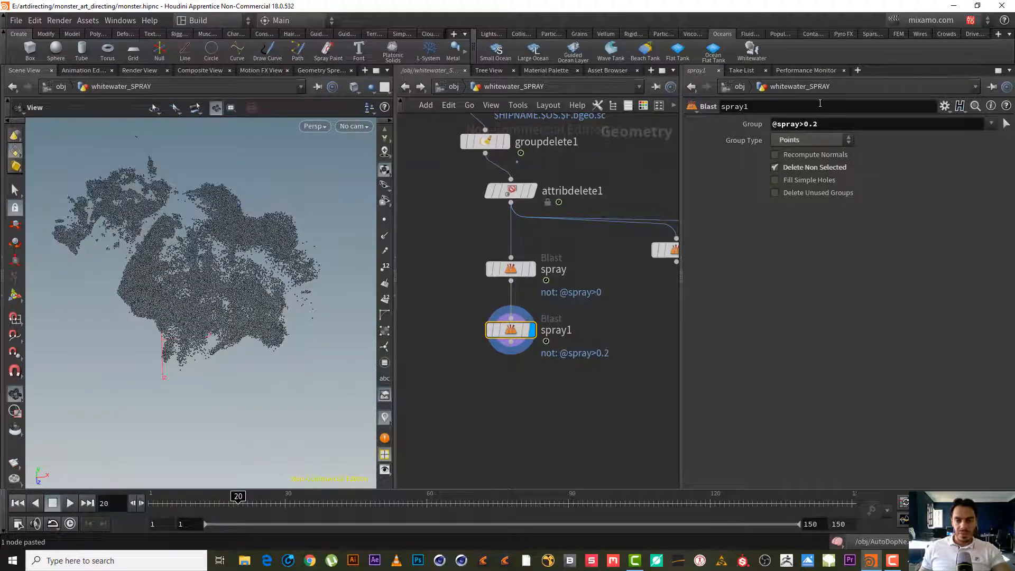
Append a Point VOP to the spray1 Blast, make it the displayed output and enter its network.
{"action": "middle_click_drag", "start_coordinate": [551, 370], "coordinate": [540, 319]}
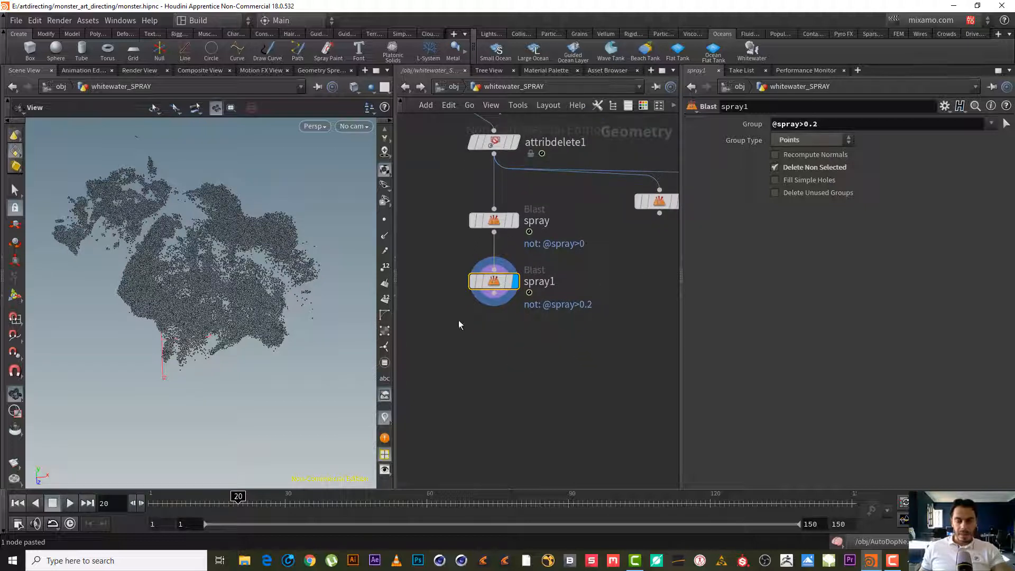
{"action": "left_click", "coordinate": [494, 294]}
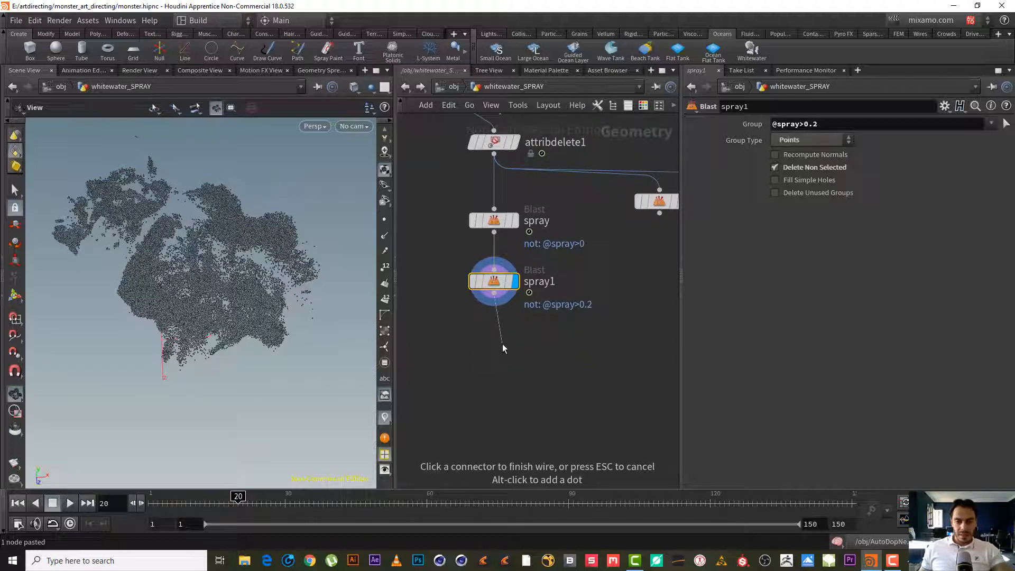
{"action": "key", "text": "Tab"}
{"action": "type", "text": "poin v"}
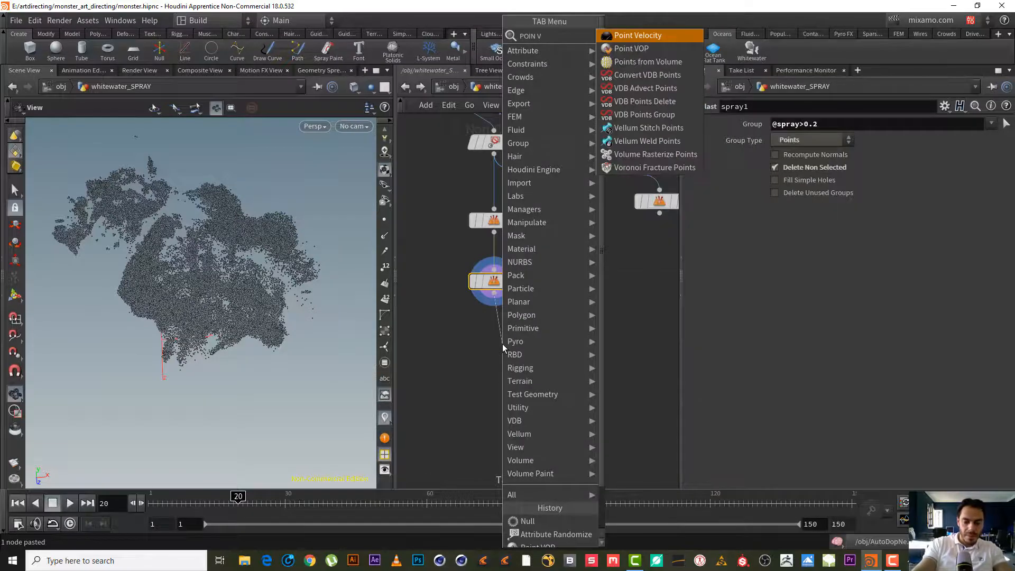
{"action": "type", "text": "op"}
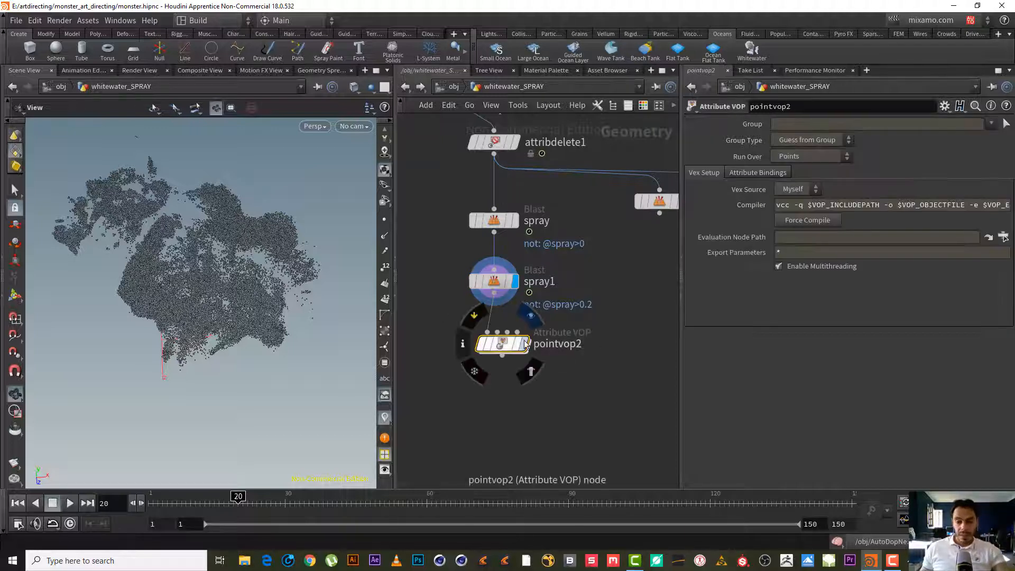
{"action": "key", "text": "r"}
{"action": "left_click", "coordinate": [511, 346]}
{"action": "double_click", "coordinate": [511, 346]}
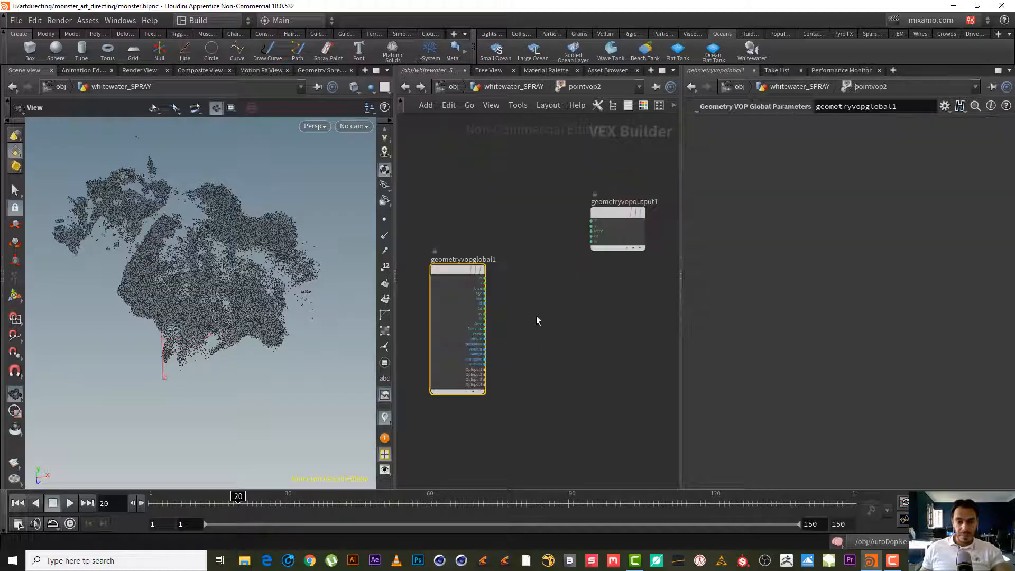
Add a Length node fed by the v output of geometryvopglobal1.
{"action": "scroll", "coordinate": [523, 290], "scroll_direction": "up", "scroll_amount": 3}
{"action": "left_click", "coordinate": [465, 281]}
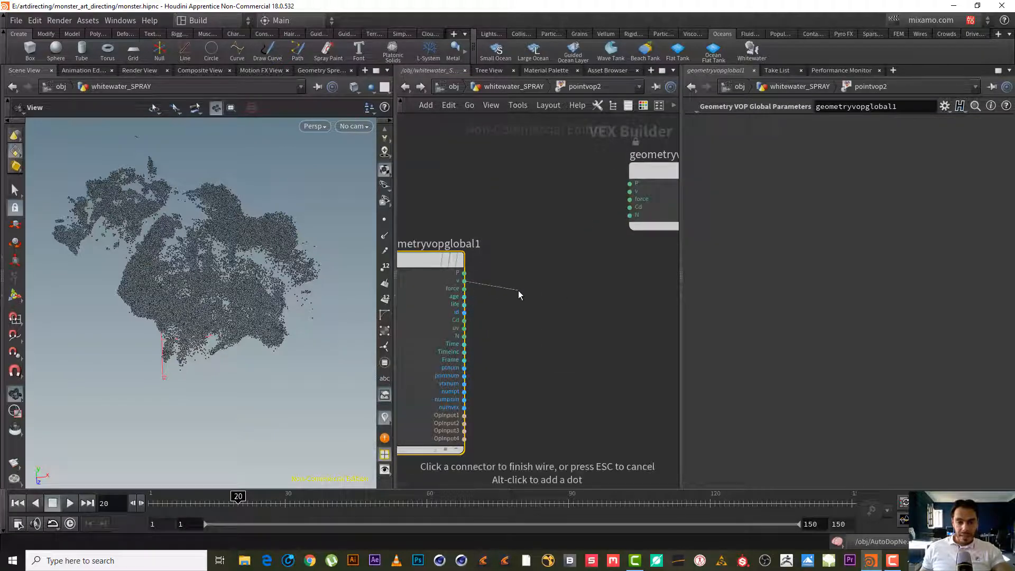
{"action": "key", "text": "Tab"}
{"action": "type", "text": "LEN"}
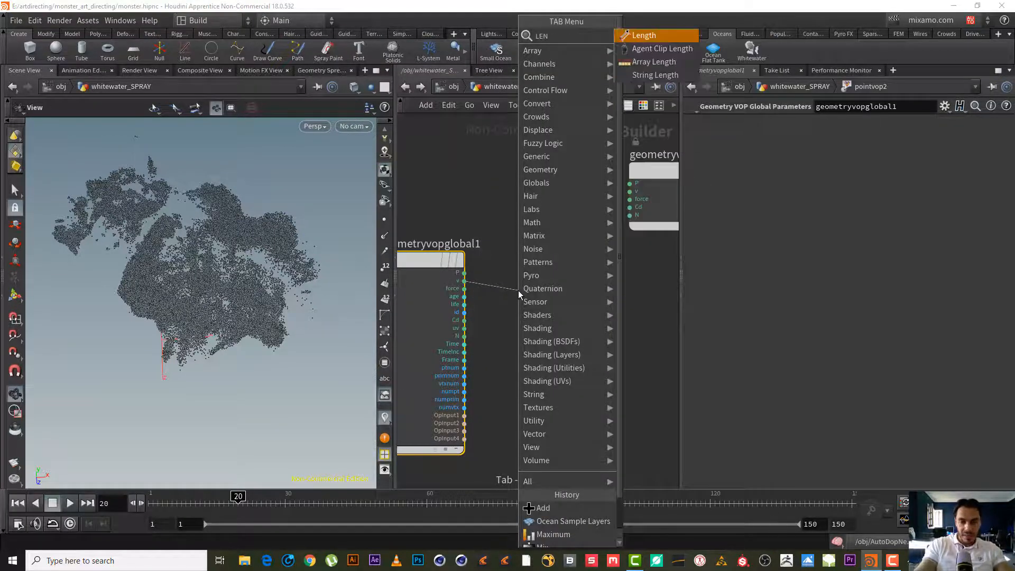
{"action": "key", "text": "Return"}
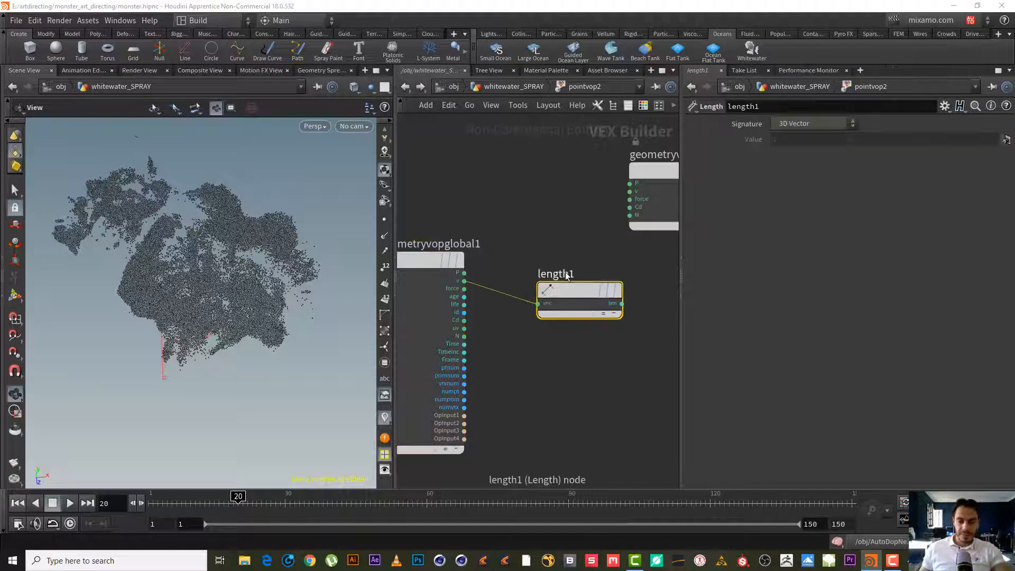
Add a Fit Range node fed by the len output of length1.
{"action": "middle_click_drag", "start_coordinate": [568, 245], "coordinate": [435, 259]}
{"action": "left_click", "coordinate": [480, 313]}
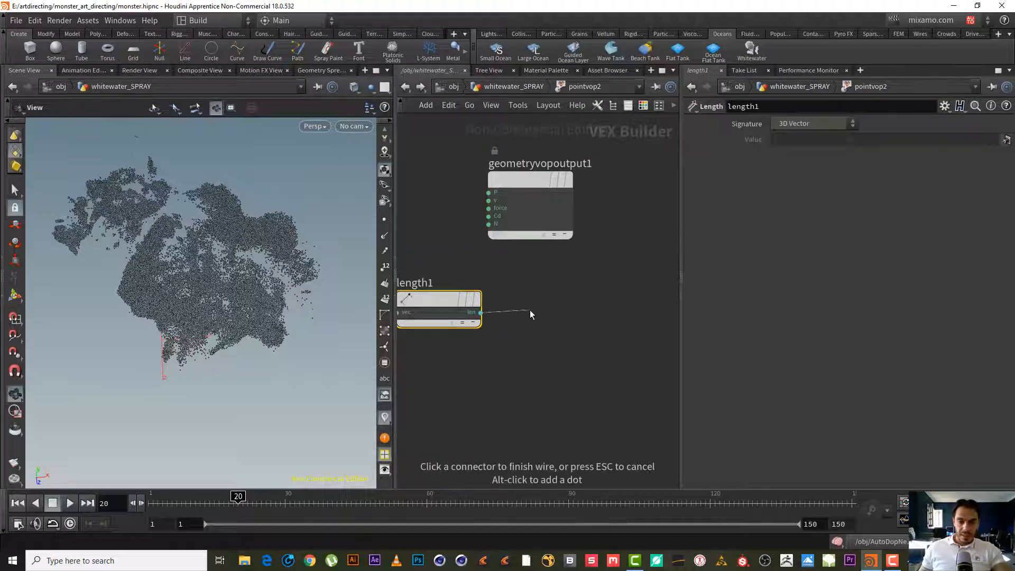
{"action": "key", "text": "Tab"}
{"action": "type", "text": "FIT"}
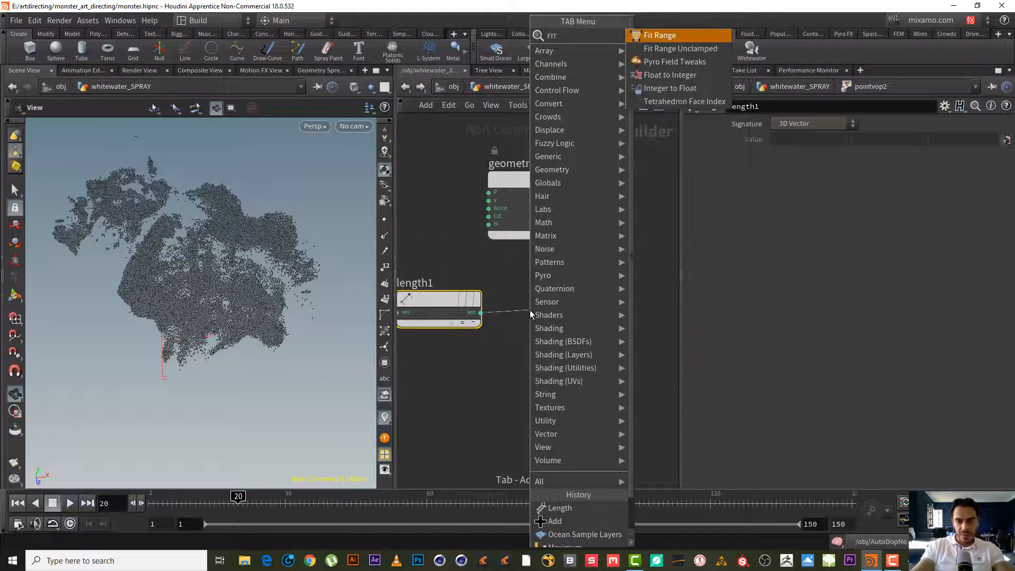
{"action": "key", "text": "Return"}
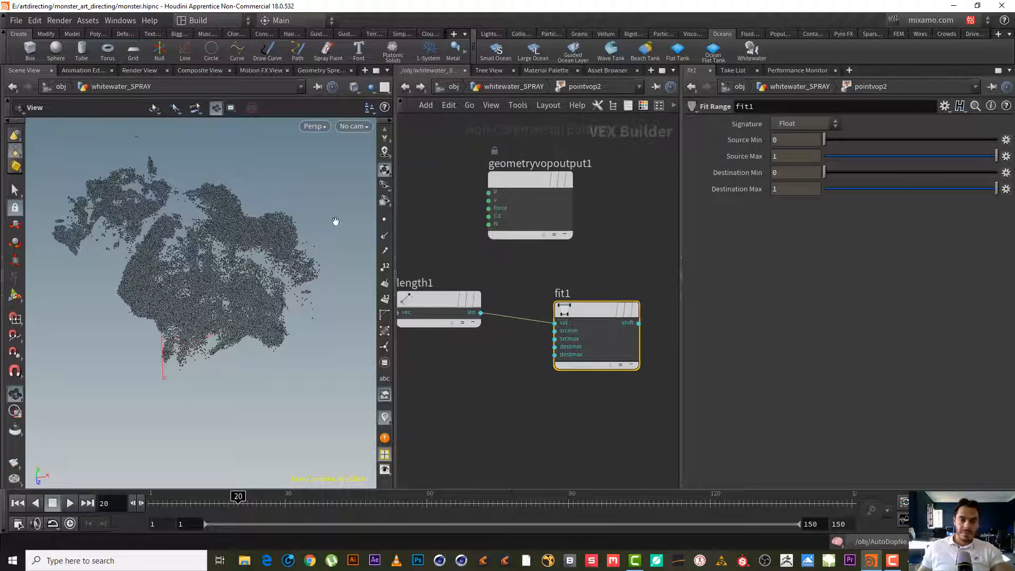
Add a Ramp Parameter node fed by the shift output of fit1.
{"action": "middle_click_drag", "start_coordinate": [551, 272], "coordinate": [578, 281]}
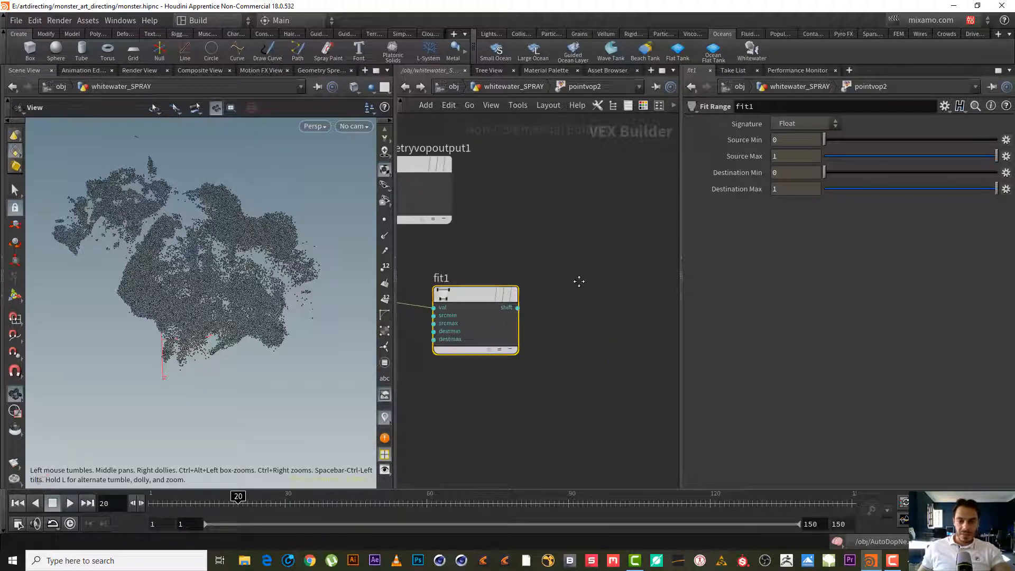
{"action": "left_click", "coordinate": [512, 308]}
{"action": "key", "text": "Tab"}
{"action": "type", "text": "RAMP"}
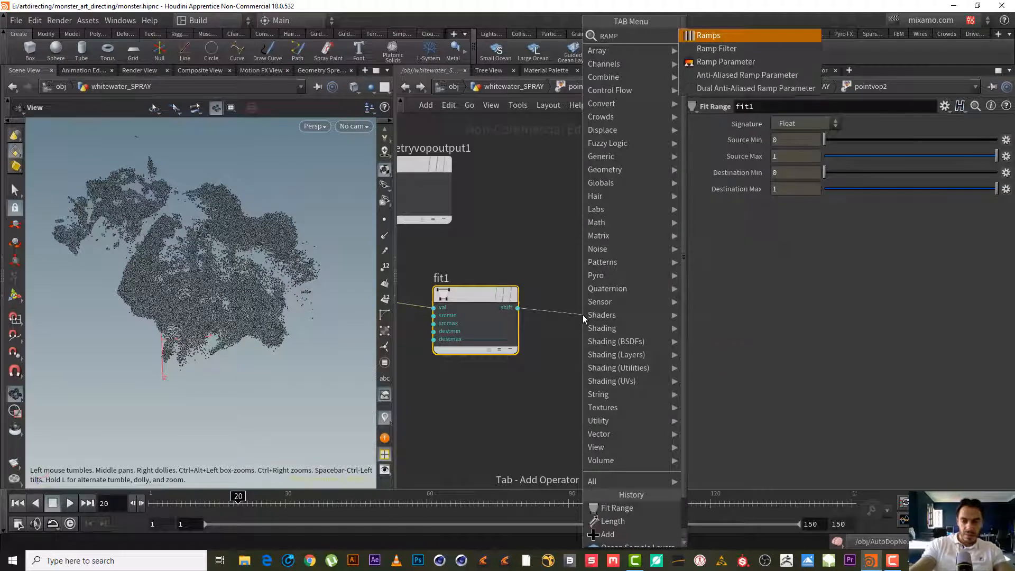
{"action": "key", "text": "Down"}
{"action": "key", "text": "Down"}
{"action": "key", "text": "Return"}
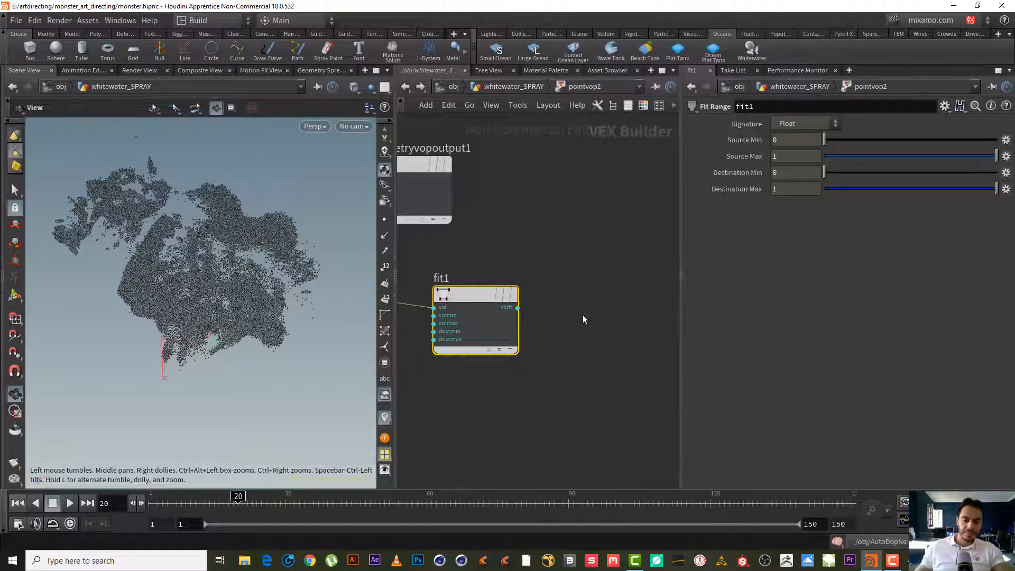
{"action": "left_click", "coordinate": [583, 316]}
Move geometryvopoutput1 beyond the ramp node and connect the ramp output to its Cd input.
{"action": "scroll", "coordinate": [569, 251], "scroll_direction": "down", "scroll_amount": 2}
{"action": "middle_click_drag", "start_coordinate": [546, 250], "coordinate": [528, 260]}
{"action": "left_click_drag", "start_coordinate": [431, 206], "coordinate": [648, 261]}
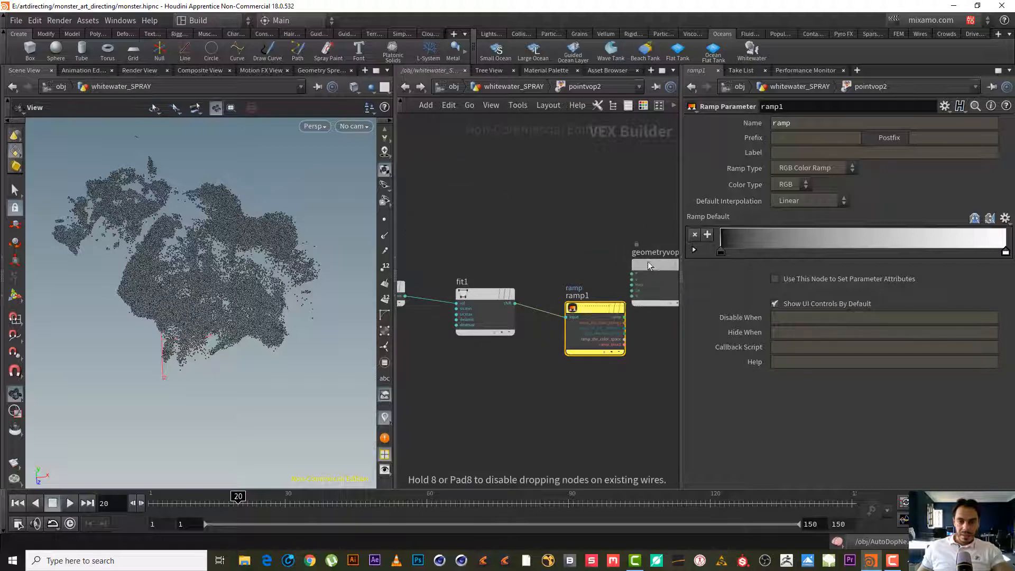
{"action": "middle_click_drag", "start_coordinate": [648, 261], "coordinate": [590, 261]}
{"action": "left_click_drag", "start_coordinate": [572, 245], "coordinate": [622, 268]}
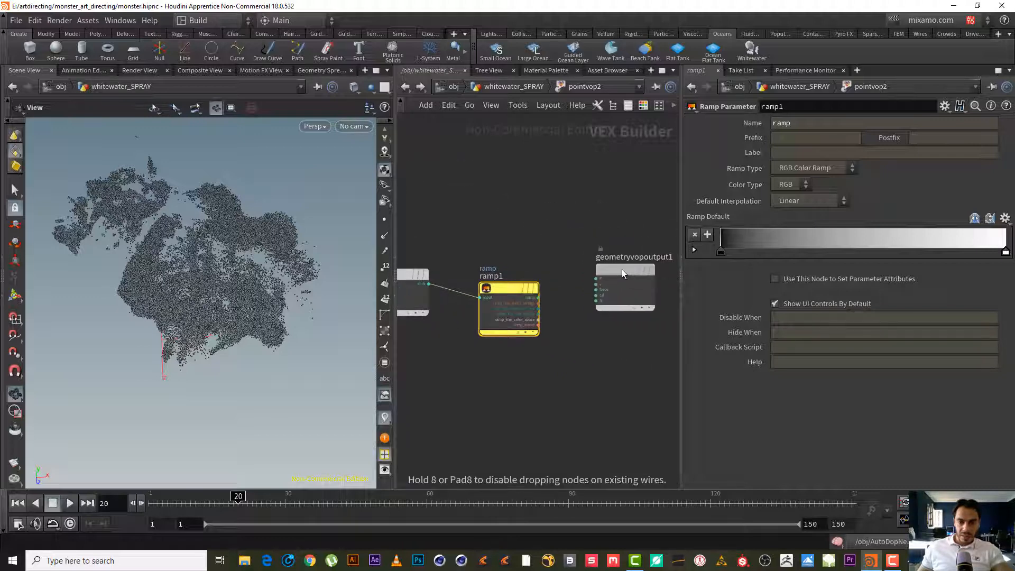
{"action": "scroll", "coordinate": [569, 256], "scroll_direction": "up", "scroll_amount": 2}
{"action": "left_click", "coordinate": [525, 315]}
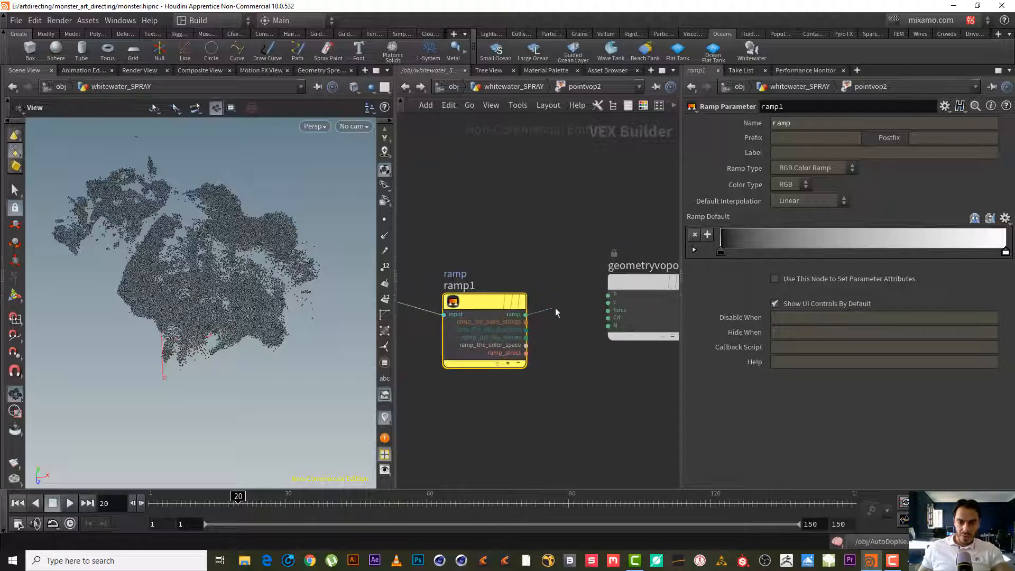
{"action": "left_click", "coordinate": [608, 317]}
Name the ramp parameter ramp_speed.
{"action": "middle_click_drag", "start_coordinate": [490, 229], "coordinate": [655, 180]}
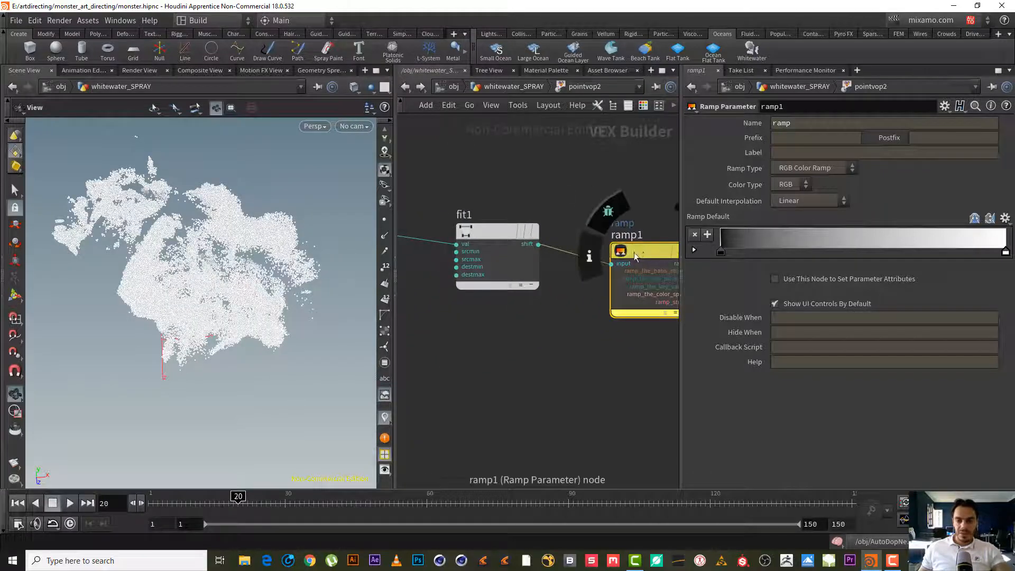
{"action": "left_click", "coordinate": [807, 122]}
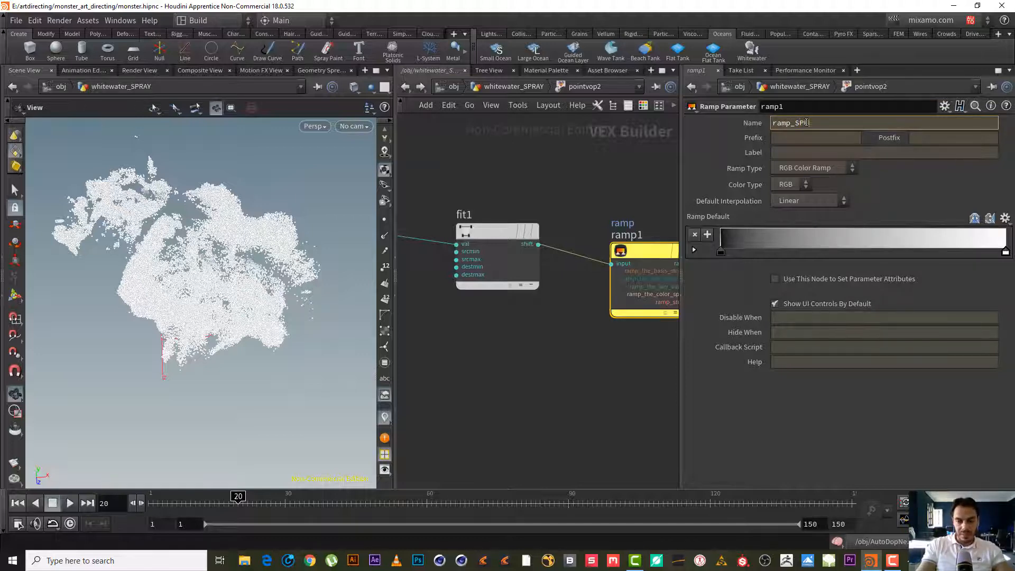
{"action": "key", "text": "Return"}
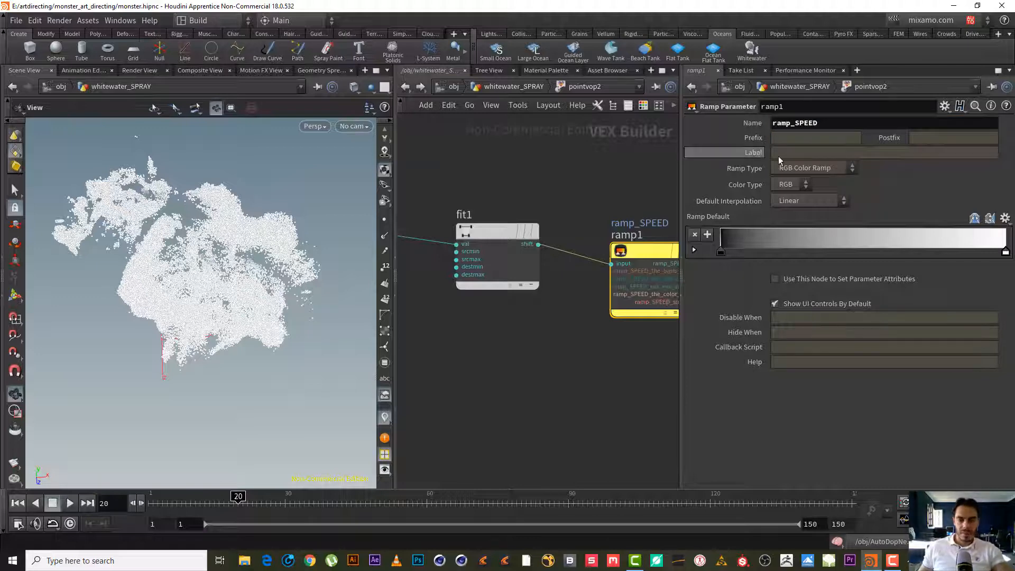
{"action": "left_click_drag", "start_coordinate": [797, 123], "coordinate": [820, 122]}
{"action": "type", "text": "spe"}
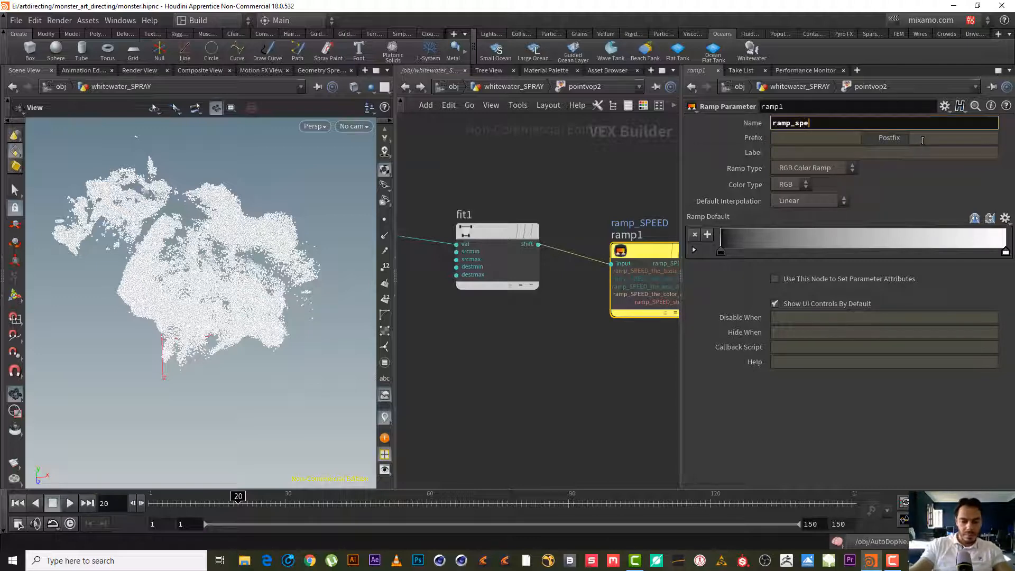
{"action": "type", "text": "ed"}
{"action": "key", "text": "Return"}
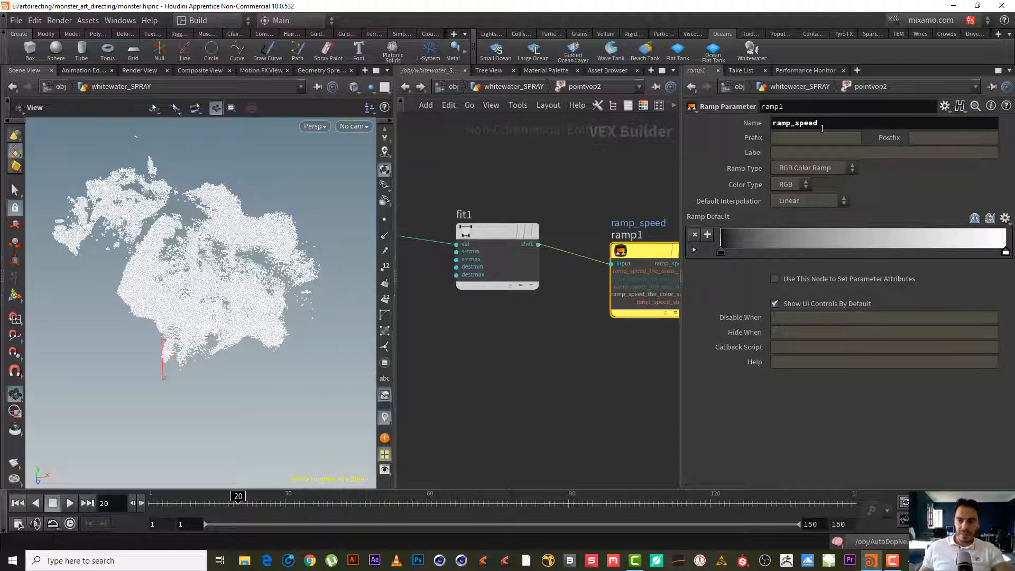
Promote the srcmin and srcmax inputs of fit1 to parameters and open the srcmin parameter's settings.
{"action": "middle_click_drag", "start_coordinate": [485, 347], "coordinate": [571, 353]}
{"action": "scroll", "coordinate": [560, 323], "scroll_direction": "up", "scroll_amount": 2}
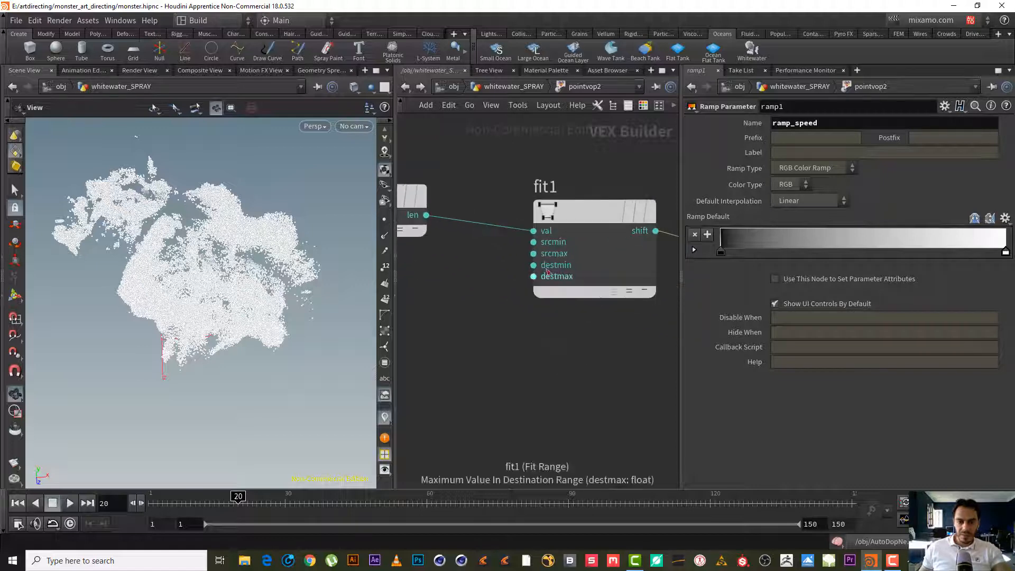
{"action": "middle_click", "coordinate": [531, 242]}
{"action": "middle_click", "coordinate": [532, 242]}
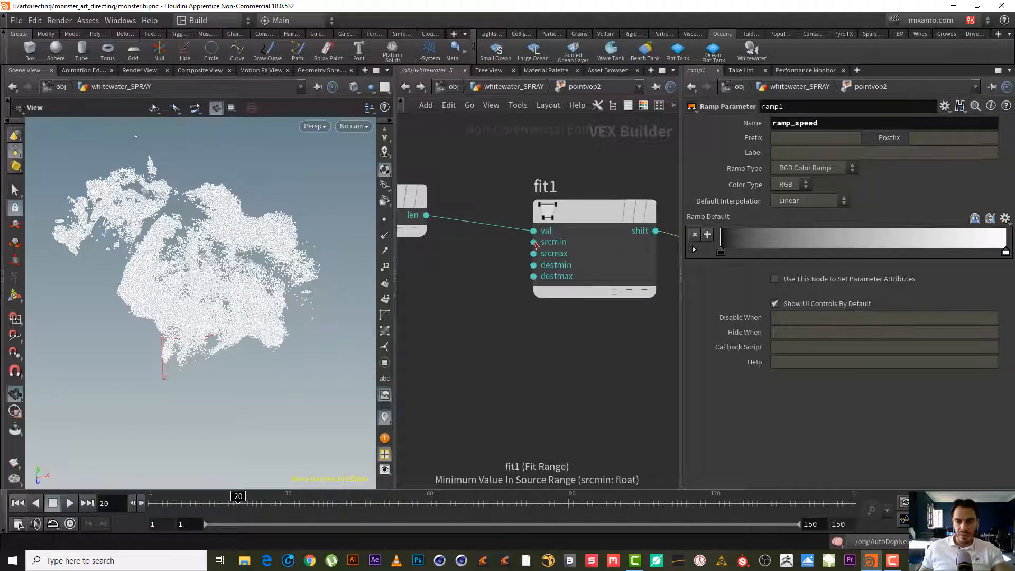
{"action": "middle_click", "coordinate": [534, 244]}
{"action": "left_click", "coordinate": [559, 254]}
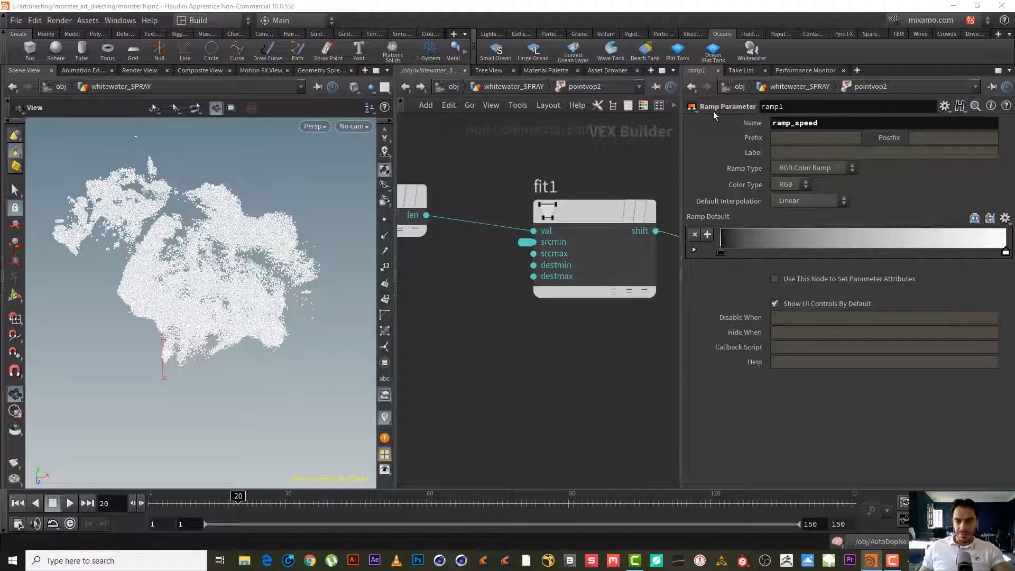
{"action": "middle_click", "coordinate": [534, 254]}
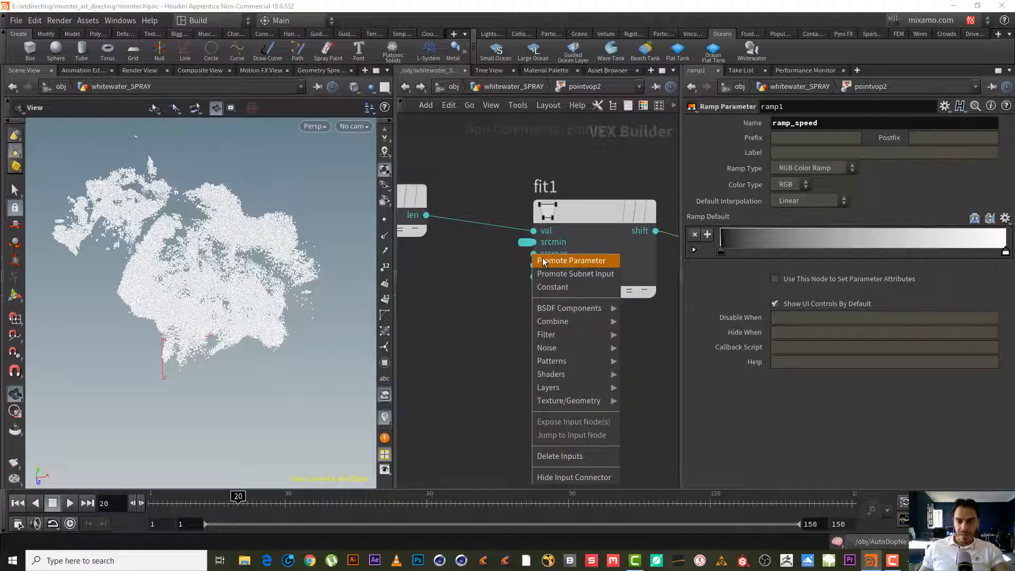
{"action": "left_click", "coordinate": [543, 261]}
{"action": "left_click", "coordinate": [525, 243]}
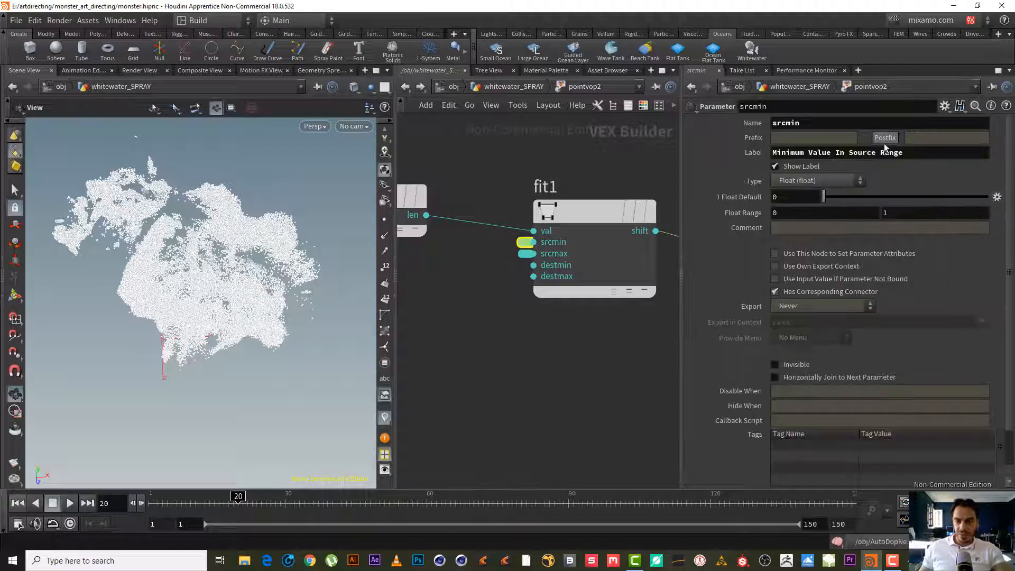
Relabel the srcmin parameter "Minimum Value speed" and srcmax "Maximum Value speed", and return to the whitewater_SPRAY network.
{"action": "left_click_drag", "start_coordinate": [837, 153], "coordinate": [904, 153]}
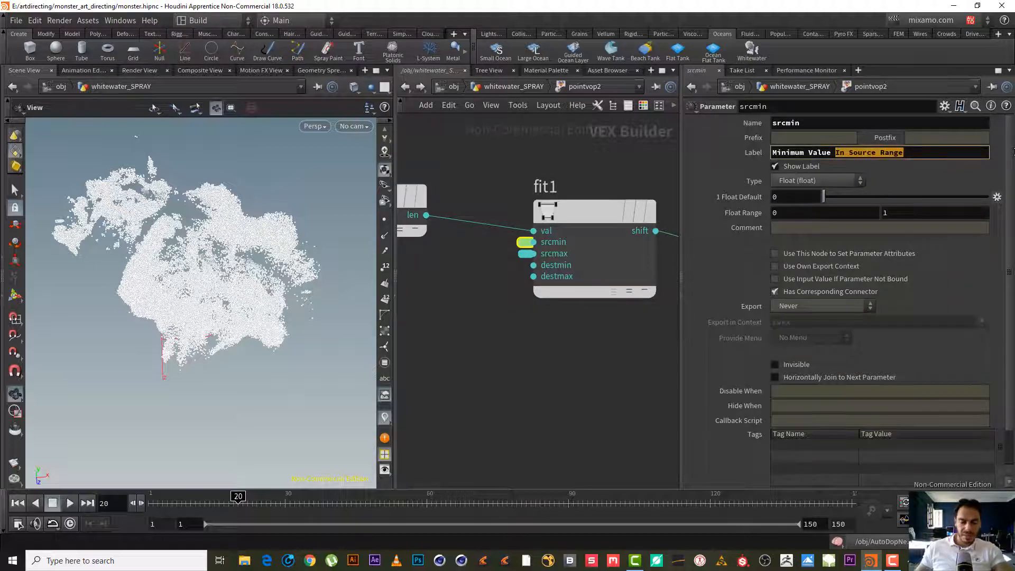
{"action": "type", "text": "speed"}
{"action": "key", "text": "Return"}
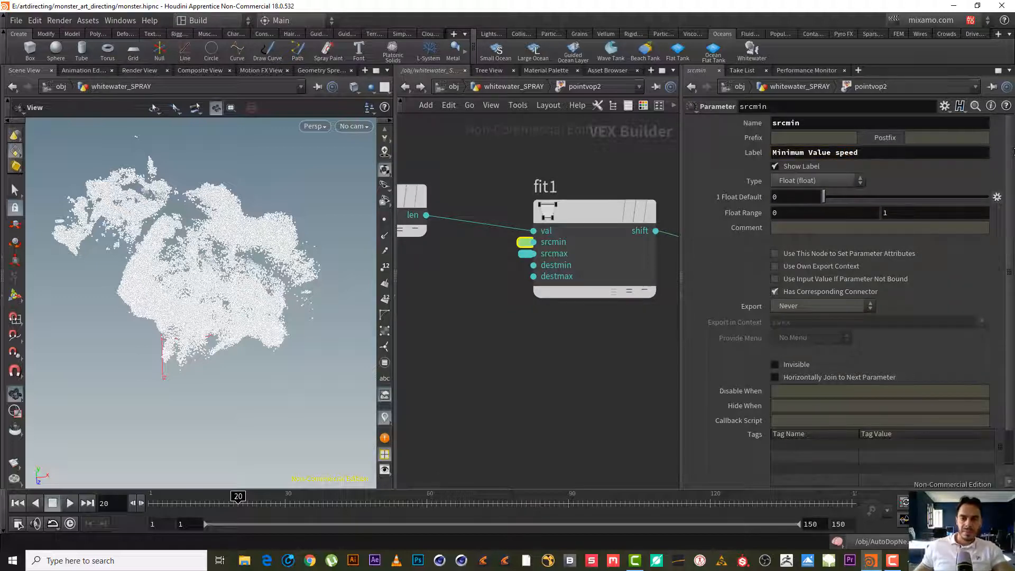
{"action": "left_click", "coordinate": [525, 253]}
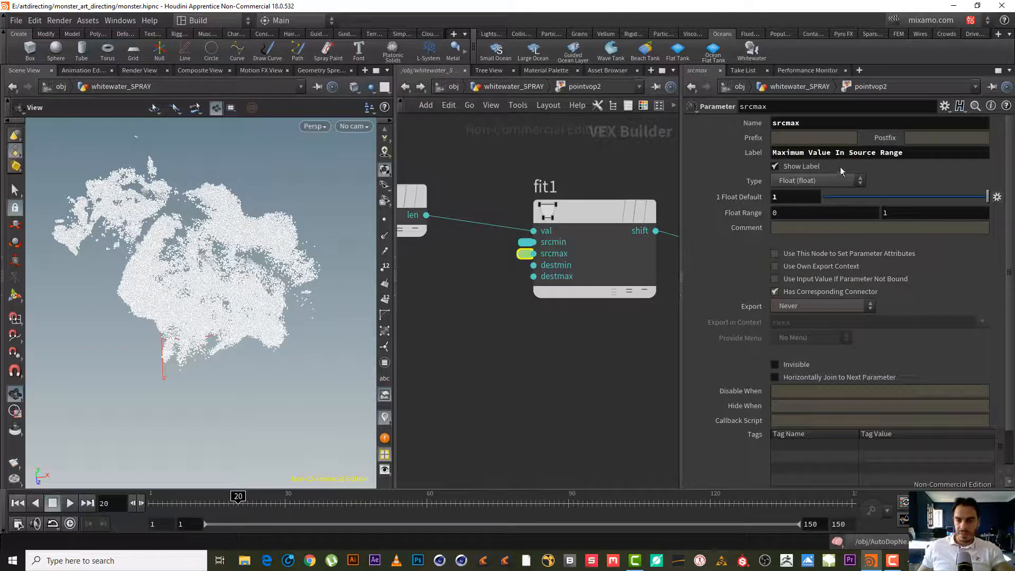
{"action": "left_click_drag", "start_coordinate": [835, 152], "coordinate": [904, 153]}
{"action": "type", "text": "speed"}
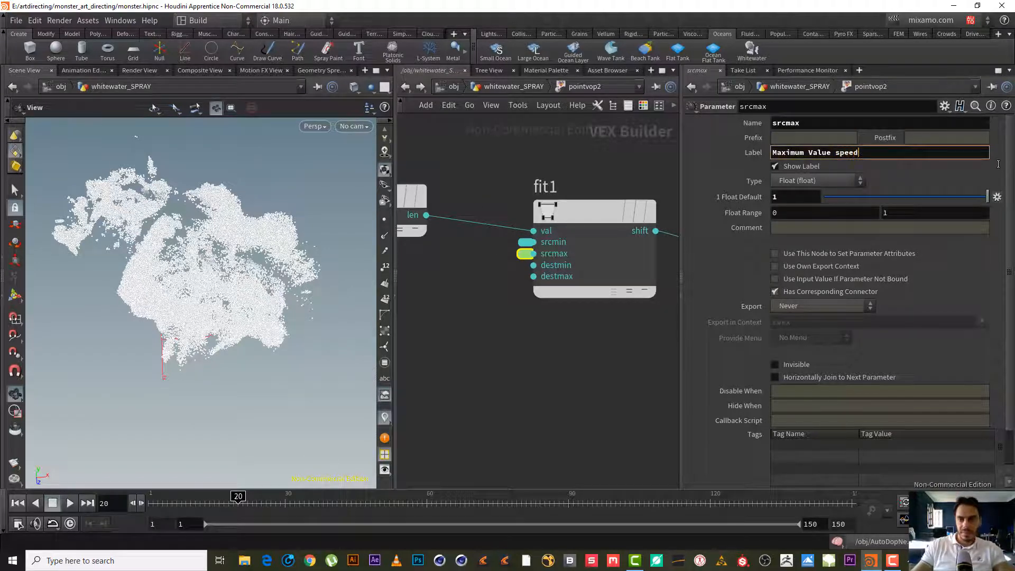
{"action": "key", "text": "Return"}
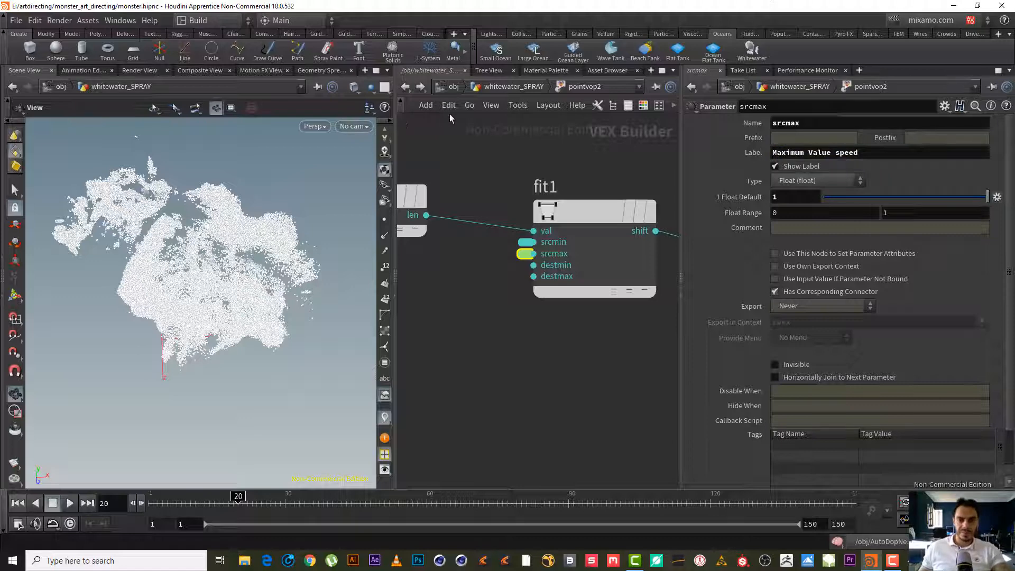
{"action": "left_click", "coordinate": [405, 86]}
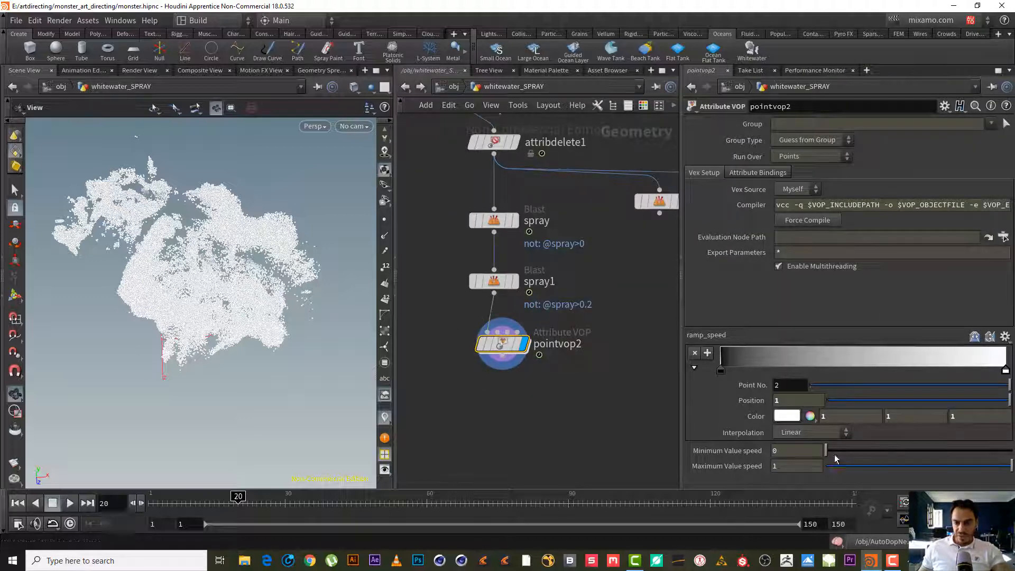
Try a colour ramp speed range with minimum 1 and maximum 8.5 on pointvop2.
{"action": "left_click_drag", "start_coordinate": [886, 444], "coordinate": [950, 451]}
{"action": "middle_click_drag", "start_coordinate": [803, 466], "coordinate": [899, 464]}
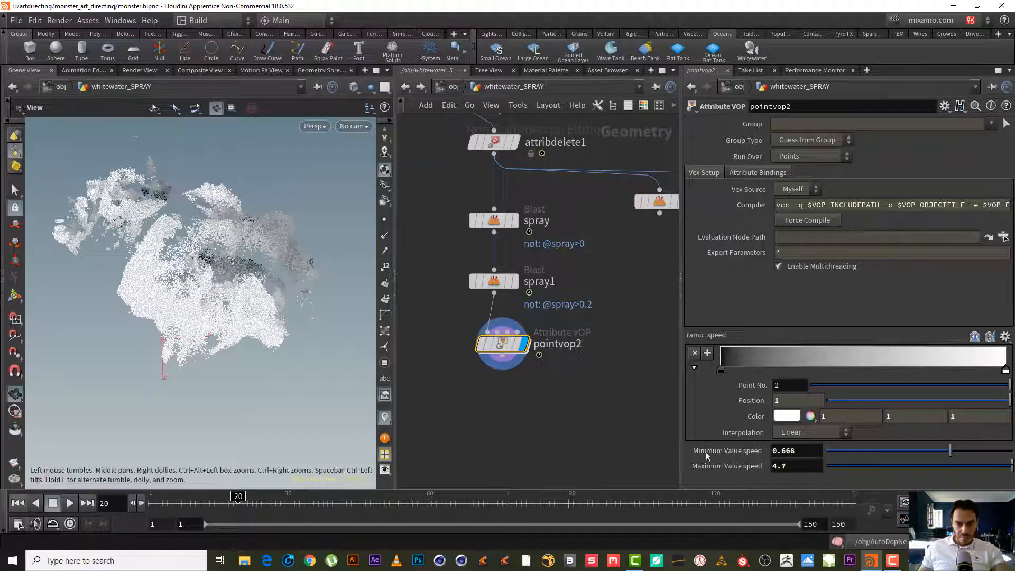
{"action": "mouse_move", "coordinate": [807, 464]}
{"action": "middle_mouse_down"}
{"action": "mouse_move", "coordinate": [825, 460]}
{"action": "mouse_move", "coordinate": [68, 461]}
{"action": "mouse_move", "coordinate": [69, 451]}
{"action": "mouse_move", "coordinate": [7, 438]}
{"action": "middle_mouse_up"}
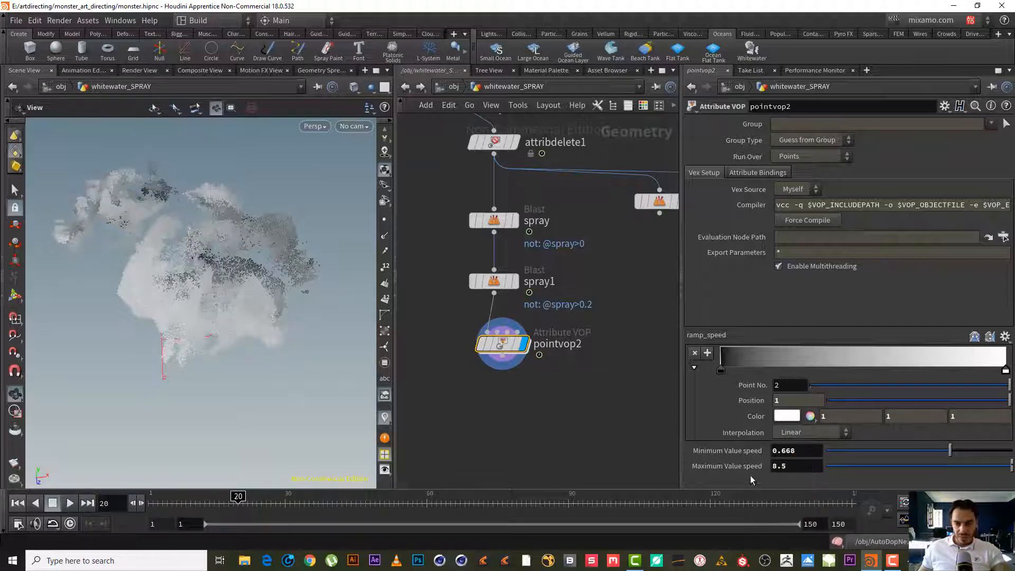
{"action": "left_click_drag", "start_coordinate": [966, 451], "coordinate": [1011, 451]}
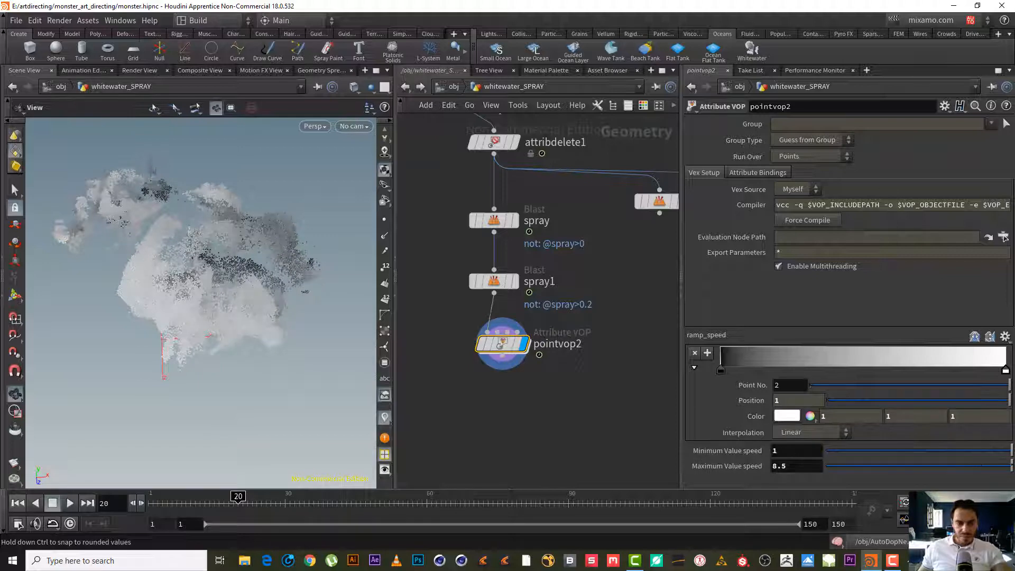
{"action": "middle_click_drag", "start_coordinate": [791, 449], "coordinate": [996, 450]}
{"action": "mouse_move", "coordinate": [1007, 453]}
{"action": "left_mouse_down"}
{"action": "mouse_move", "coordinate": [947, 452]}
{"action": "mouse_move", "coordinate": [1012, 453]}
{"action": "left_mouse_up"}
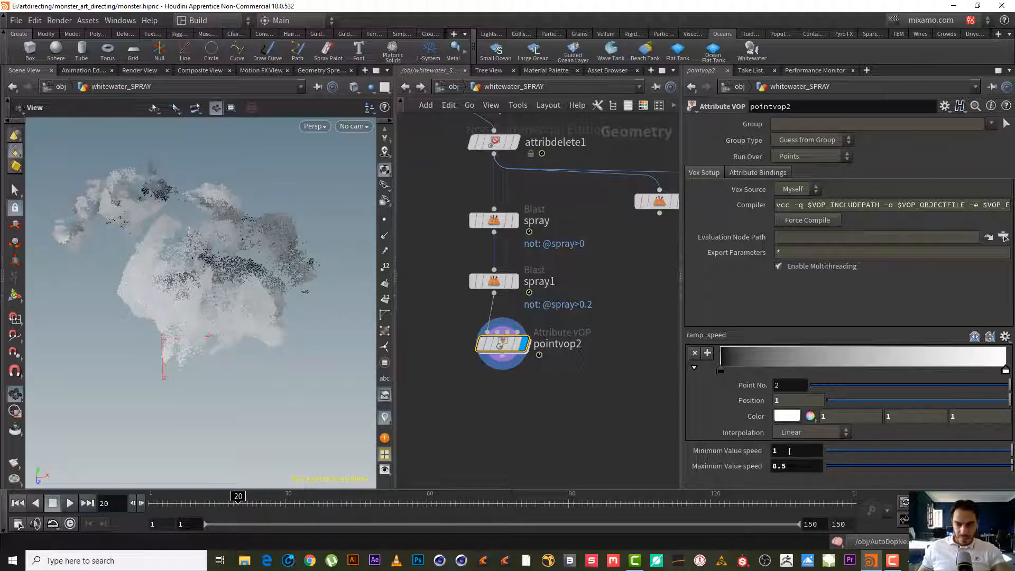
Set pointvop2's minimum speed value to 4.5 and its maximum speed value to 5.6.
{"action": "middle_click_drag", "start_coordinate": [789, 451], "coordinate": [826, 451]}
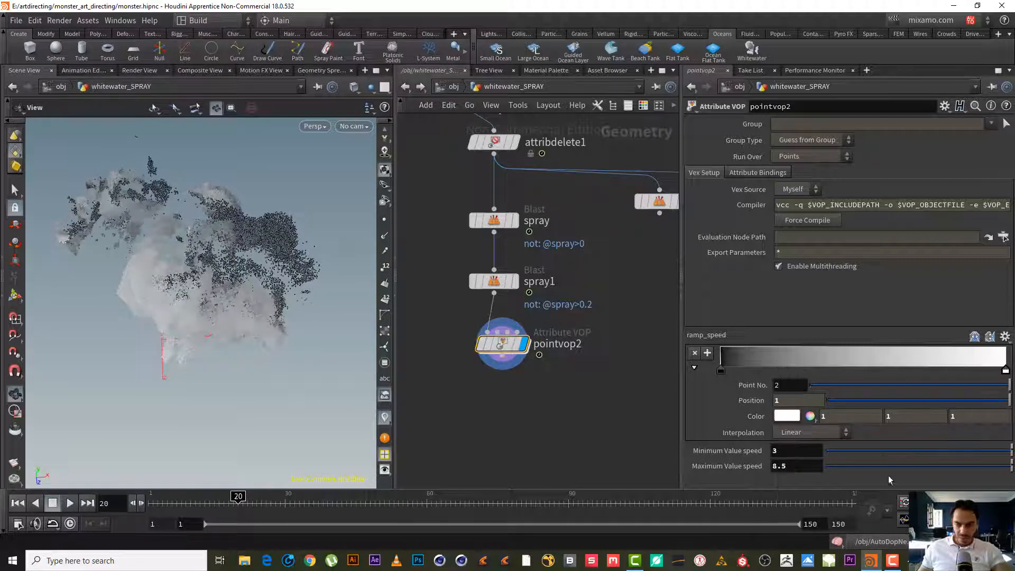
{"action": "left_click_drag", "start_coordinate": [1011, 466], "coordinate": [1013, 466]}
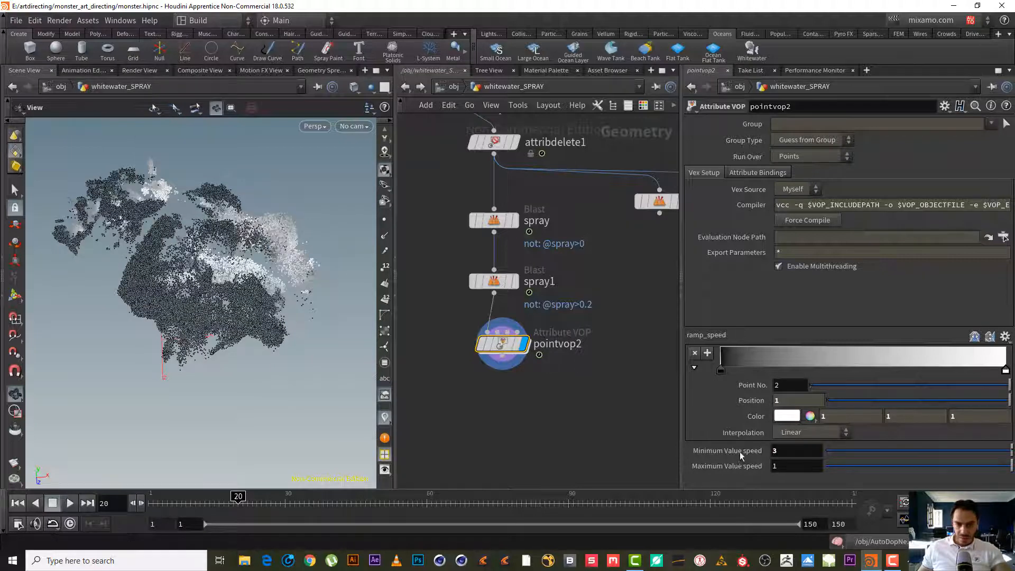
{"action": "mouse_move", "coordinate": [770, 466]}
{"action": "middle_mouse_down"}
{"action": "mouse_move", "coordinate": [928, 463]}
{"action": "mouse_move", "coordinate": [857, 463]}
{"action": "middle_mouse_up"}
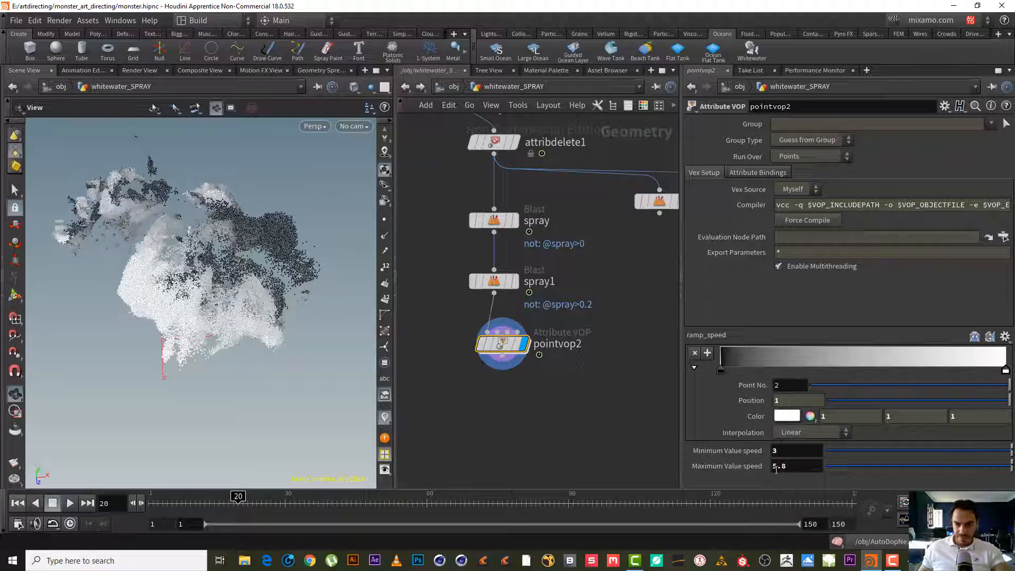
{"action": "mouse_move", "coordinate": [768, 454]}
{"action": "middle_mouse_down"}
{"action": "mouse_move", "coordinate": [825, 451]}
{"action": "mouse_move", "coordinate": [804, 450]}
{"action": "mouse_move", "coordinate": [769, 486]}
{"action": "mouse_move", "coordinate": [795, 450]}
{"action": "mouse_move", "coordinate": [749, 451]}
{"action": "middle_mouse_up"}
{"action": "mouse_move", "coordinate": [805, 466]}
{"action": "middle_mouse_down"}
{"action": "mouse_move", "coordinate": [763, 464]}
{"action": "mouse_move", "coordinate": [791, 464]}
{"action": "middle_mouse_up"}
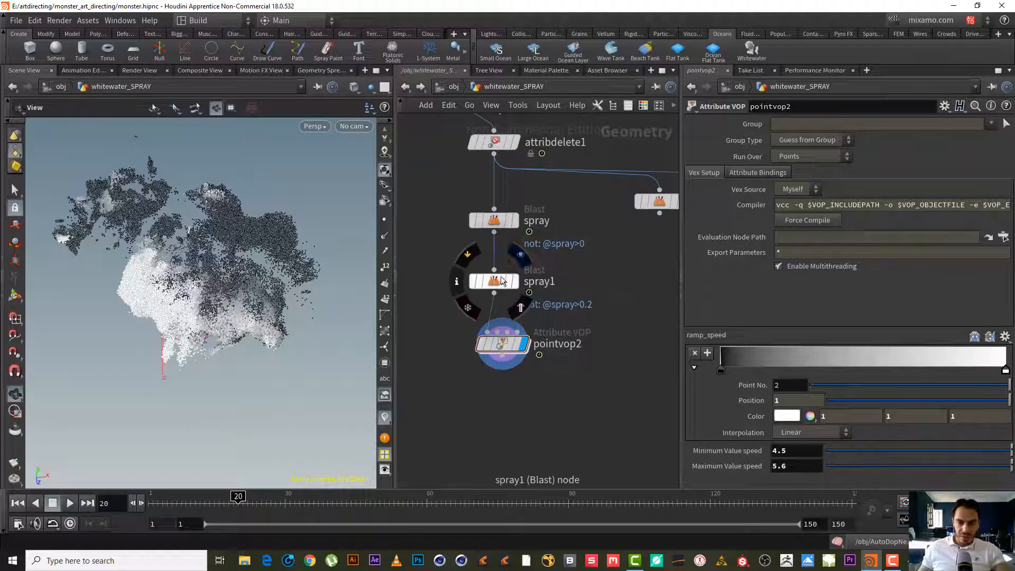
{"action": "left_click", "coordinate": [515, 281]}
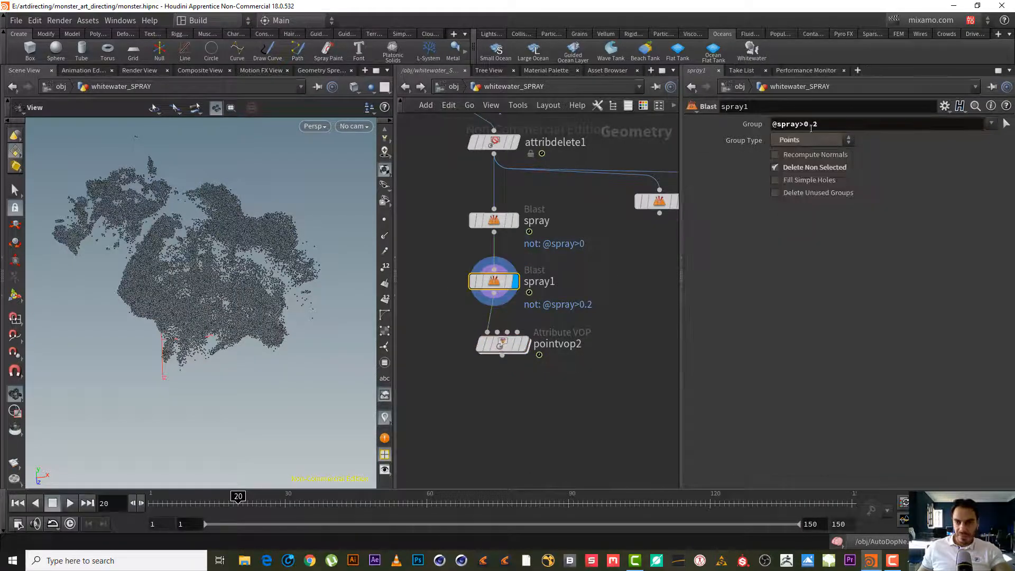
{"action": "type", "text": "5"}
{"action": "key", "text": "Return"}
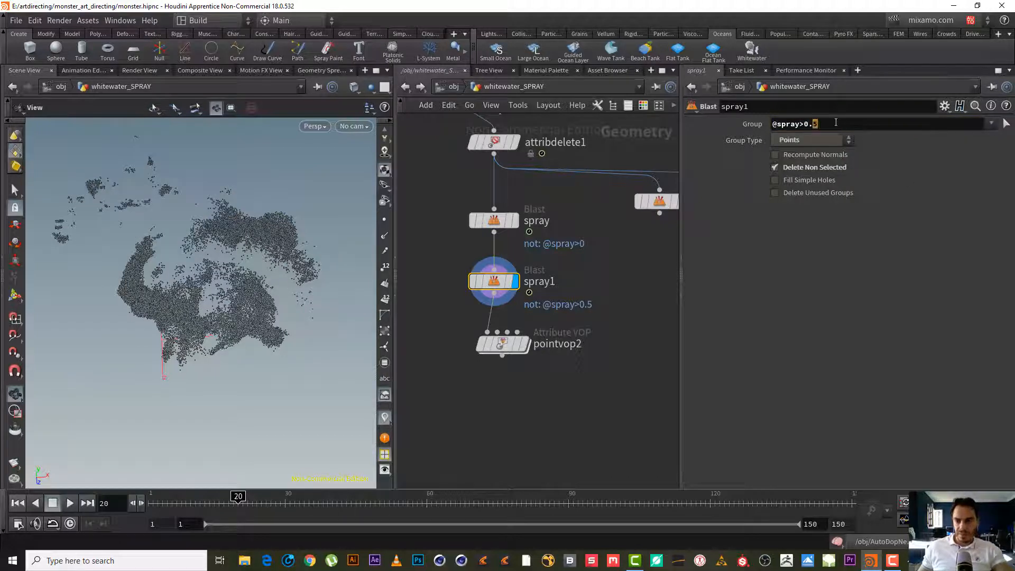
{"action": "type", "text": "6"}
{"action": "key", "text": "Return"}
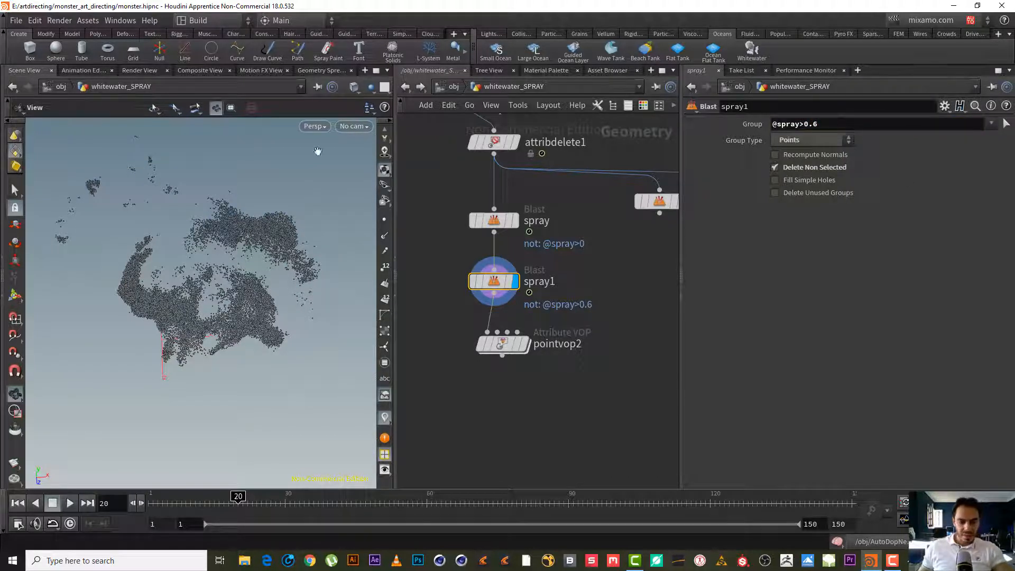
{"action": "left_click", "coordinate": [527, 346]}
{"action": "left_click", "coordinate": [502, 343]}
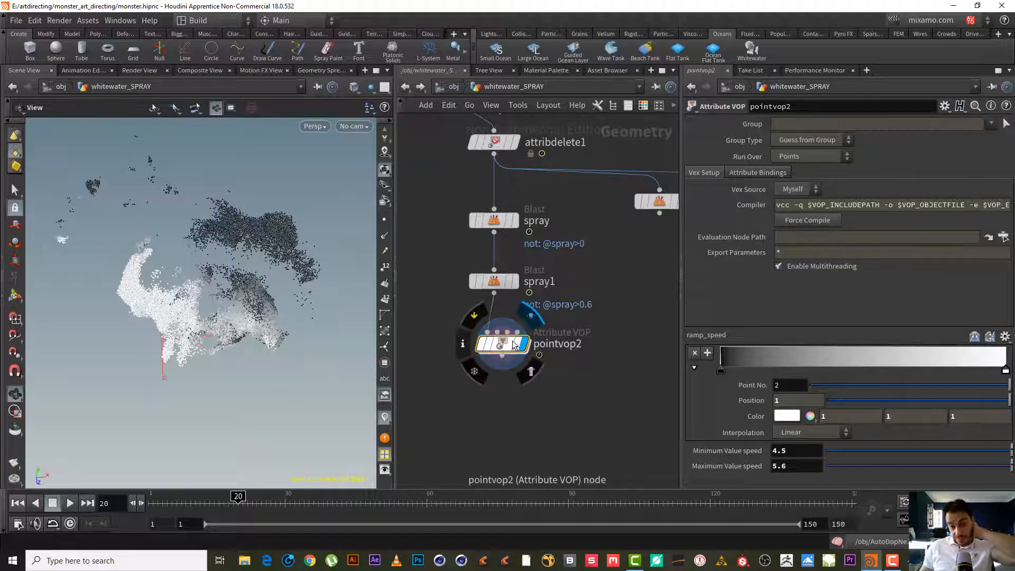
{"action": "left_click", "coordinate": [497, 282]}
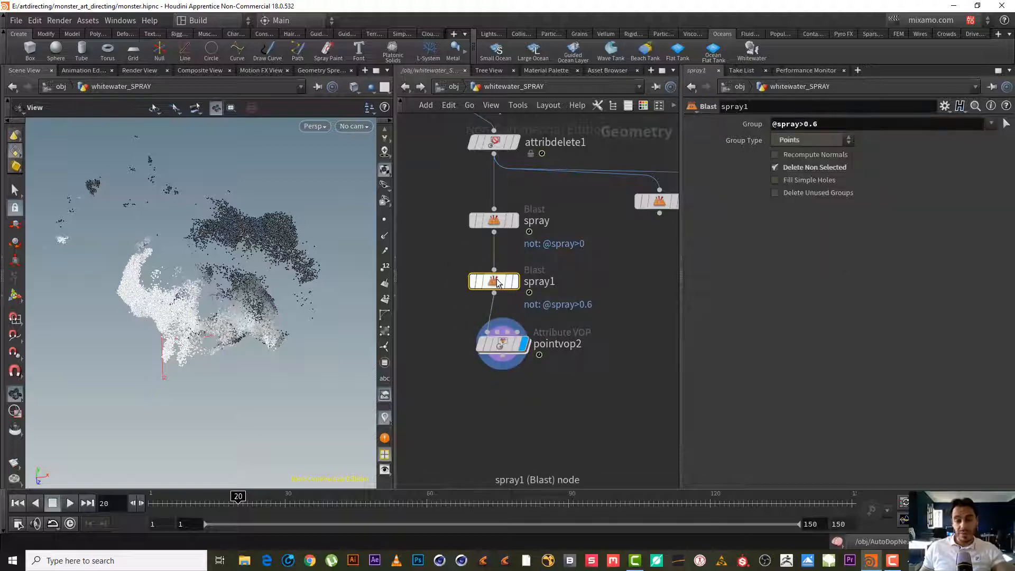
{"action": "left_click", "coordinate": [819, 124]}
{"action": "key", "text": "BackSpace"}
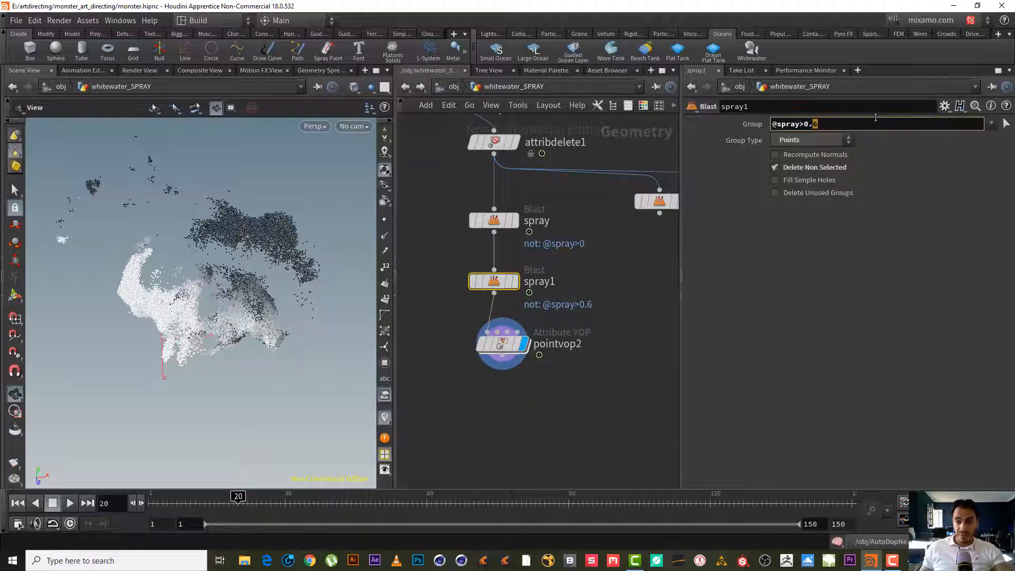
{"action": "type", "text": "5"}
{"action": "key", "text": "Return"}
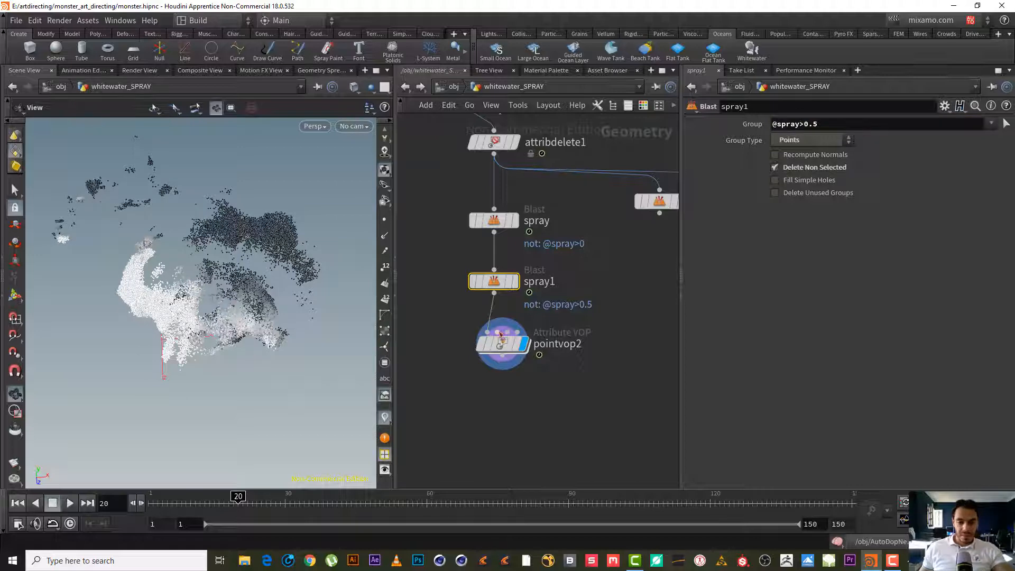
Compare the particles by displaying spray1, the spray blast, spray1 again and pointvop2 in turn.
{"action": "left_click", "coordinate": [515, 282]}
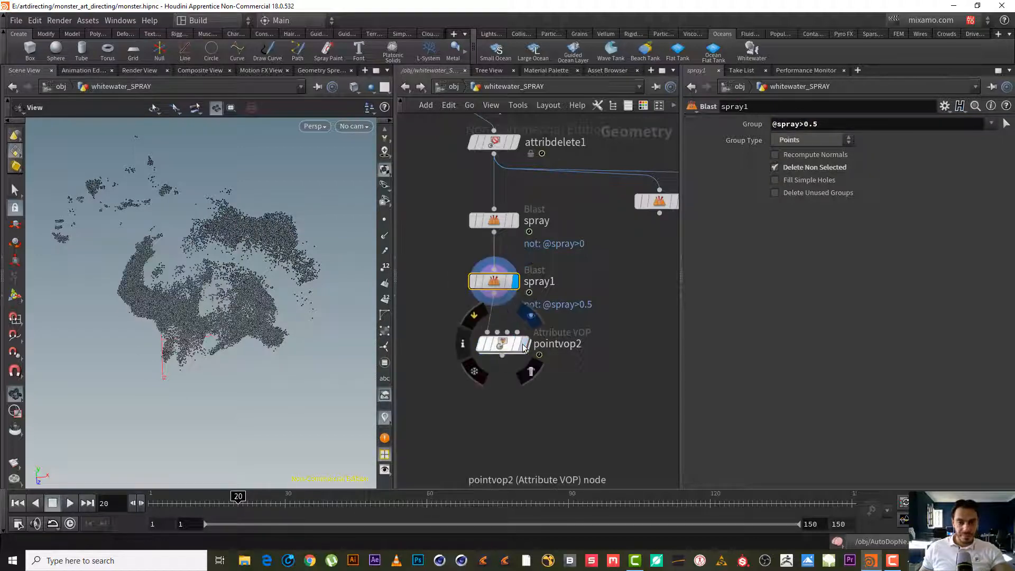
{"action": "left_click", "coordinate": [516, 222]}
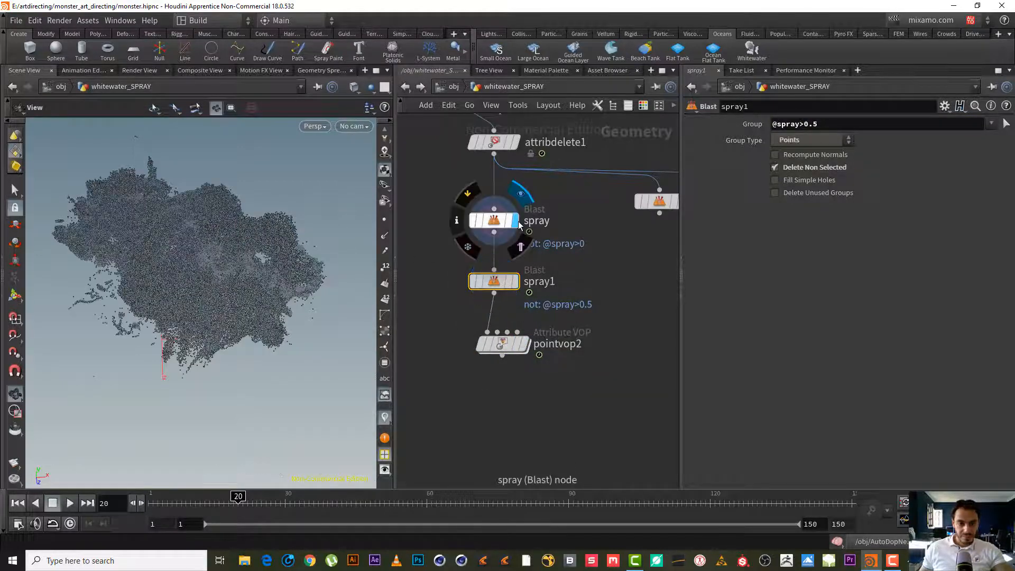
{"action": "left_click", "coordinate": [516, 282]}
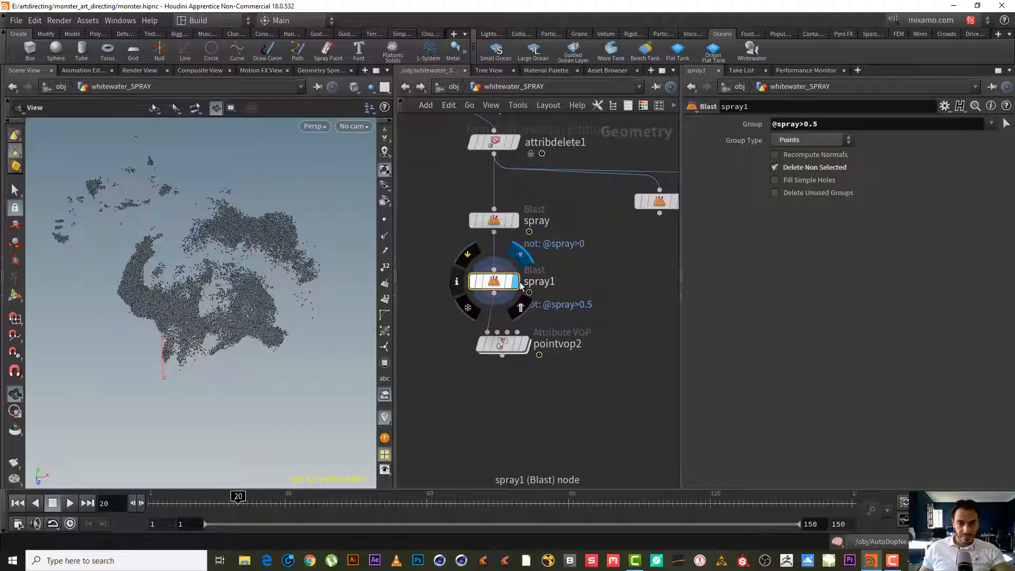
{"action": "left_click", "coordinate": [522, 344]}
Move the white point of pointvop2's ramp_speed to about position 0.86 and inspect the particle colours.
{"action": "left_click", "coordinate": [503, 348]}
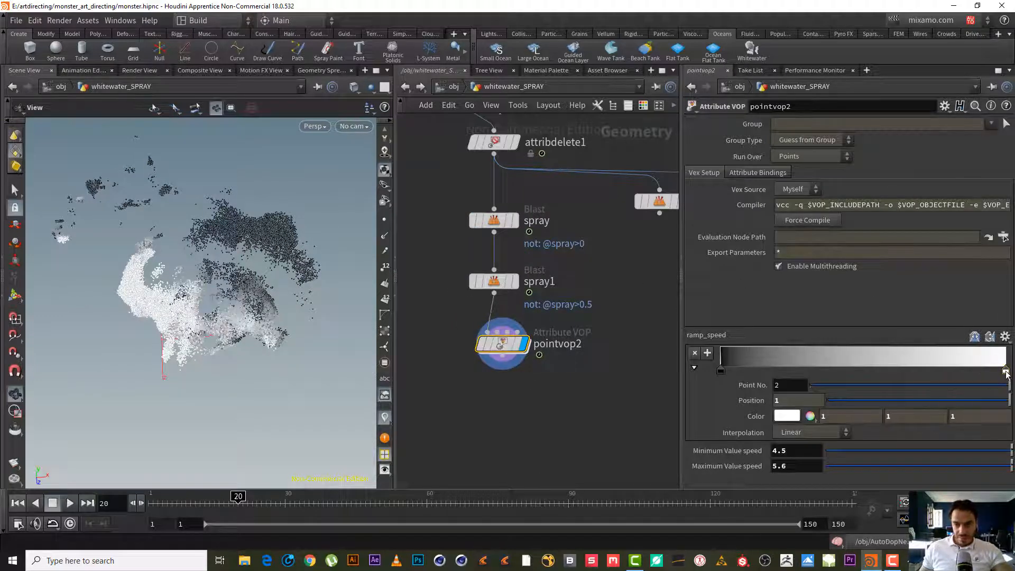
{"action": "mouse_move", "coordinate": [1003, 369]}
{"action": "left_mouse_down"}
{"action": "mouse_move", "coordinate": [872, 369]}
{"action": "mouse_move", "coordinate": [999, 369]}
{"action": "mouse_move", "coordinate": [966, 369]}
{"action": "left_mouse_up"}
{"action": "middle_click_drag", "start_coordinate": [549, 395], "coordinate": [577, 337]}
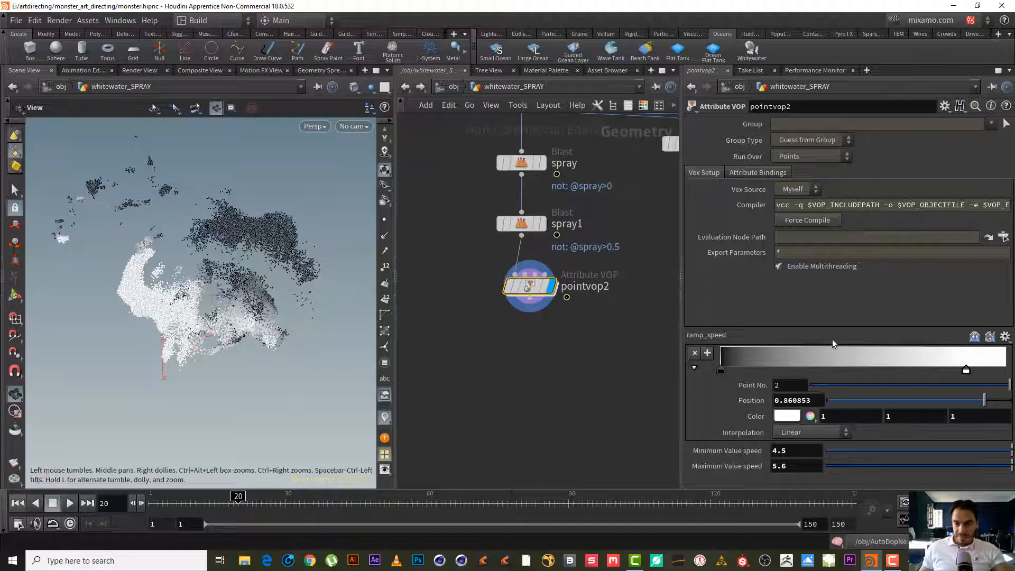
{"action": "left_click_drag", "start_coordinate": [322, 276], "coordinate": [260, 324]}
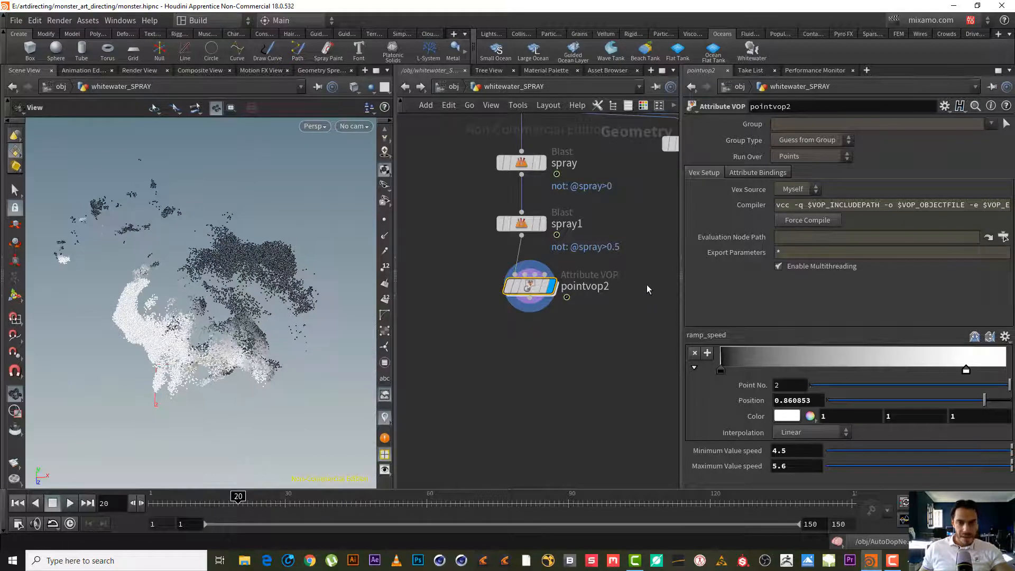
{"action": "left_click", "coordinate": [535, 224]}
{"action": "left_click", "coordinate": [521, 224]}
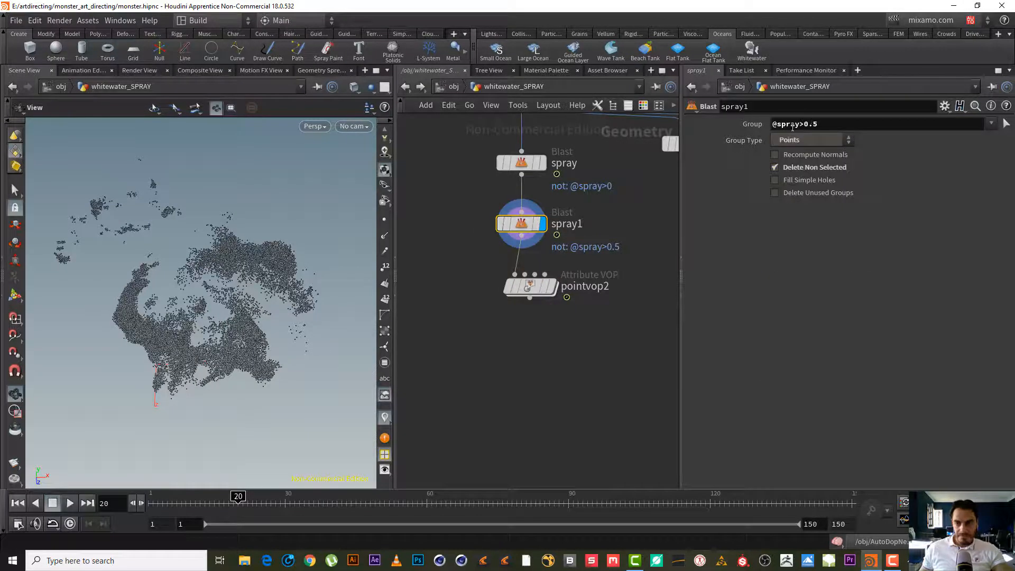
{"action": "type", "text": "7"}
{"action": "key", "text": "Return"}
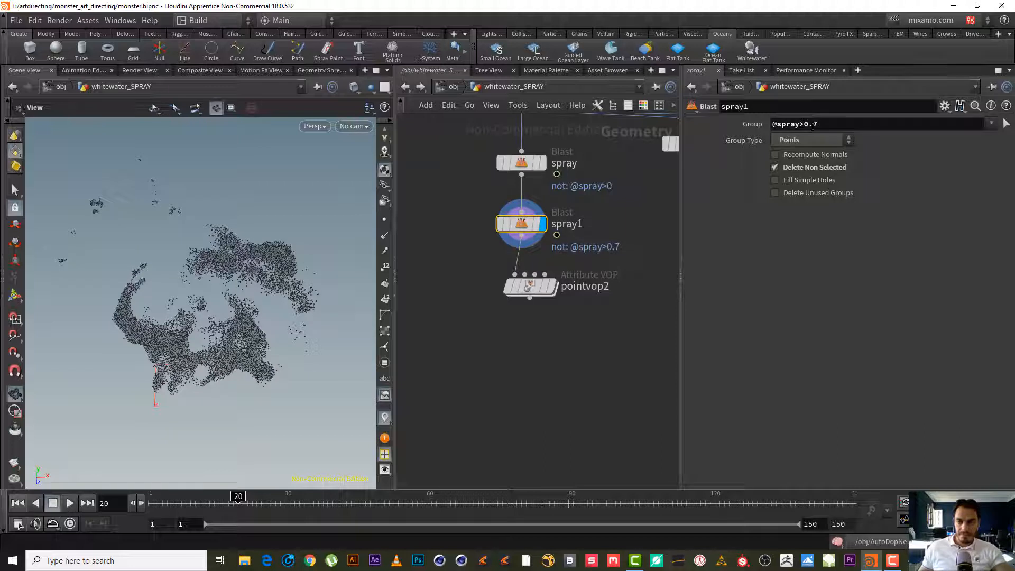
{"action": "type", "text": "6"}
{"action": "key", "text": "Return"}
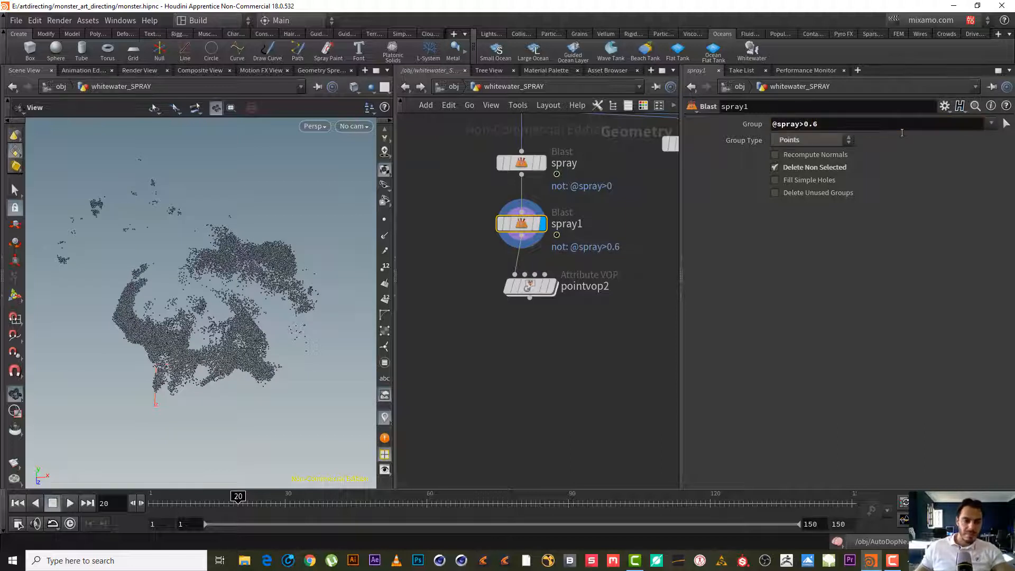
Move the pointvop2 node aside to clear the space directly below spray1, and deselect it.
{"action": "left_click", "coordinate": [529, 288]}
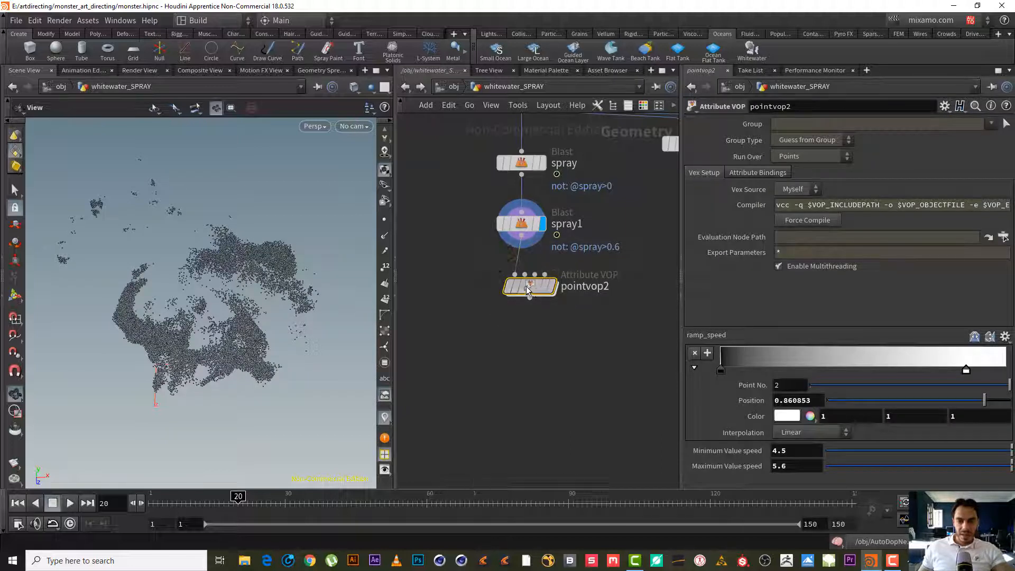
{"action": "left_click_drag", "start_coordinate": [532, 290], "coordinate": [427, 283]}
{"action": "left_click", "coordinate": [551, 278]}
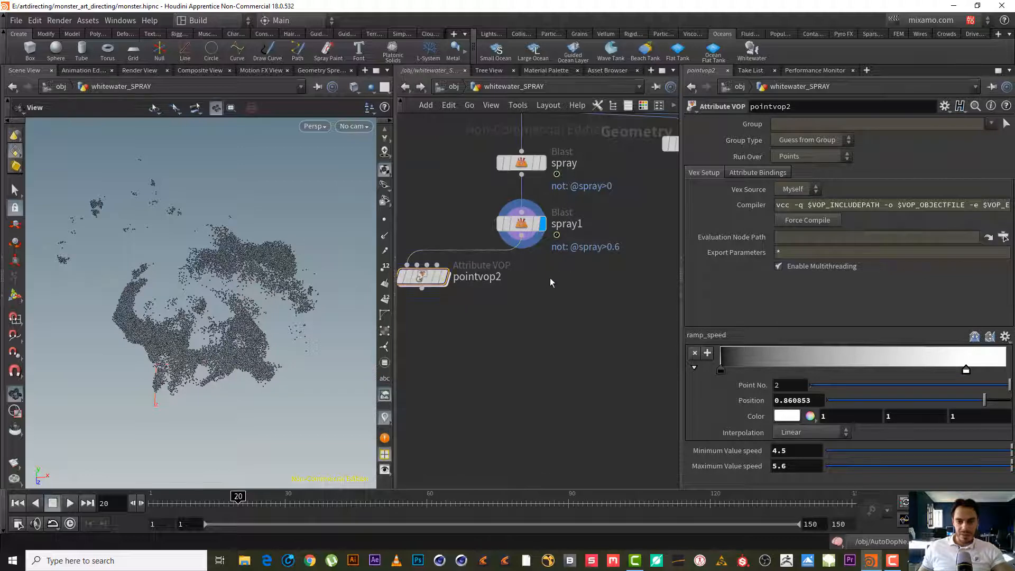
Add a POP Network directly below spray1, fed by the spray1 blast's output.
{"action": "left_click_drag", "start_coordinate": [550, 278], "coordinate": [509, 206]}
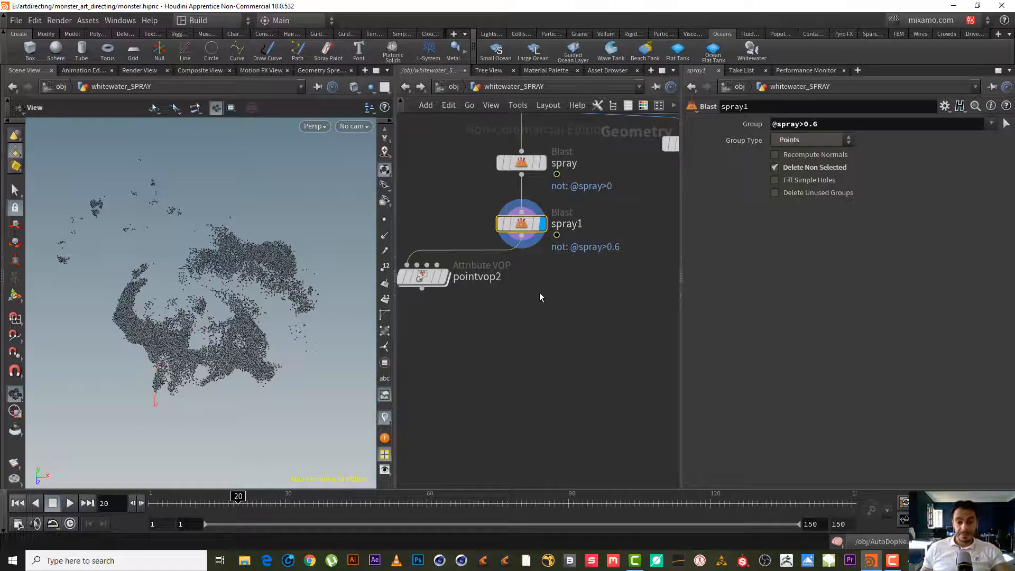
{"action": "middle_click_drag", "start_coordinate": [539, 285], "coordinate": [541, 284]}
{"action": "left_click", "coordinate": [523, 237]}
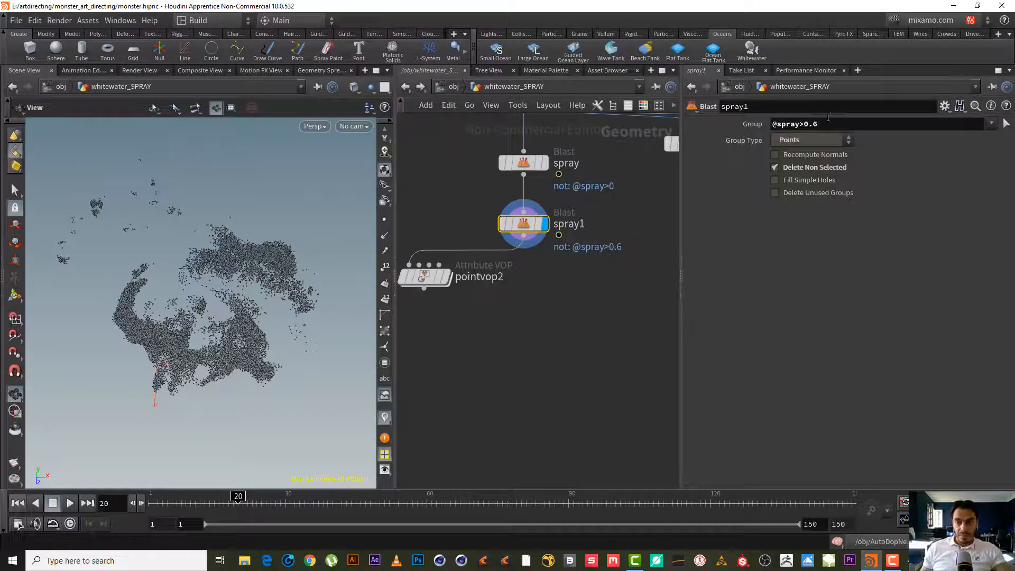
{"action": "key", "text": "Tab"}
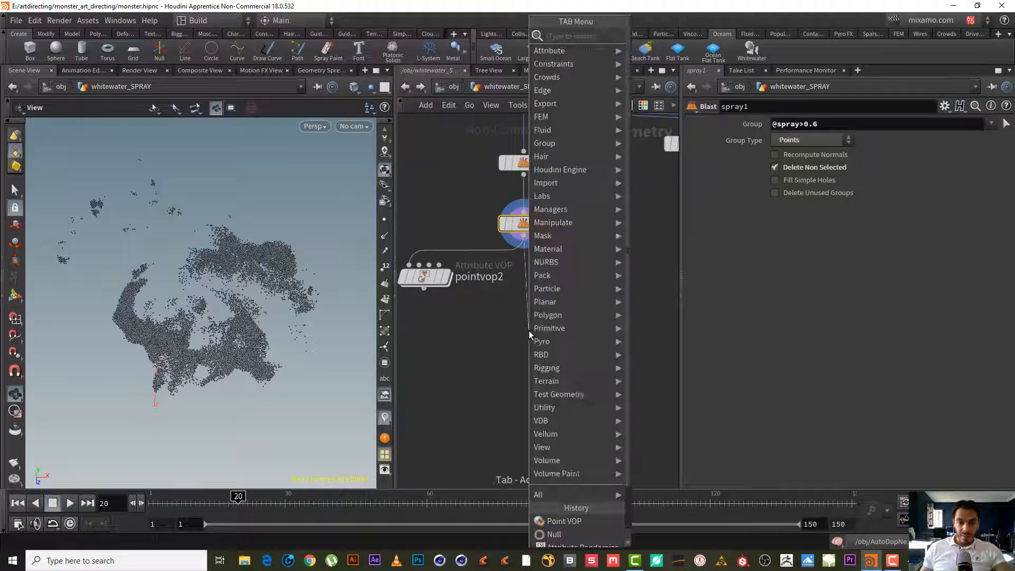
{"action": "type", "text": "pop"}
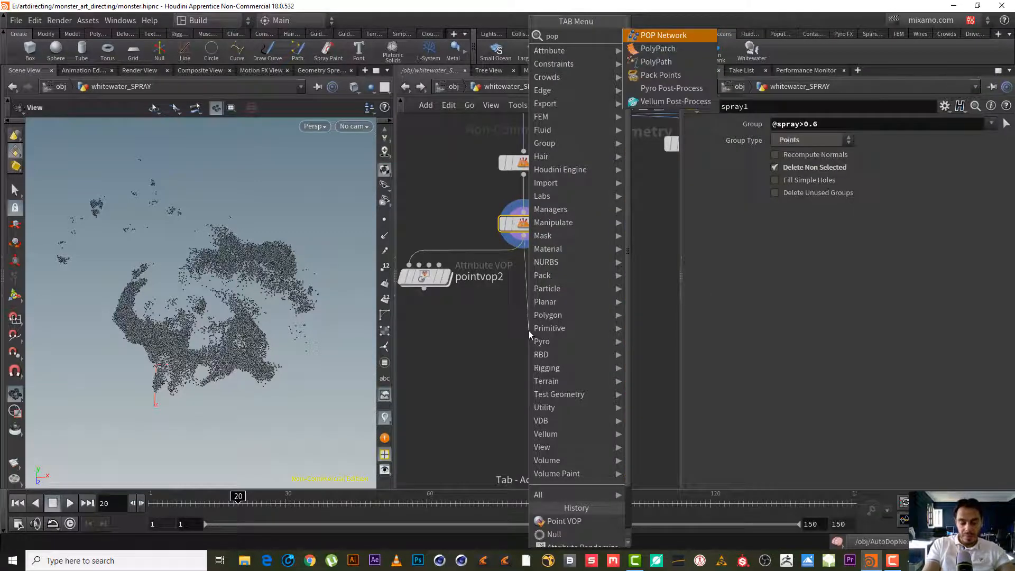
{"action": "key", "text": "Escape"}
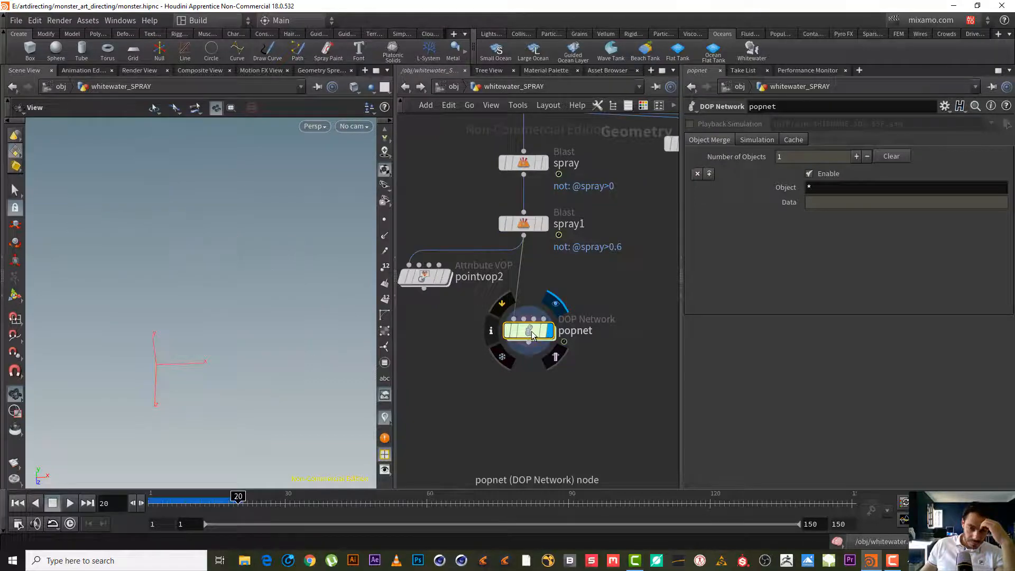
Enter popnet, set source_first_input's Emission Type to All Points and turn off its guide display.
{"action": "double_click", "coordinate": [531, 333]}
{"action": "left_click", "coordinate": [608, 215]}
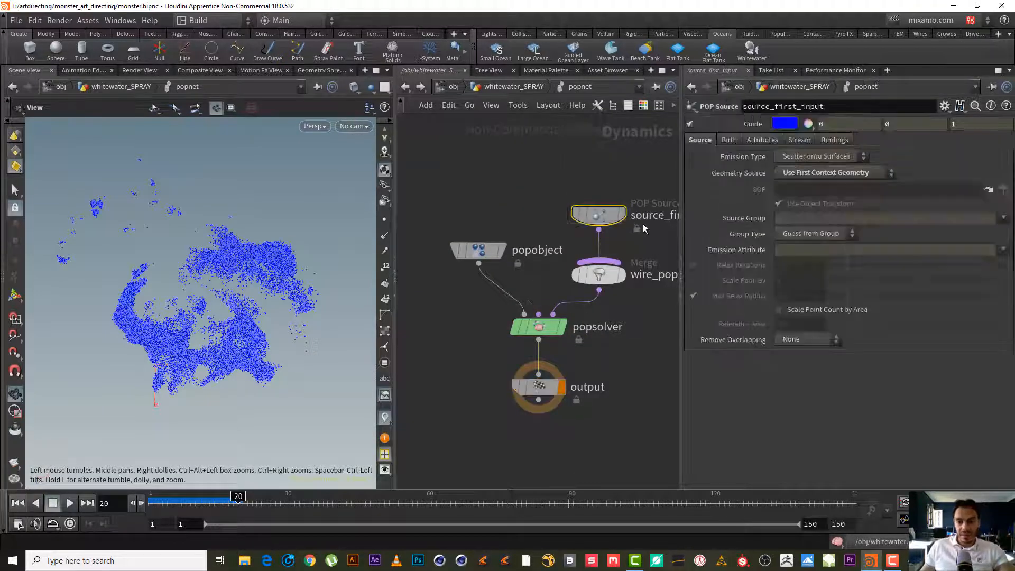
{"action": "left_click", "coordinate": [835, 158]}
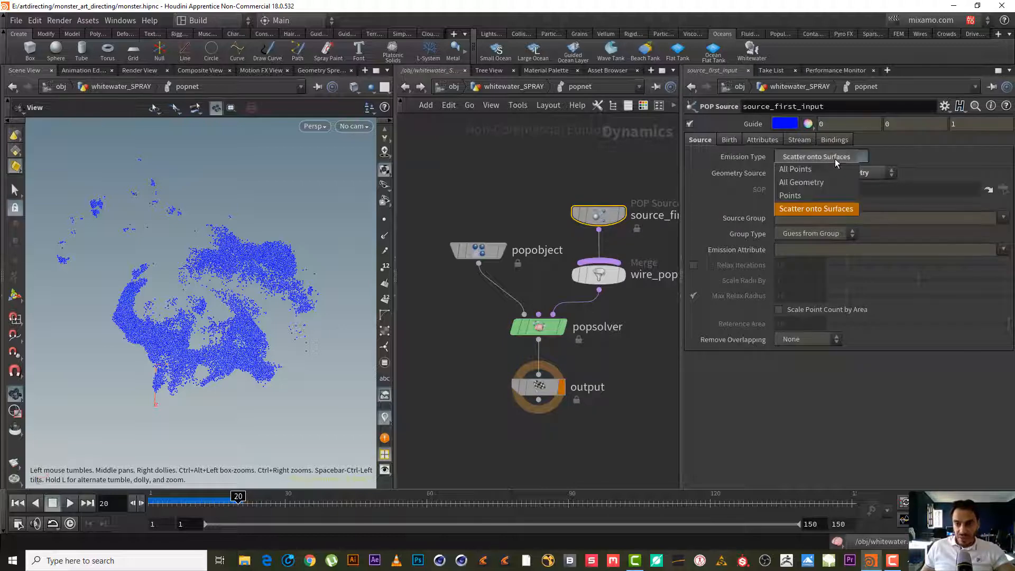
{"action": "left_click", "coordinate": [805, 173]}
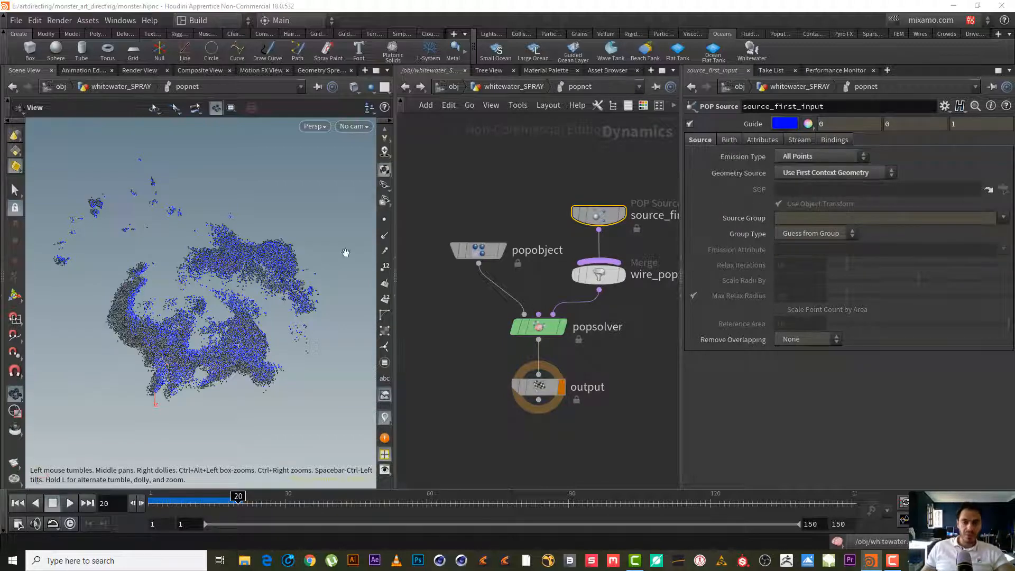
{"action": "left_click", "coordinate": [690, 123]}
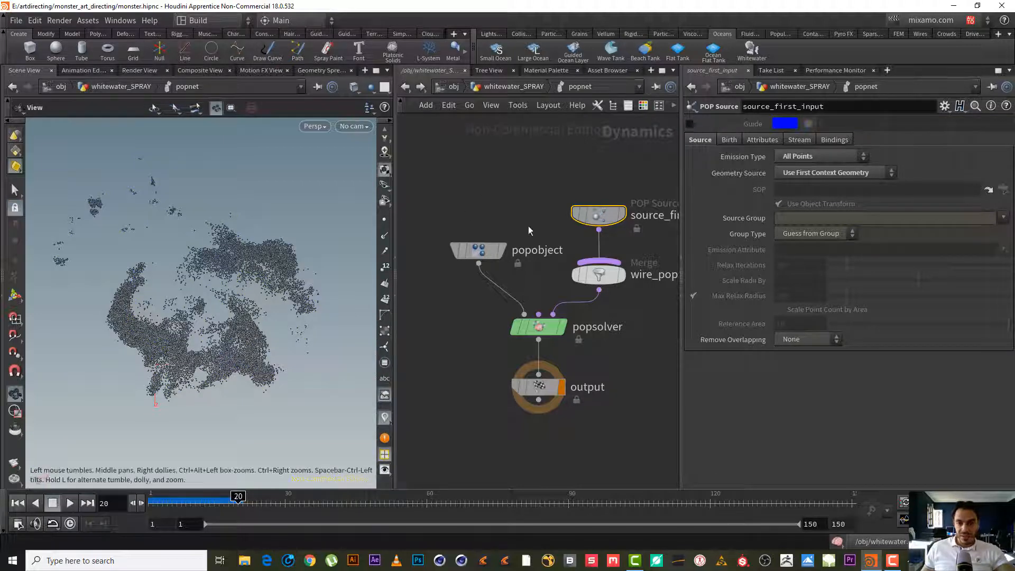
Set source_first_input's particle Life Expectancy to 1 and its Life Variance to 0.5.
{"action": "middle_click_drag", "start_coordinate": [523, 199], "coordinate": [488, 187]}
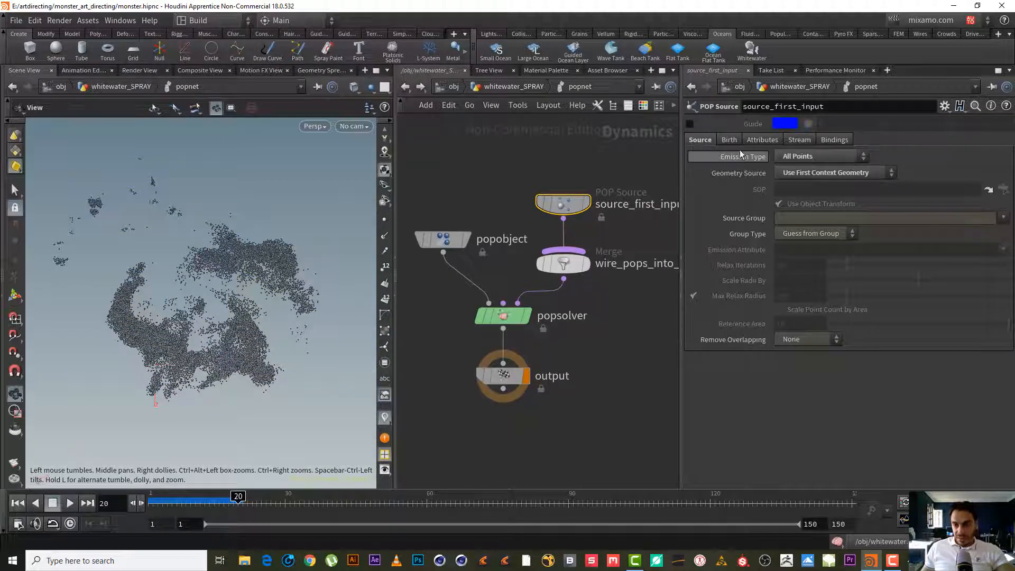
{"action": "left_click", "coordinate": [729, 139]}
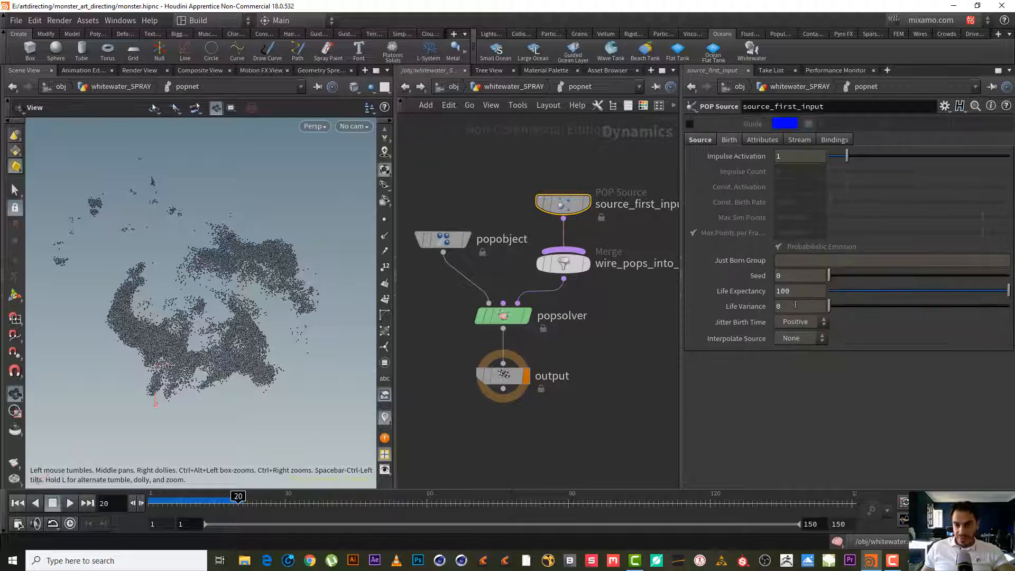
{"action": "left_click_drag", "start_coordinate": [796, 292], "coordinate": [667, 264]}
{"action": "type", "text": "1"}
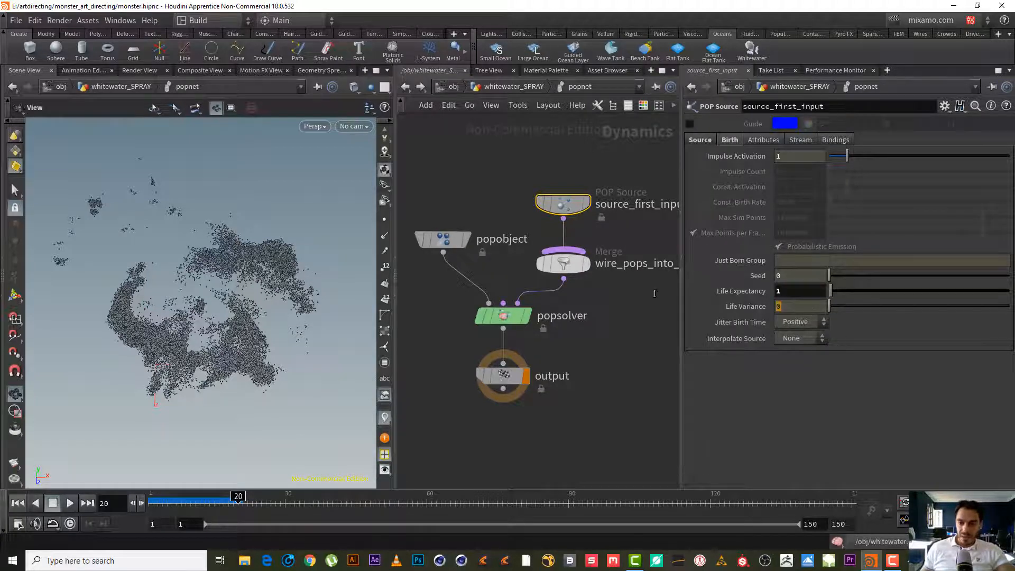
{"action": "type", "text": ".5"}
{"action": "key", "text": "Return"}
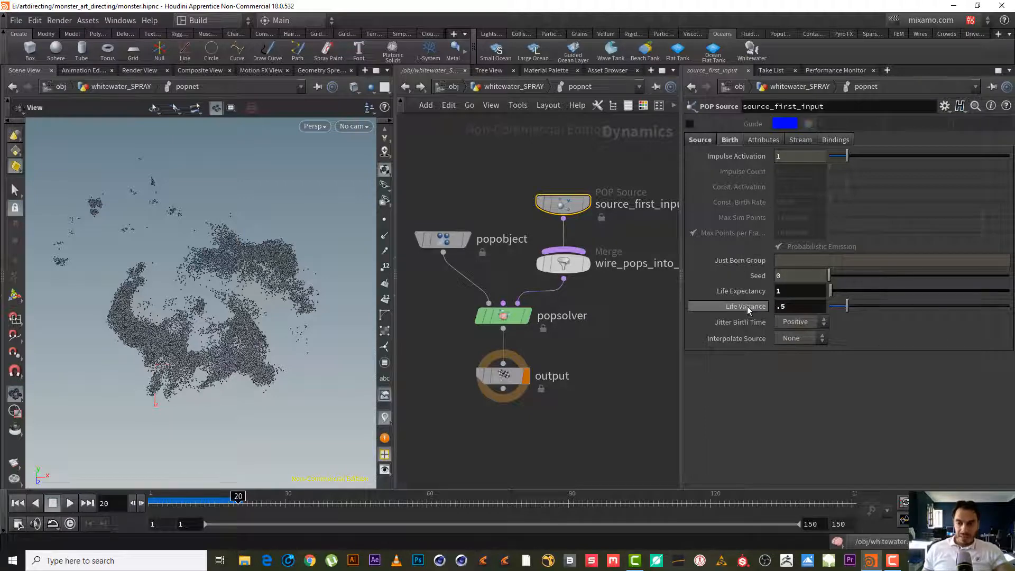
{"action": "mouse_move", "coordinate": [746, 308]}
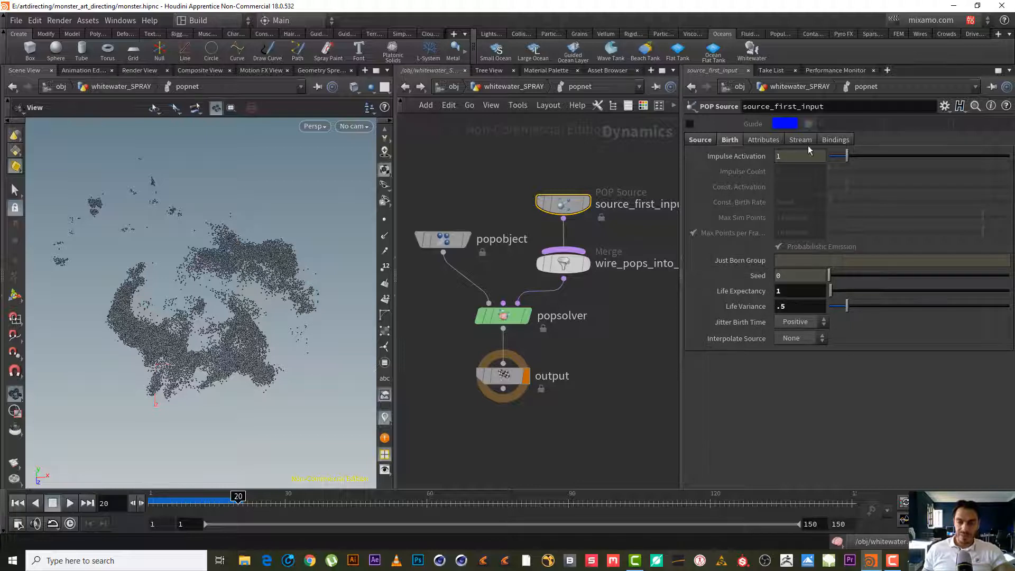
Set source_first_input's Initial Velocity to Add to inherited velocity with a Variance of 0.1 on all three axes.
{"action": "left_click", "coordinate": [760, 138]}
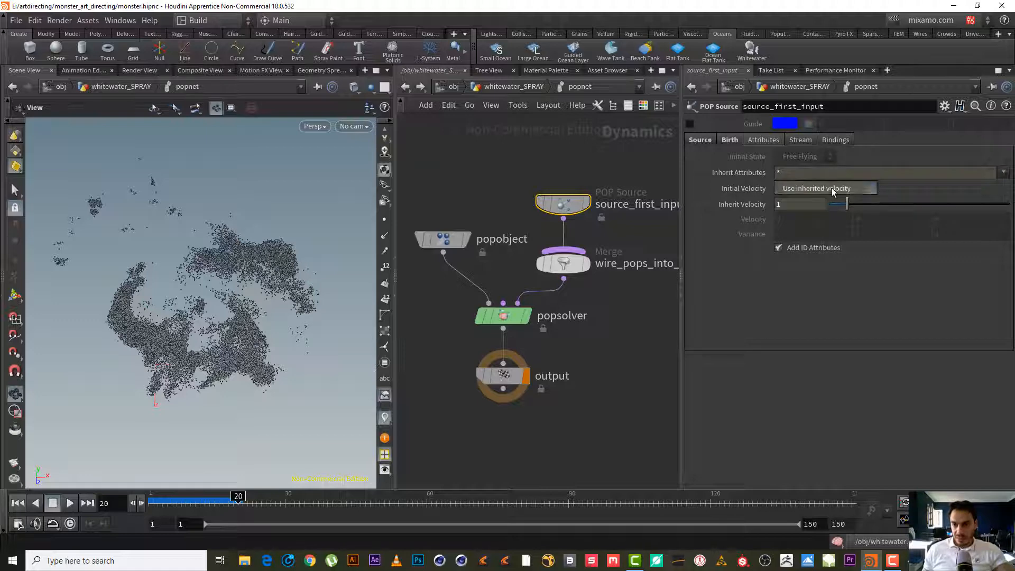
{"action": "left_click", "coordinate": [832, 188]}
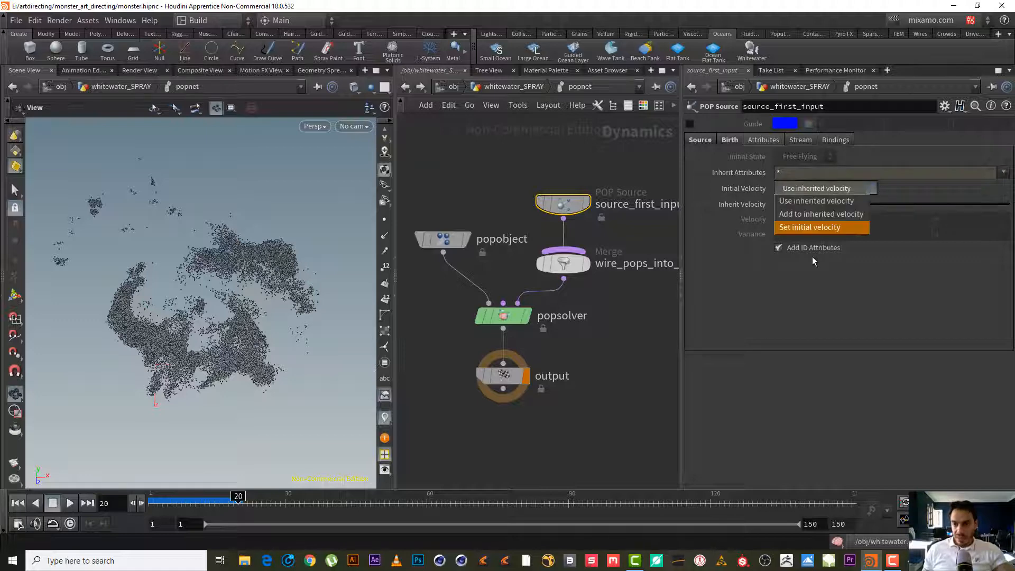
{"action": "left_click", "coordinate": [828, 217]}
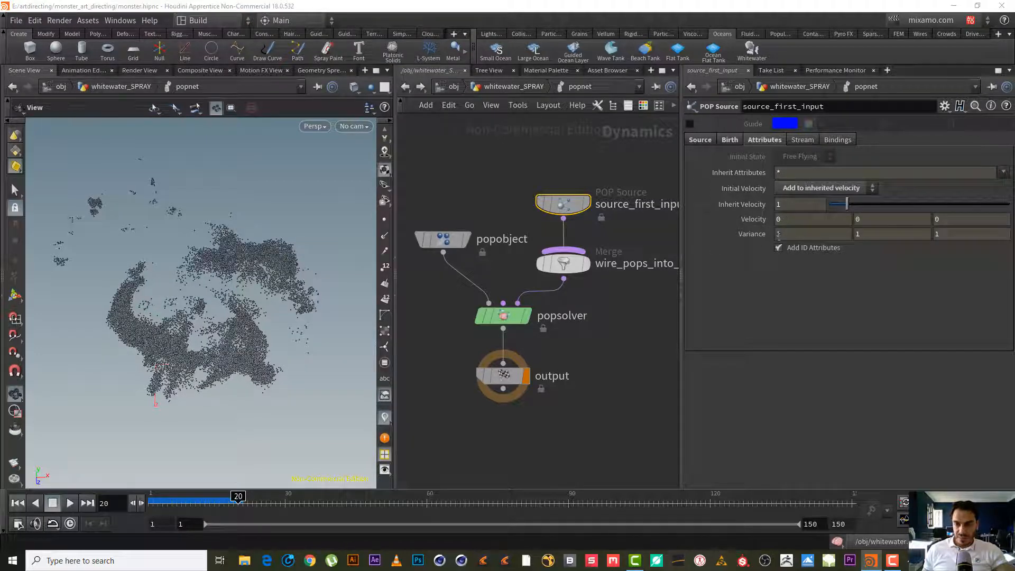
{"action": "left_click", "coordinate": [778, 234]}
{"action": "key", "text": "Tab"}
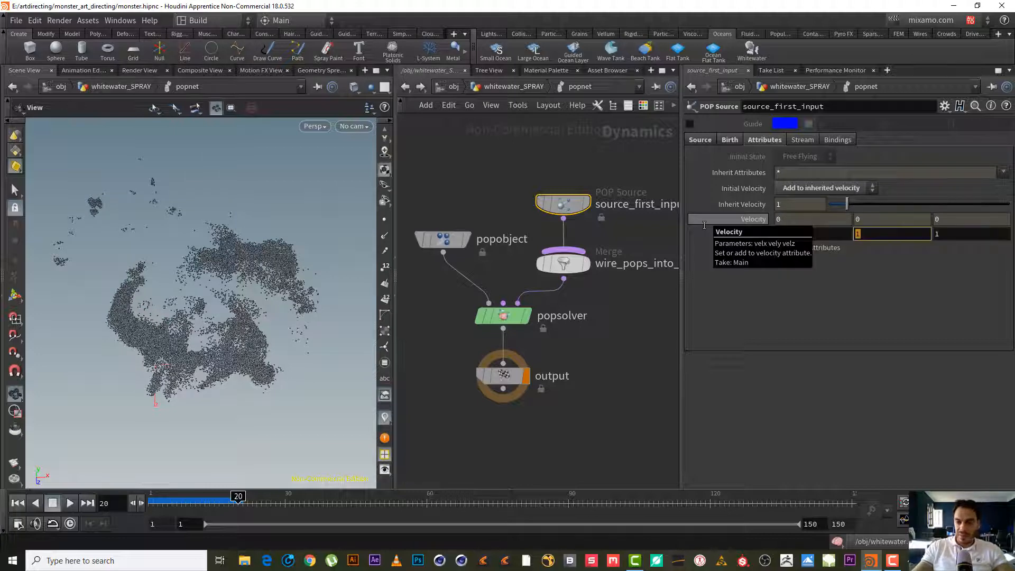
{"action": "type", "text": ".1"}
{"action": "key", "text": "Tab"}
{"action": "type", "text": ".1"}
{"action": "key", "text": "Return"}
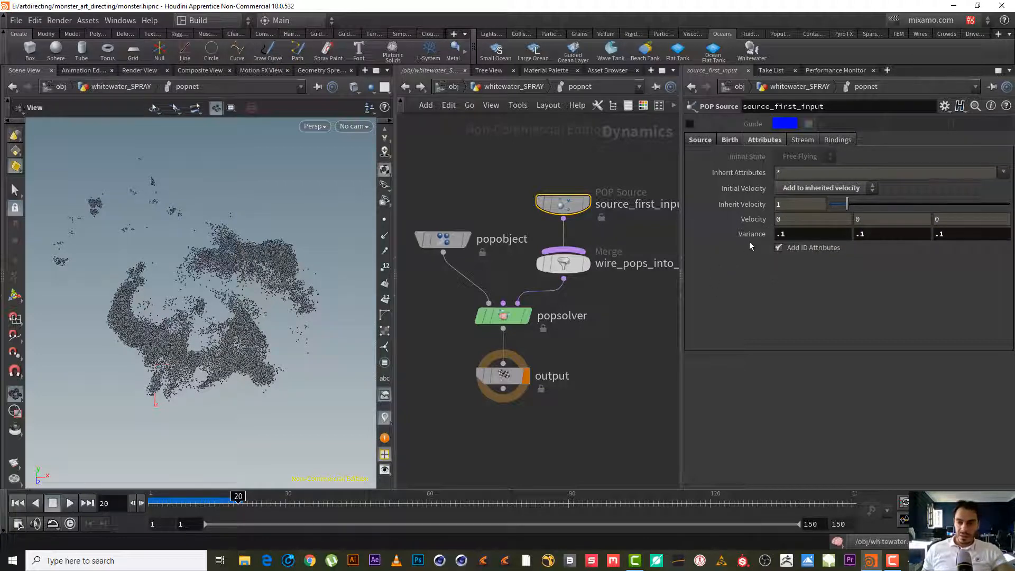
Review source_first_input's Stream, Bindings, Birth and Source settings.
{"action": "left_click", "coordinate": [798, 138]}
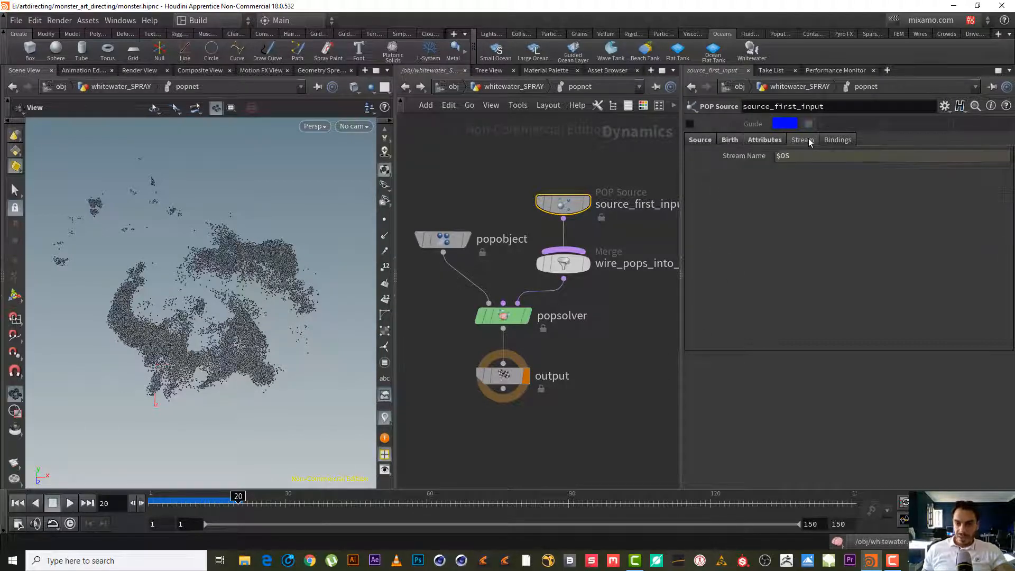
{"action": "left_click", "coordinate": [829, 139]}
{"action": "left_click", "coordinate": [738, 138]}
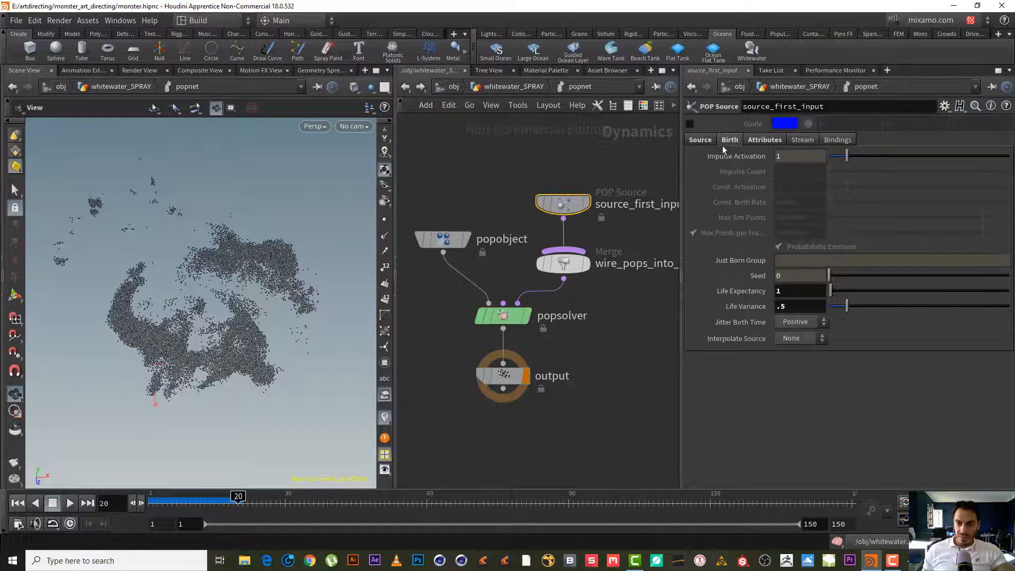
{"action": "left_click", "coordinate": [705, 142]}
Move source_first_input farther above the merge, add a POP Wind beside it and wire it into wire_pops_into_here.
{"action": "middle_click_drag", "start_coordinate": [618, 236], "coordinate": [595, 236]}
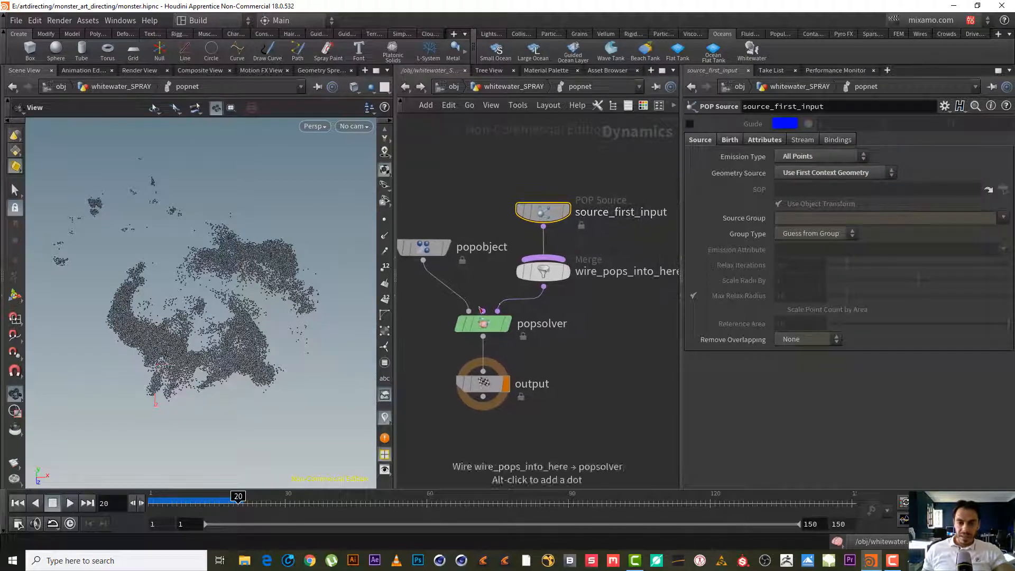
{"action": "left_click_drag", "start_coordinate": [544, 214], "coordinate": [533, 183]}
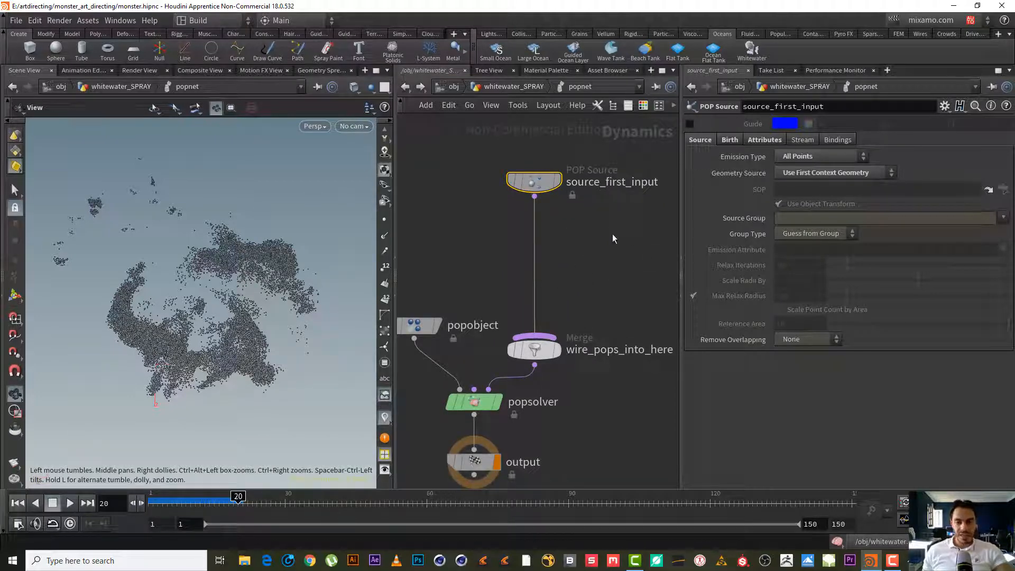
{"action": "key", "text": "Tab"}
{"action": "type", "text": "pop win"}
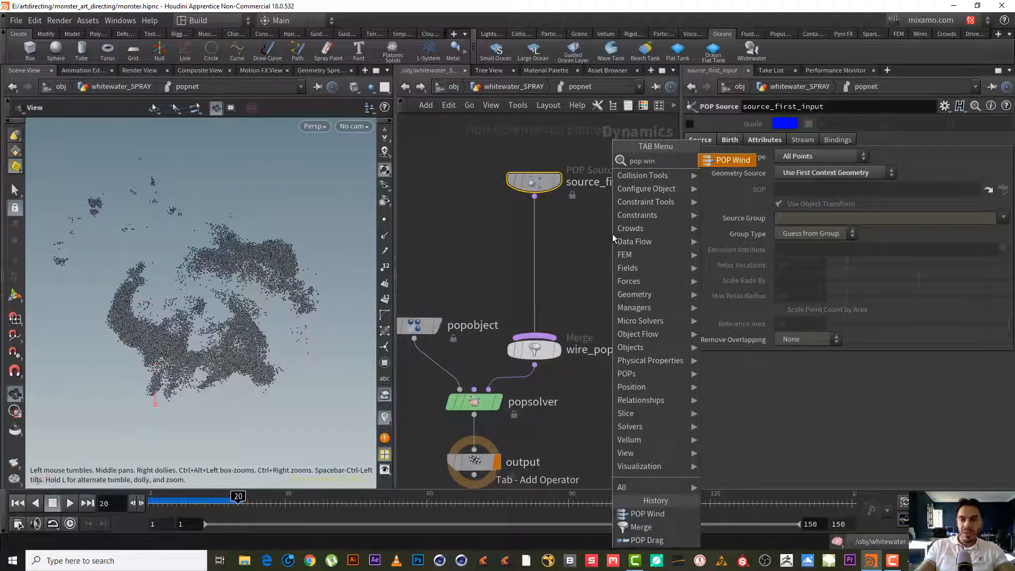
{"action": "key", "text": "Return"}
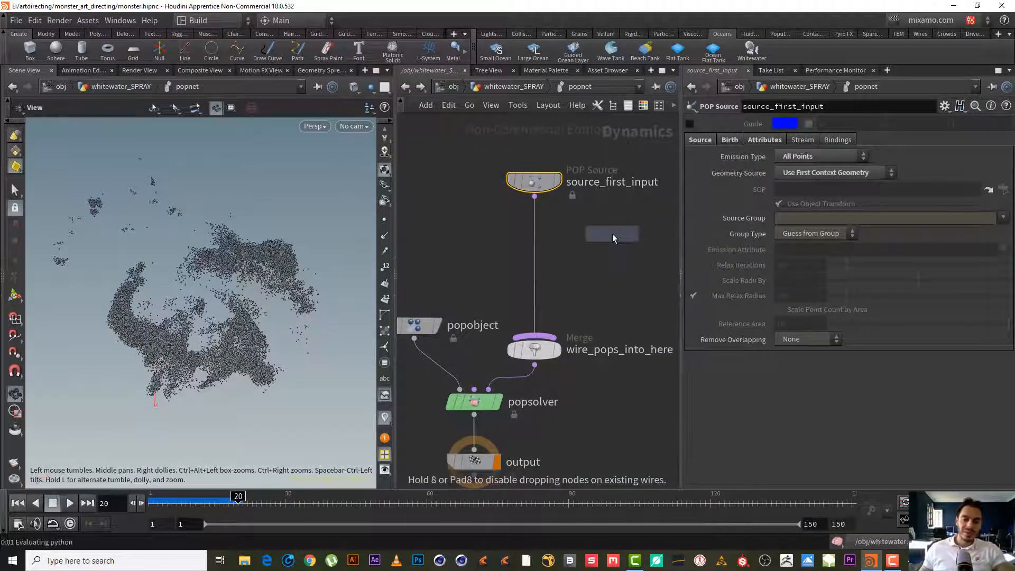
{"action": "left_click", "coordinate": [612, 233]}
{"action": "left_click_drag", "start_coordinate": [613, 246], "coordinate": [542, 334]}
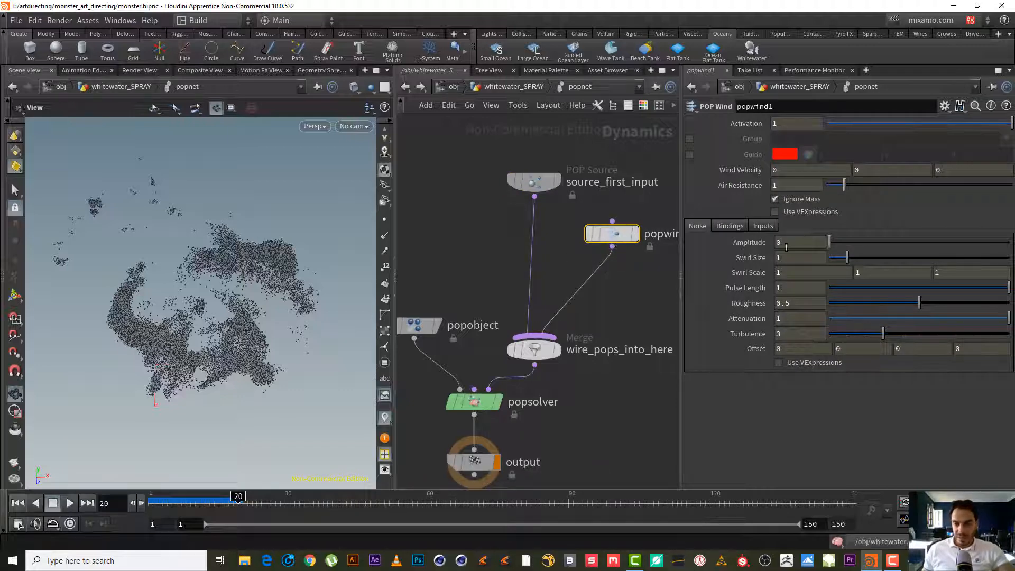
Set popwind1's Air Resistance to 0.1, noise Amplitude to 1 and Swirl Size to 0.5.
{"action": "left_click", "coordinate": [801, 184]}
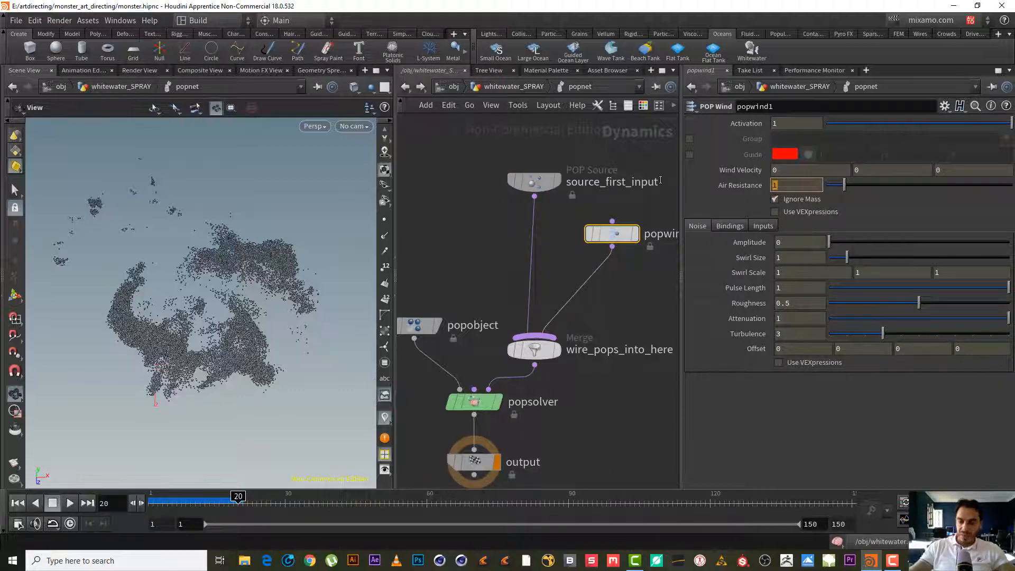
{"action": "type", "text": ".1"}
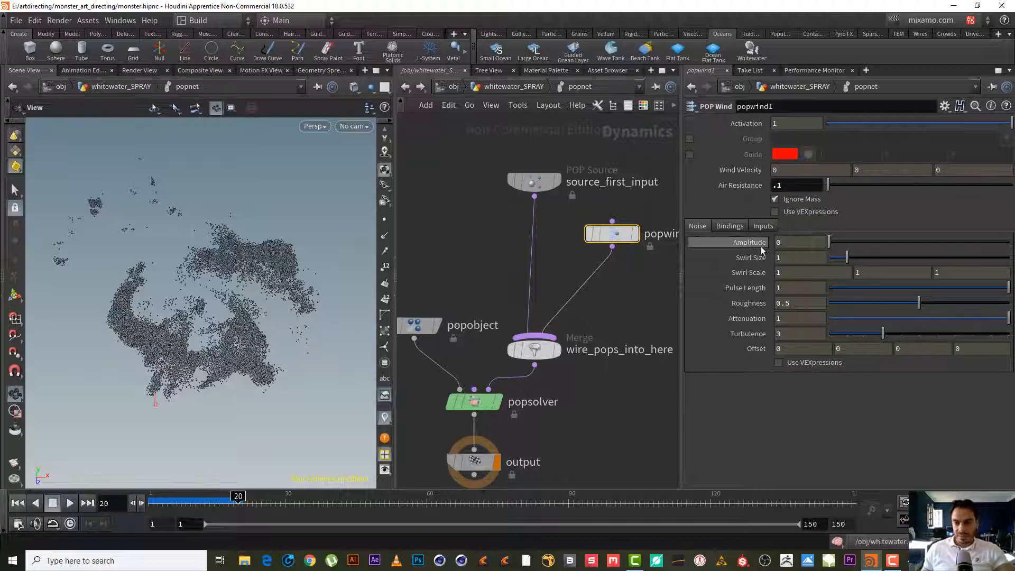
{"action": "left_click", "coordinate": [780, 241]}
{"action": "type", "text": "1"}
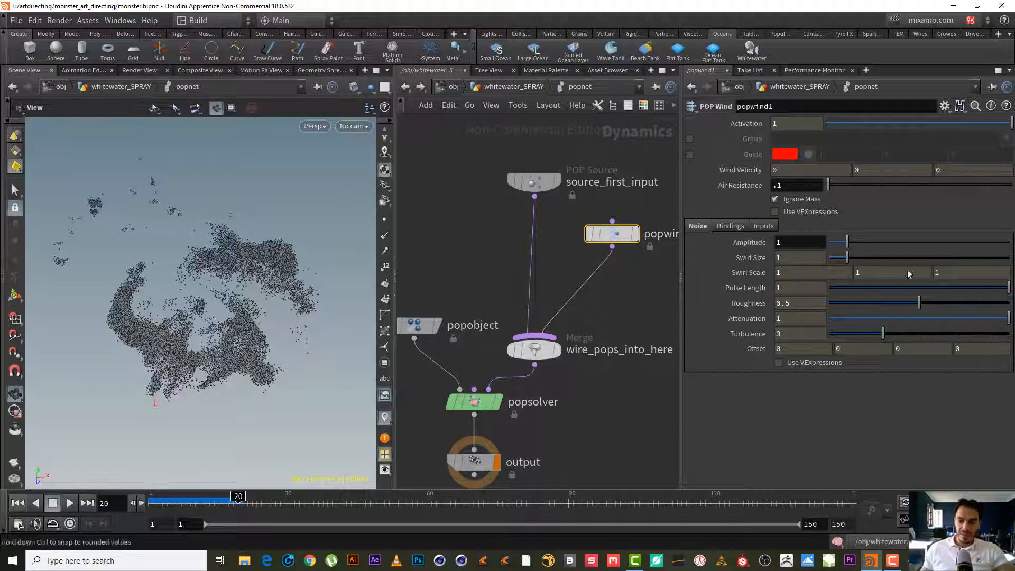
{"action": "left_click", "coordinate": [799, 258]}
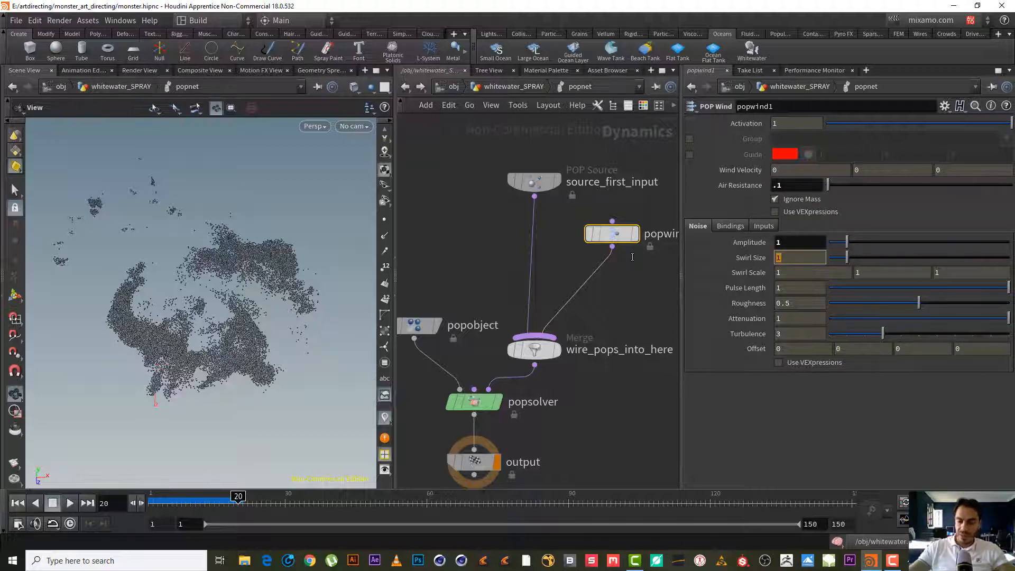
{"action": "type", "text": ".5"}
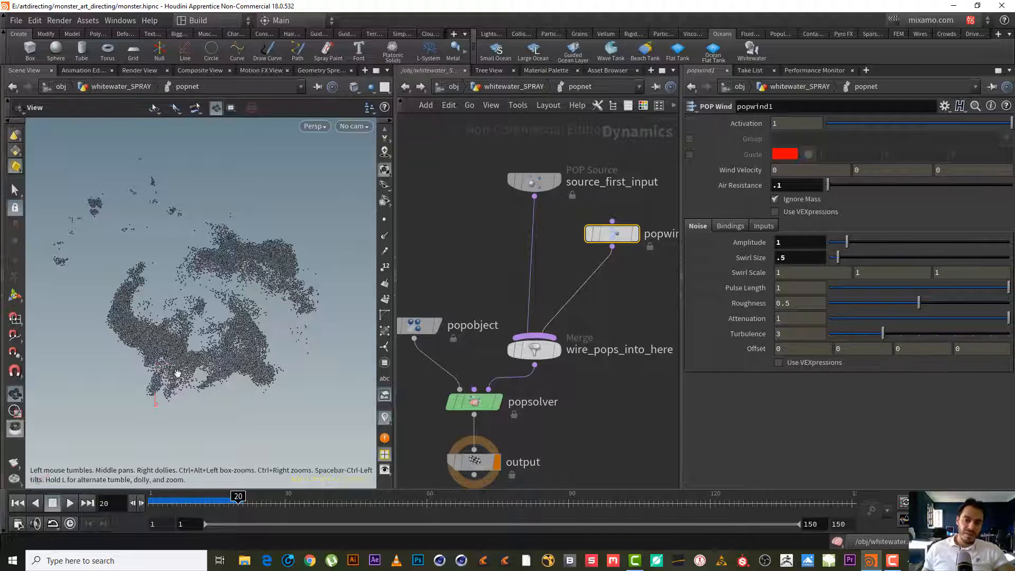
Move popwind1 slightly farther away from the source_first_input wire and deselect it.
{"action": "middle_click_drag", "start_coordinate": [574, 408], "coordinate": [608, 343]}
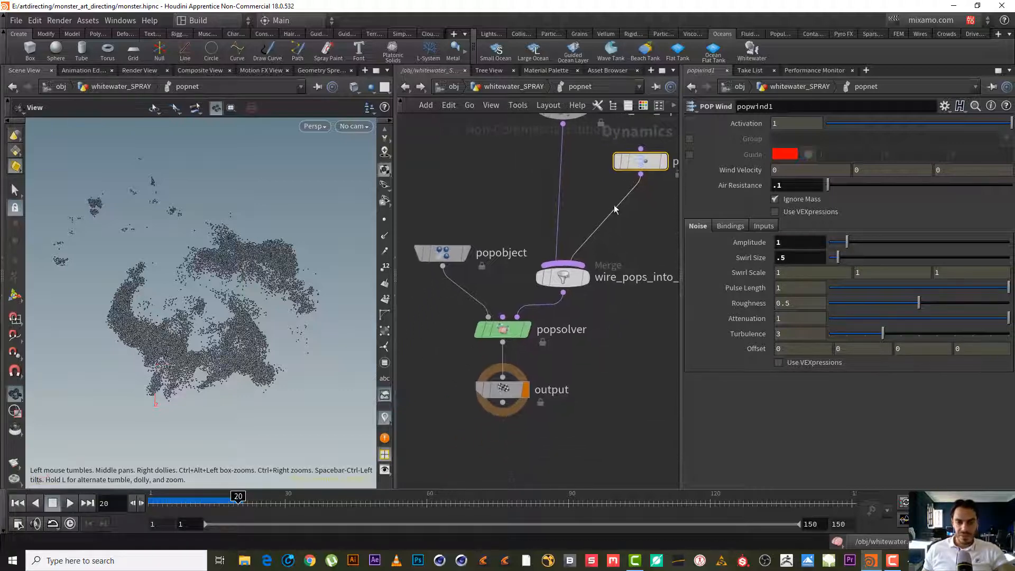
{"action": "middle_click_drag", "start_coordinate": [615, 209], "coordinate": [577, 256]}
{"action": "left_click_drag", "start_coordinate": [646, 221], "coordinate": [659, 220]}
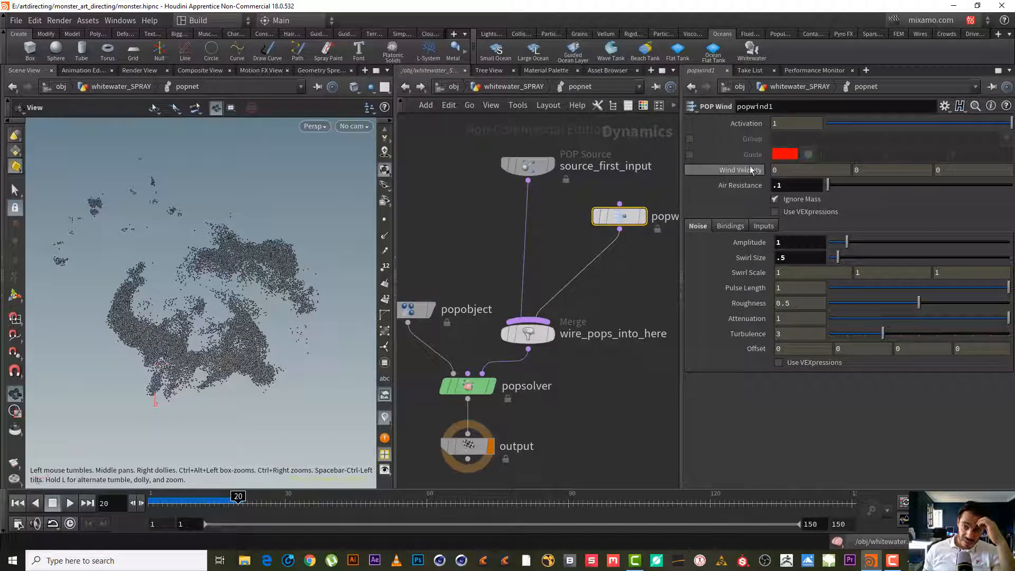
{"action": "left_click", "coordinate": [584, 414]}
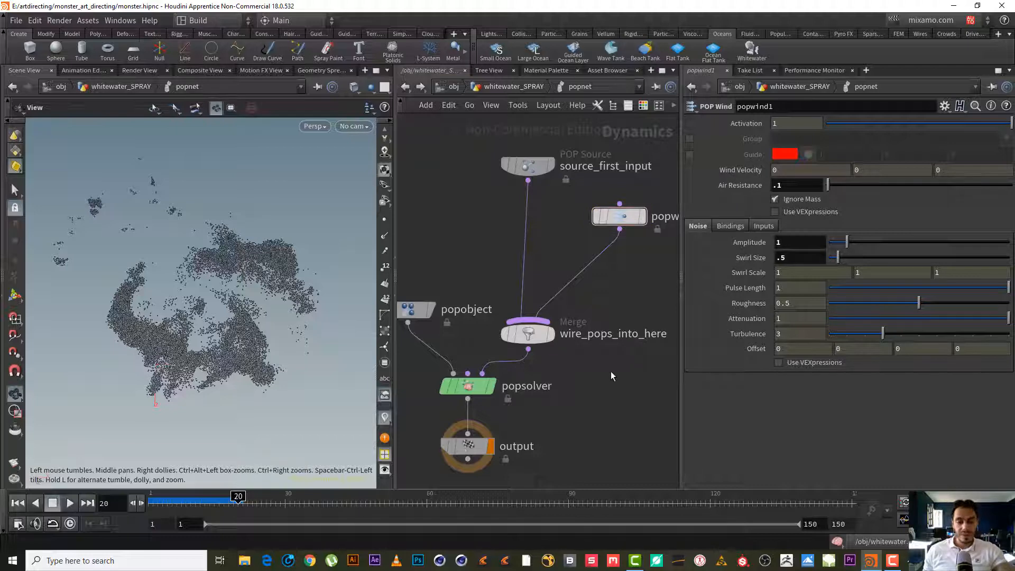
{"action": "scroll", "coordinate": [611, 371], "scroll_direction": "down", "scroll_amount": 1}
{"action": "middle_click_drag", "start_coordinate": [607, 376], "coordinate": [644, 275]}
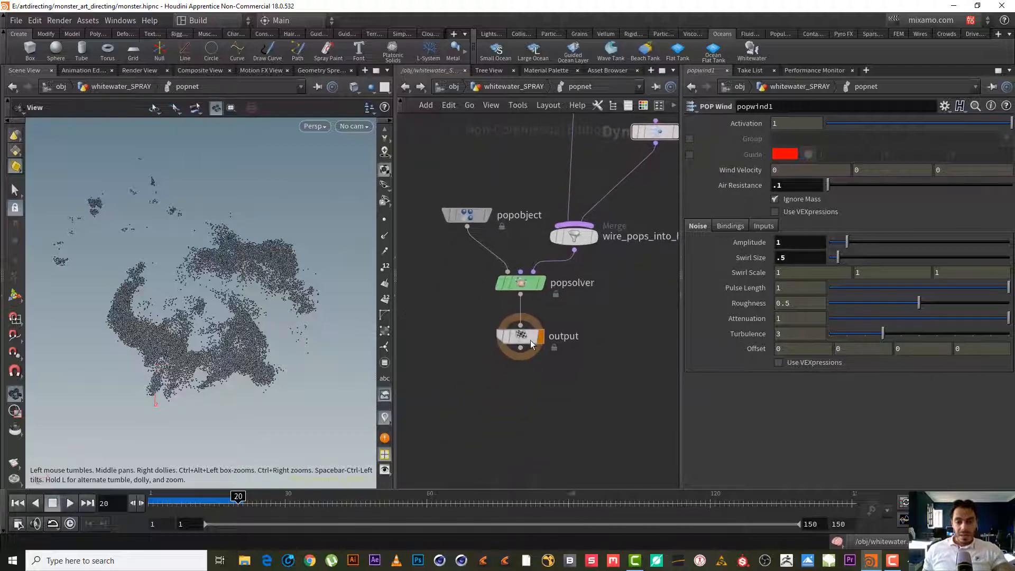
Move the output node farther below popsolver and insert a Gravity Force node on the wire between them.
{"action": "left_click_drag", "start_coordinate": [530, 351], "coordinate": [525, 417]}
{"action": "key", "text": "Tab"}
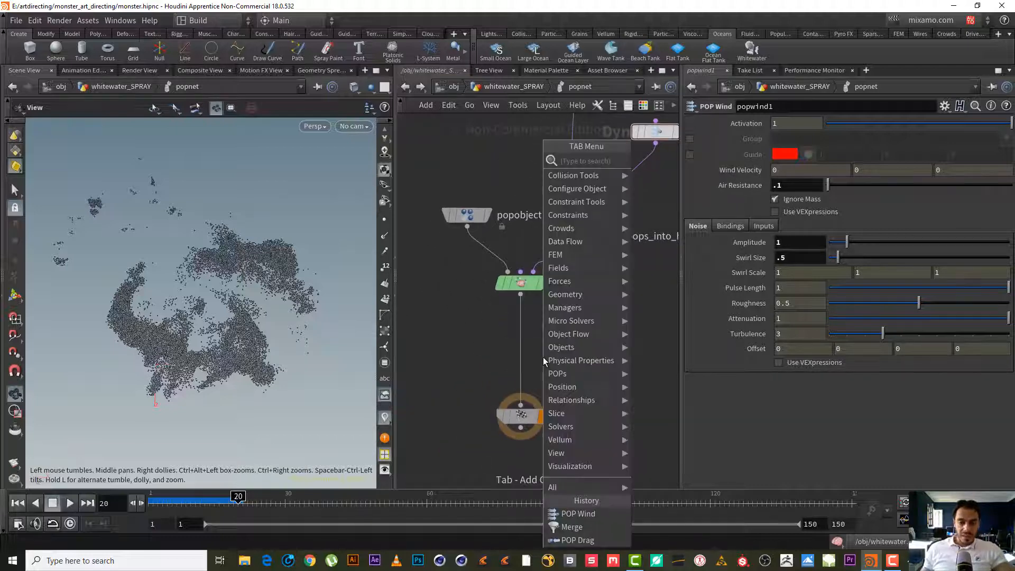
{"action": "type", "text": "gra"}
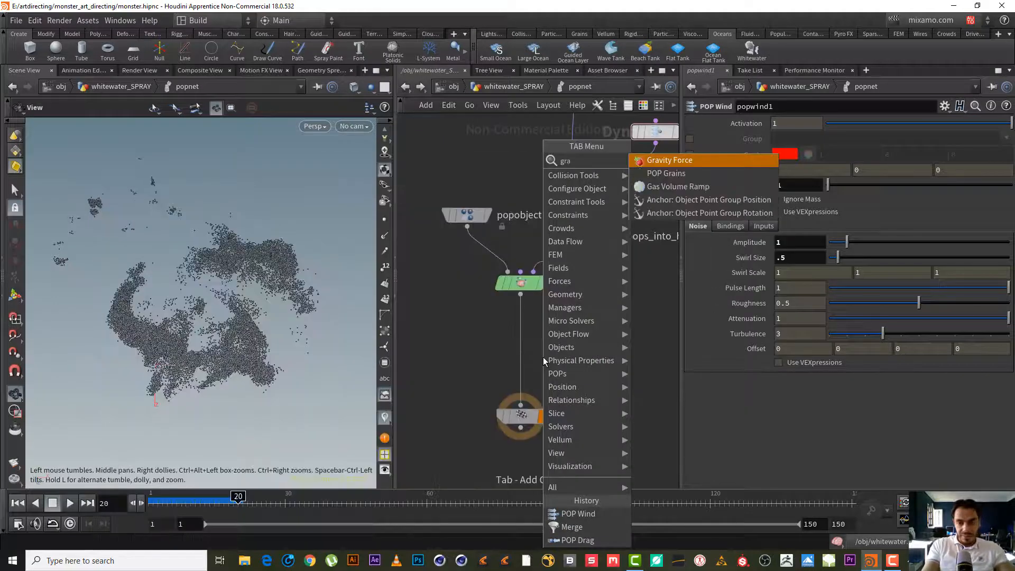
{"action": "key", "text": "Return"}
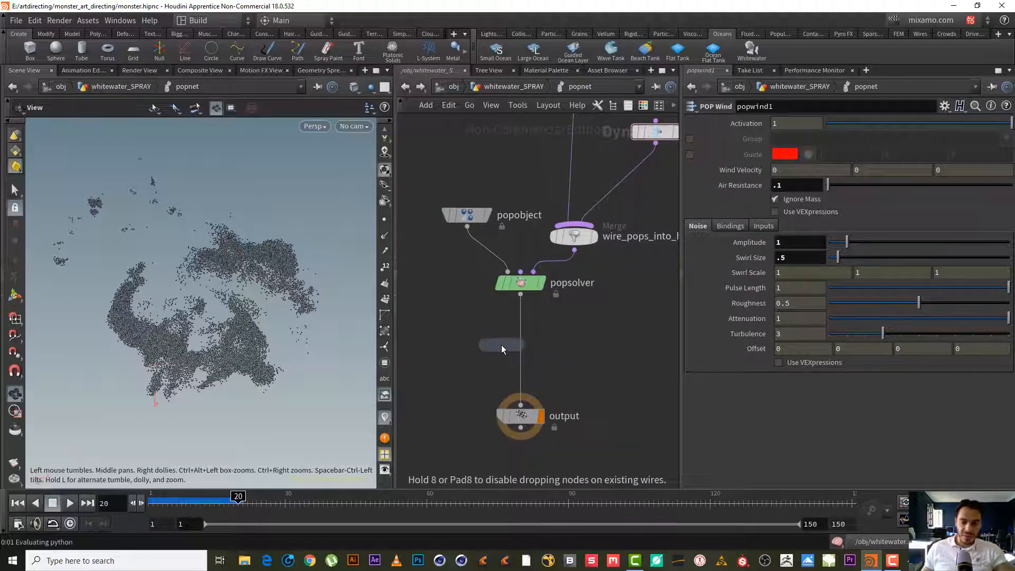
{"action": "left_click", "coordinate": [525, 349]}
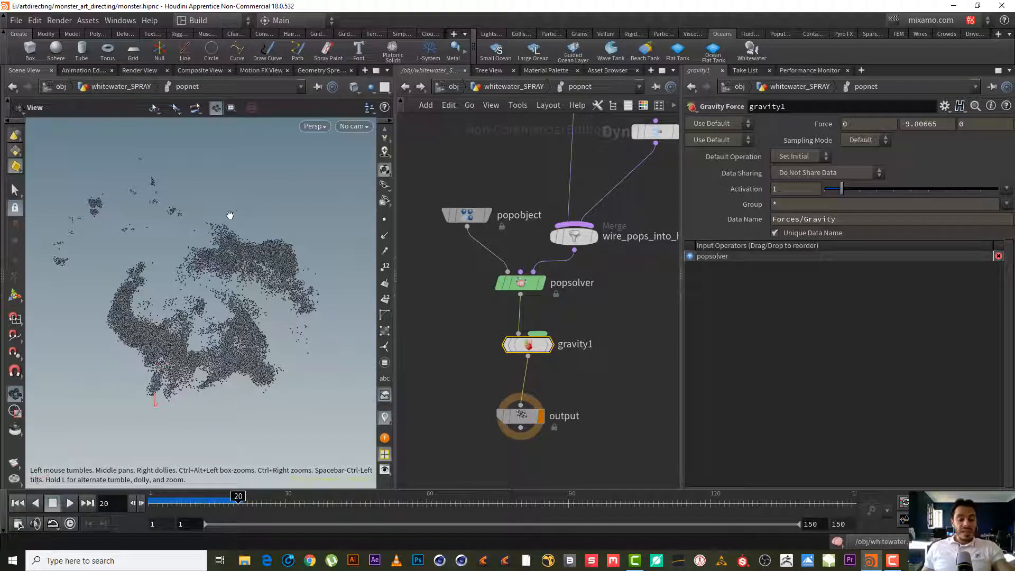
{"action": "left_click_drag", "start_coordinate": [241, 252], "coordinate": [202, 254]}
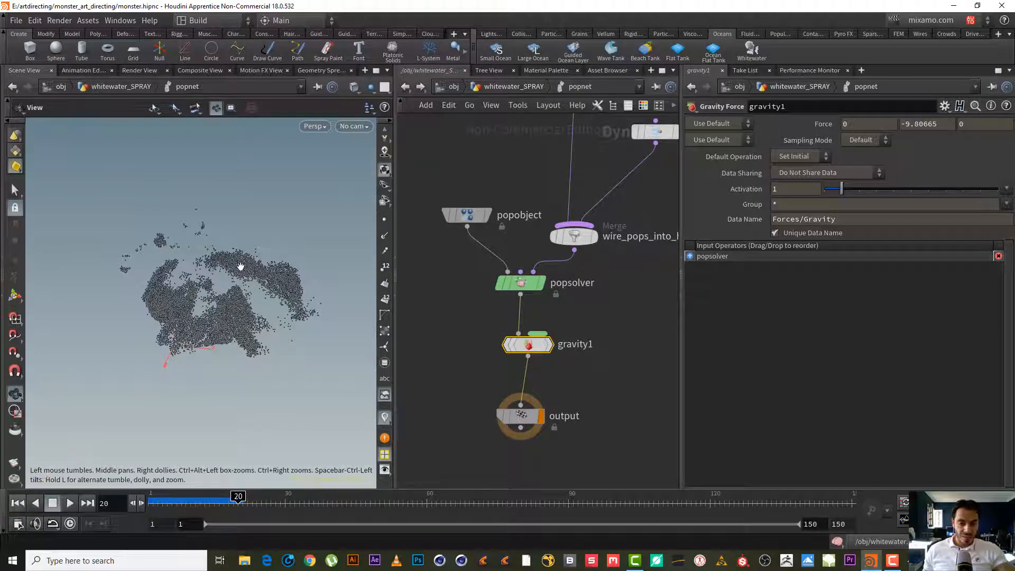
Leave the popnet and whitewater_SPRAY networks for the object level and save the scene.
{"action": "left_click", "coordinate": [513, 87]}
{"action": "middle_click_drag", "start_coordinate": [469, 183], "coordinate": [499, 285]}
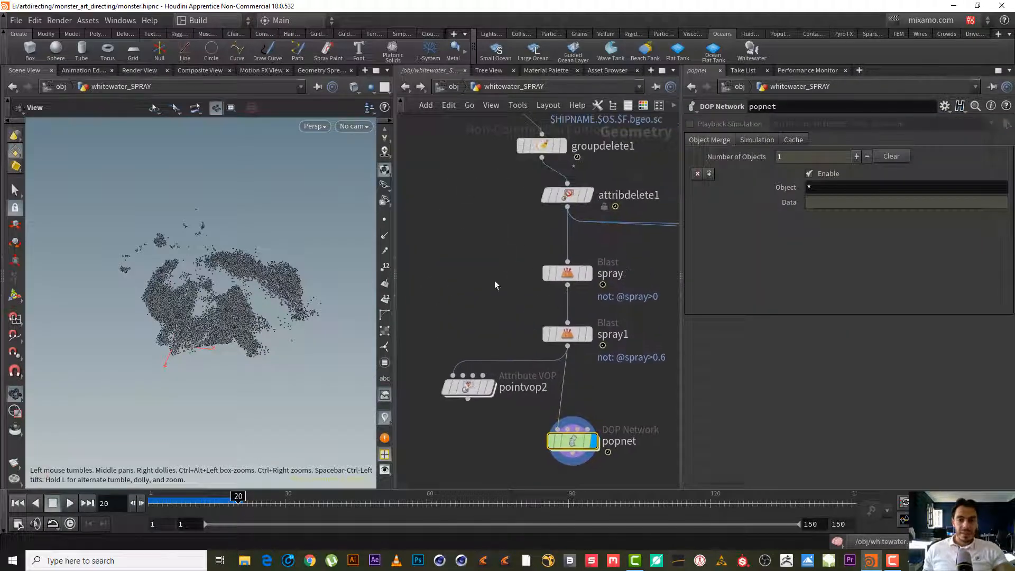
{"action": "left_click", "coordinate": [454, 87]}
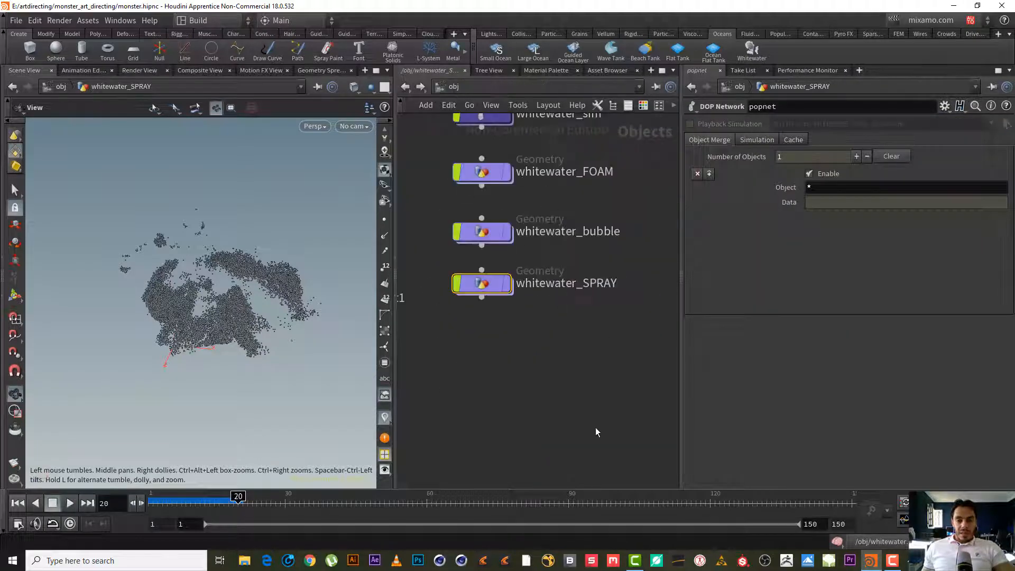
{"action": "key", "text": "ctrl+s"}
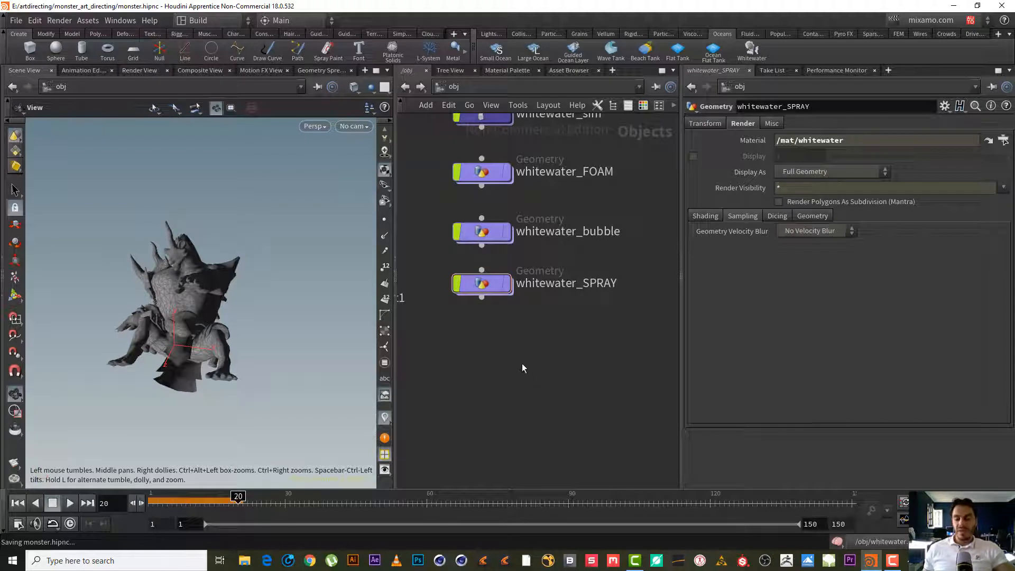
Look over the collision source, file cache and VDB nodes inside the monster geometry network, and return to the object level.
{"action": "middle_click_drag", "start_coordinate": [524, 367], "coordinate": [615, 470]}
{"action": "middle_click_drag", "start_coordinate": [455, 247], "coordinate": [708, 405]}
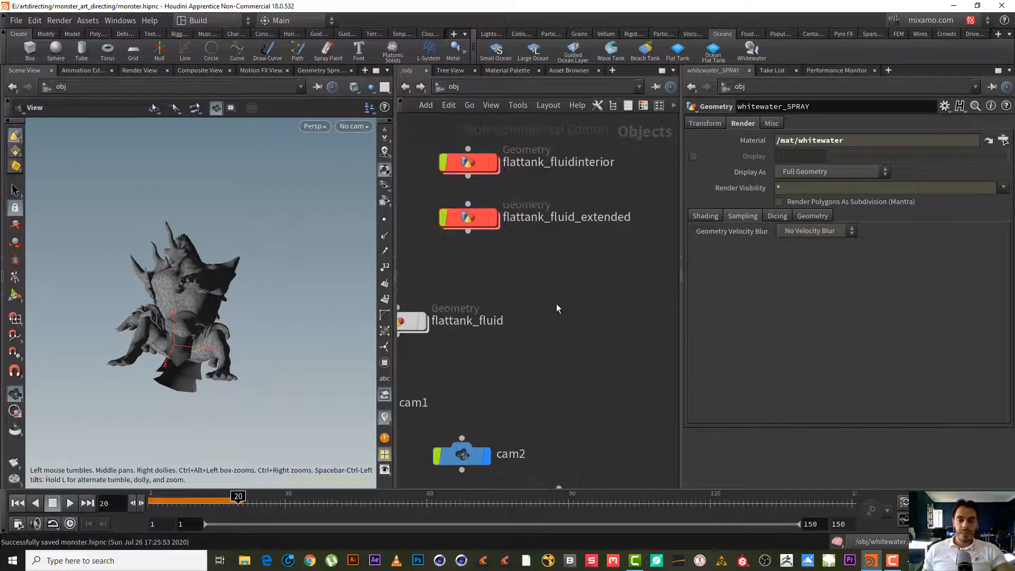
{"action": "middle_click_drag", "start_coordinate": [558, 289], "coordinate": [723, 424]}
{"action": "middle_click_drag", "start_coordinate": [447, 270], "coordinate": [576, 151]}
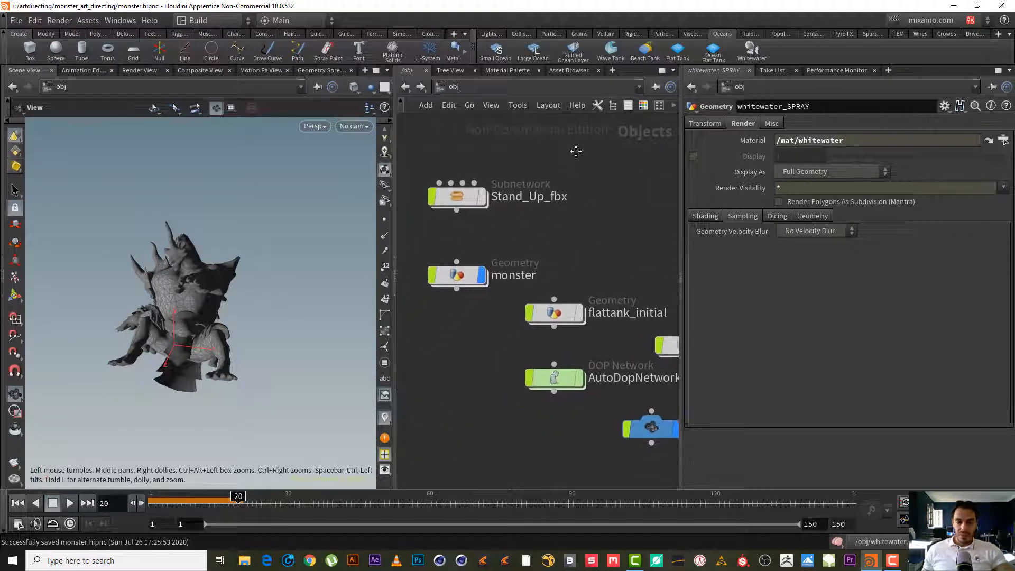
{"action": "double_click", "coordinate": [457, 275]}
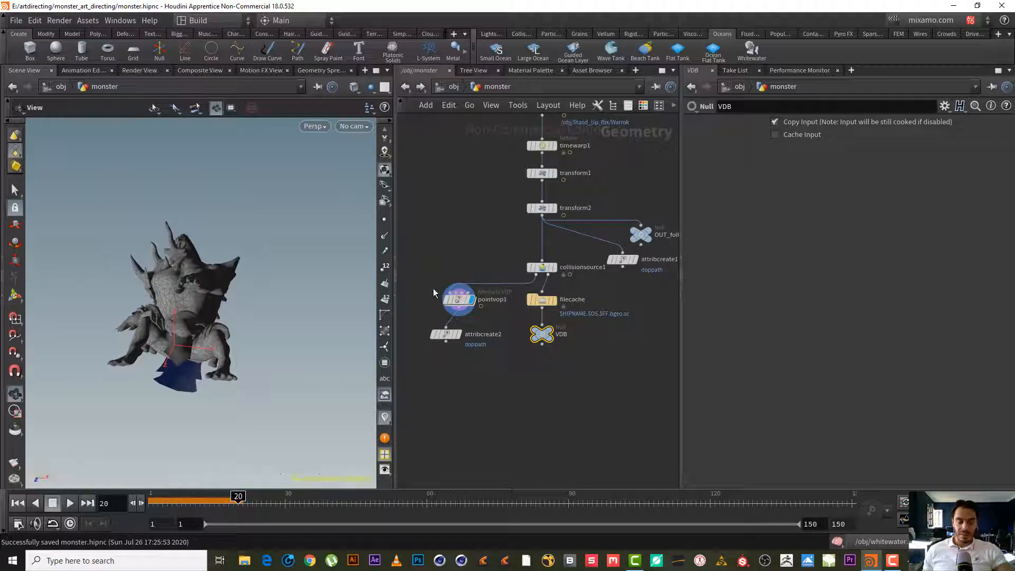
{"action": "middle_click_drag", "start_coordinate": [423, 272], "coordinate": [470, 262]}
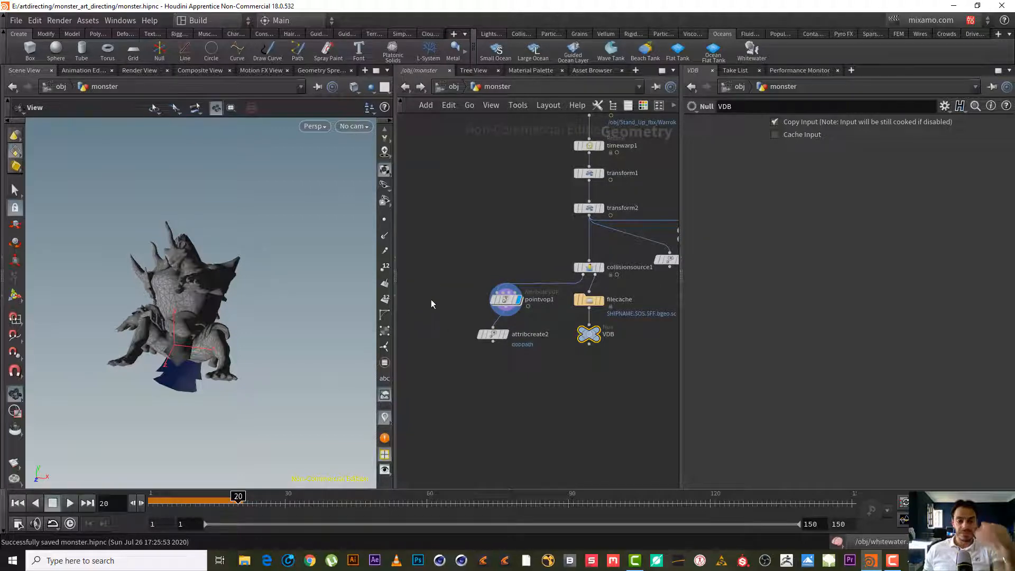
{"action": "left_click", "coordinate": [443, 85]}
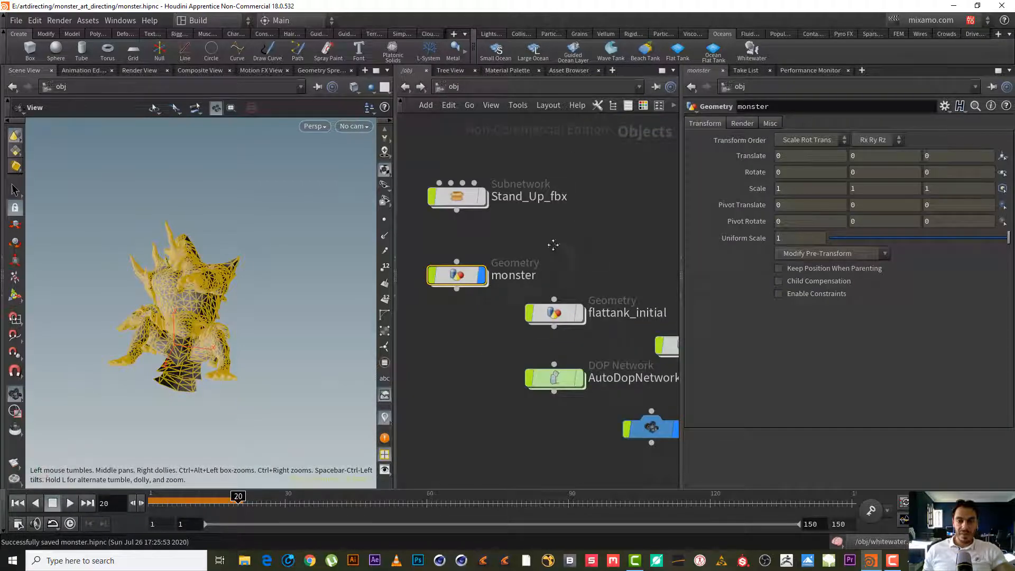
Review the wavetank Ocean Source node and its settings inside flattank_initial, and return to the object level.
{"action": "scroll", "coordinate": [435, 189], "scroll_direction": "up", "scroll_amount": 3}
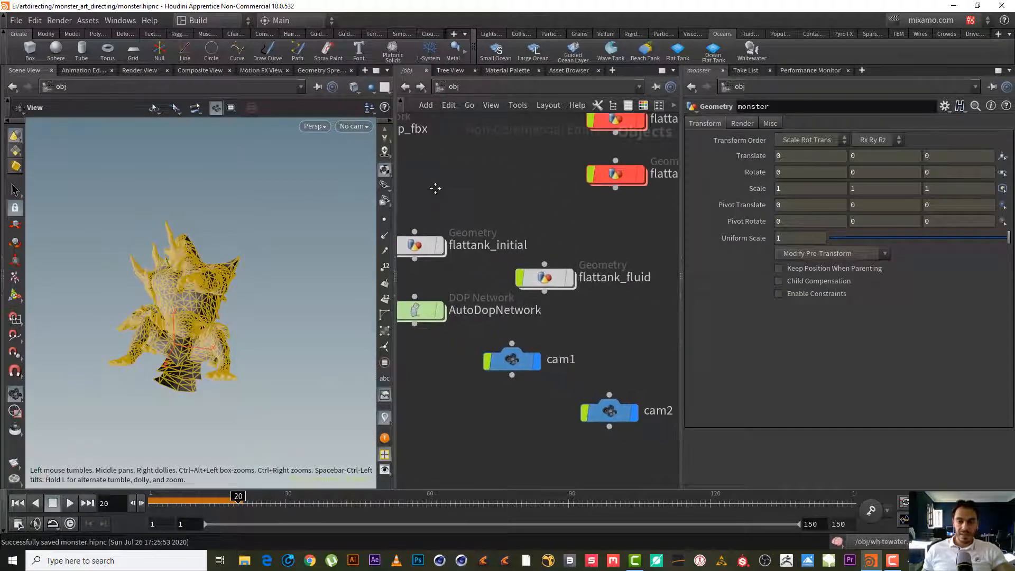
{"action": "double_click", "coordinate": [420, 245]}
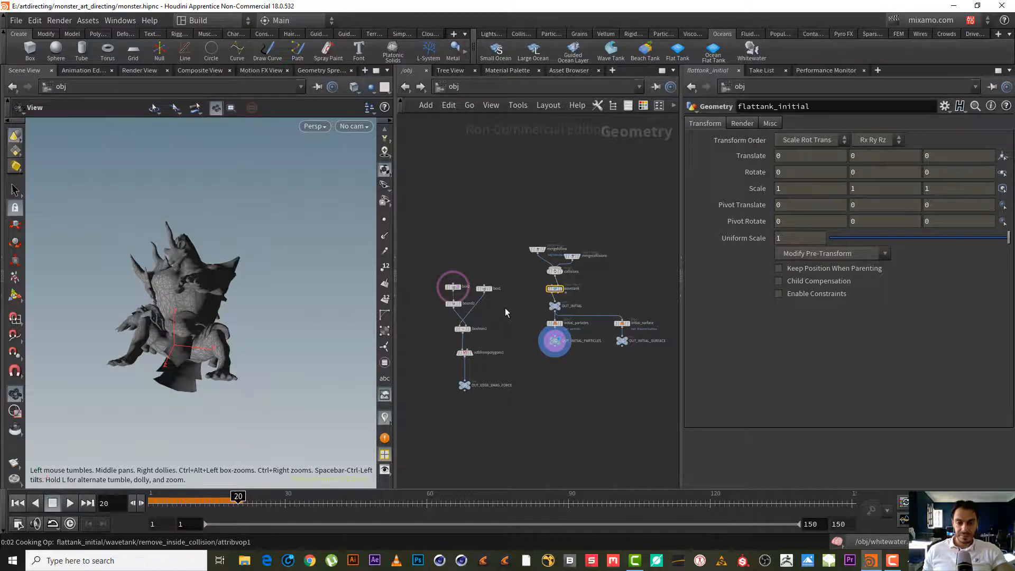
{"action": "scroll", "coordinate": [510, 307], "scroll_direction": "up", "scroll_amount": 3}
{"action": "middle_click_drag", "start_coordinate": [510, 302], "coordinate": [434, 336]}
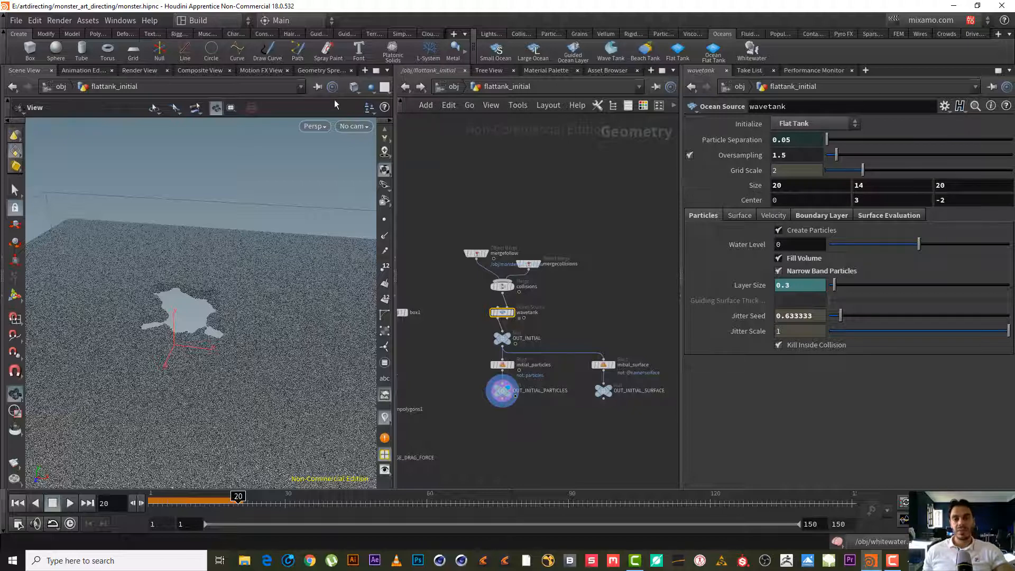
{"action": "left_click", "coordinate": [453, 87]}
{"action": "mouse_move", "coordinate": [484, 192]}
{"action": "middle_mouse_down"}
{"action": "mouse_move", "coordinate": [604, 243]}
{"action": "mouse_move", "coordinate": [530, 219]}
{"action": "mouse_move", "coordinate": [562, 224]}
{"action": "mouse_move", "coordinate": [585, 229]}
{"action": "mouse_move", "coordinate": [518, 226]}
{"action": "middle_mouse_up"}
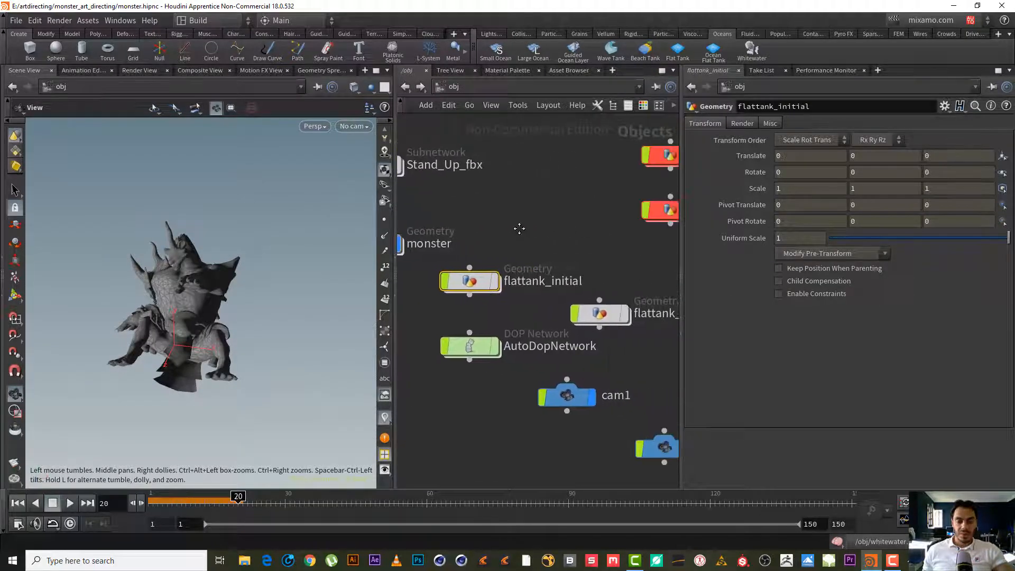
{"action": "mouse_move", "coordinate": [596, 238]}
{"action": "middle_mouse_down"}
{"action": "mouse_move", "coordinate": [537, 214]}
{"action": "mouse_move", "coordinate": [524, 226]}
{"action": "middle_mouse_up"}
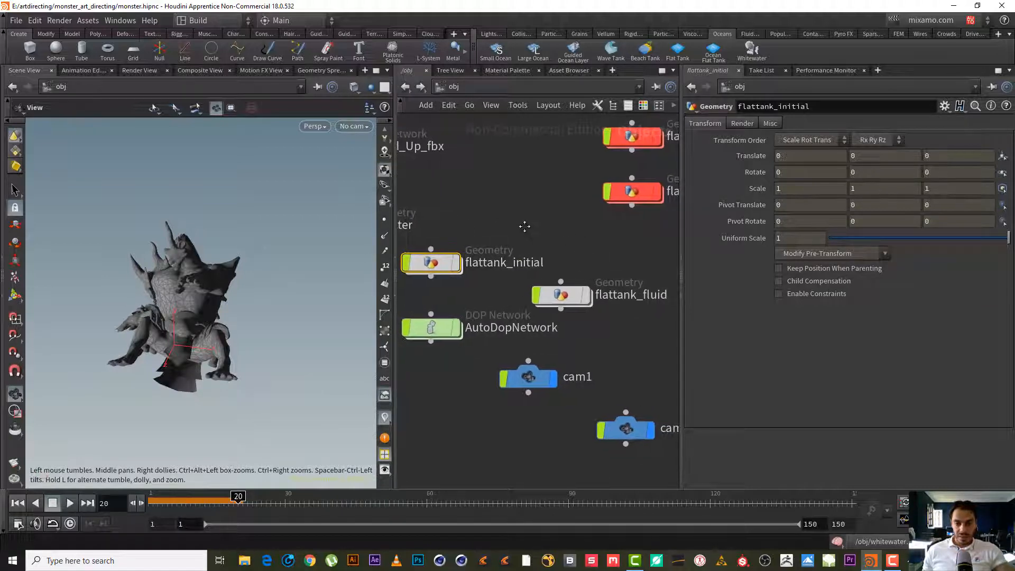
Open the parameters of flattank_initial's wavetank node in a floating window and move it clear of the network.
{"action": "double_click", "coordinate": [450, 263]}
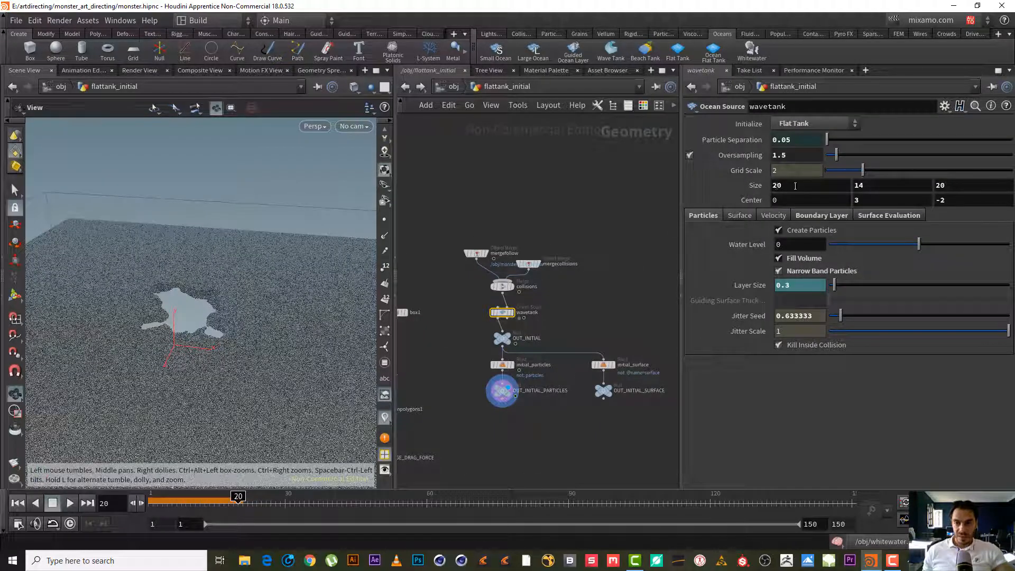
{"action": "scroll", "coordinate": [541, 293], "scroll_direction": "up", "scroll_amount": 2}
{"action": "right_click", "coordinate": [478, 325]}
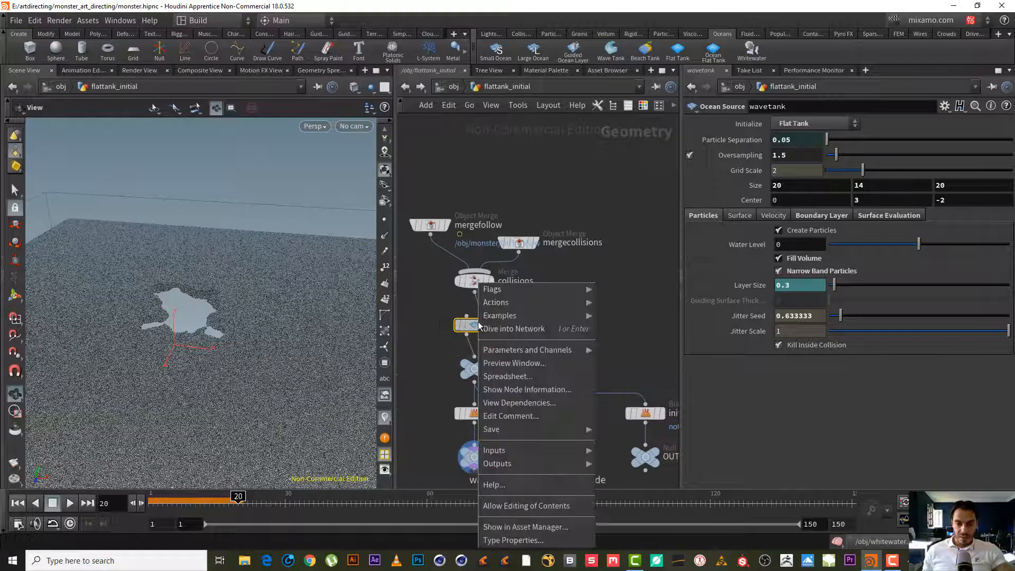
{"action": "mouse_move", "coordinate": [562, 351]}
{"action": "left_click", "coordinate": [614, 351]}
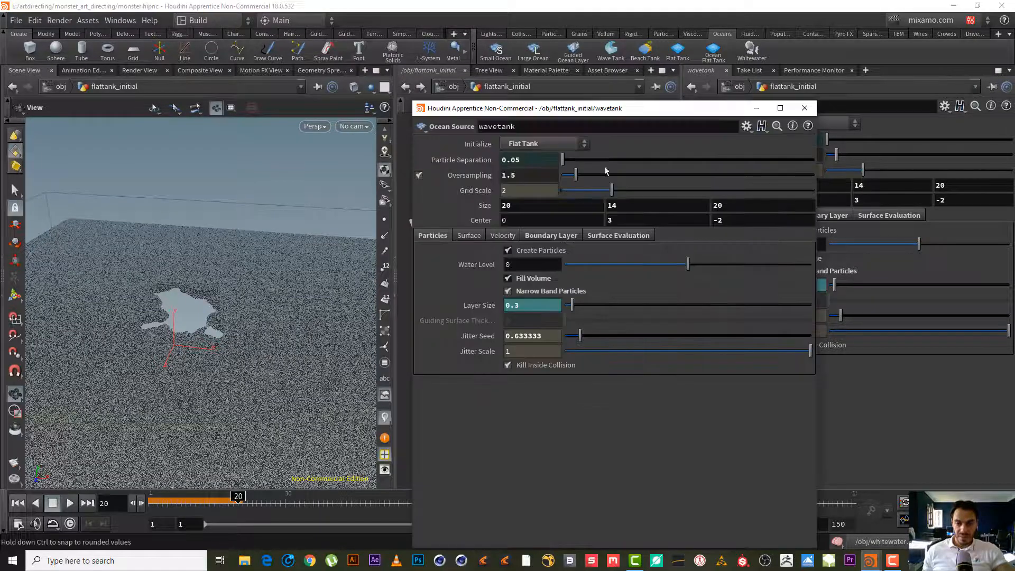
{"action": "left_click_drag", "start_coordinate": [554, 112], "coordinate": [750, 156]}
Go into the monster geometry network and place a Grid node in the empty area beside the existing nodes.
{"action": "left_click", "coordinate": [453, 87]}
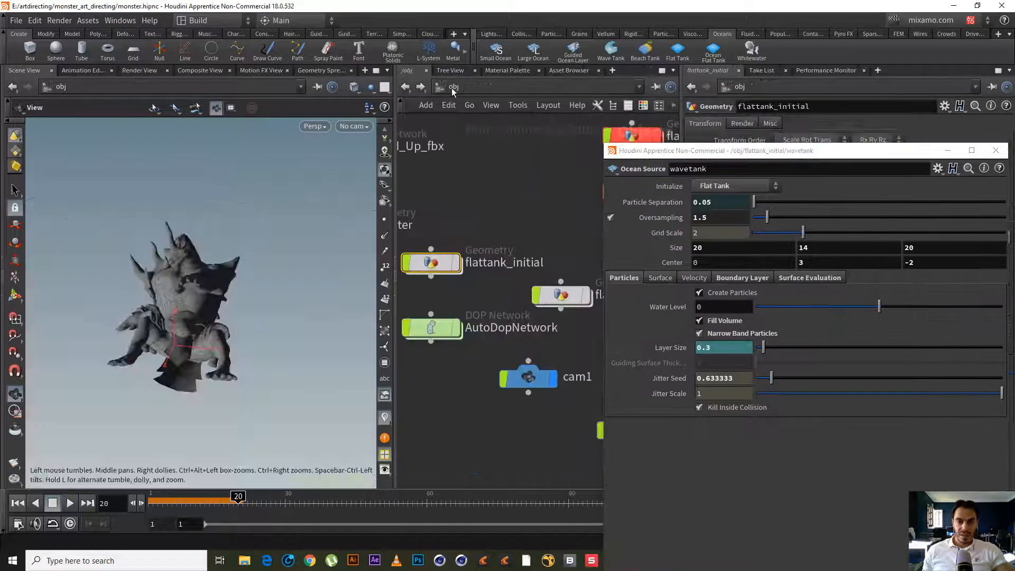
{"action": "middle_click_drag", "start_coordinate": [455, 223], "coordinate": [589, 297]}
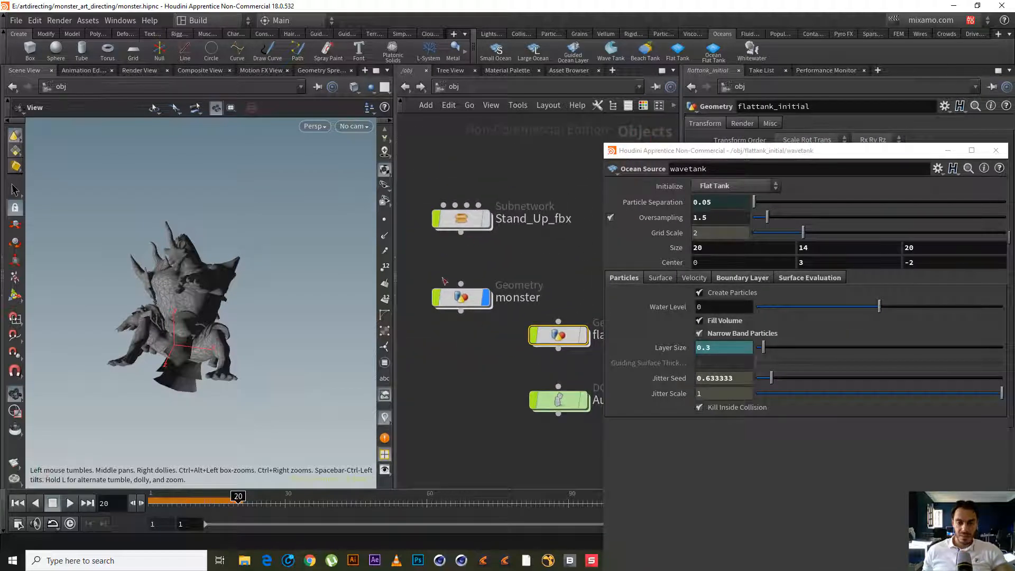
{"action": "double_click", "coordinate": [461, 298]}
{"action": "key", "text": "Tab"}
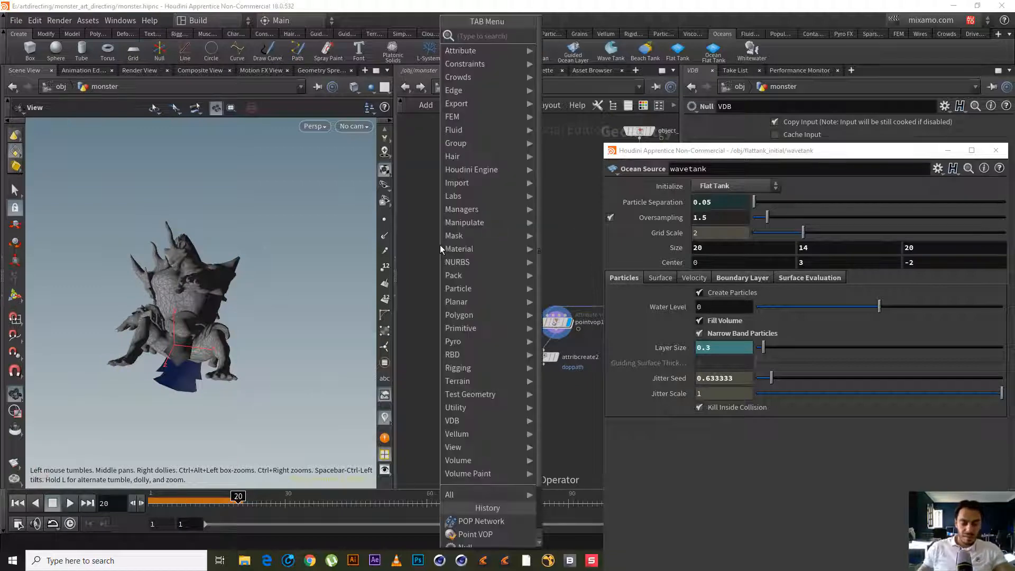
{"action": "type", "text": "grid"}
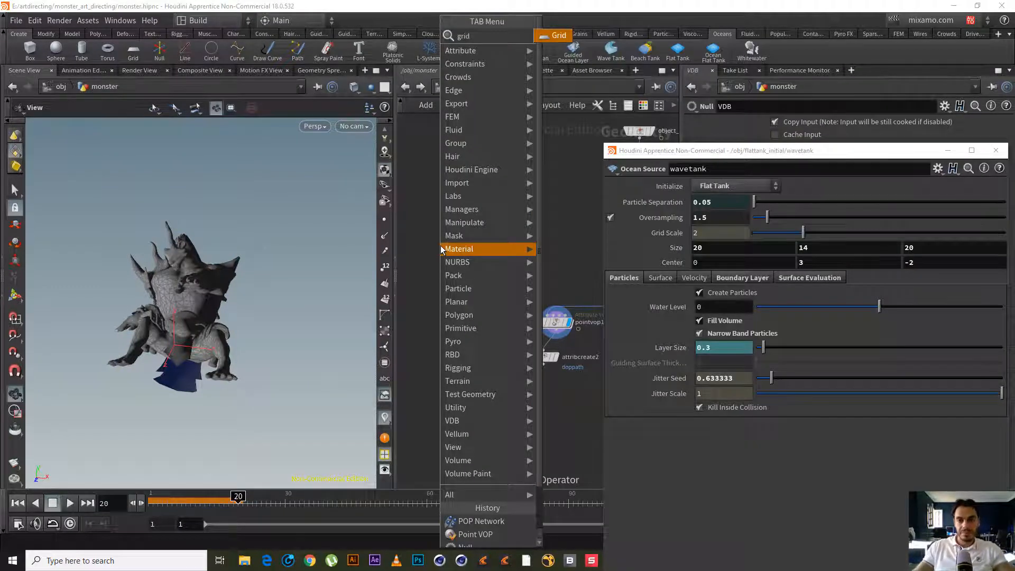
{"action": "key", "text": "Return"}
{"action": "left_click", "coordinate": [440, 246]}
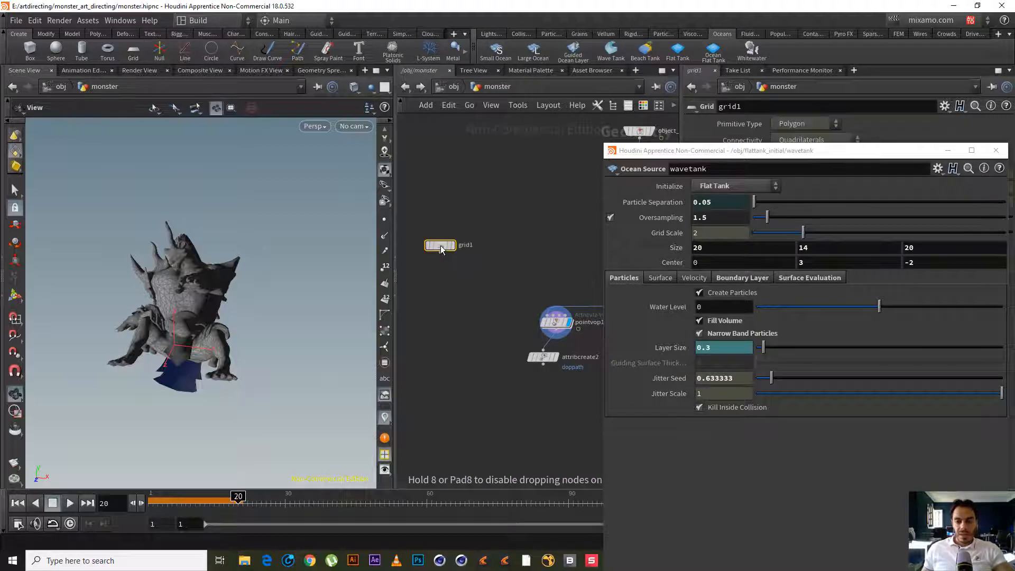
Link grid1's first Size value to wavetank's X size with a relative reference and template grid1 in the viewport.
{"action": "right_click", "coordinate": [745, 250]}
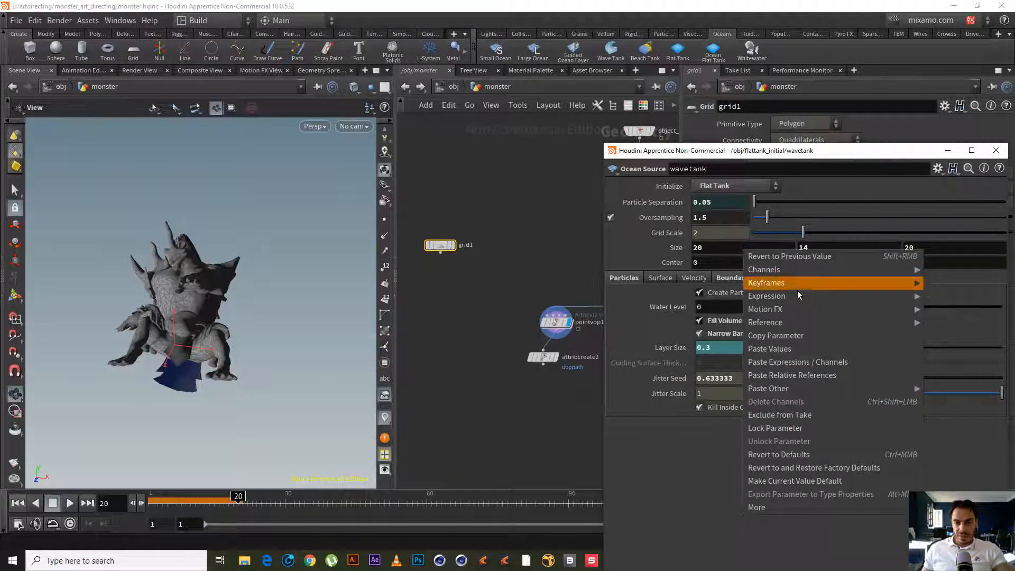
{"action": "left_click", "coordinate": [815, 339]}
{"action": "left_click_drag", "start_coordinate": [788, 152], "coordinate": [803, 289]}
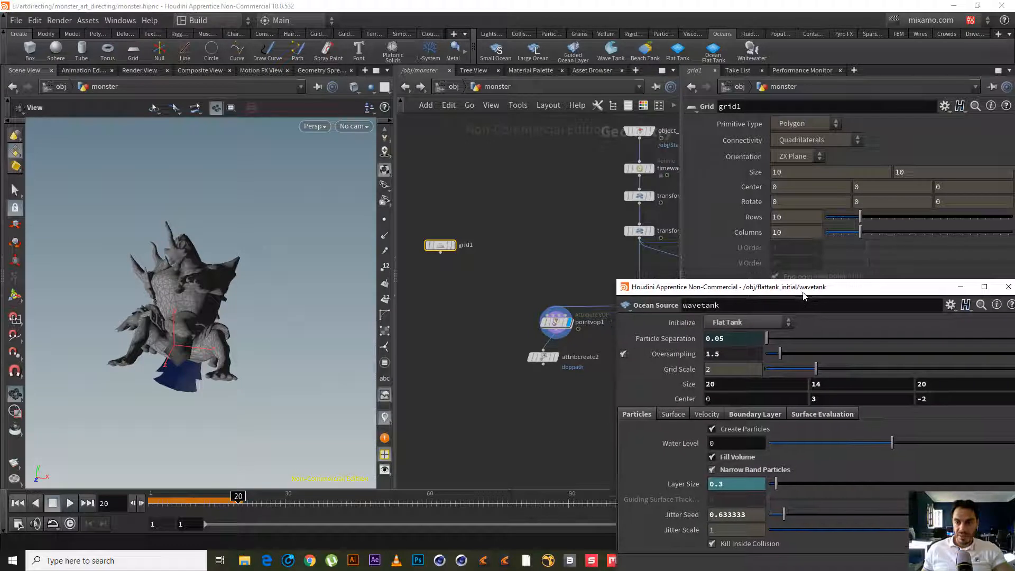
{"action": "right_click", "coordinate": [812, 172]}
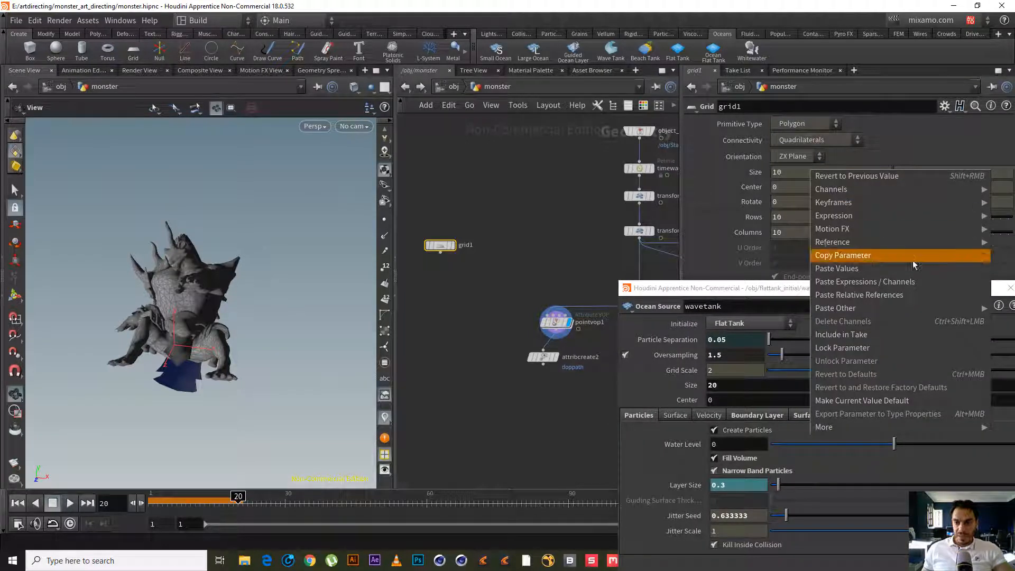
{"action": "left_click", "coordinate": [914, 294]}
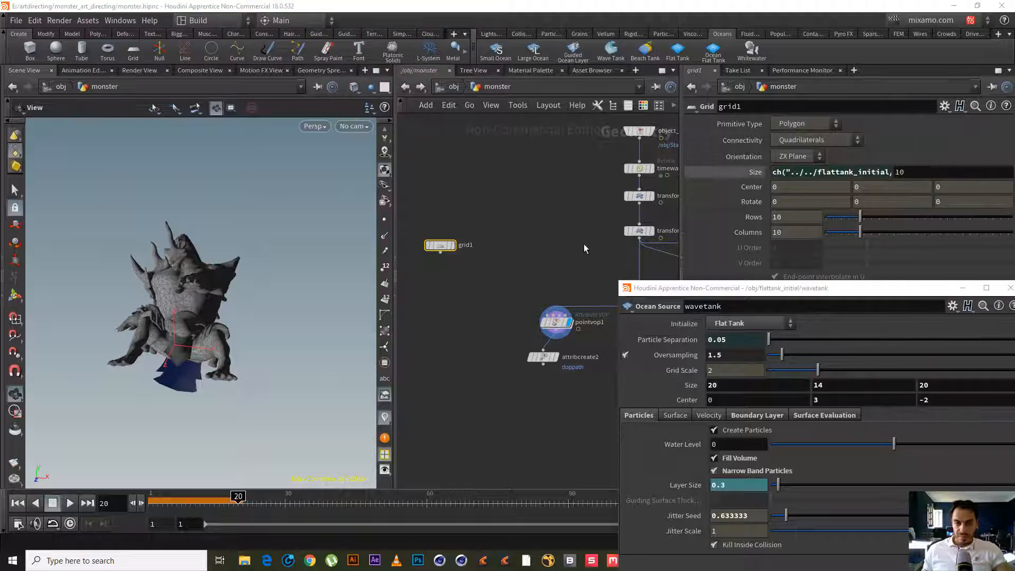
{"action": "left_click", "coordinate": [451, 245]}
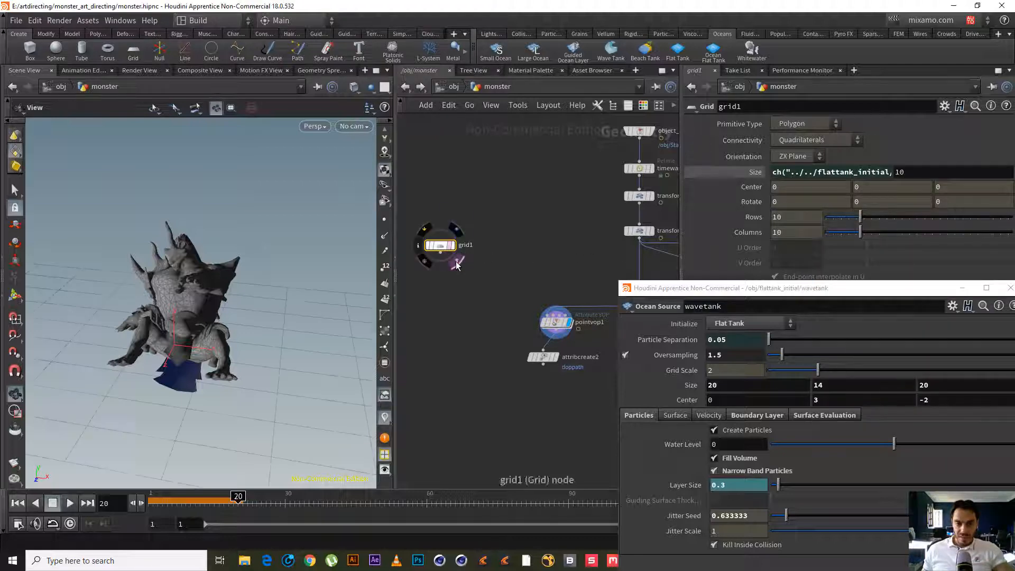
{"action": "right_click_drag", "start_coordinate": [279, 291], "coordinate": [99, 337]}
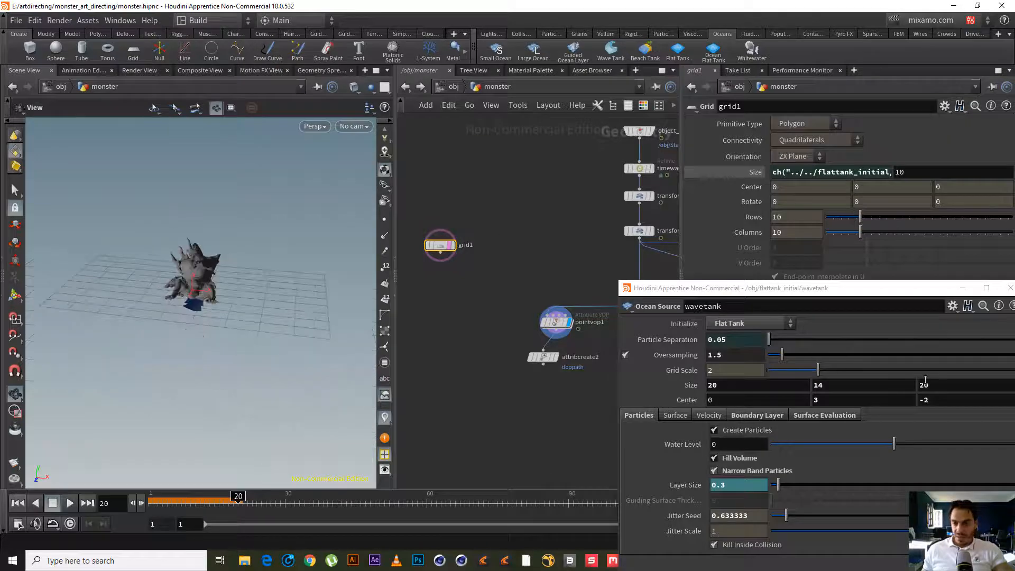
Link grid1's second Size value to wavetank's Z size with a relative reference.
{"action": "right_click", "coordinate": [767, 385]}
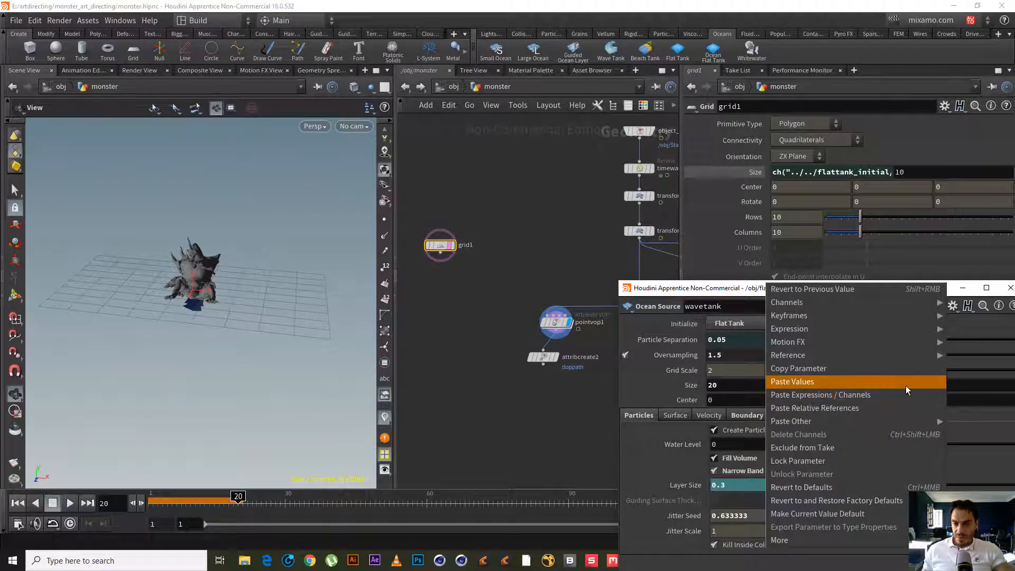
{"action": "left_click", "coordinate": [894, 369]}
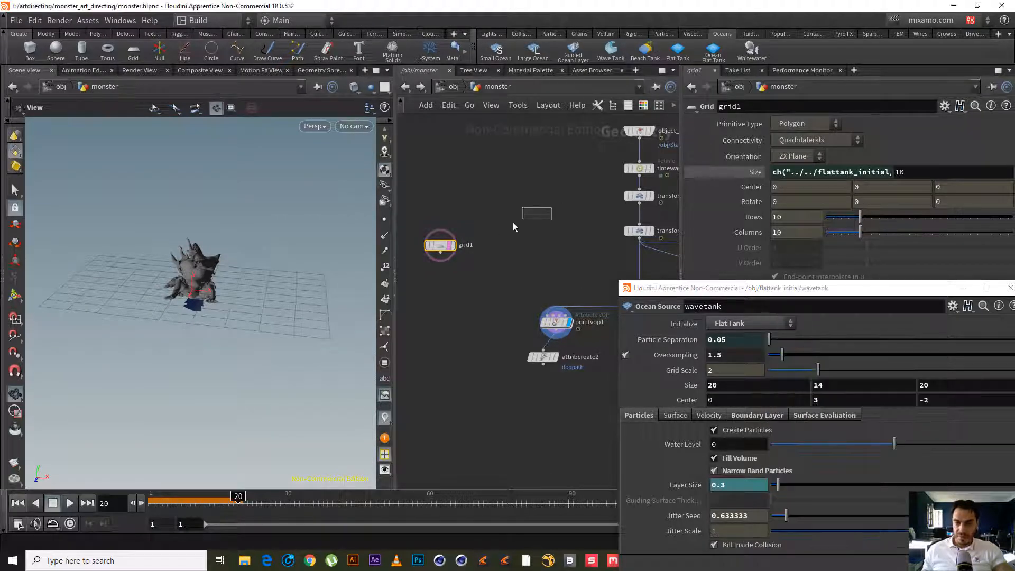
{"action": "right_click", "coordinate": [947, 170]}
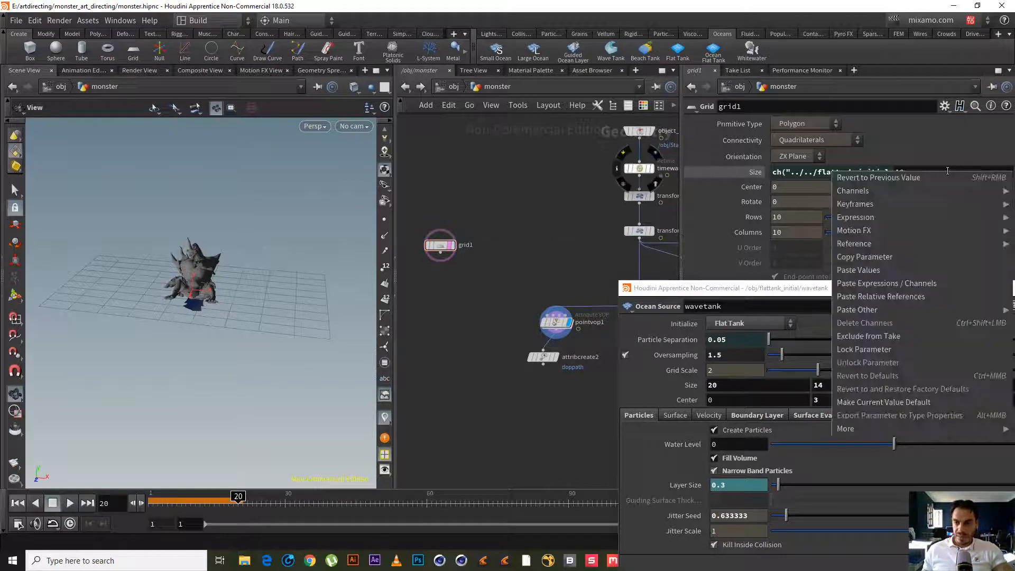
{"action": "left_click", "coordinate": [965, 300]}
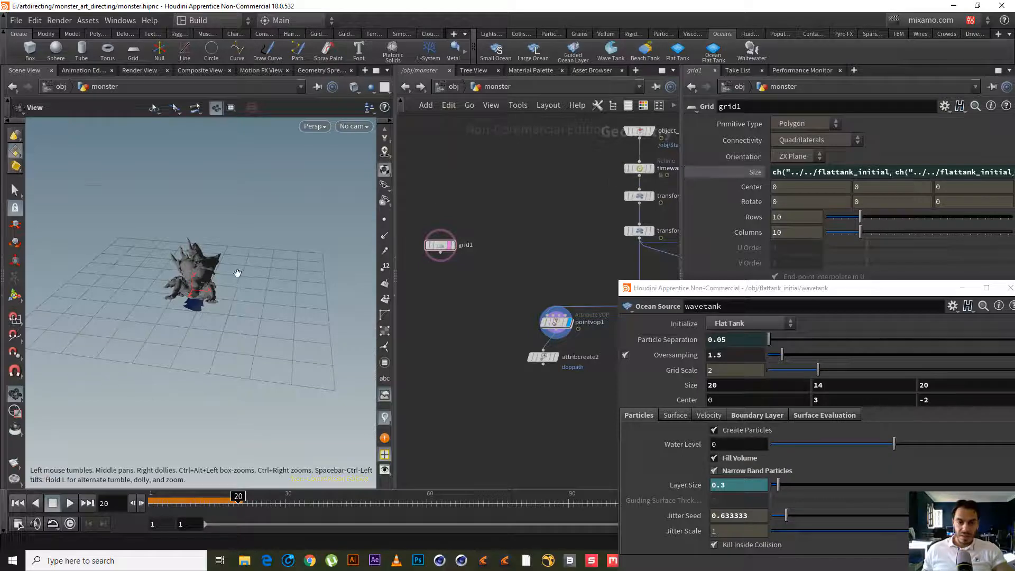
{"action": "left_click_drag", "start_coordinate": [238, 275], "coordinate": [244, 326]}
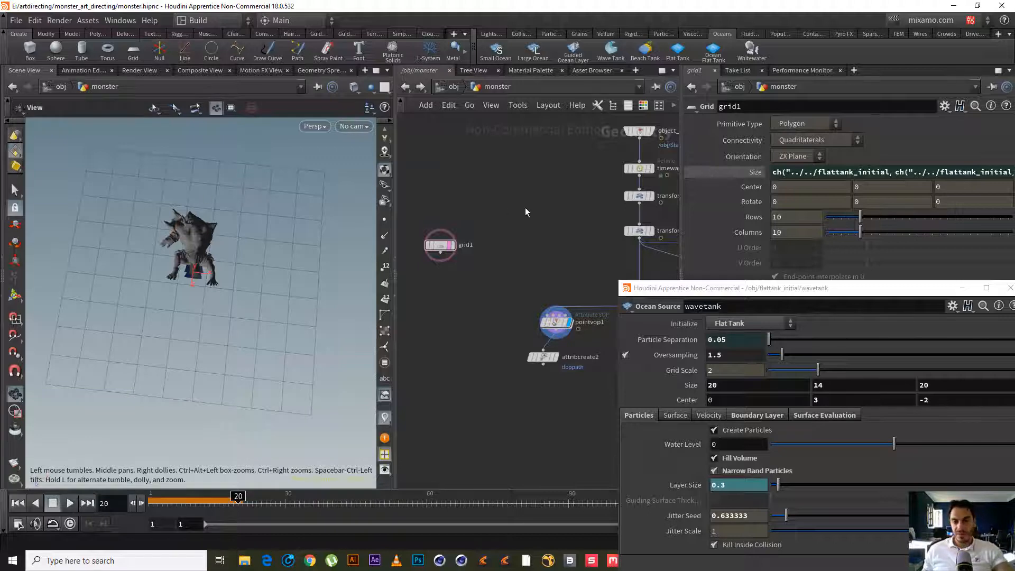
Set grid1's Center Z to -3 and check how the grid sits around the monster.
{"action": "scroll", "coordinate": [487, 270], "scroll_direction": "up", "scroll_amount": 3}
{"action": "scroll", "coordinate": [488, 269], "scroll_direction": "down", "scroll_amount": 3}
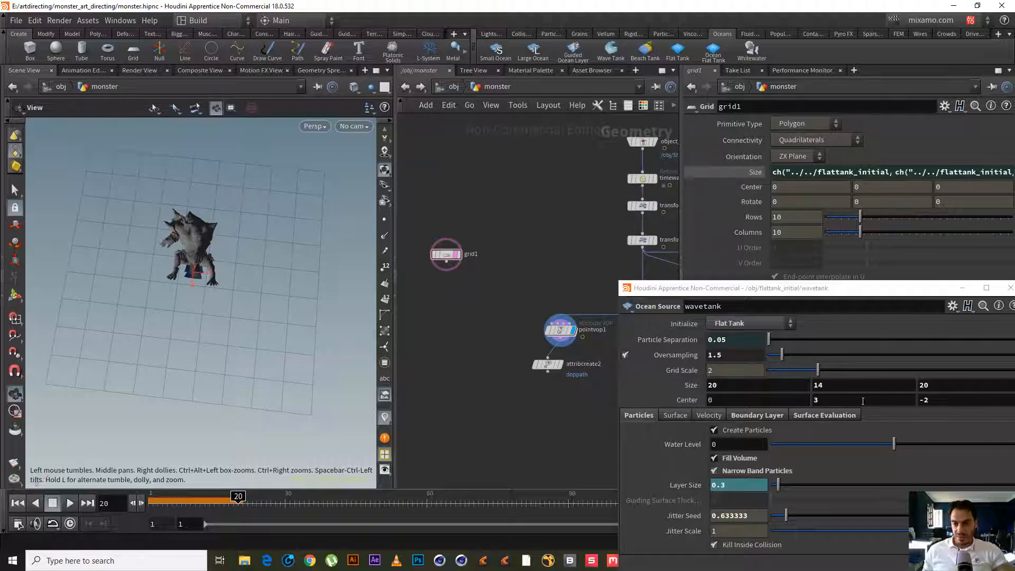
{"action": "double_click", "coordinate": [947, 187]}
{"action": "type", "text": "-3"}
{"action": "key", "text": "Return"}
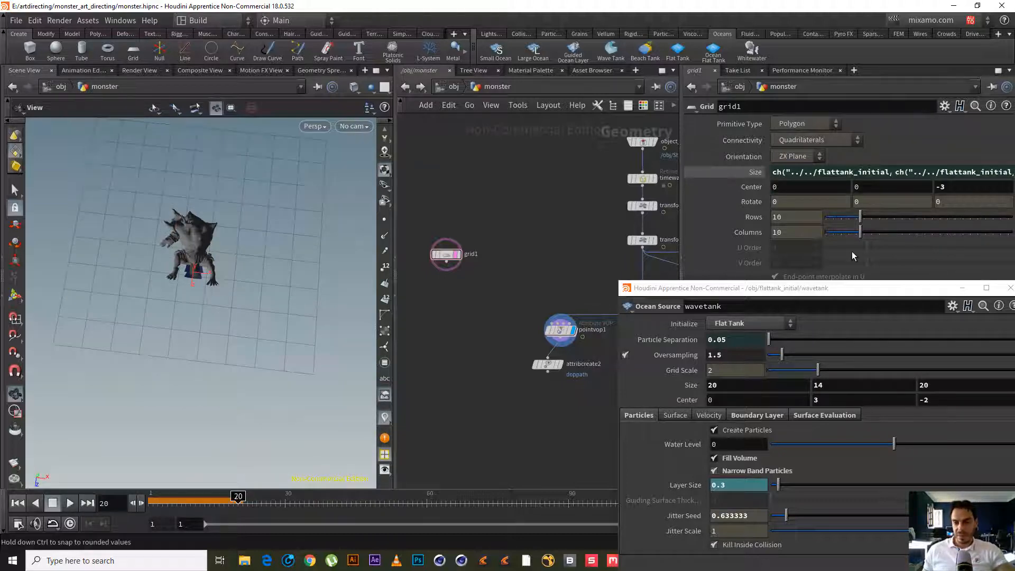
{"action": "left_click_drag", "start_coordinate": [294, 323], "coordinate": [222, 233]}
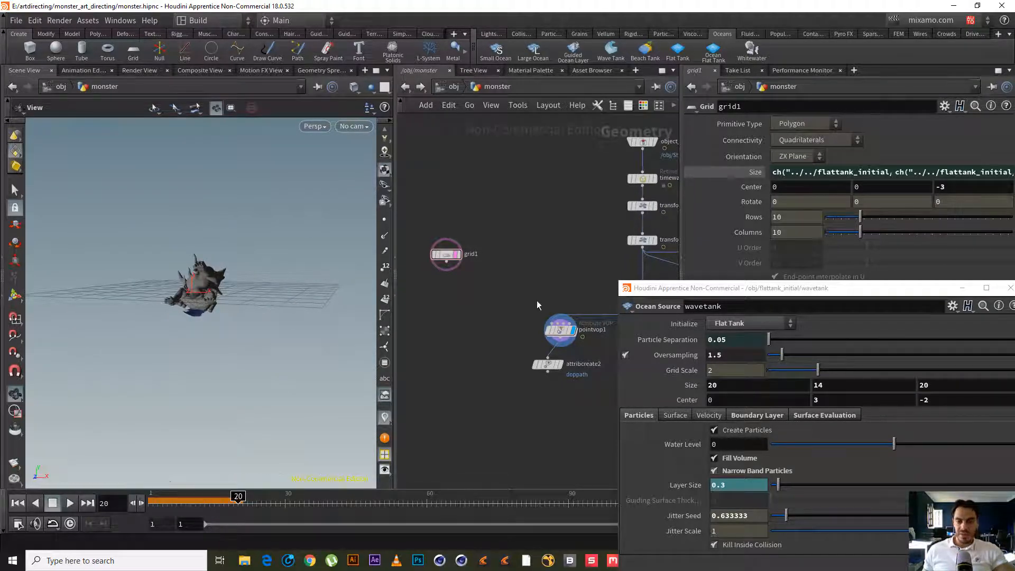
Reference grid1's X size in its Rows parameter and multiply it by 2, giving ch("sizex")*2.
{"action": "left_click", "coordinate": [744, 168]}
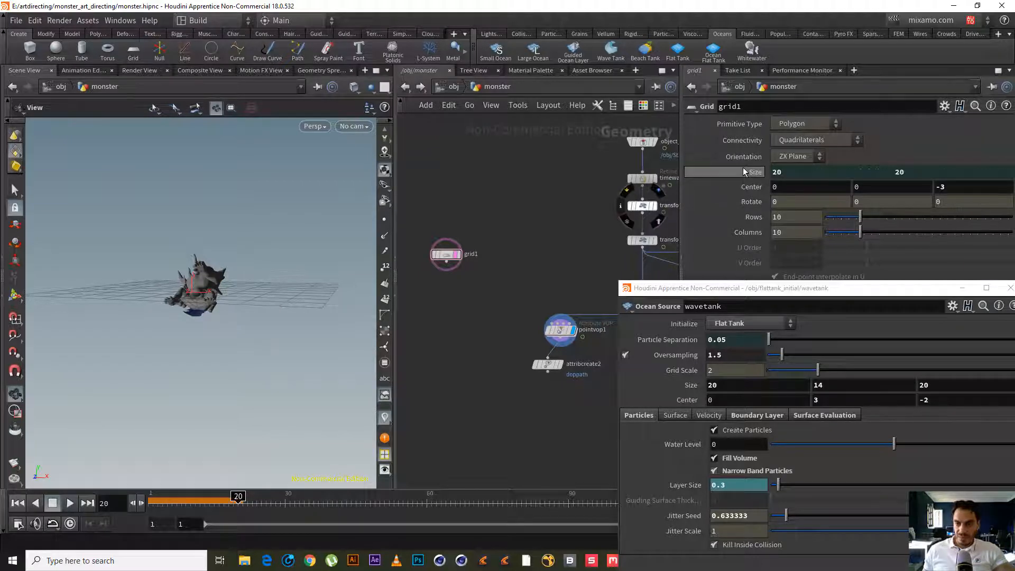
{"action": "right_click", "coordinate": [790, 173]}
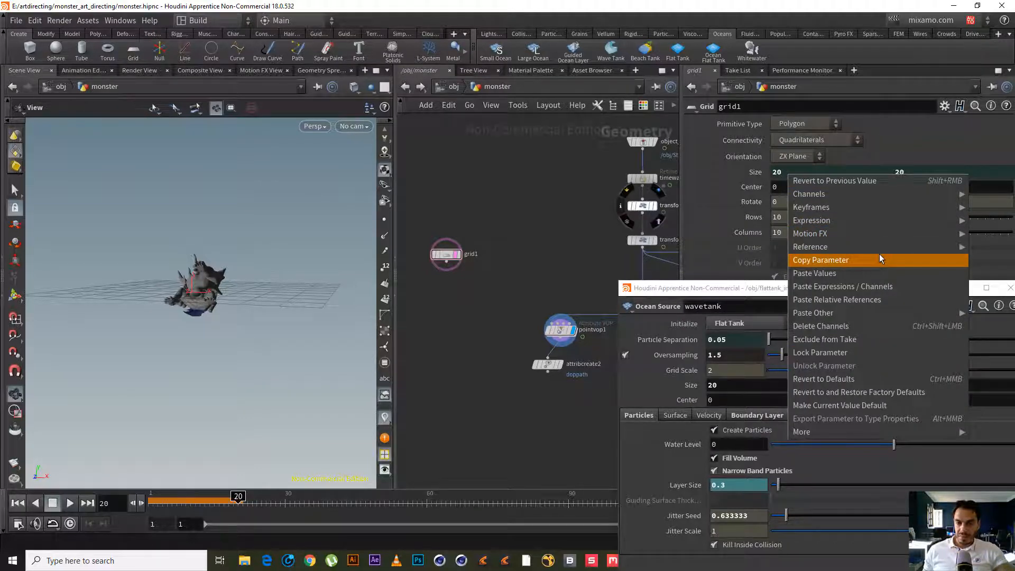
{"action": "left_click", "coordinate": [879, 259]}
{"action": "right_click", "coordinate": [793, 218]}
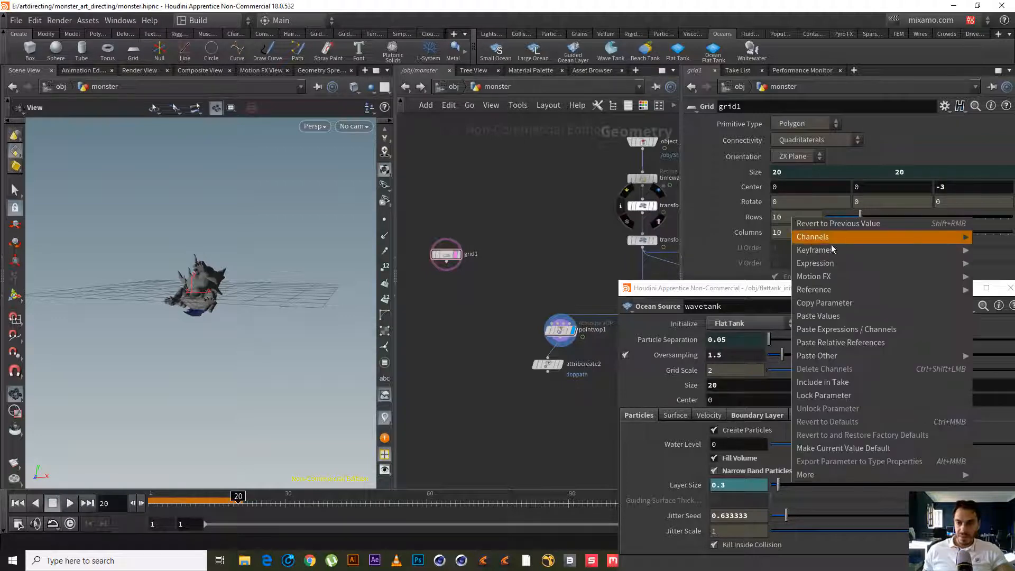
{"action": "left_click", "coordinate": [867, 343]}
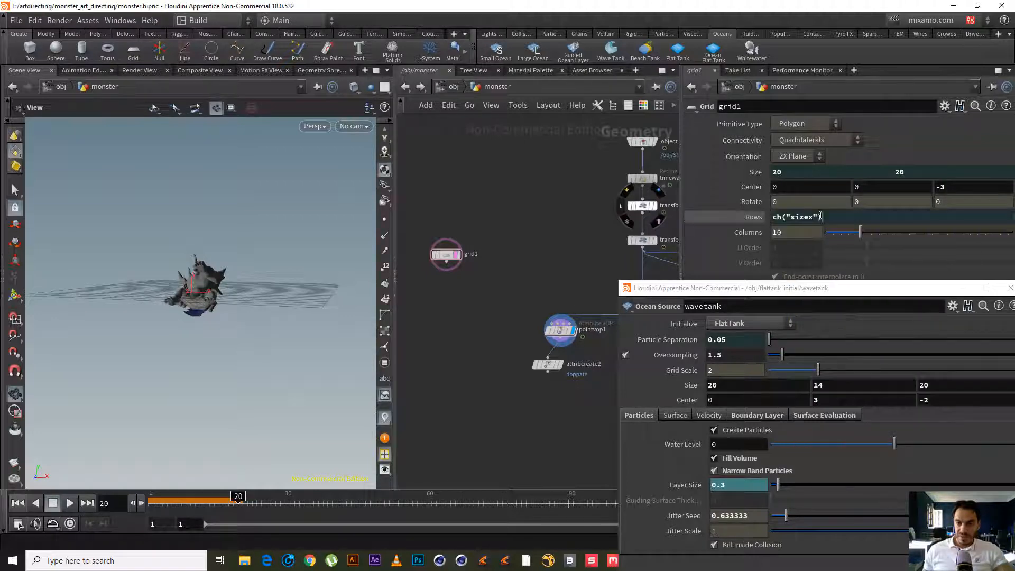
{"action": "left_click", "coordinate": [869, 217]}
{"action": "type", "text": "*"}
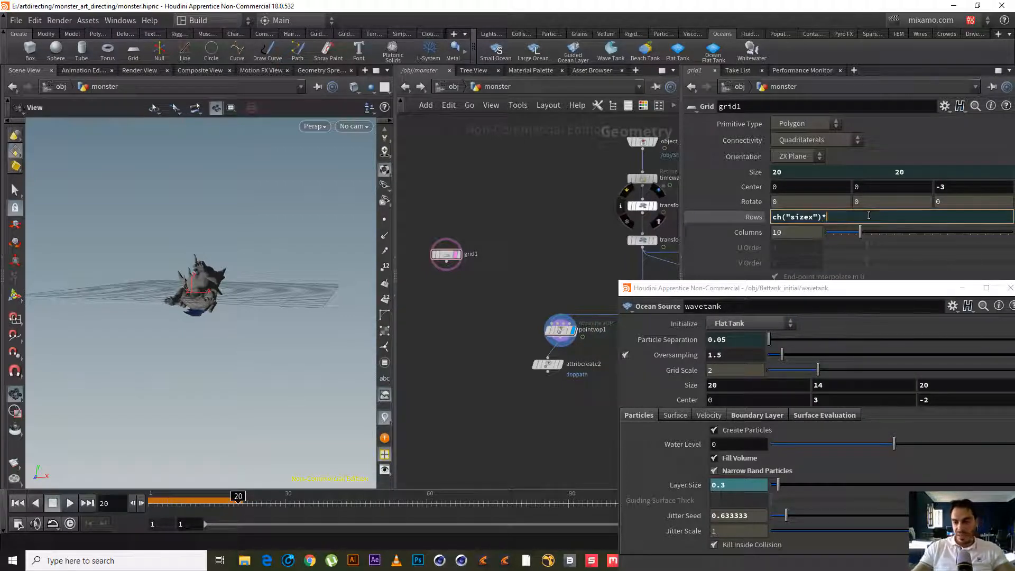
{"action": "type", "text": "2"}
{"action": "key", "text": "Return"}
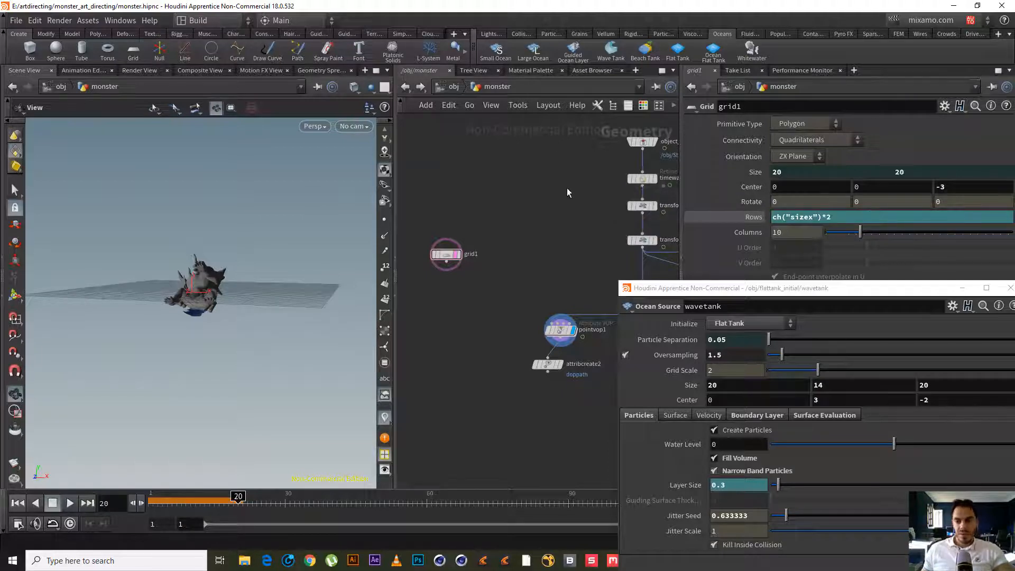
{"action": "right_click", "coordinate": [758, 219]}
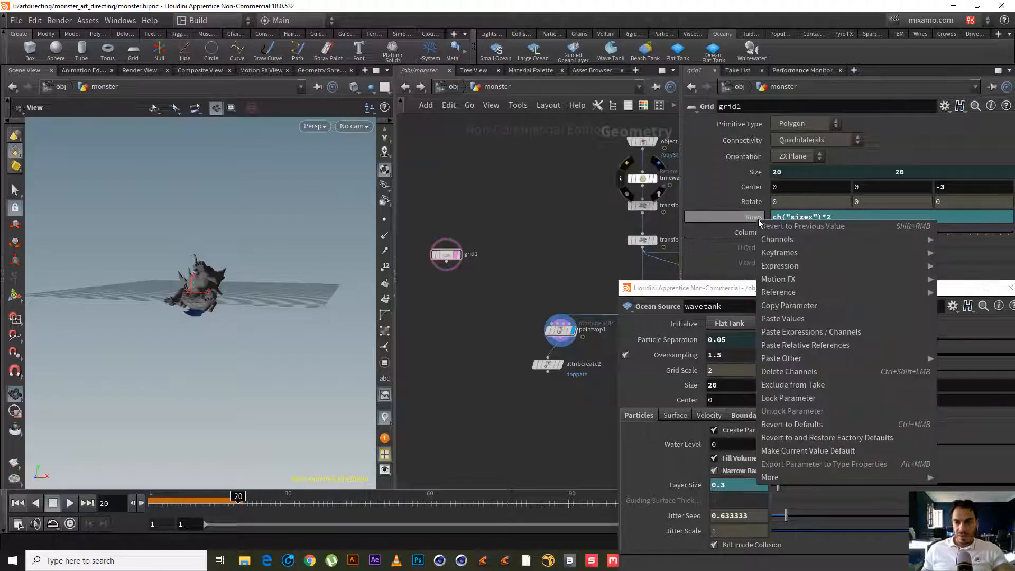
{"action": "left_click", "coordinate": [716, 190]}
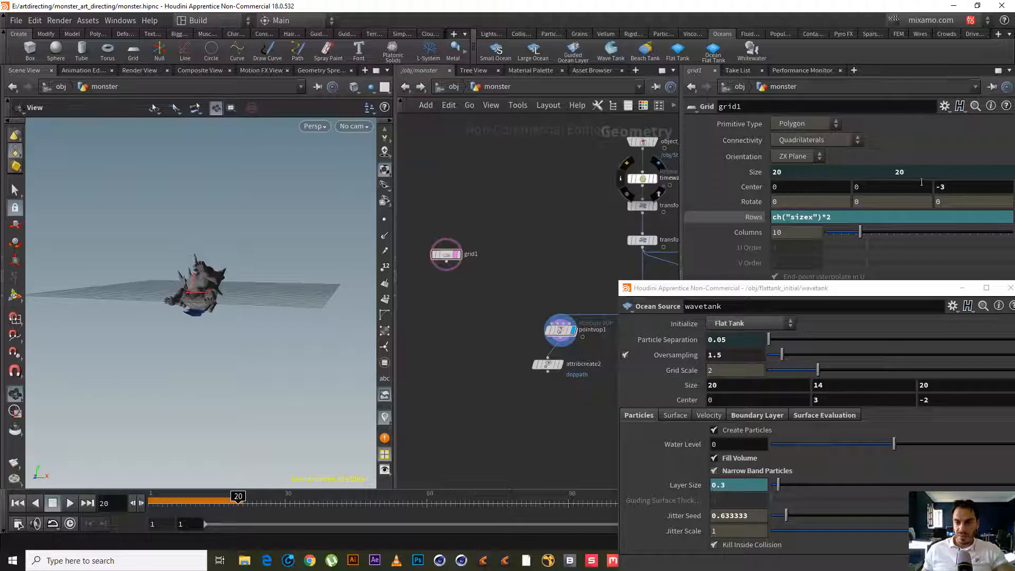
Reference grid1's second Size value in its Columns parameter and multiply it by 2, giving ch("sizey")*2.
{"action": "left_click_drag", "start_coordinate": [227, 244], "coordinate": [231, 315]}
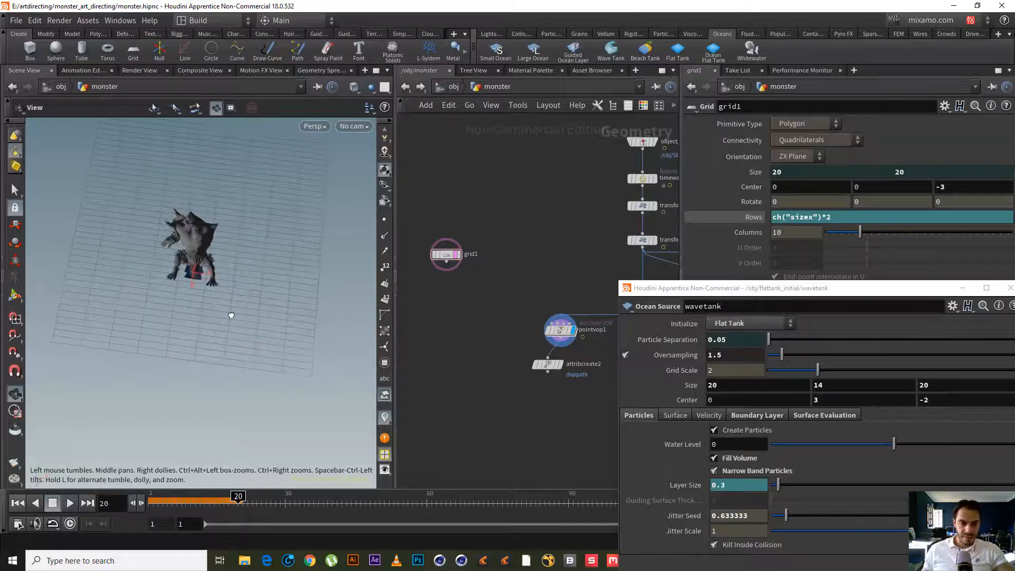
{"action": "right_click", "coordinate": [917, 171]}
{"action": "left_click", "coordinate": [946, 259]}
{"action": "right_click", "coordinate": [805, 231]}
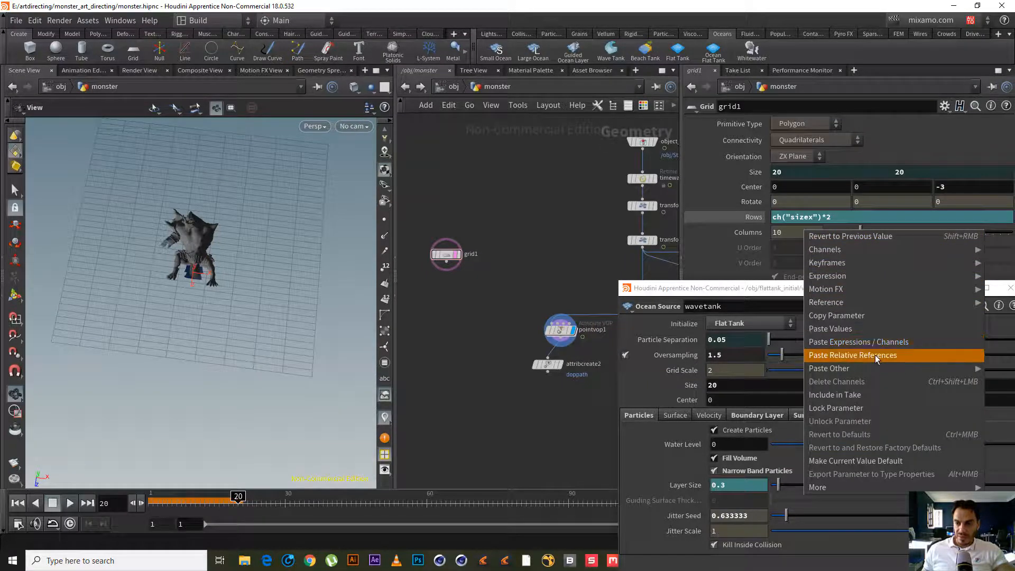
{"action": "left_click", "coordinate": [877, 356]}
{"action": "left_click", "coordinate": [834, 236]}
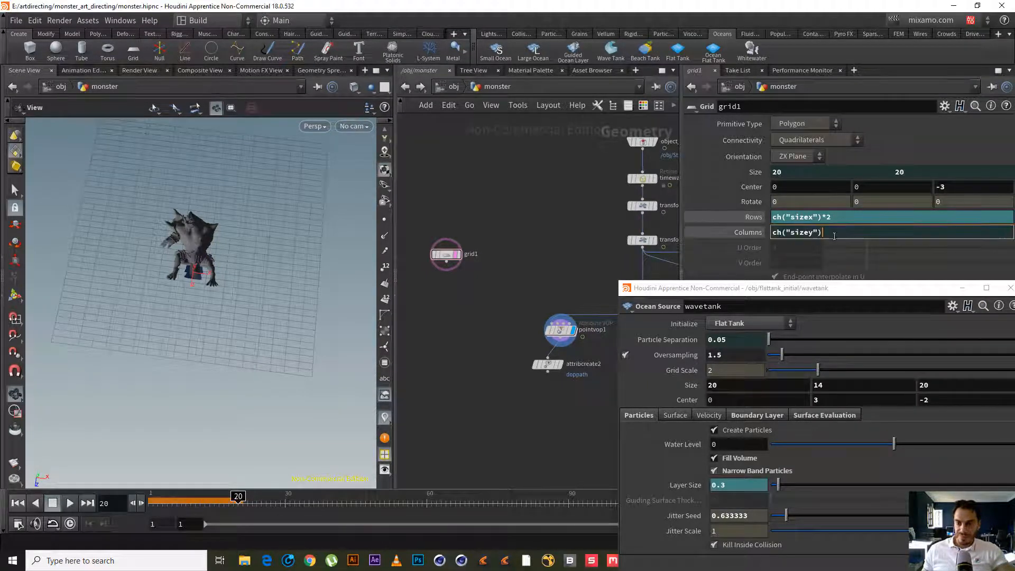
{"action": "type", "text": "*2"}
{"action": "key", "text": "Return"}
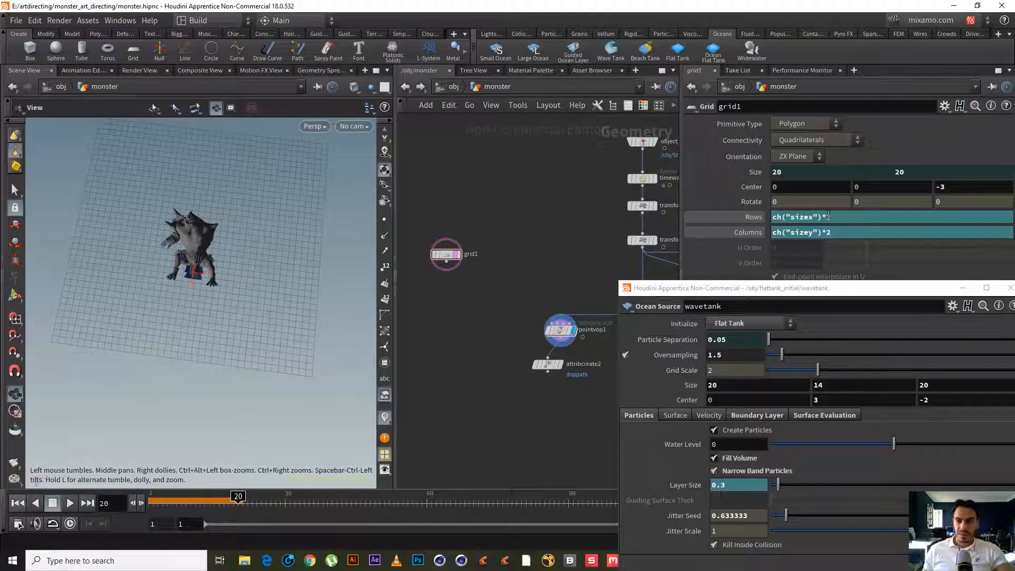
Raise the multiplier in both the Rows and Columns expressions of grid1 to 4.
{"action": "double_click", "coordinate": [828, 216]}
{"action": "key", "text": "Return"}
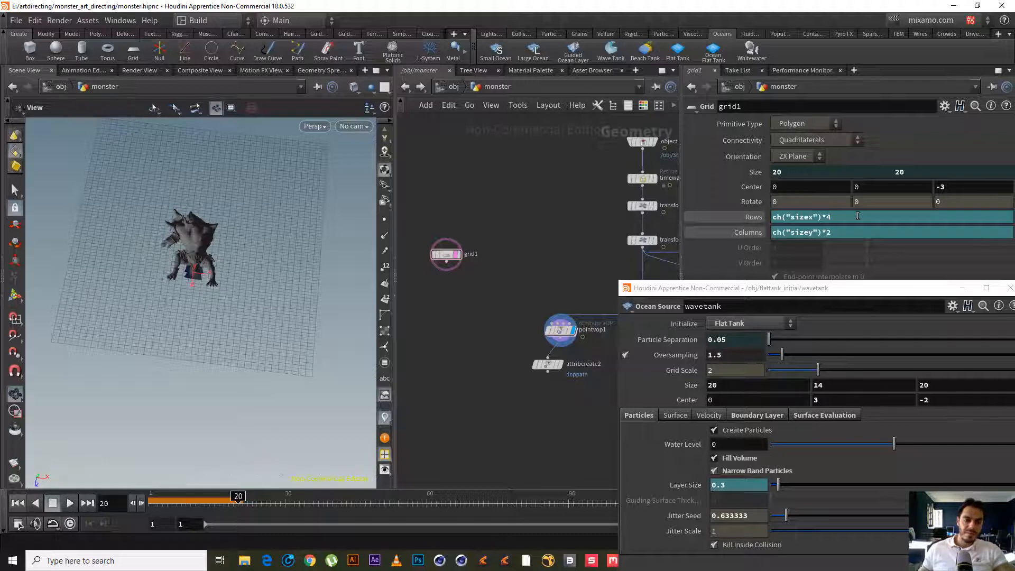
{"action": "double_click", "coordinate": [828, 233]}
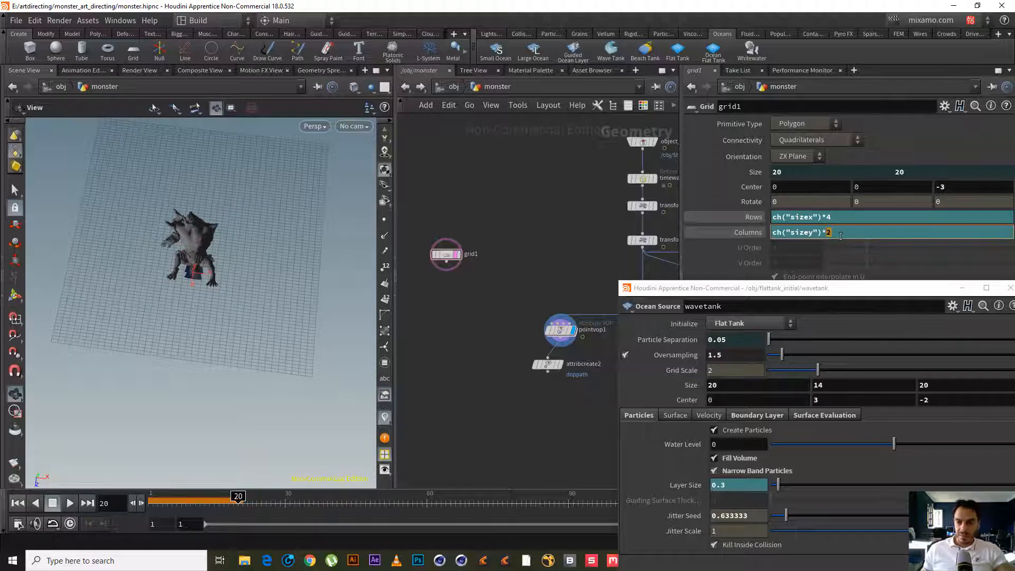
{"action": "type", "text": "4"}
{"action": "key", "text": "Return"}
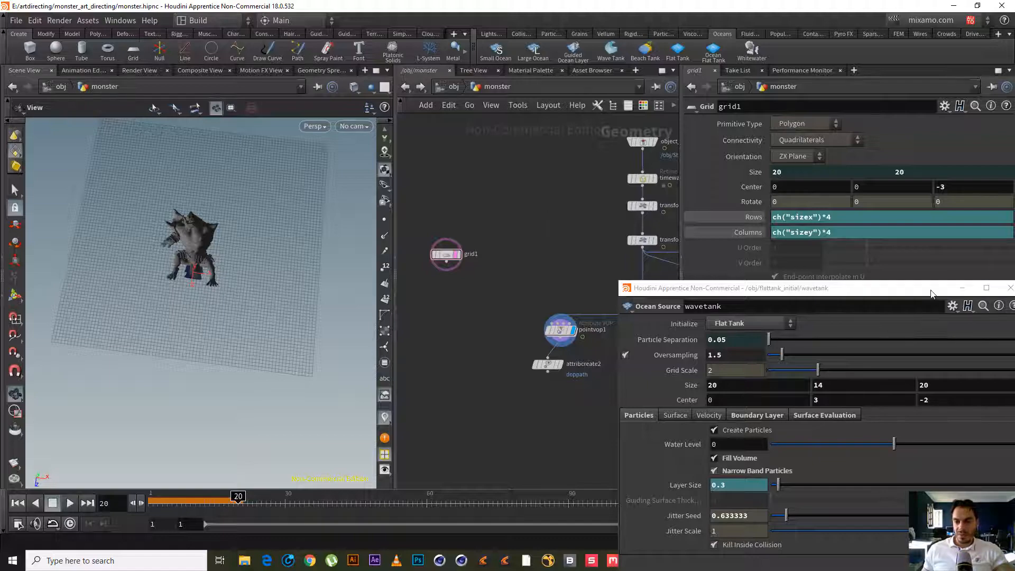
Close the floating wavetank parameter window and inspect the denser grid around the monster.
{"action": "left_click_drag", "start_coordinate": [933, 290], "coordinate": [664, 220]}
{"action": "left_click", "coordinate": [741, 218]}
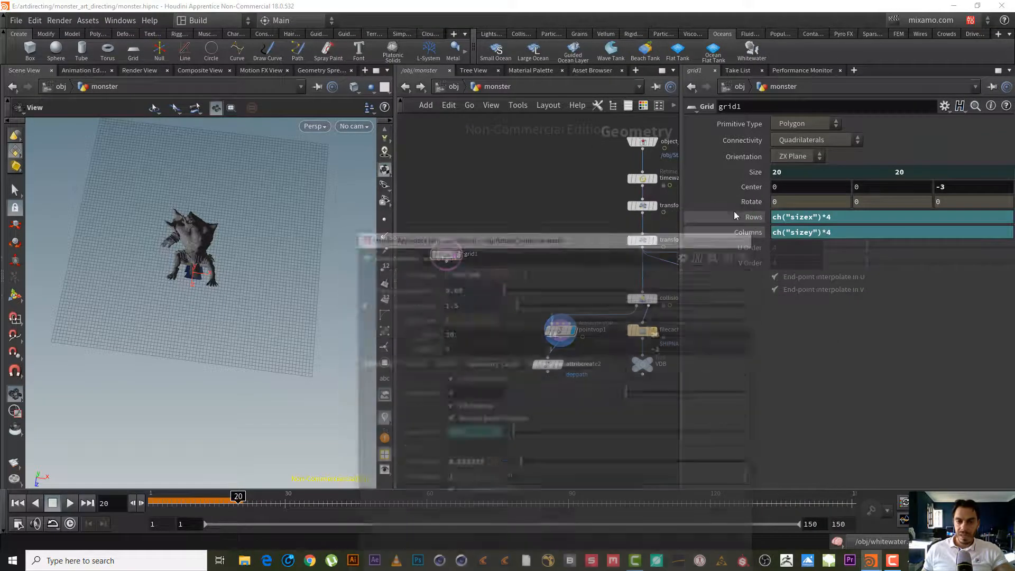
{"action": "scroll", "coordinate": [225, 255], "scroll_direction": "up", "scroll_amount": 5}
{"action": "left_click_drag", "start_coordinate": [225, 255], "coordinate": [218, 200]}
{"action": "middle_click_drag", "start_coordinate": [235, 295], "coordinate": [275, 265]}
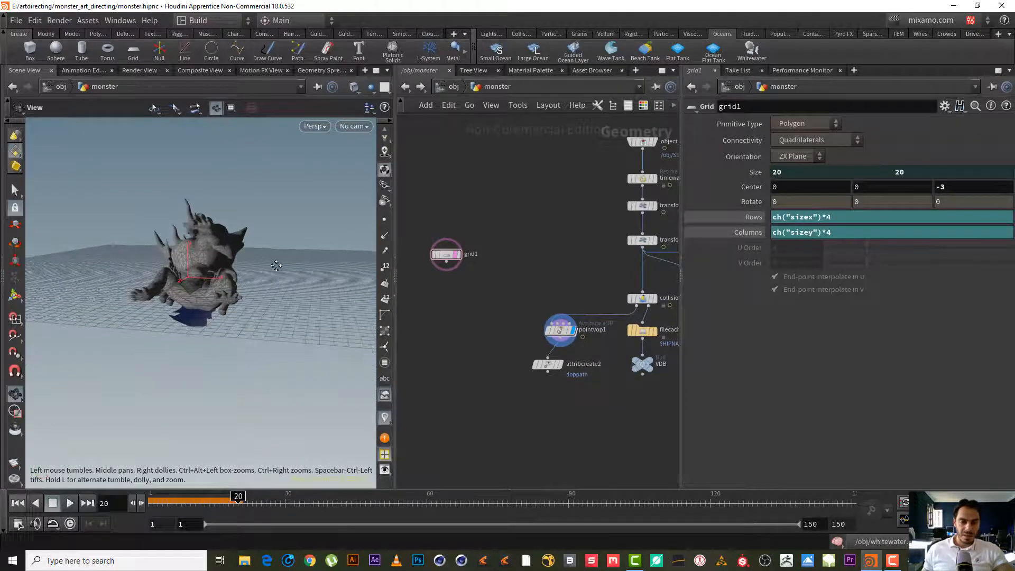
{"action": "left_click_drag", "start_coordinate": [494, 290], "coordinate": [423, 215]}
{"action": "mouse_move", "coordinate": [211, 283]}
{"action": "left_mouse_down"}
{"action": "mouse_move", "coordinate": [199, 306]}
{"action": "mouse_move", "coordinate": [267, 254]}
{"action": "left_mouse_up"}
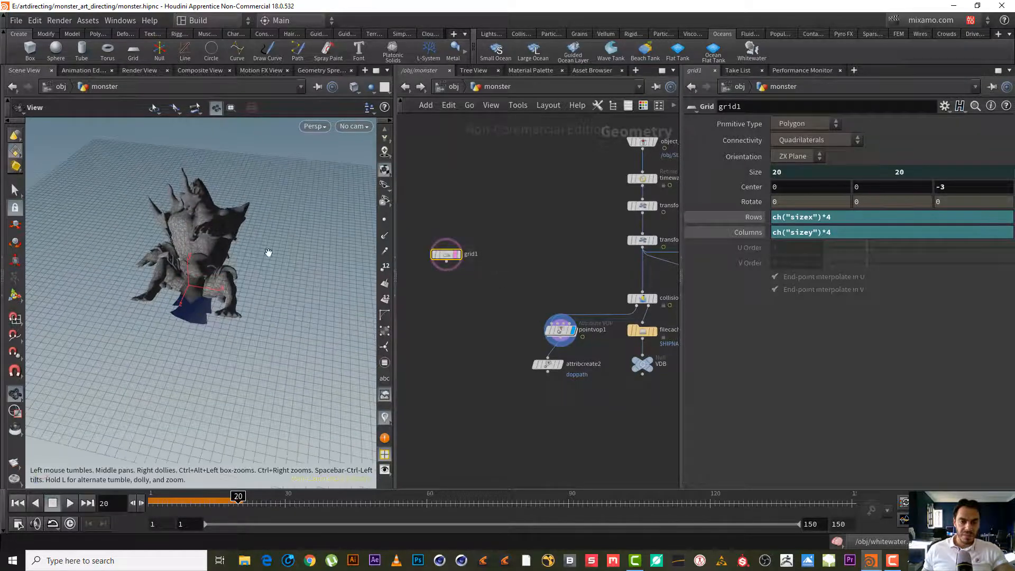
Return to the object level and go into the whitewater_FOAM geometry network.
{"action": "left_click", "coordinate": [459, 87]}
{"action": "middle_click_drag", "start_coordinate": [561, 282], "coordinate": [406, 154]}
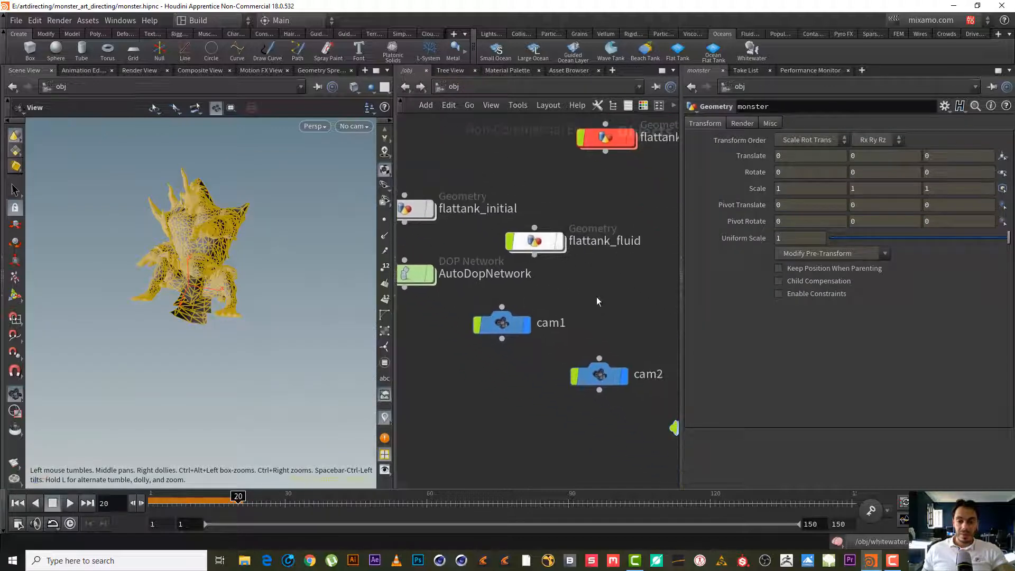
{"action": "mouse_move", "coordinate": [623, 321]}
{"action": "middle_mouse_down"}
{"action": "mouse_move", "coordinate": [398, 161]}
{"action": "mouse_move", "coordinate": [361, 153]}
{"action": "middle_mouse_up"}
{"action": "mouse_move", "coordinate": [570, 216]}
{"action": "middle_mouse_down"}
{"action": "mouse_move", "coordinate": [446, 253]}
{"action": "mouse_move", "coordinate": [429, 284]}
{"action": "middle_mouse_up"}
{"action": "middle_click_drag", "start_coordinate": [674, 303], "coordinate": [601, 287]}
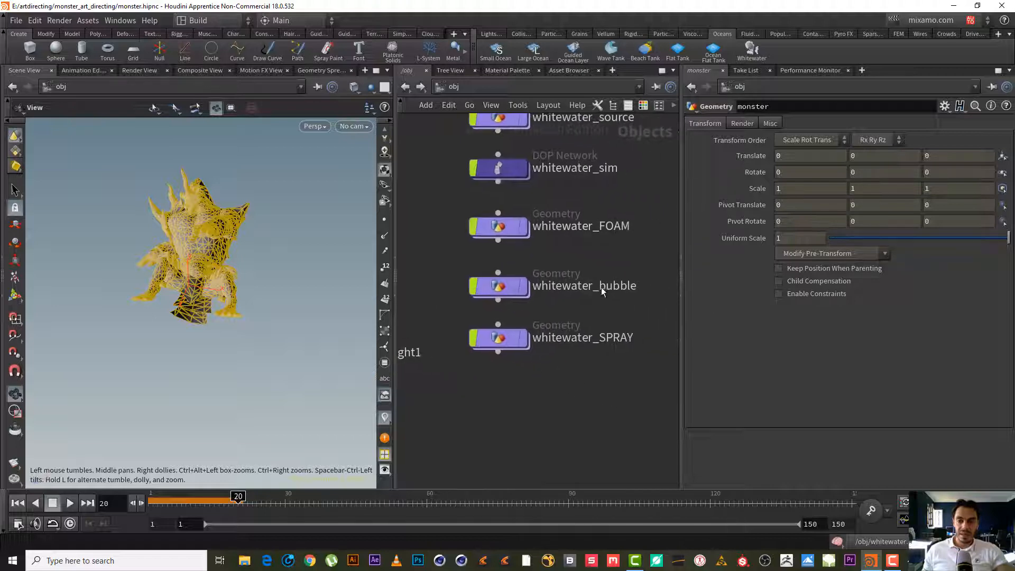
{"action": "double_click", "coordinate": [494, 231]}
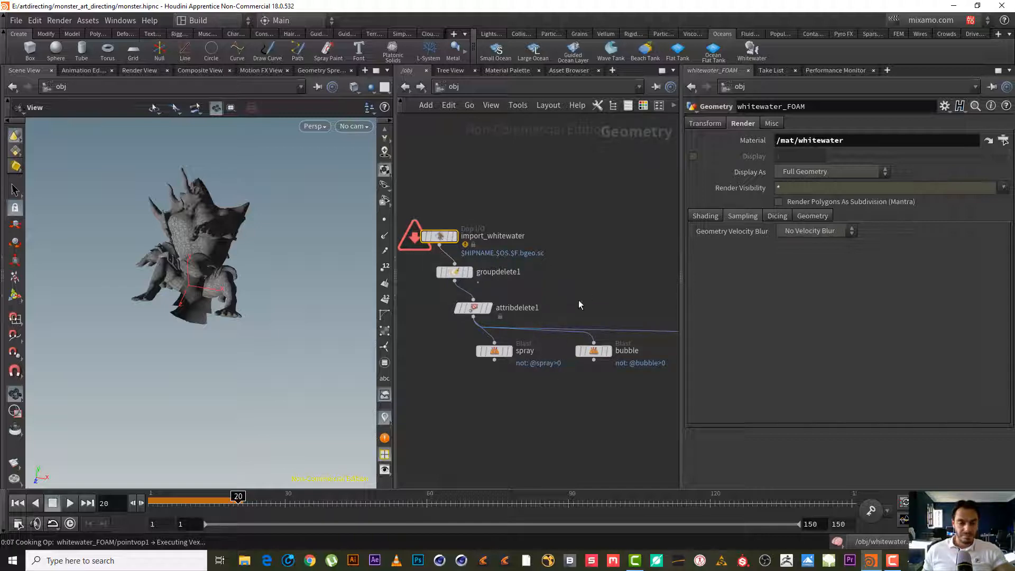
Copy the pointvop1 Attribute VOP node that sits below the foam Blast node.
{"action": "left_click", "coordinate": [893, 561]}
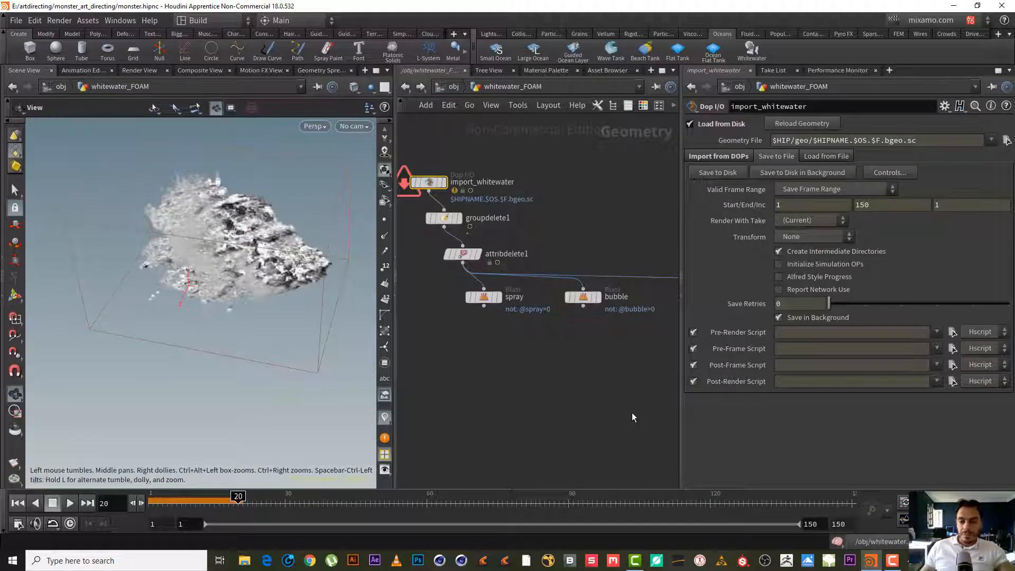
{"action": "middle_click_drag", "start_coordinate": [632, 412], "coordinate": [471, 413]}
{"action": "left_click_drag", "start_coordinate": [626, 349], "coordinate": [500, 319]}
{"action": "key", "text": "ctrl+c"}
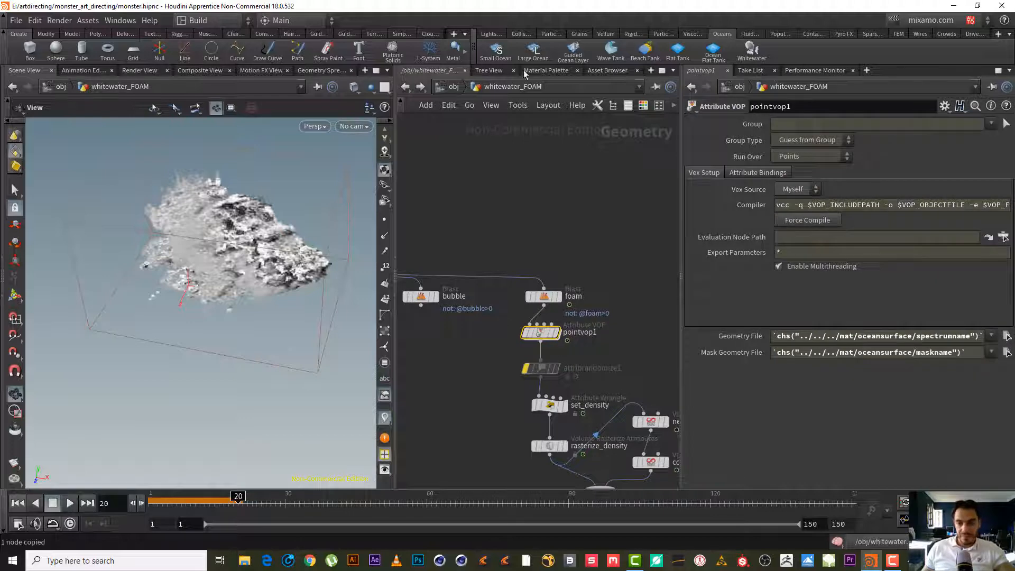
Go back to the object level and into the monster geometry network.
{"action": "left_click", "coordinate": [405, 86]}
{"action": "middle_click_drag", "start_coordinate": [461, 190], "coordinate": [640, 248]}
{"action": "middle_click_drag", "start_coordinate": [434, 193], "coordinate": [664, 274]}
{"action": "mouse_move", "coordinate": [485, 244]}
{"action": "middle_mouse_down"}
{"action": "mouse_move", "coordinate": [584, 242]}
{"action": "mouse_move", "coordinate": [737, 216]}
{"action": "middle_mouse_up"}
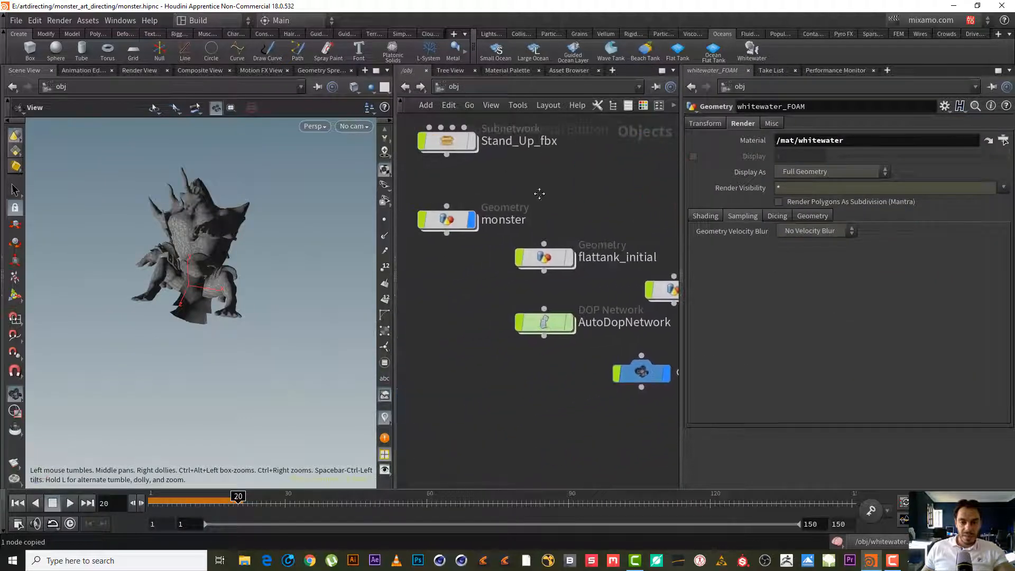
{"action": "middle_click_drag", "start_coordinate": [539, 192], "coordinate": [560, 197]}
{"action": "double_click", "coordinate": [478, 224]}
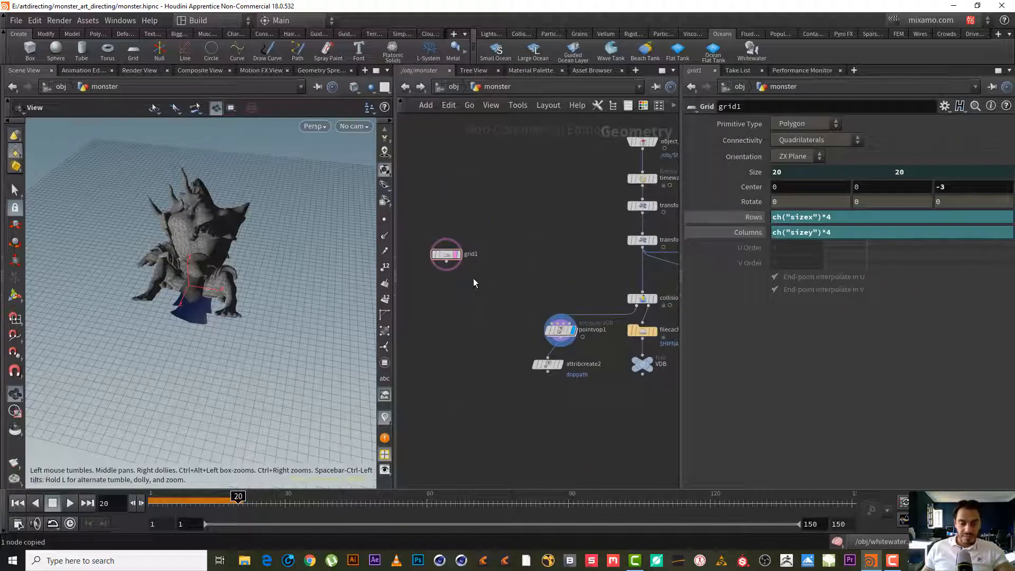
Paste the copied Attribute VOP node directly below grid1 and display grid1 in the viewport.
{"action": "key", "text": "ctrl+v"}
{"action": "left_click_drag", "start_coordinate": [478, 316], "coordinate": [449, 294]}
{"action": "left_click", "coordinate": [459, 255]}
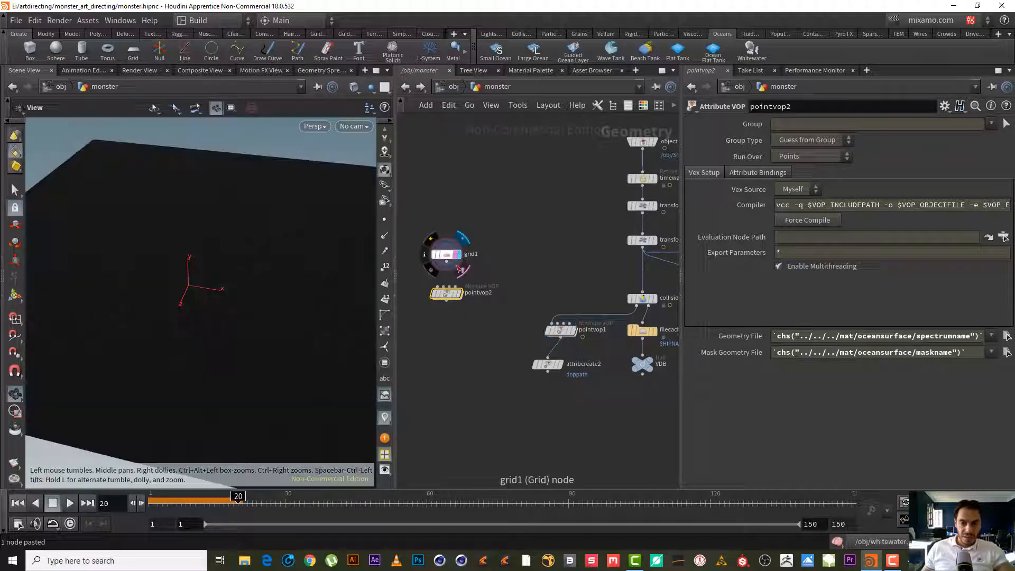
{"action": "left_click_drag", "start_coordinate": [256, 301], "coordinate": [200, 300]}
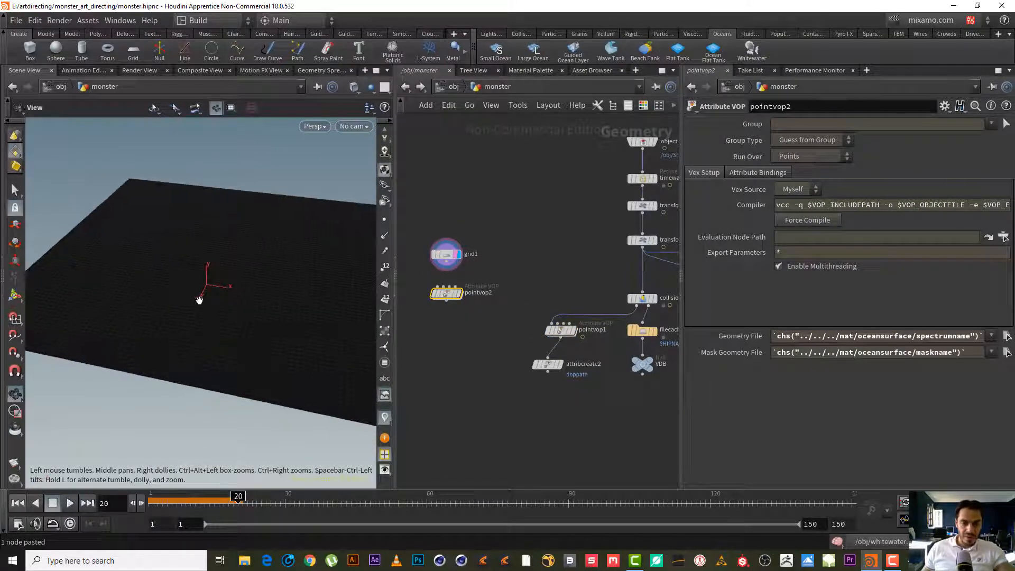
Connect grid1 to the first input of pointvop2, display pointvop2, and inspect the wave-deformed grid in the viewport.
{"action": "left_click", "coordinate": [445, 256]}
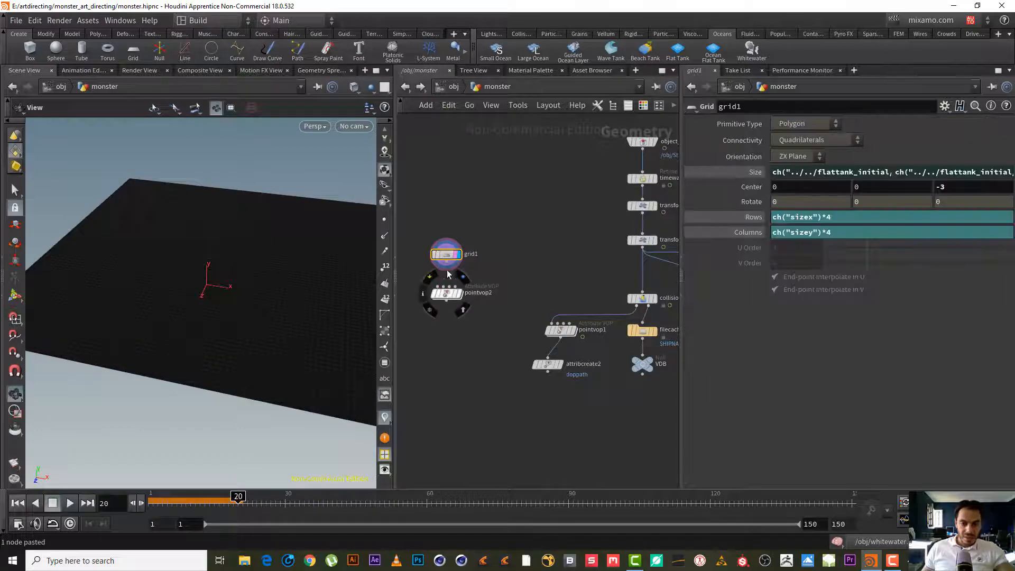
{"action": "left_click", "coordinate": [445, 261]}
{"action": "left_click", "coordinate": [454, 292]}
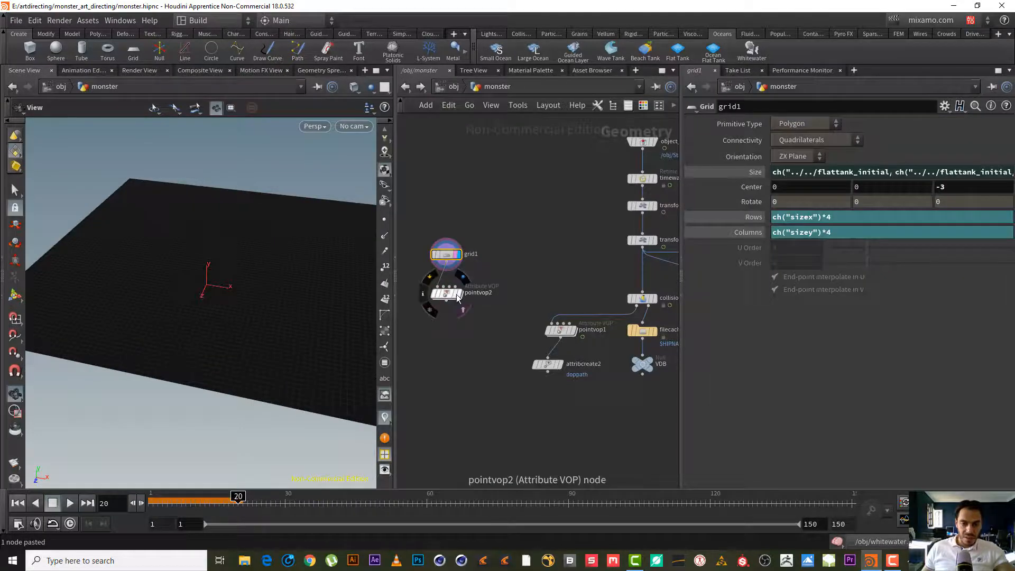
{"action": "left_click", "coordinate": [459, 294]}
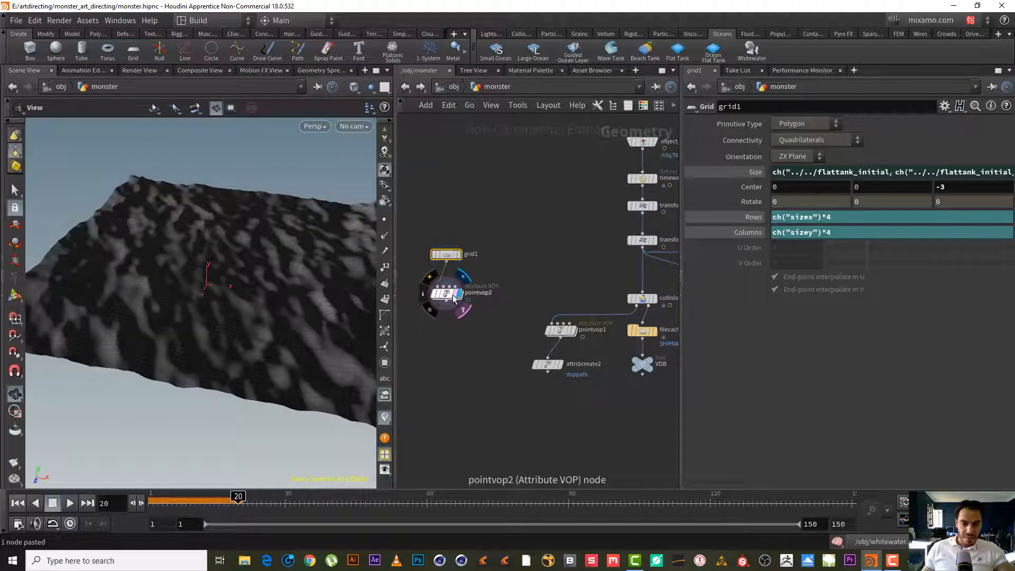
{"action": "left_click", "coordinate": [447, 294]}
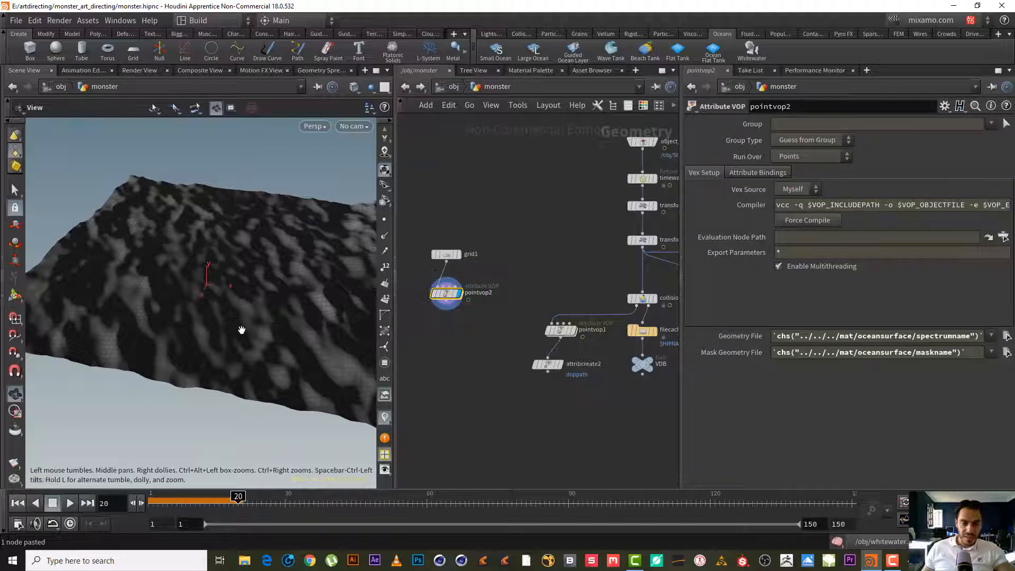
{"action": "left_click_drag", "start_coordinate": [241, 330], "coordinate": [261, 268]}
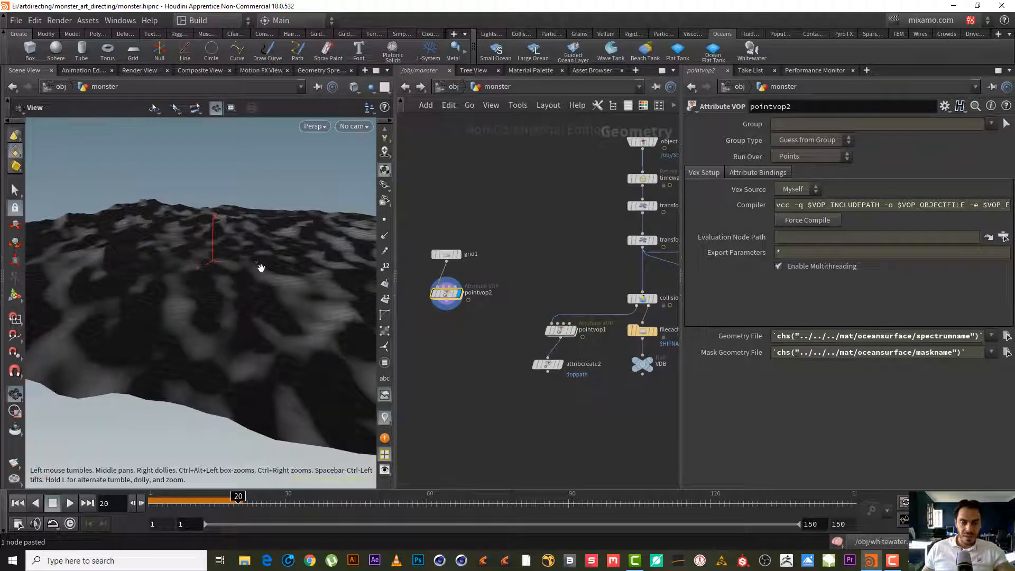
{"action": "left_click_drag", "start_coordinate": [511, 228], "coordinate": [398, 263]}
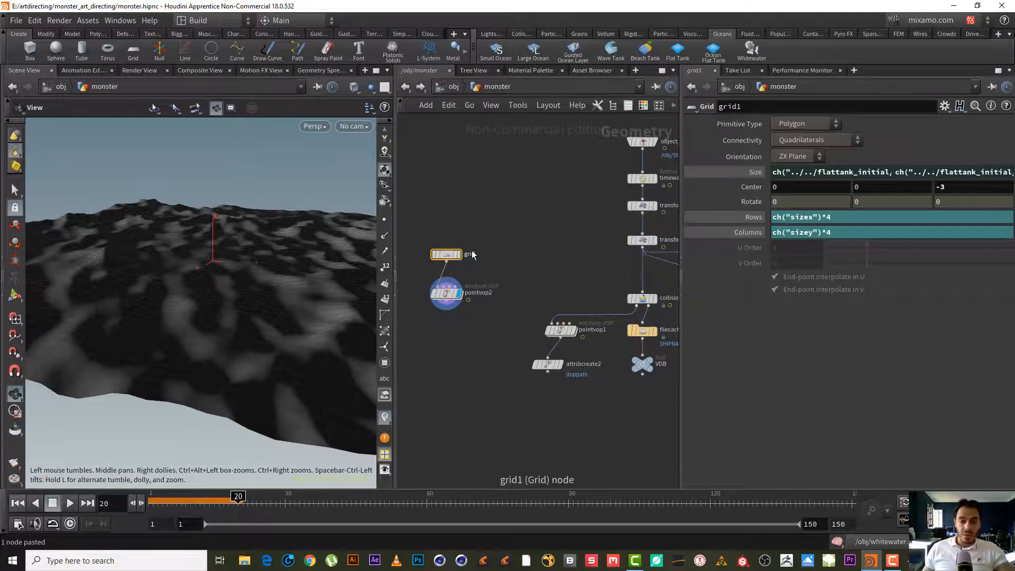
{"action": "left_click_drag", "start_coordinate": [151, 255], "coordinate": [190, 228]}
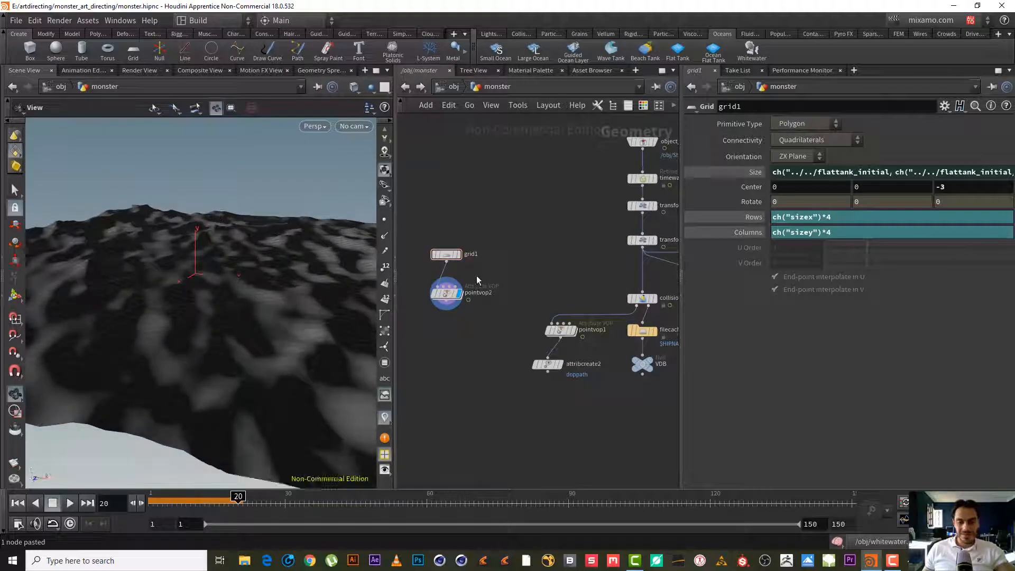
{"action": "middle_click_drag", "start_coordinate": [476, 274], "coordinate": [509, 245]}
{"action": "left_click_drag", "start_coordinate": [284, 287], "coordinate": [253, 317]}
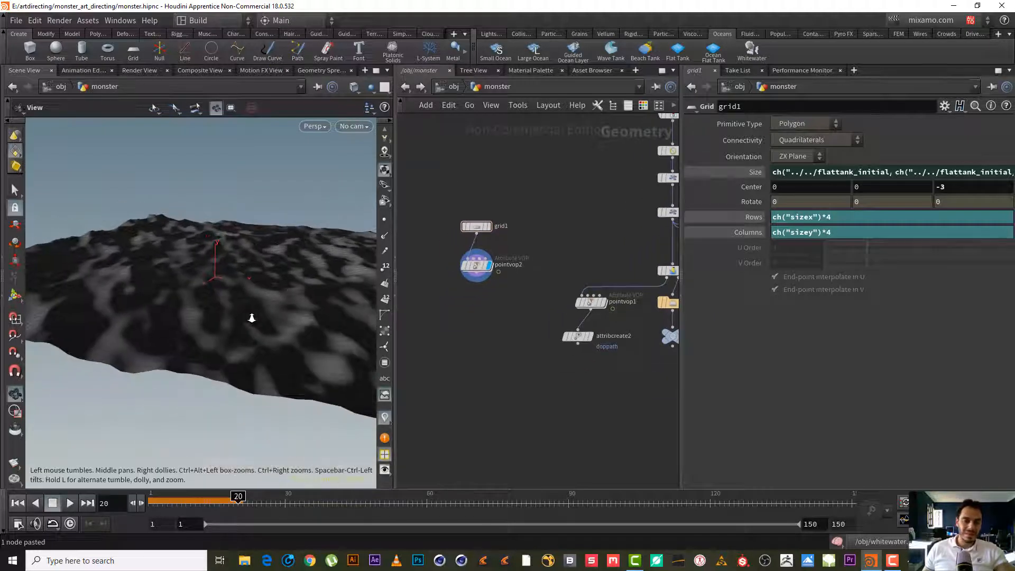
Add an Extrude Volume node connected below pointvop2, display its result, and align it under pointvop2.
{"action": "left_click", "coordinate": [474, 281]}
{"action": "key", "text": "Tab"}
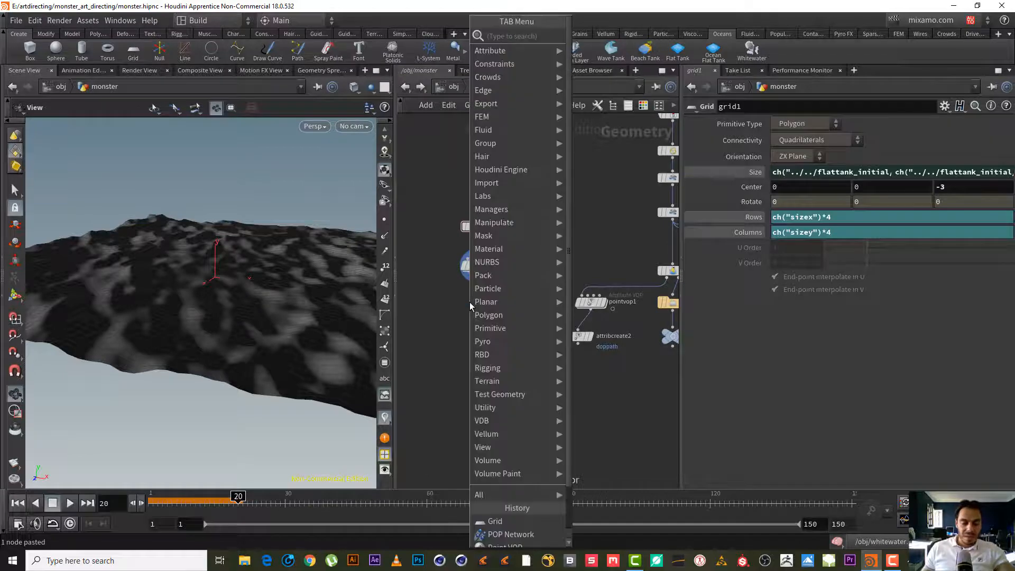
{"action": "type", "text": "exvo"}
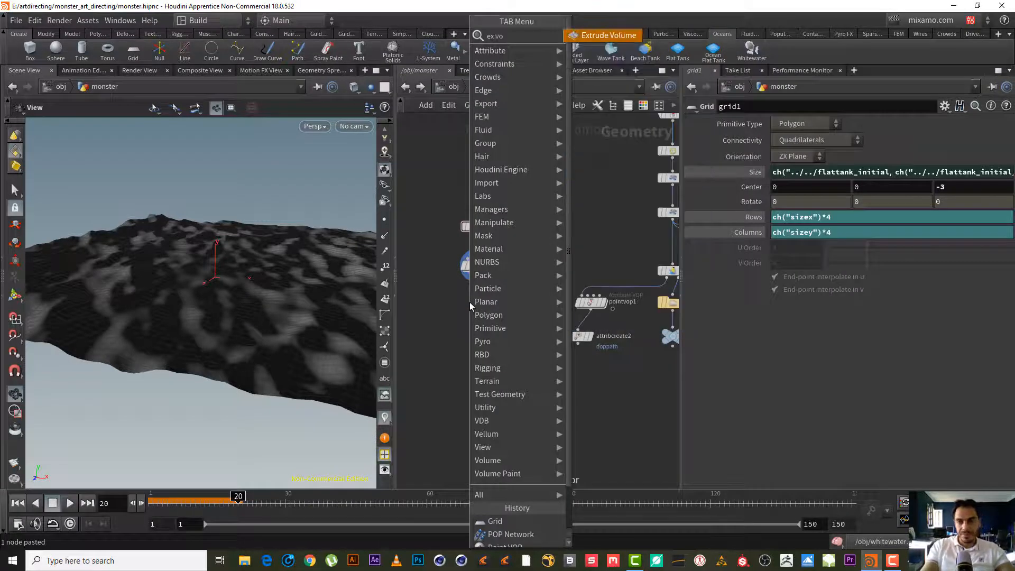
{"action": "key", "text": "Return"}
{"action": "left_click", "coordinate": [469, 302]}
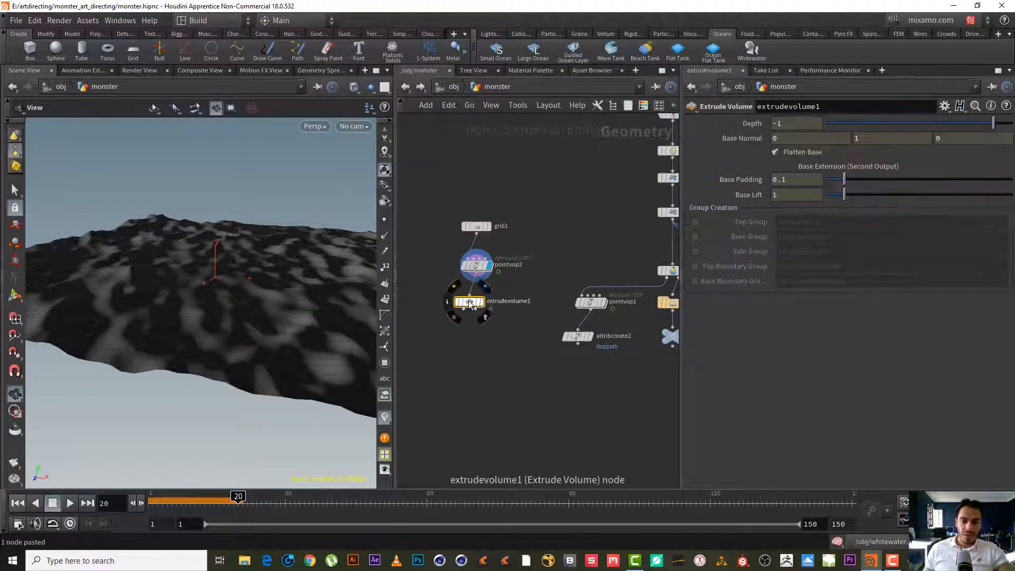
{"action": "left_click", "coordinate": [479, 304]}
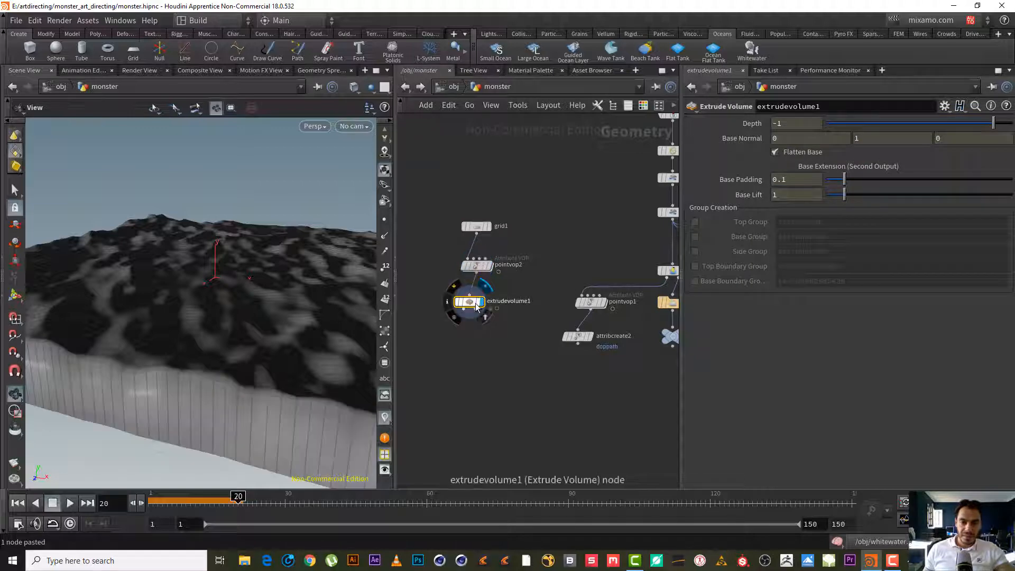
{"action": "left_click_drag", "start_coordinate": [477, 306], "coordinate": [484, 311]}
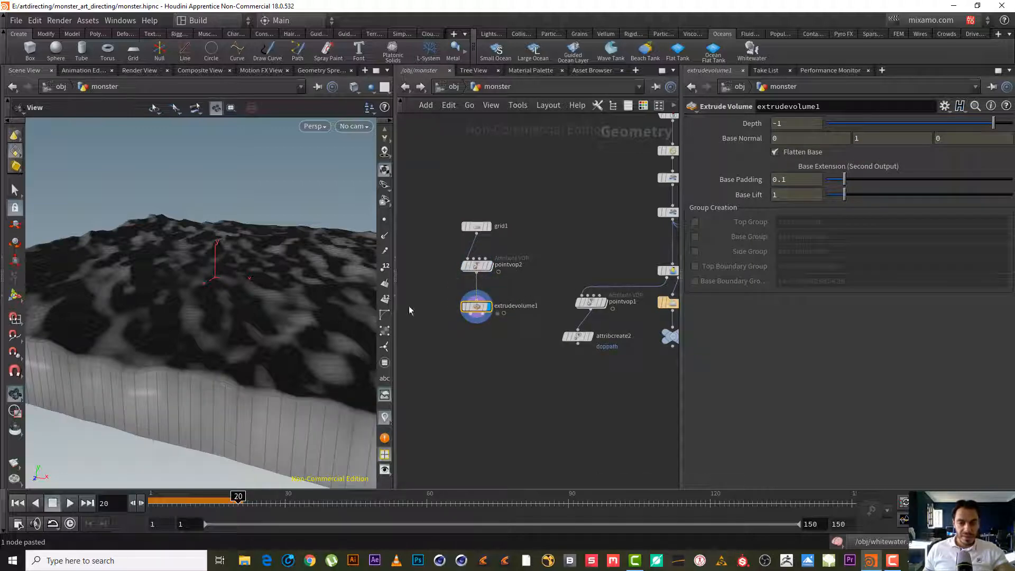
Examine the extruded ocean surface and its side walls from several angles, along with the outputs of extrudevolume1.
{"action": "left_click_drag", "start_coordinate": [243, 297], "coordinate": [214, 316]}
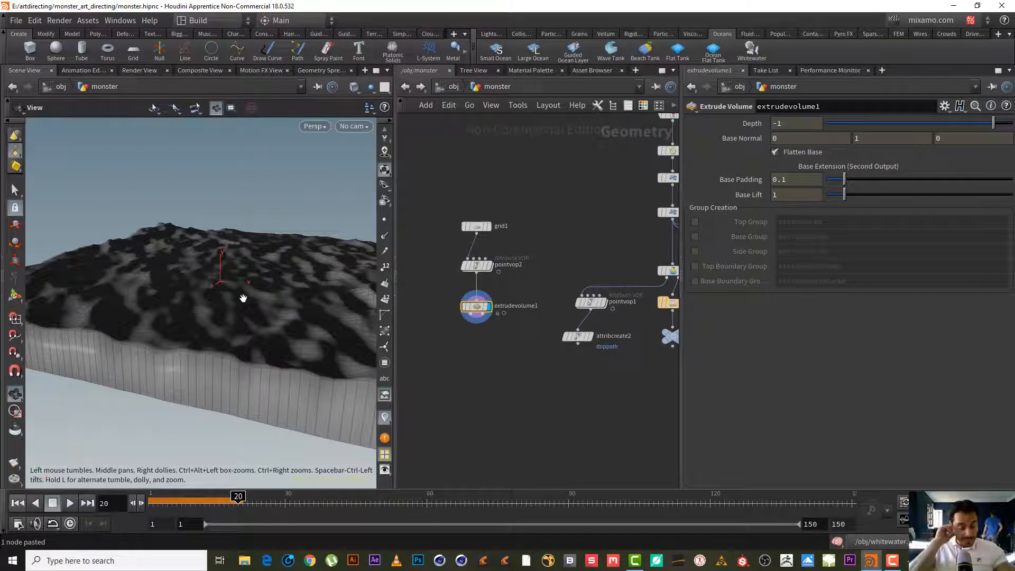
{"action": "mouse_move", "coordinate": [243, 298]}
{"action": "left_mouse_down"}
{"action": "mouse_move", "coordinate": [195, 290]}
{"action": "mouse_move", "coordinate": [233, 284]}
{"action": "mouse_move", "coordinate": [227, 289]}
{"action": "left_mouse_up"}
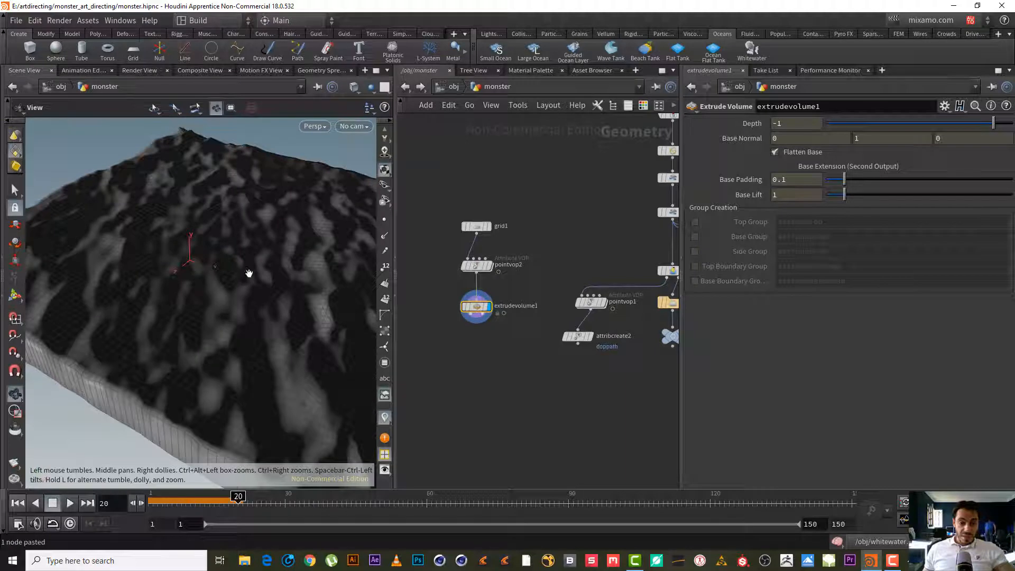
{"action": "right_click_drag", "start_coordinate": [249, 275], "coordinate": [208, 305]}
{"action": "left_click_drag", "start_coordinate": [253, 301], "coordinate": [241, 284]}
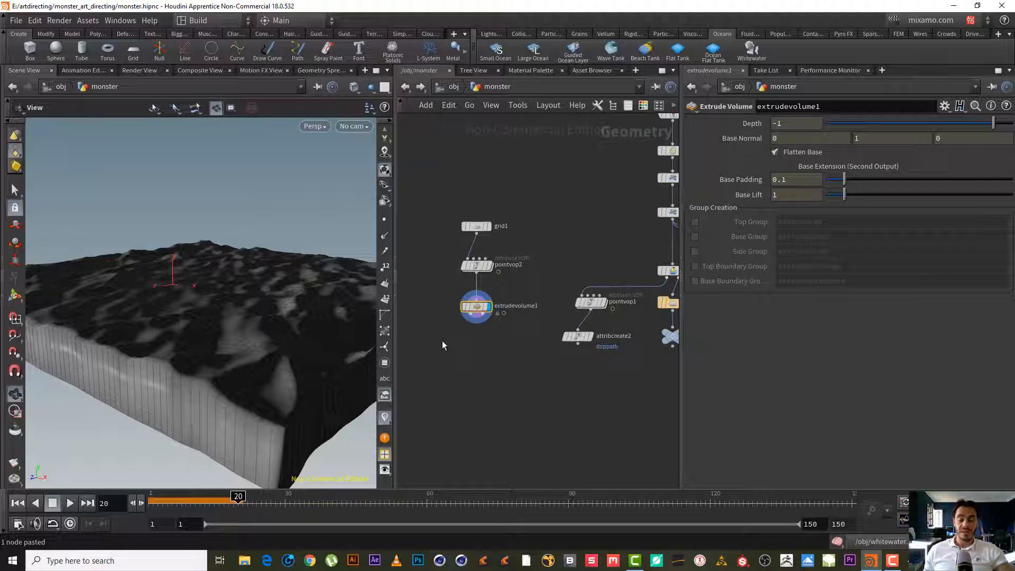
{"action": "scroll", "coordinate": [491, 344], "scroll_direction": "up", "scroll_amount": 3}
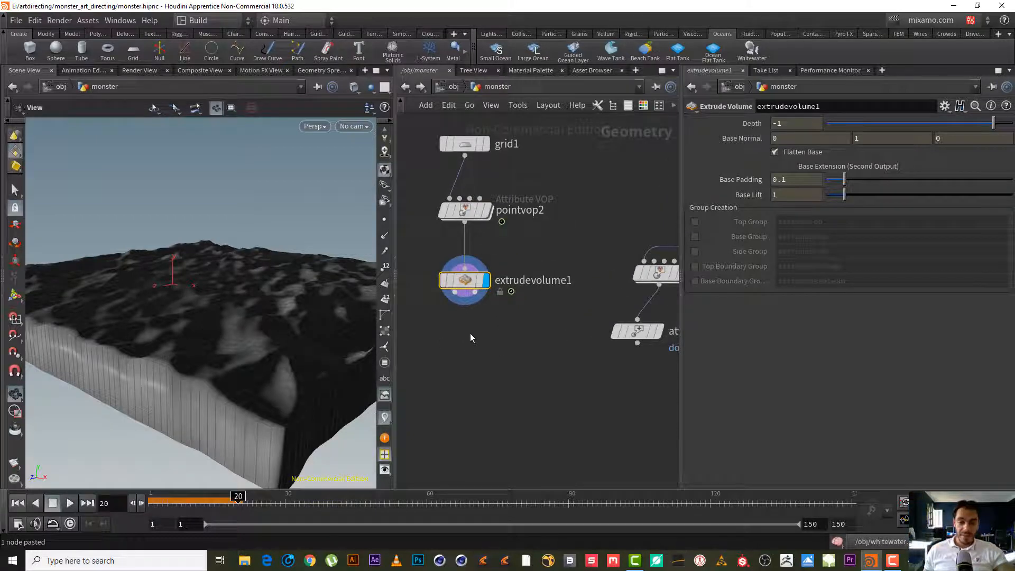
{"action": "middle_click_drag", "start_coordinate": [470, 338], "coordinate": [498, 344]}
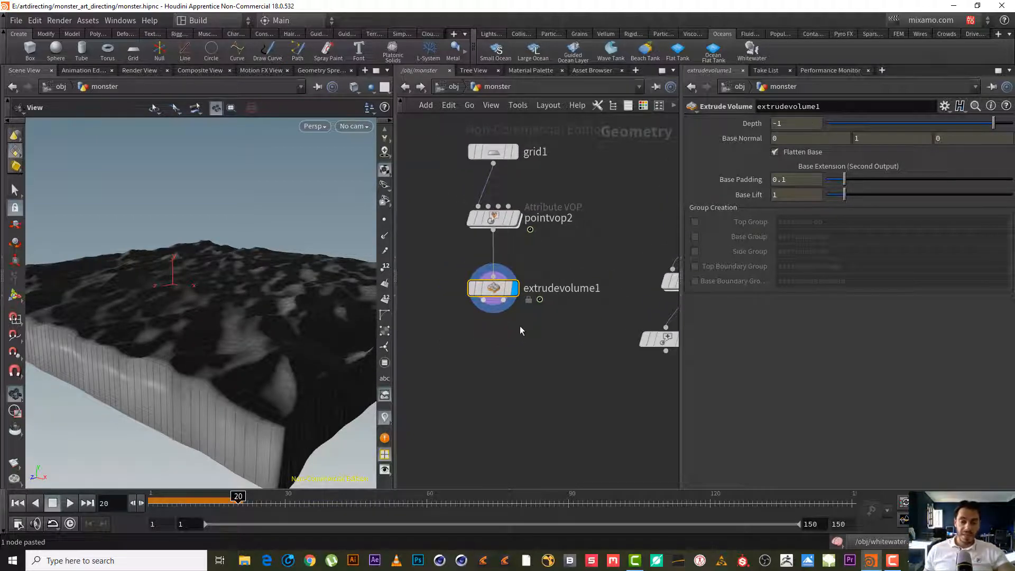
{"action": "scroll", "coordinate": [511, 329], "scroll_direction": "up", "scroll_amount": 2}
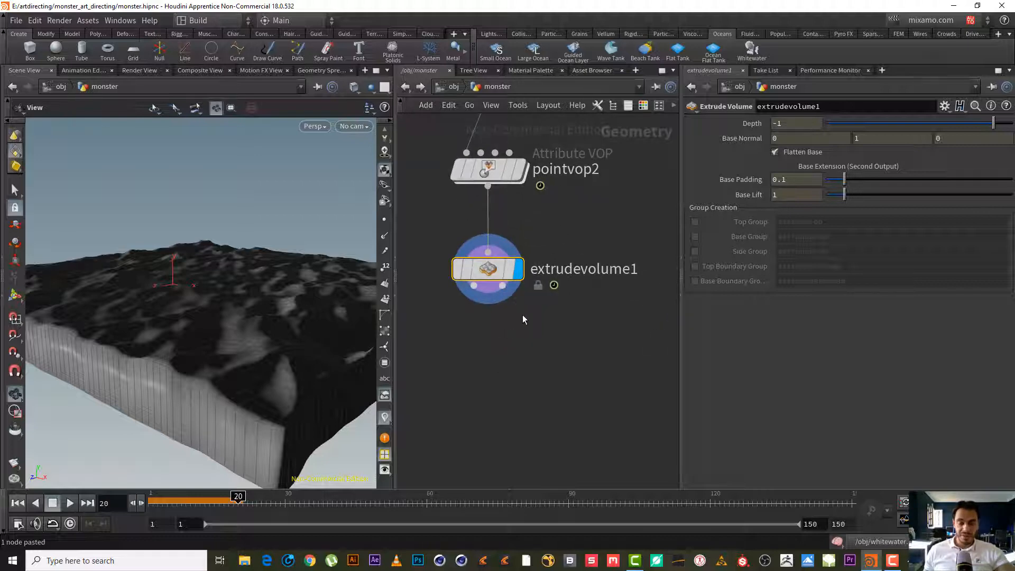
{"action": "middle_click_drag", "start_coordinate": [523, 316], "coordinate": [554, 346]}
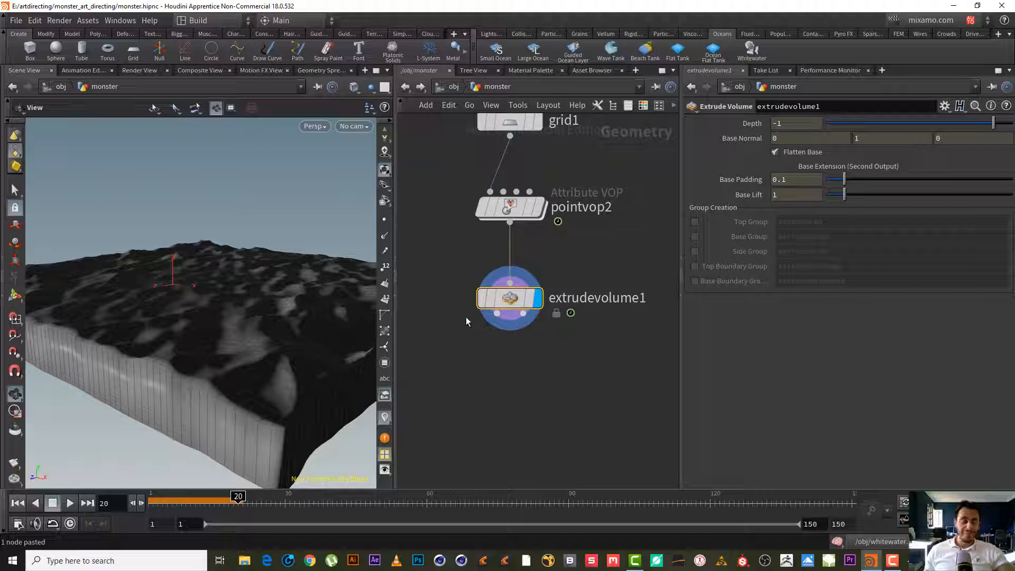
{"action": "mouse_move", "coordinate": [506, 304]}
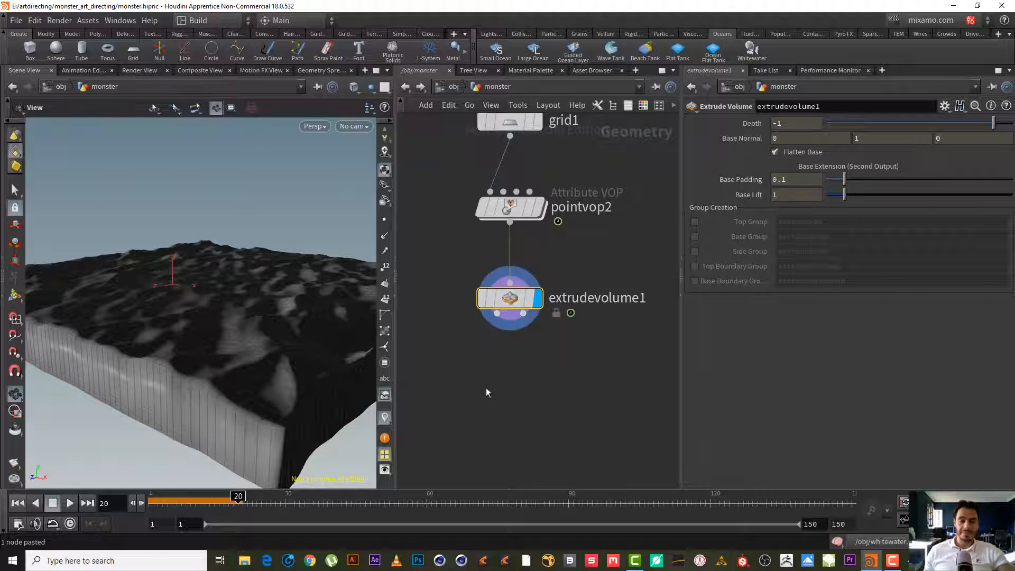
Add a Merge node directly below extrudevolume1.
{"action": "middle_click_drag", "start_coordinate": [535, 377], "coordinate": [516, 430]}
{"action": "key", "text": "Tab"}
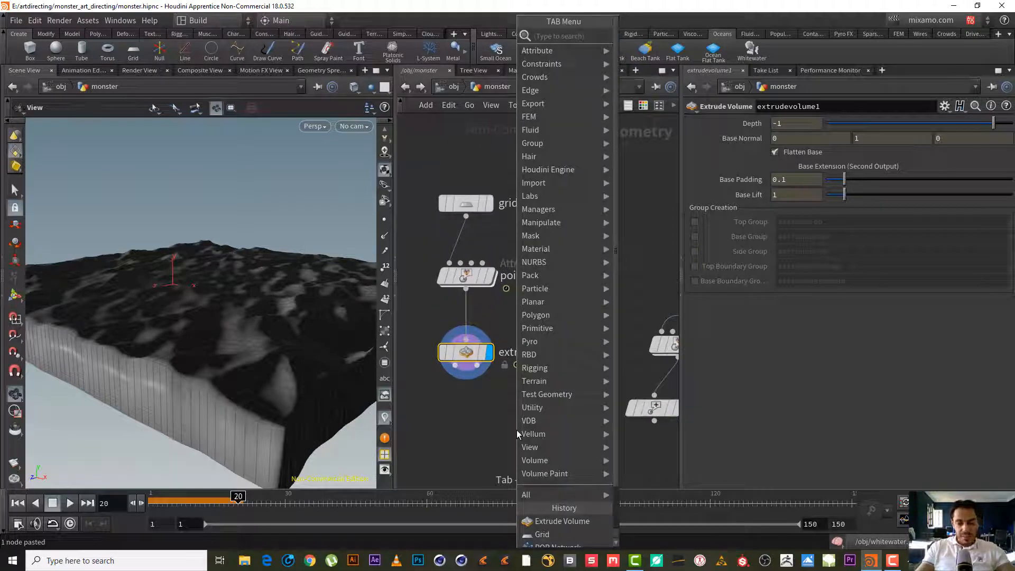
{"action": "type", "text": "ad"}
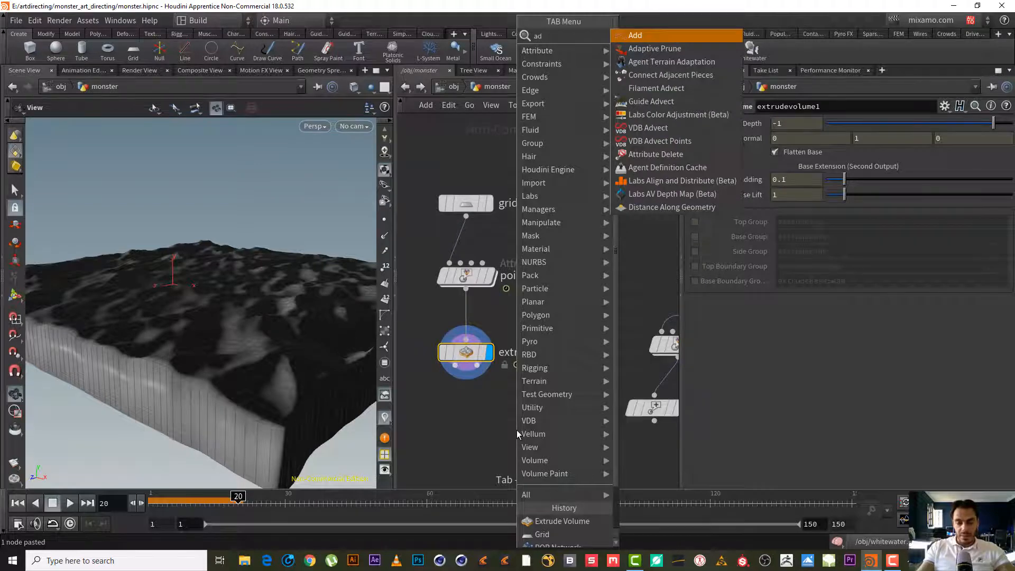
{"action": "key", "text": "BackSpace"}
{"action": "key", "text": "BackSpace"}
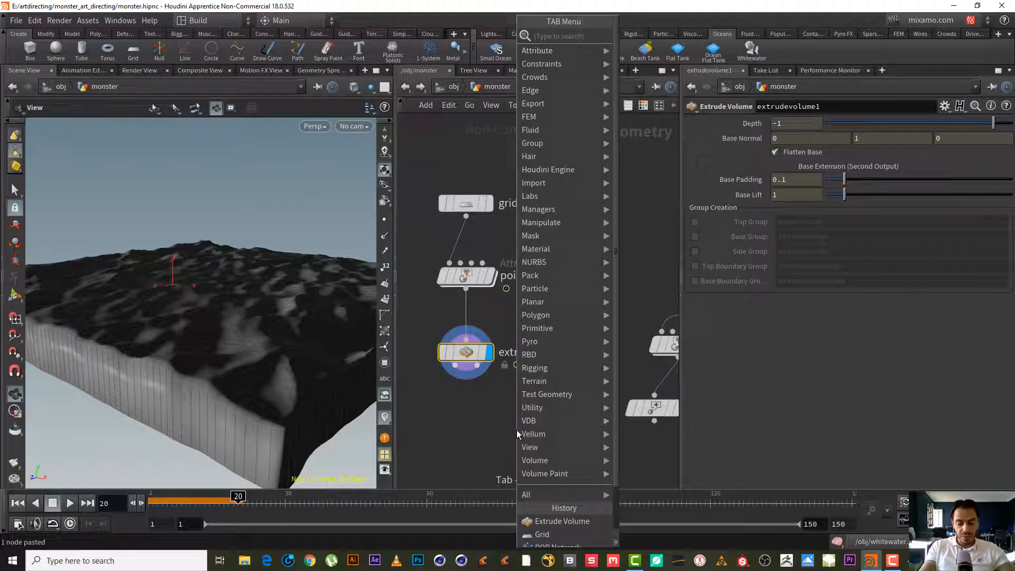
{"action": "type", "text": "mer"}
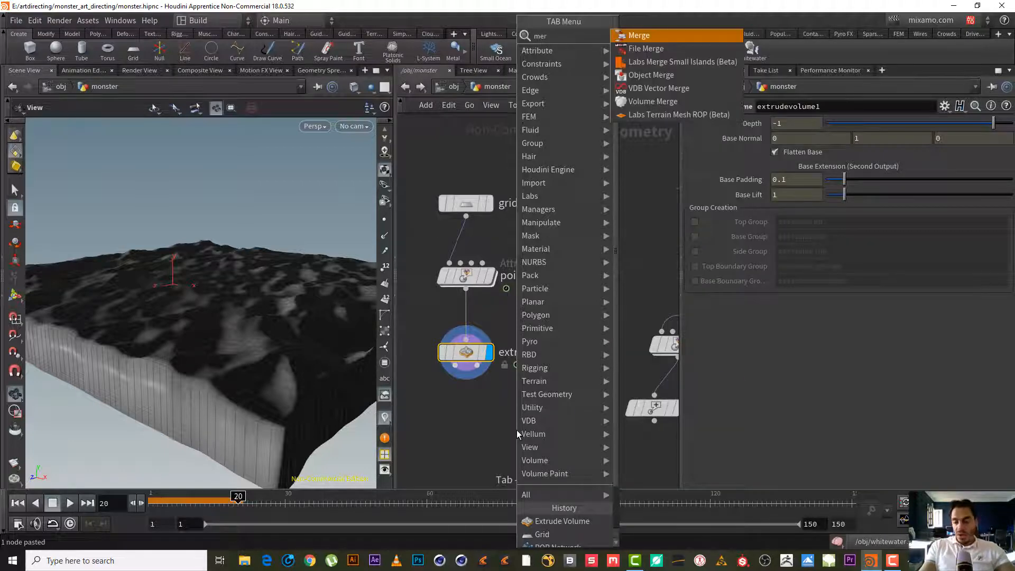
{"action": "key", "text": "Return"}
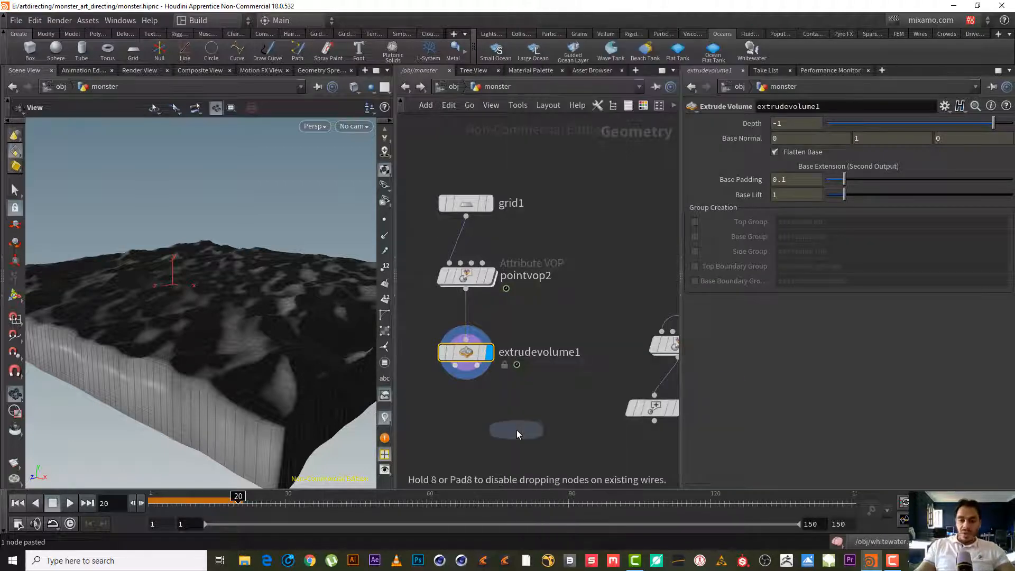
{"action": "left_click", "coordinate": [466, 426]}
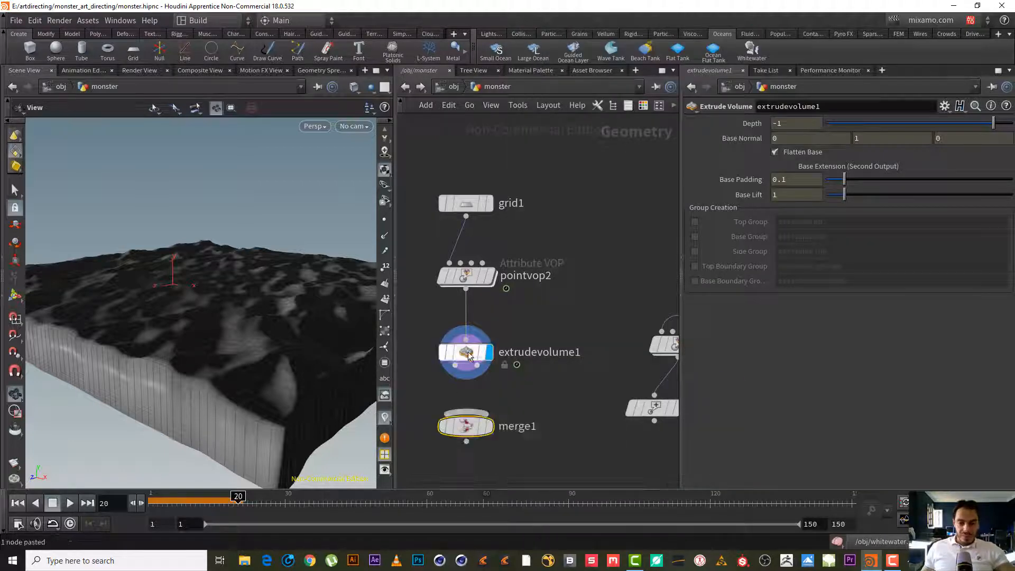
Wire the first output of extrudevolume1 into merge1.
{"action": "left_click_drag", "start_coordinate": [455, 365], "coordinate": [466, 412]}
{"action": "left_click", "coordinate": [466, 412]}
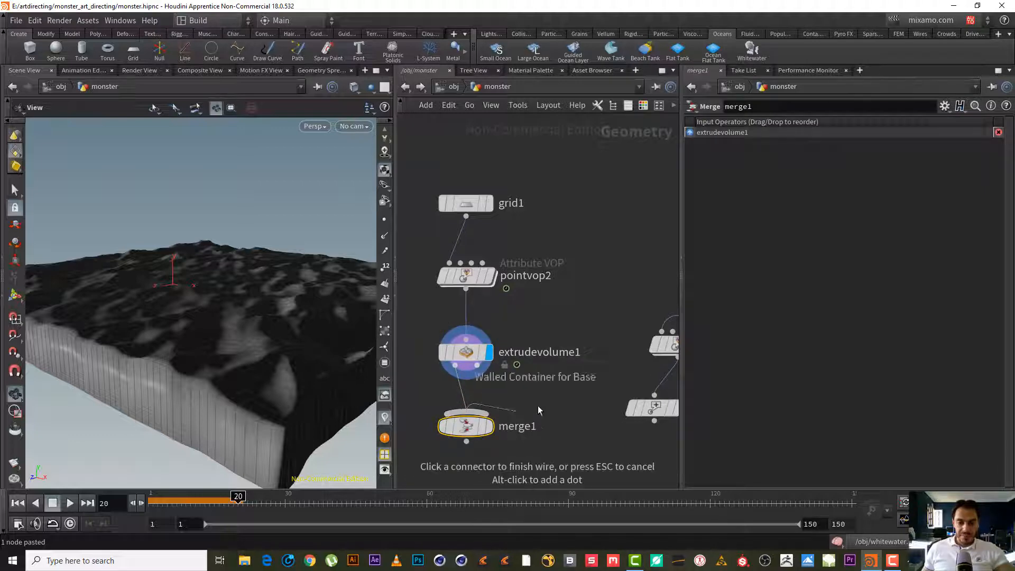
{"action": "left_click", "coordinate": [550, 402]}
{"action": "left_click", "coordinate": [455, 365]}
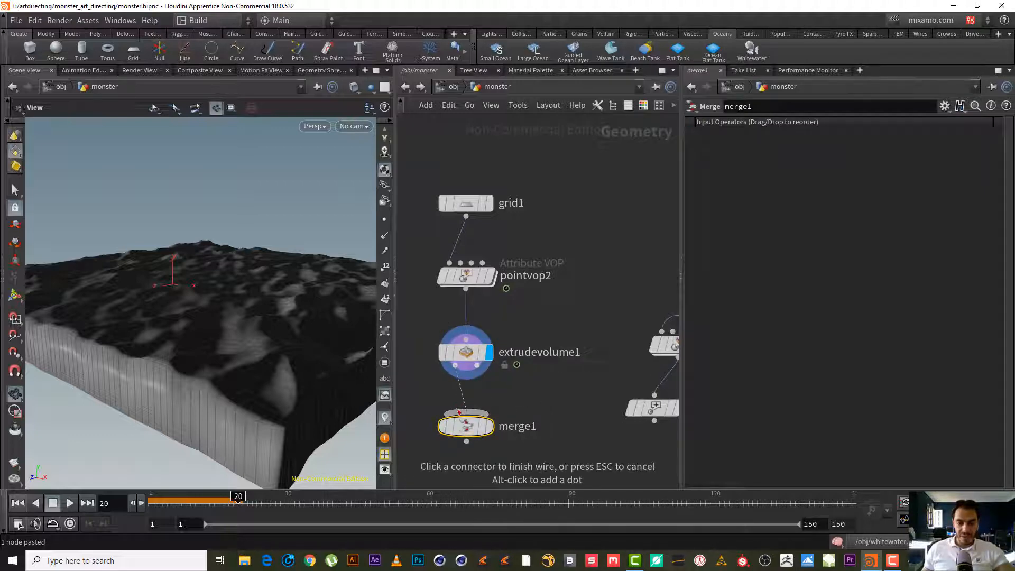
{"action": "left_click", "coordinate": [466, 411]}
Connect the lower Transform node of the monster chain to merge1 and display the merged monster and ocean volume.
{"action": "middle_click_drag", "start_coordinate": [550, 395], "coordinate": [520, 390]}
{"action": "right_click_drag", "start_coordinate": [520, 389], "coordinate": [509, 408]}
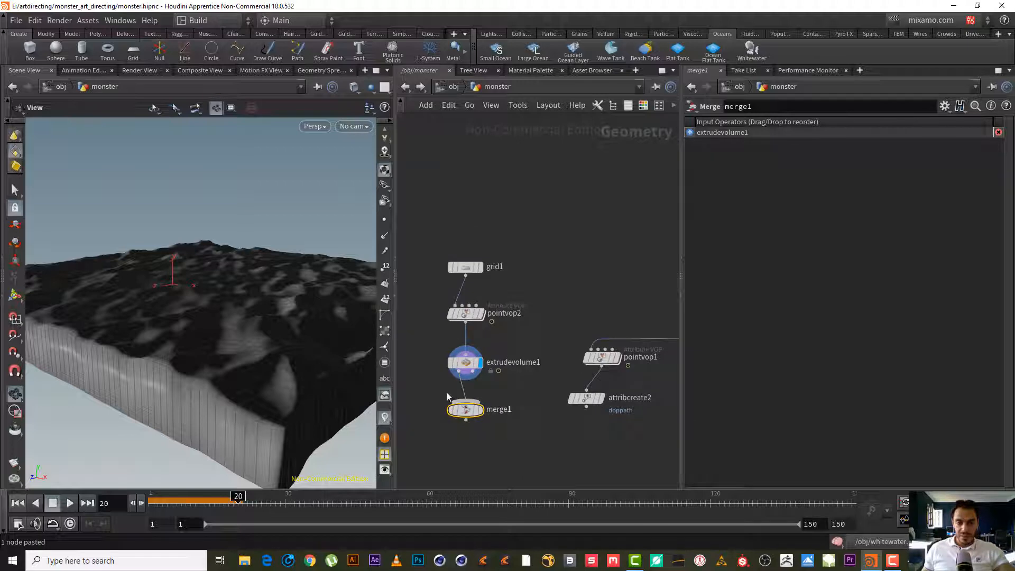
{"action": "middle_click_drag", "start_coordinate": [553, 369], "coordinate": [504, 333]}
{"action": "left_click_drag", "start_coordinate": [572, 411], "coordinate": [567, 334]}
{"action": "left_click", "coordinate": [587, 256]}
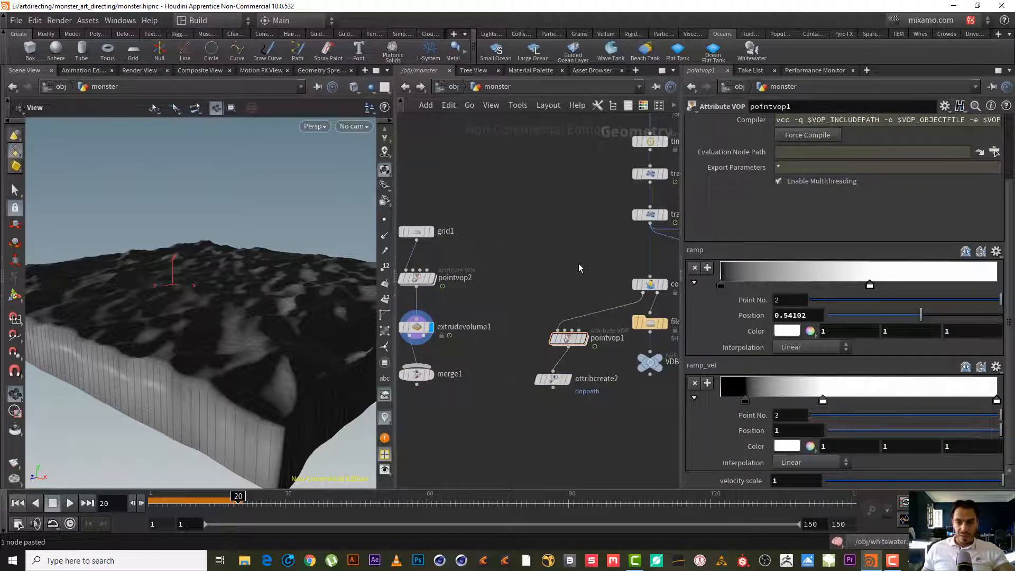
{"action": "middle_click_drag", "start_coordinate": [579, 263], "coordinate": [565, 289]}
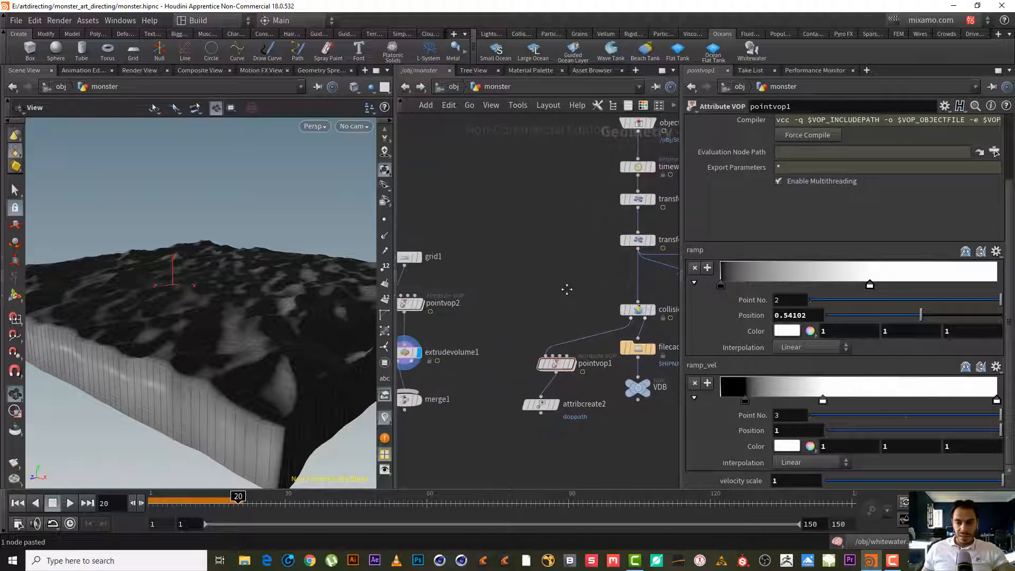
{"action": "left_click", "coordinate": [637, 255]}
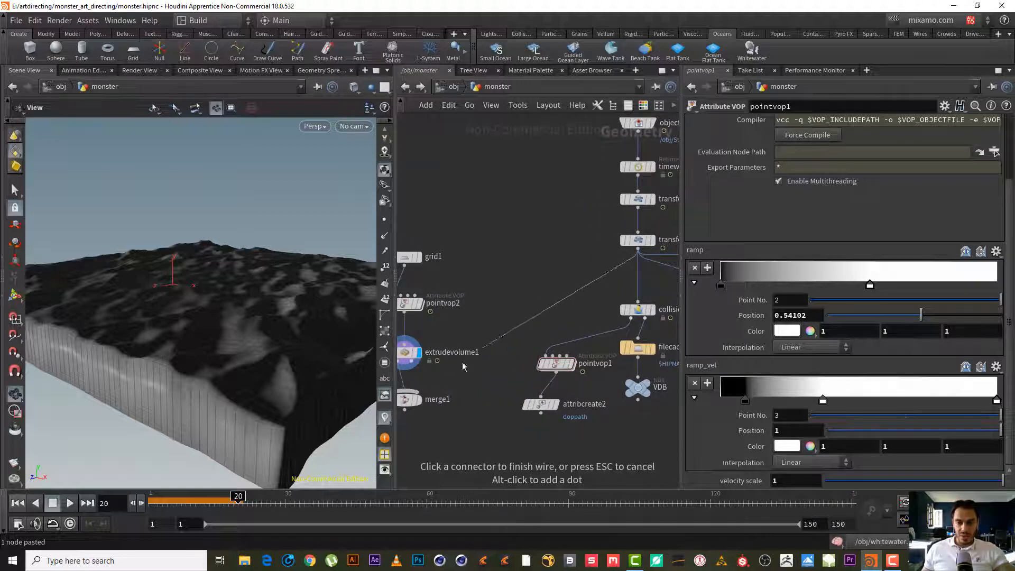
{"action": "left_click", "coordinate": [422, 401]}
{"action": "left_click_drag", "start_coordinate": [226, 287], "coordinate": [219, 243]}
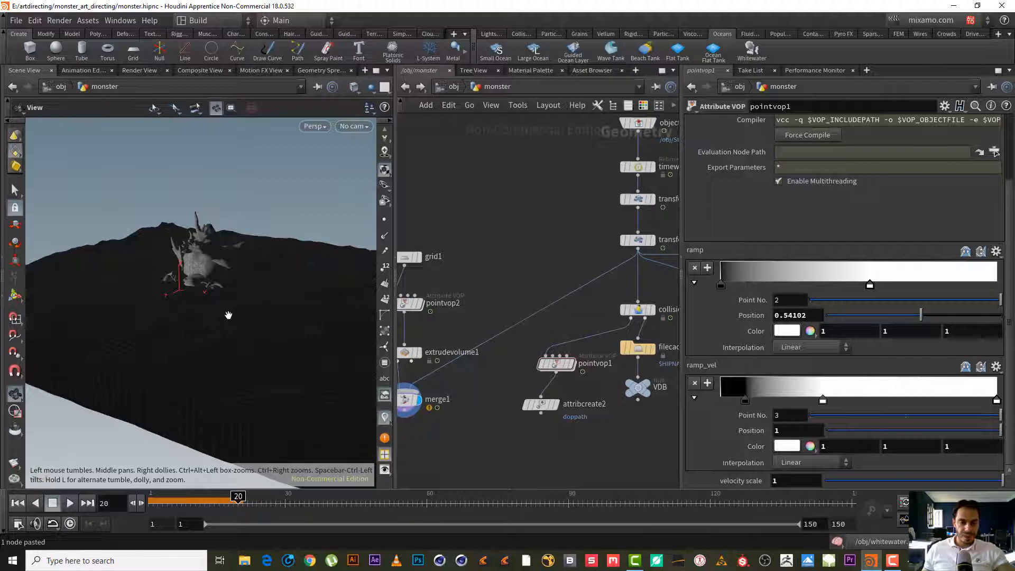
{"action": "middle_click_drag", "start_coordinate": [454, 426], "coordinate": [546, 304]}
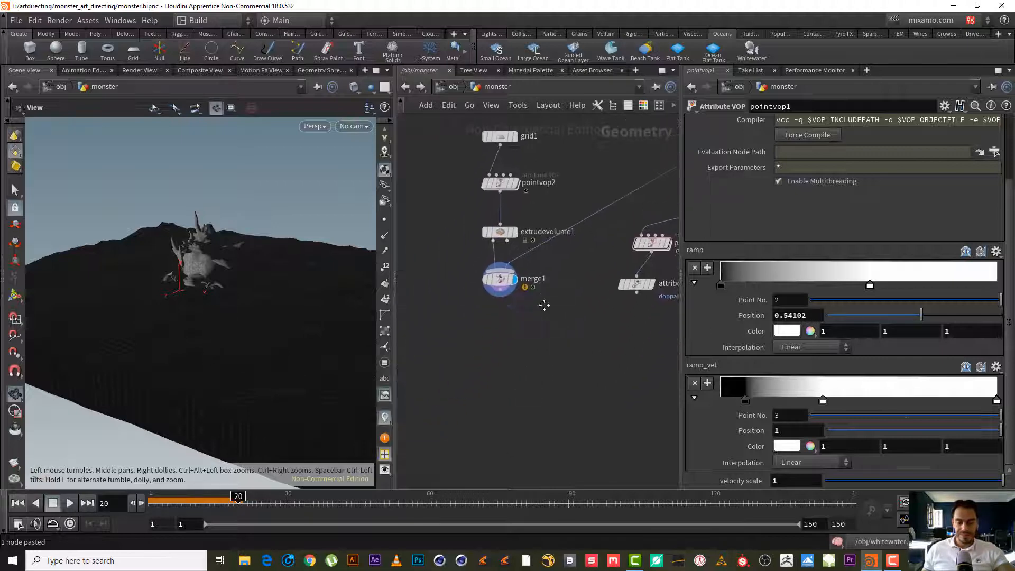
Add the monster object as a deforming collision object to the whitewater_SPRAY particle simulation.
{"action": "left_click", "coordinate": [499, 283]}
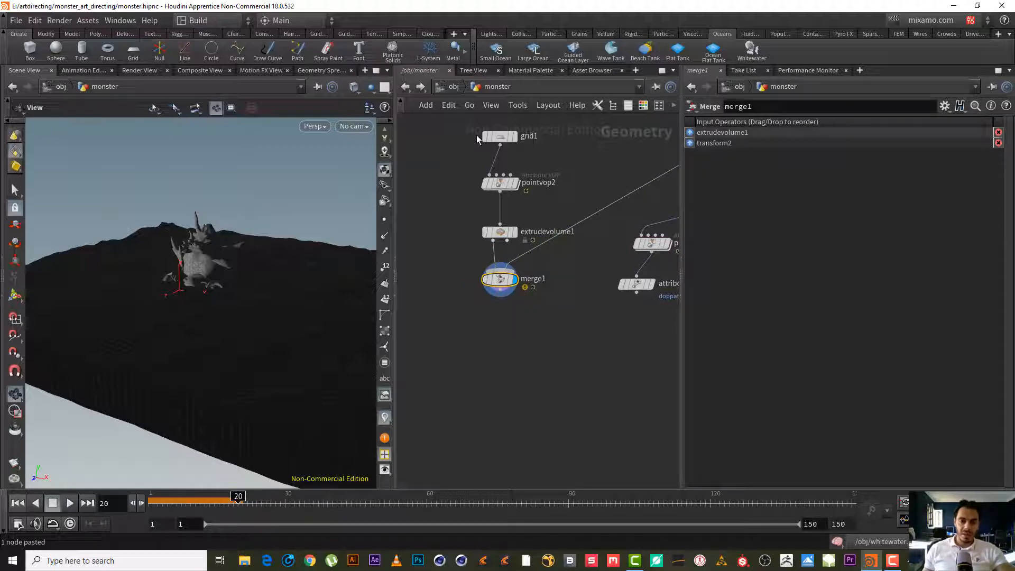
{"action": "left_click", "coordinate": [452, 86]}
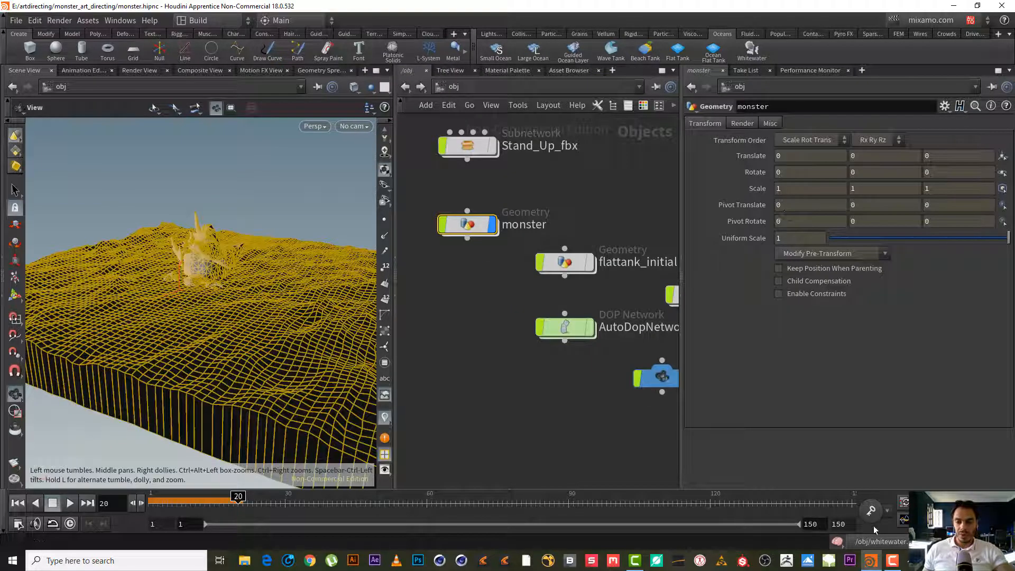
{"action": "left_click", "coordinate": [880, 541]}
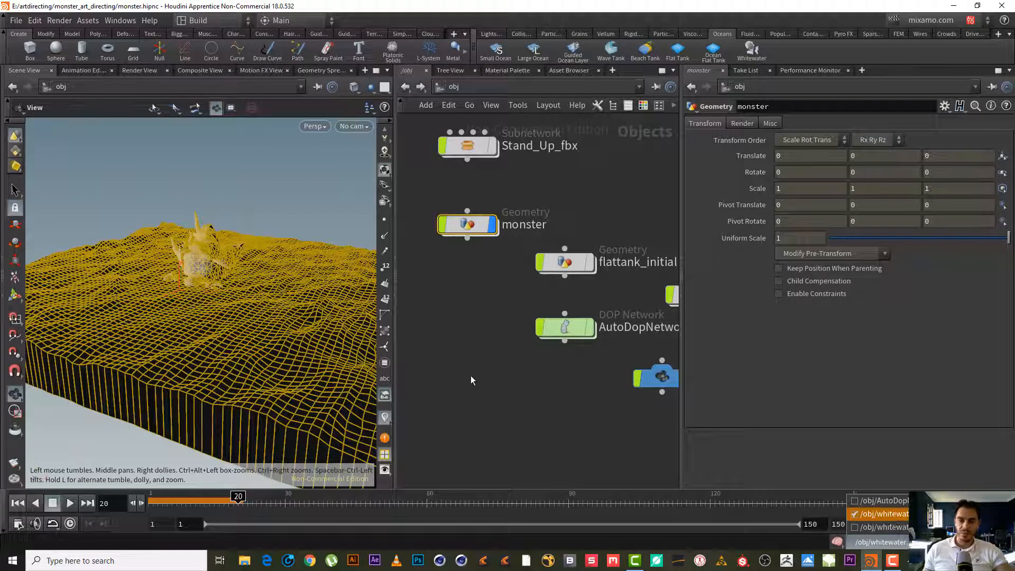
{"action": "left_click", "coordinate": [522, 33]}
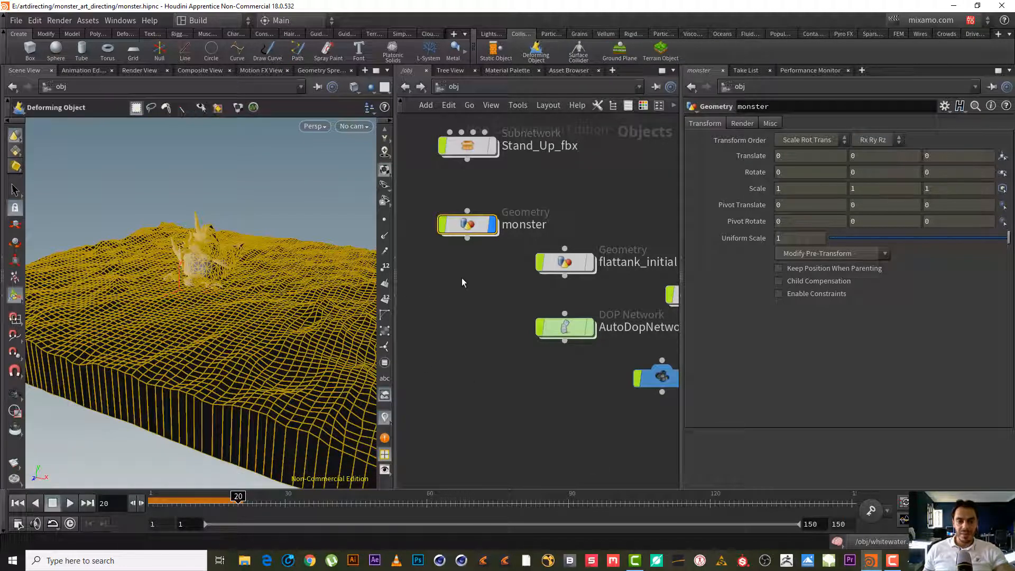
{"action": "left_click", "coordinate": [215, 284]}
{"action": "key", "text": "Return"}
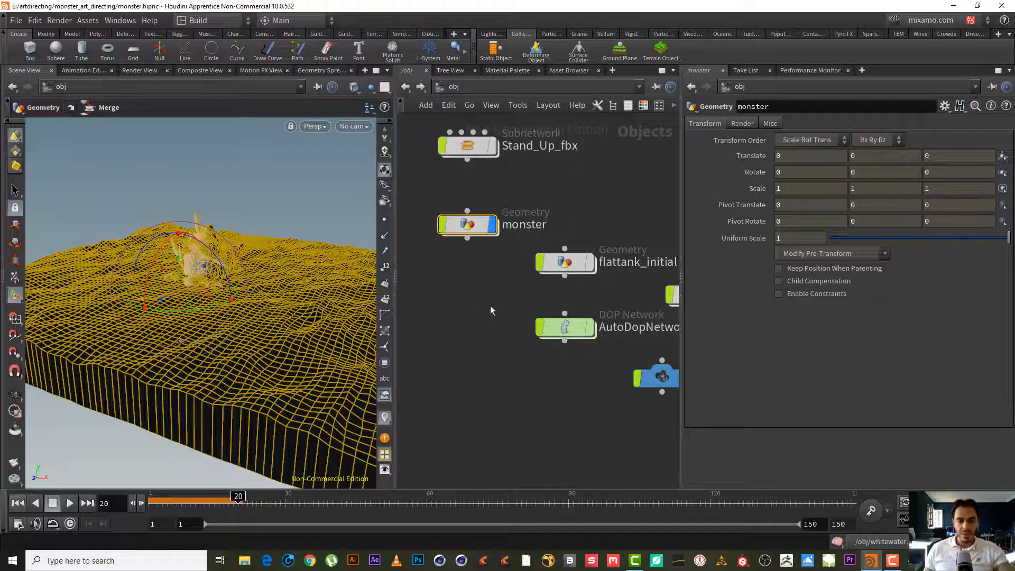
Open the popnet inside whitewater_SPRAY and lay out all of its nodes automatically.
{"action": "mouse_move", "coordinate": [502, 318]}
{"action": "middle_mouse_down"}
{"action": "mouse_move", "coordinate": [454, 298]}
{"action": "mouse_move", "coordinate": [449, 275]}
{"action": "mouse_move", "coordinate": [463, 306]}
{"action": "mouse_move", "coordinate": [408, 322]}
{"action": "mouse_move", "coordinate": [347, 274]}
{"action": "middle_mouse_up"}
{"action": "mouse_move", "coordinate": [629, 325]}
{"action": "middle_mouse_down"}
{"action": "mouse_move", "coordinate": [476, 279]}
{"action": "mouse_move", "coordinate": [497, 258]}
{"action": "mouse_move", "coordinate": [630, 384]}
{"action": "mouse_move", "coordinate": [619, 352]}
{"action": "mouse_move", "coordinate": [415, 214]}
{"action": "mouse_move", "coordinate": [407, 227]}
{"action": "middle_mouse_up"}
{"action": "scroll", "coordinate": [634, 369], "scroll_direction": "down", "scroll_amount": 5}
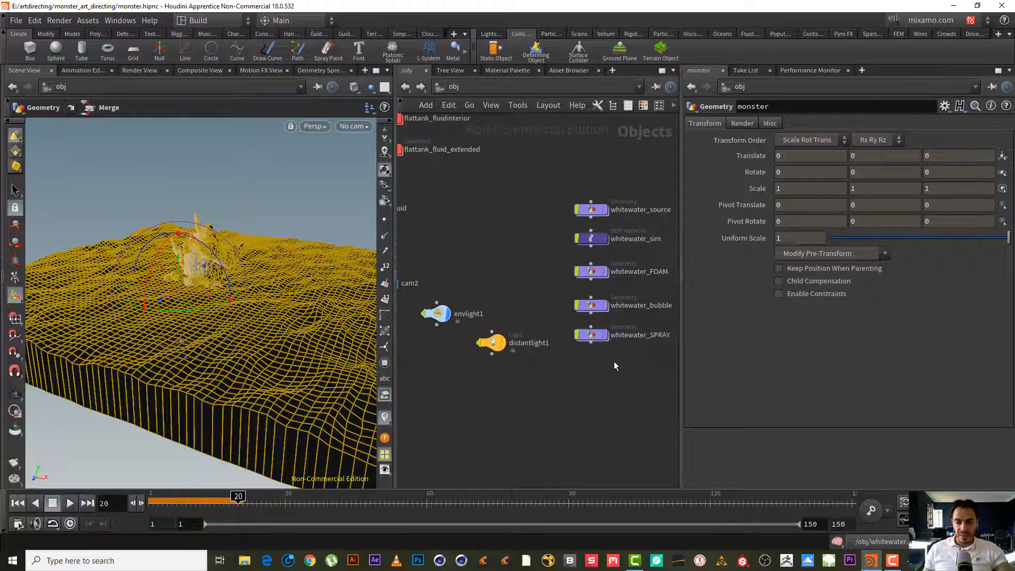
{"action": "left_click", "coordinate": [592, 337]}
{"action": "double_click", "coordinate": [593, 336]}
{"action": "double_click", "coordinate": [578, 446]}
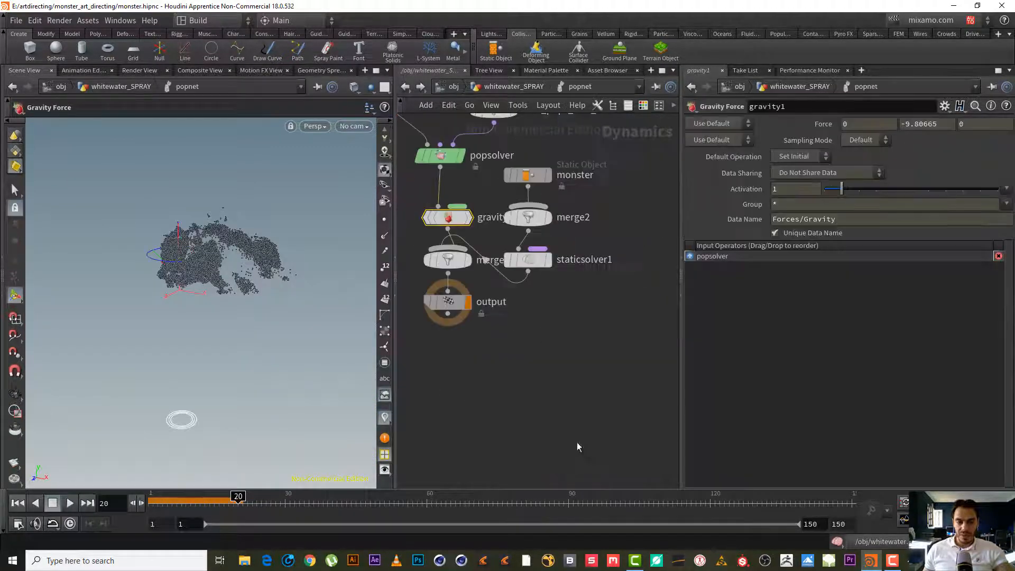
{"action": "key", "text": "l"}
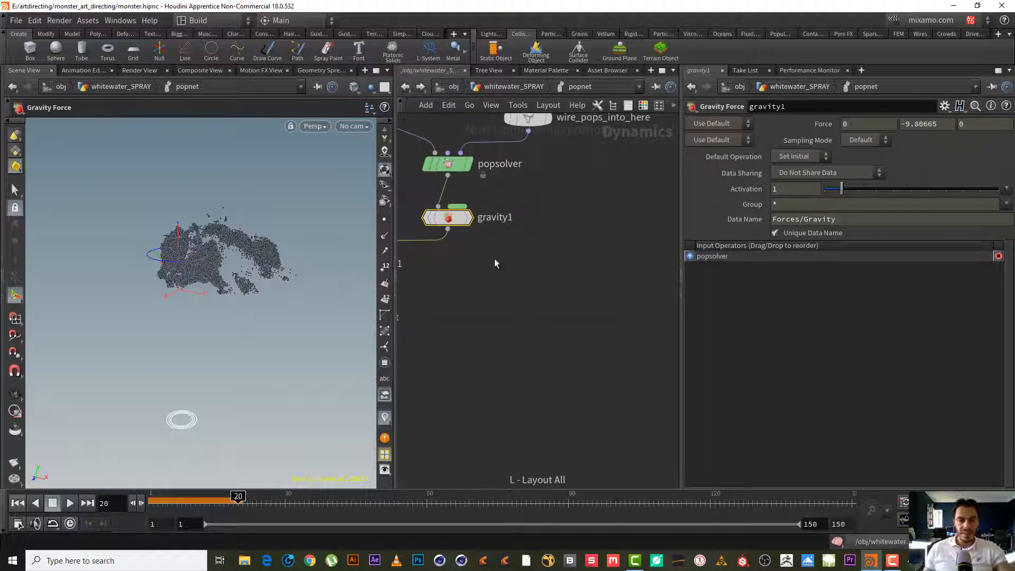
Inspect the monster static object's collision volume at frame 1 by temporarily showing its collision guide.
{"action": "left_click", "coordinate": [457, 218]}
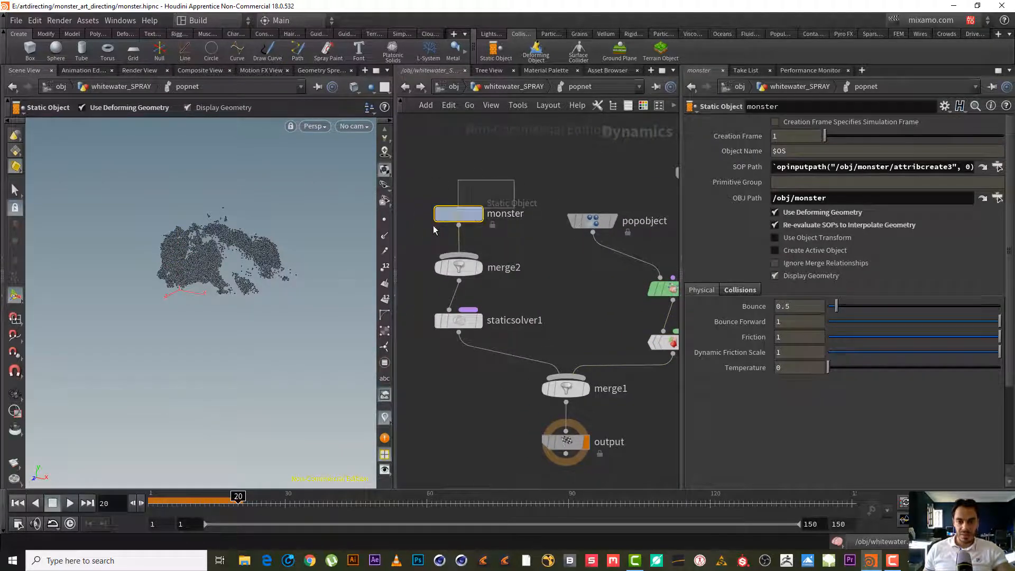
{"action": "left_click", "coordinate": [739, 292]}
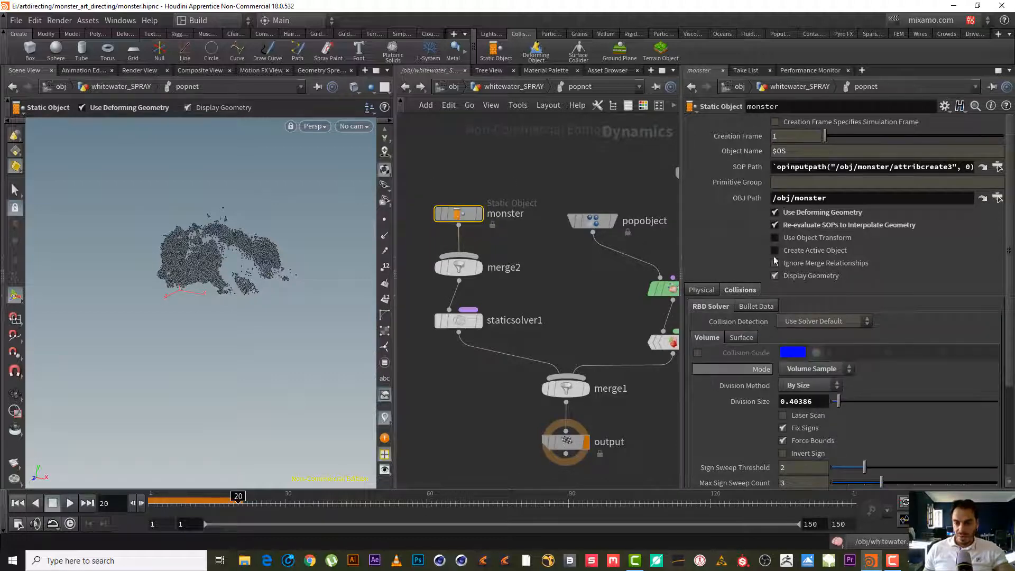
{"action": "left_click", "coordinate": [698, 353]}
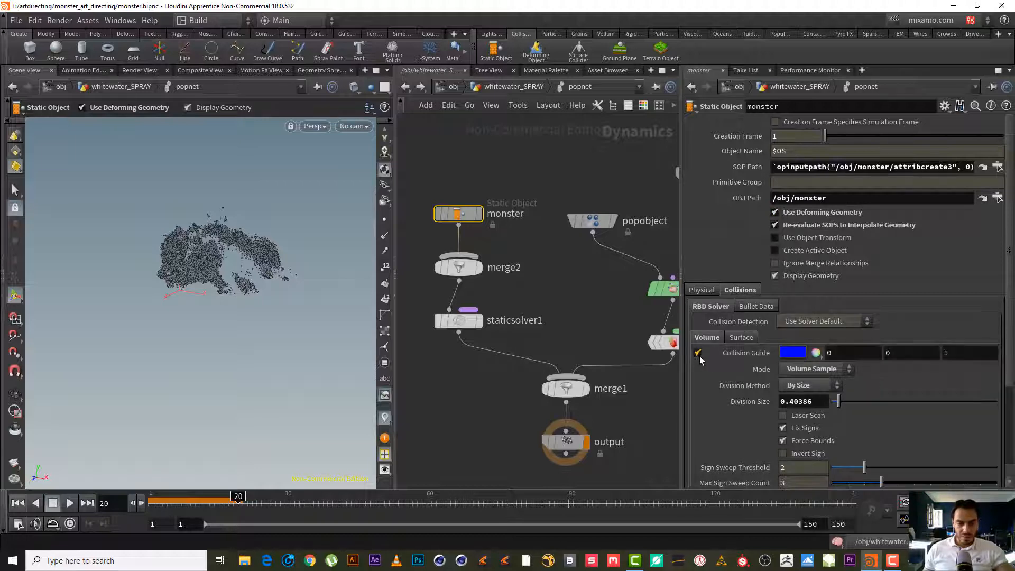
{"action": "left_click", "coordinate": [17, 505]}
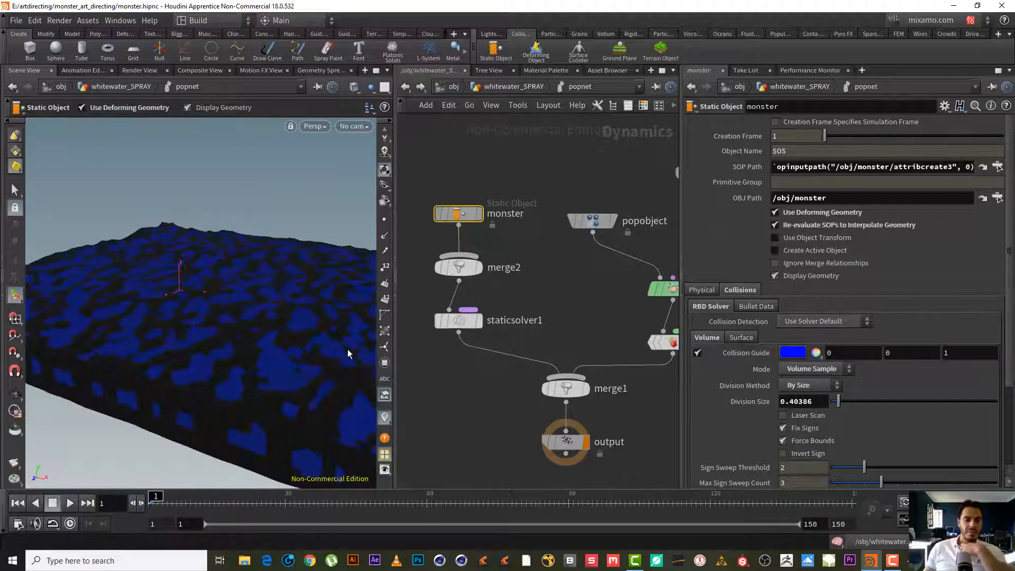
{"action": "left_click", "coordinate": [698, 353]}
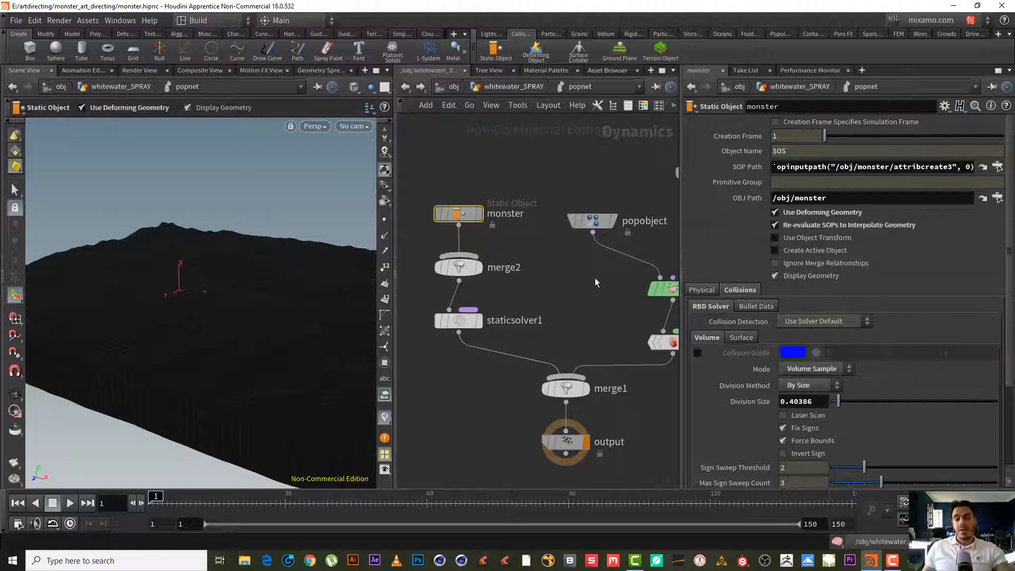
In the popsolver's collision behavior, enable Add Hit Attributes and set the response to Die.
{"action": "middle_click_drag", "start_coordinate": [589, 278], "coordinate": [488, 273]}
{"action": "left_click_drag", "start_coordinate": [630, 315], "coordinate": [534, 268]}
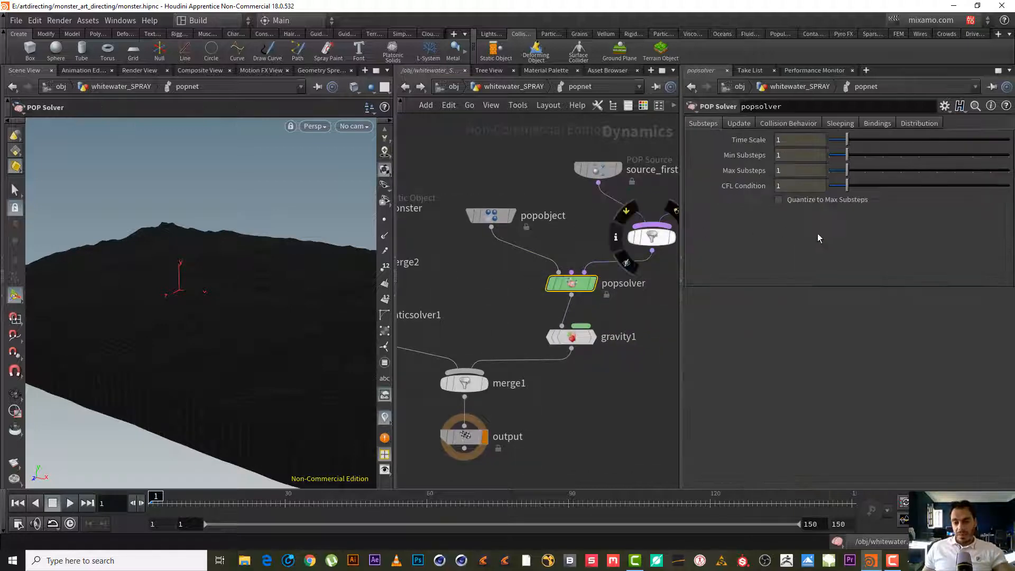
{"action": "left_click", "coordinate": [786, 126]}
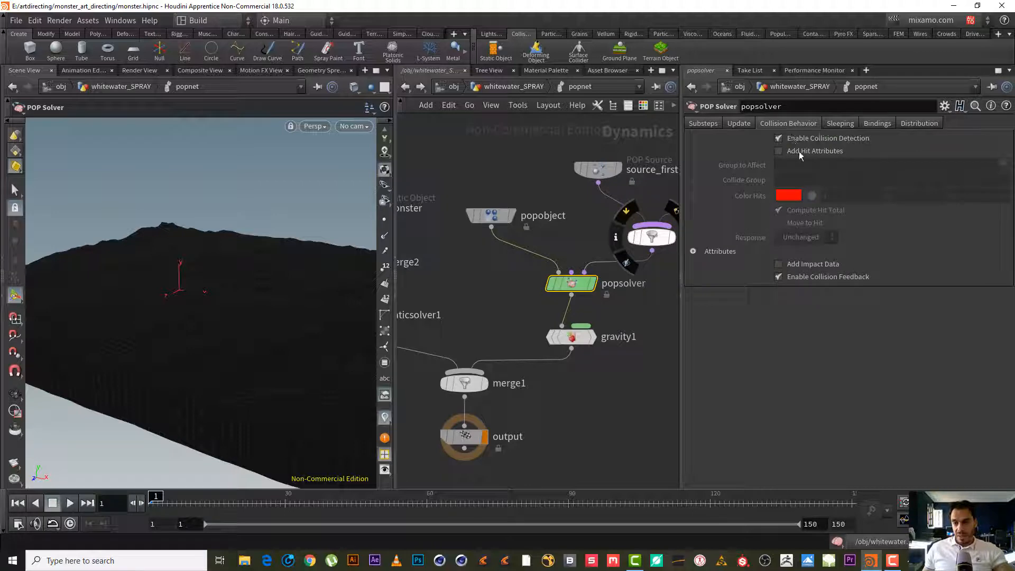
{"action": "left_click", "coordinate": [798, 151]}
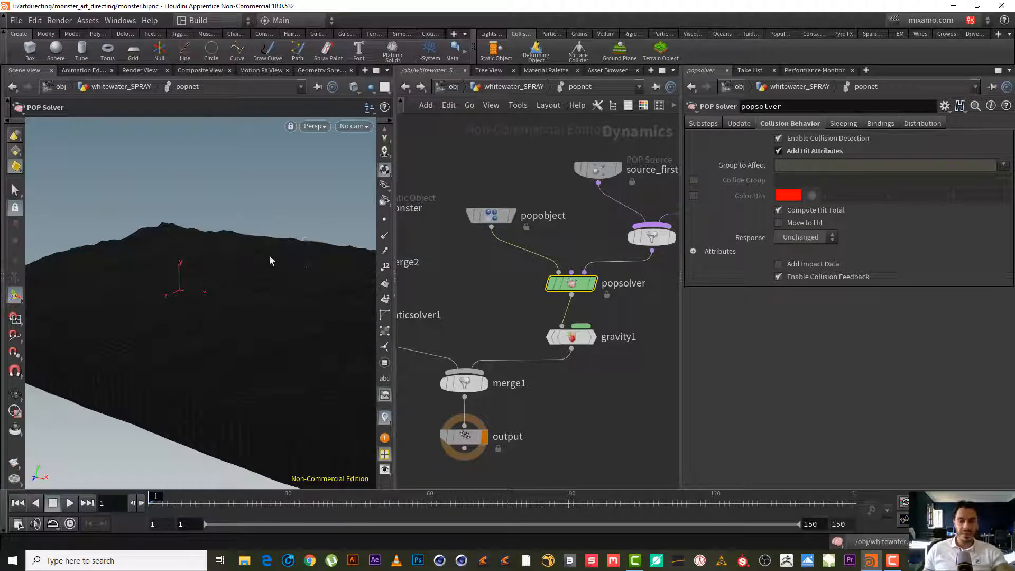
{"action": "left_click", "coordinate": [803, 238]}
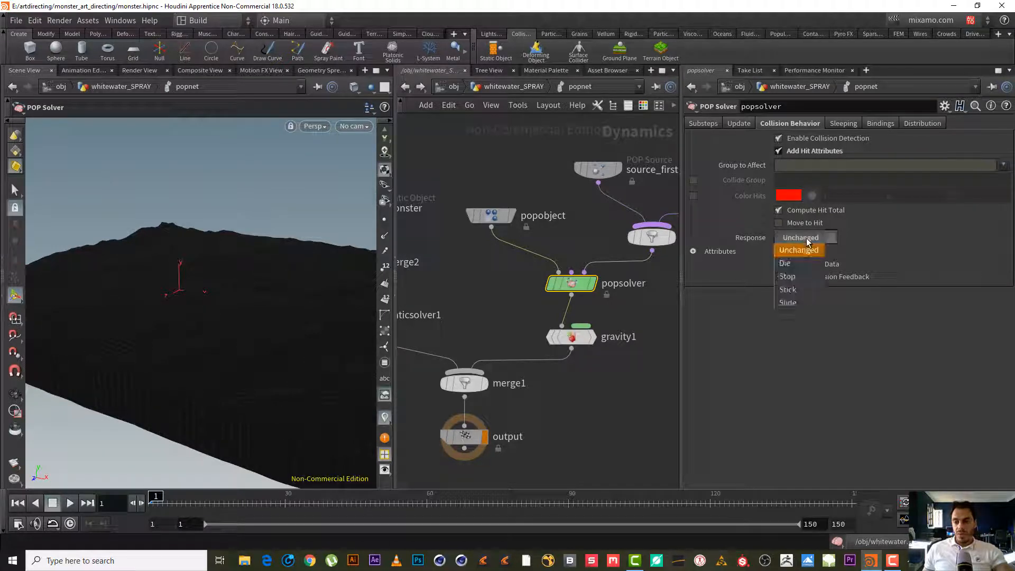
{"action": "left_click", "coordinate": [807, 266]}
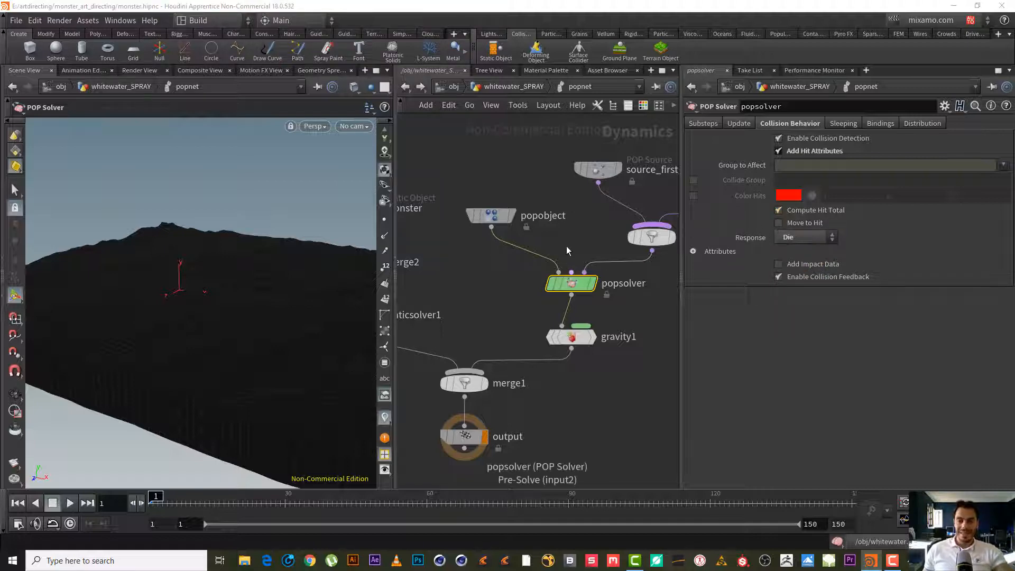
{"action": "middle_click_drag", "start_coordinate": [614, 382], "coordinate": [589, 386]}
{"action": "scroll", "coordinate": [589, 386], "scroll_direction": "down", "scroll_amount": 1}
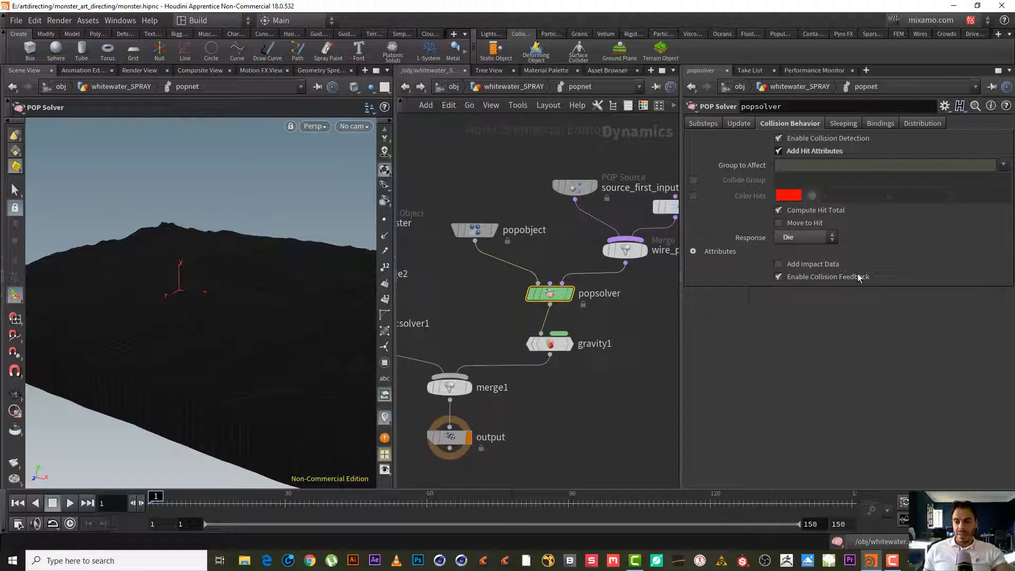
{"action": "left_click", "coordinate": [706, 125]}
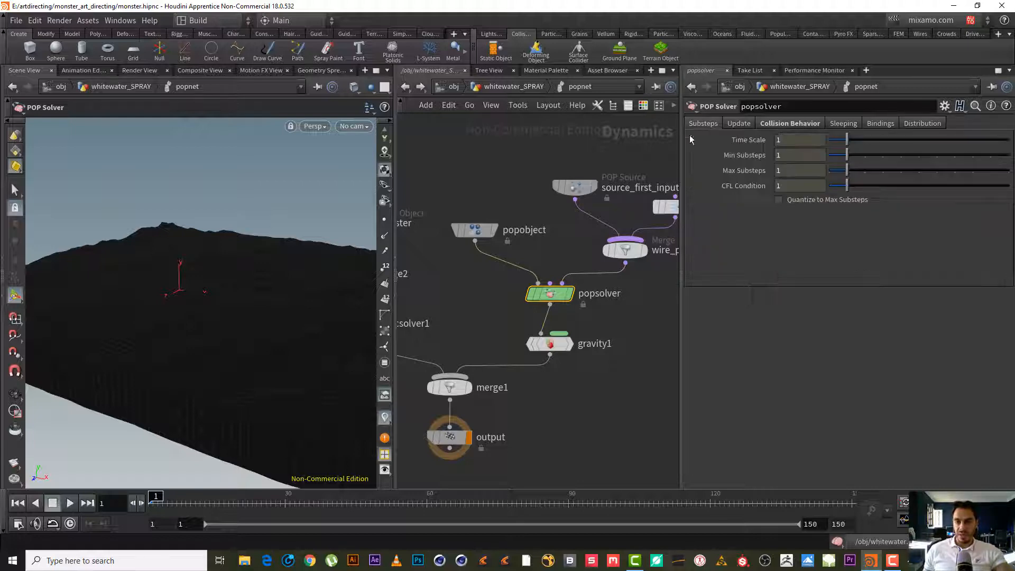
Copy the popobject node's name and set it as the object that the popnet merges.
{"action": "left_click", "coordinate": [509, 89]}
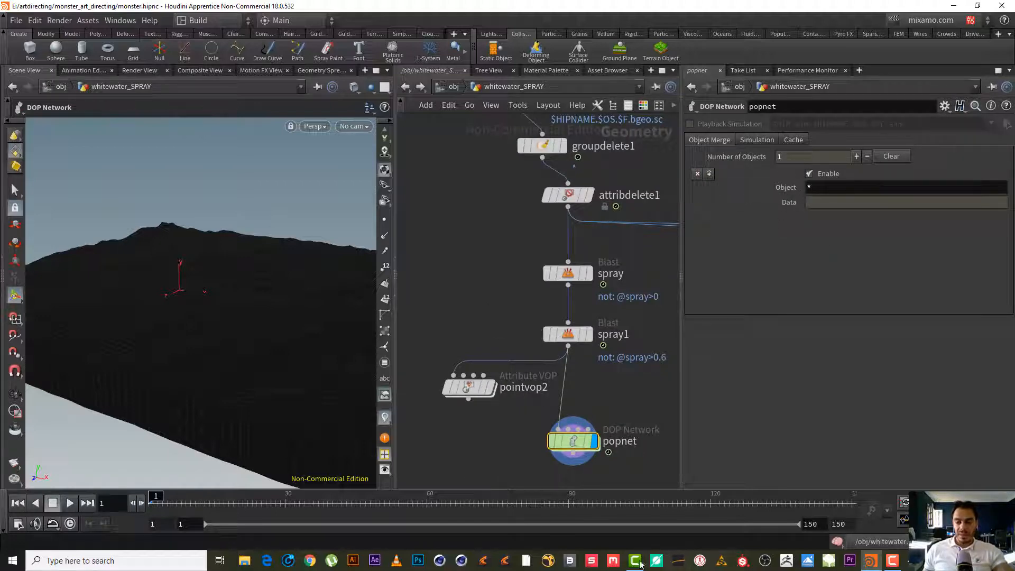
{"action": "double_click", "coordinate": [573, 441]}
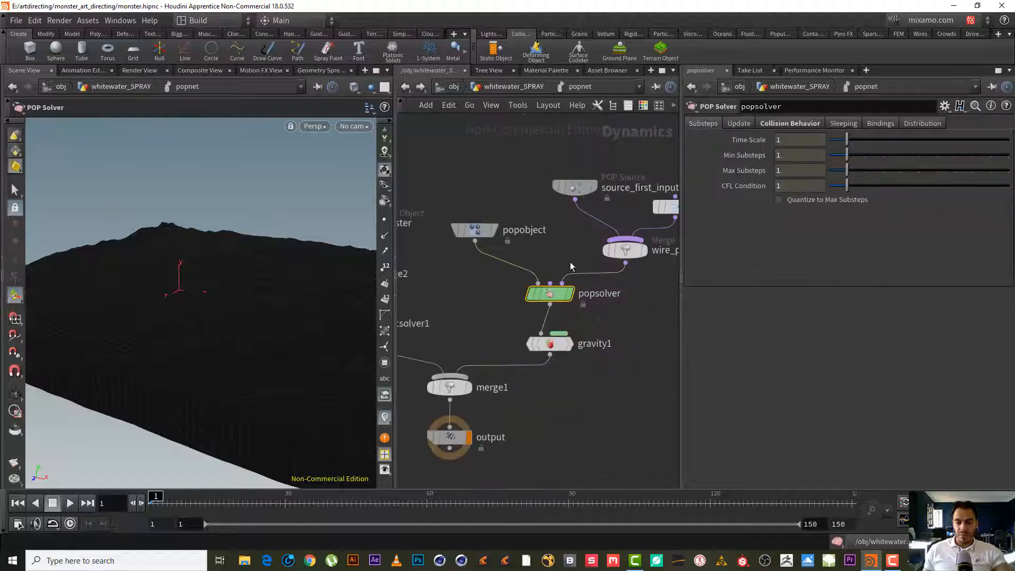
{"action": "double_click", "coordinate": [522, 229]}
{"action": "key", "text": "ctrl+c"}
{"action": "key", "text": "Escape"}
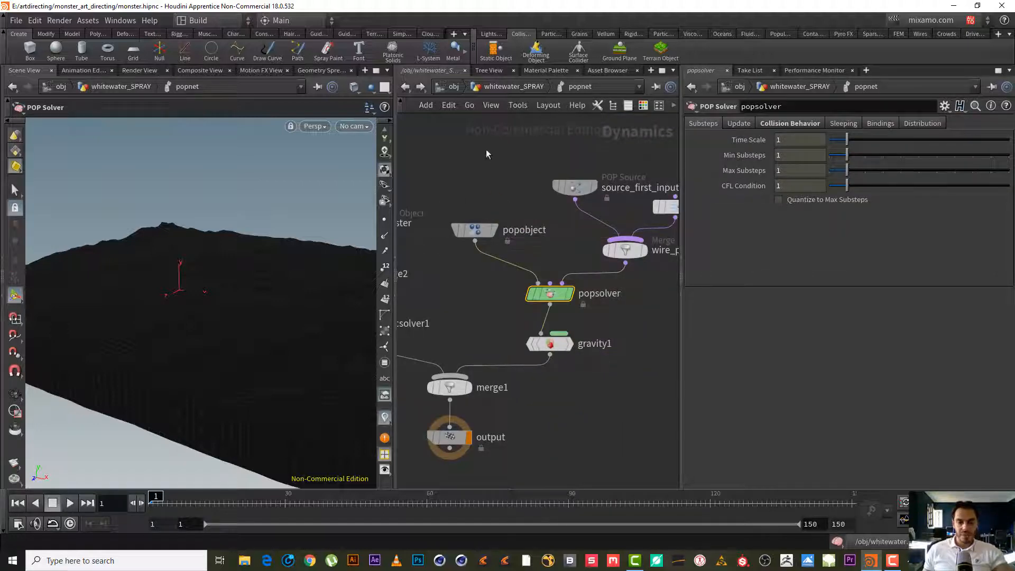
{"action": "left_click", "coordinate": [517, 86]}
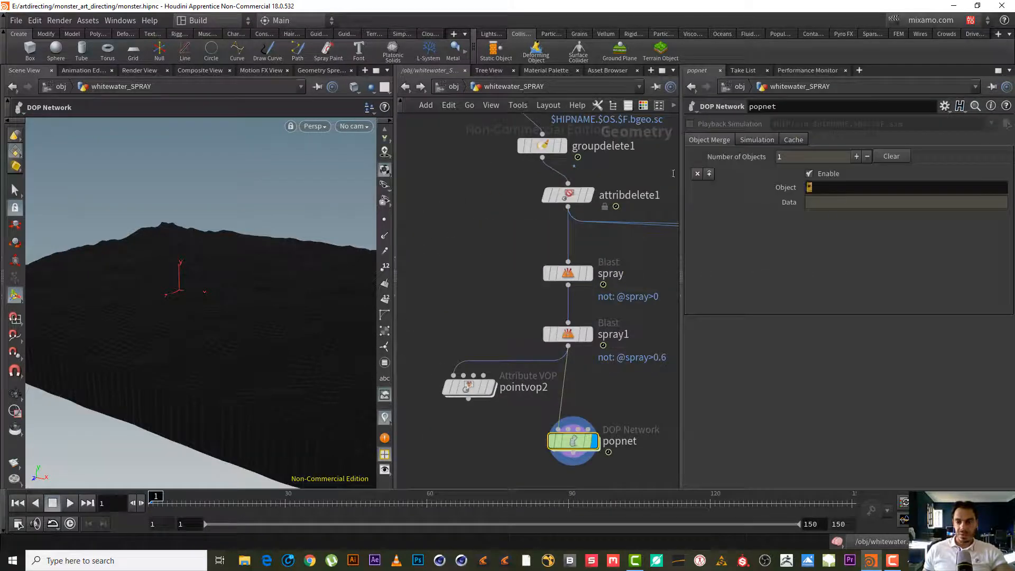
{"action": "key", "text": "ctrl+v"}
{"action": "key", "text": "Return"}
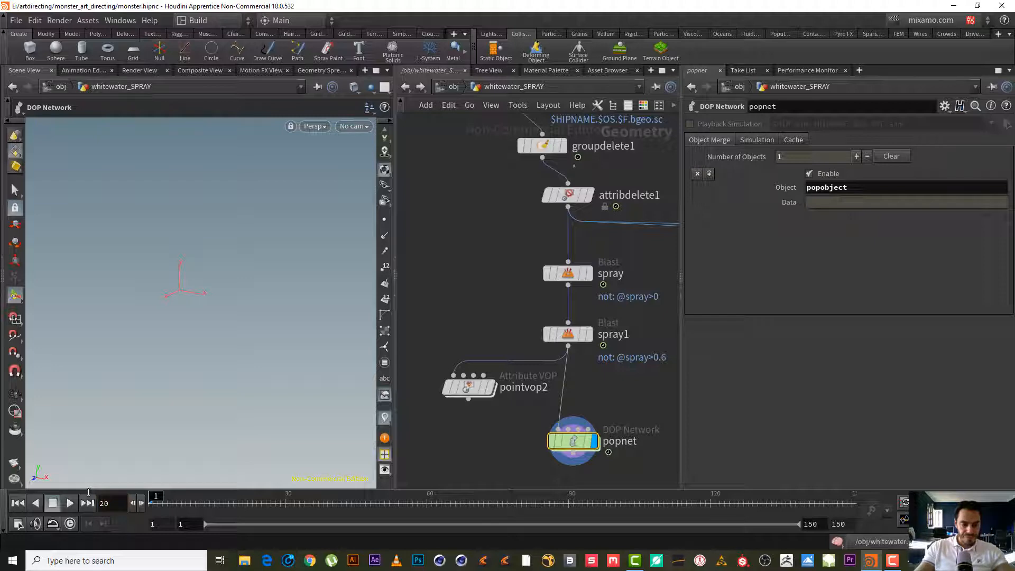
Simulate the spray particles up to frame 20 and inspect them in the viewport.
{"action": "left_click", "coordinate": [902, 565]}
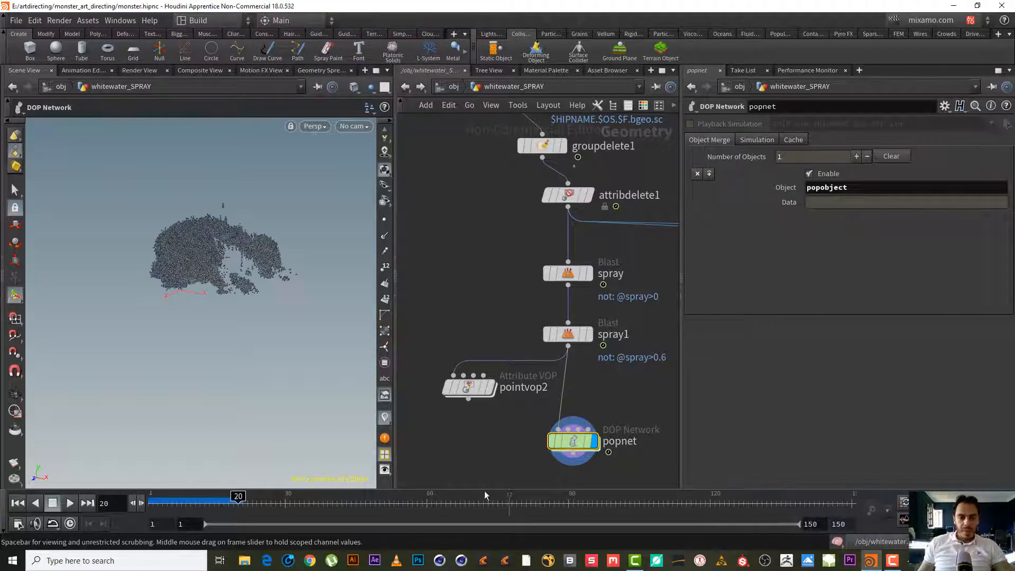
{"action": "left_click_drag", "start_coordinate": [205, 330], "coordinate": [233, 253], "text": "alt"}
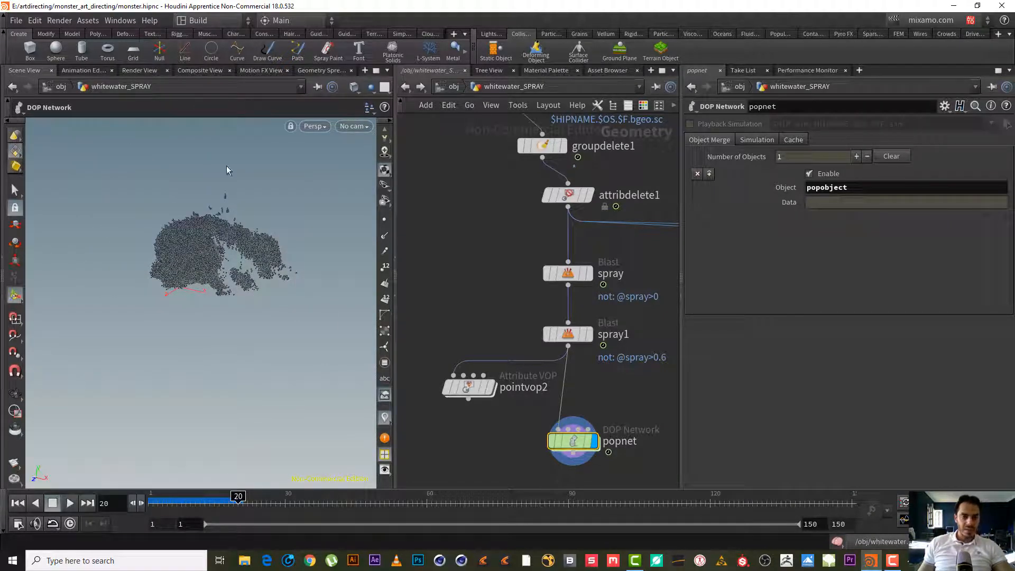
Inside the popnet, insert a POP Drag node between popwind1 and the wire_pops_into_here merge.
{"action": "double_click", "coordinate": [574, 441]}
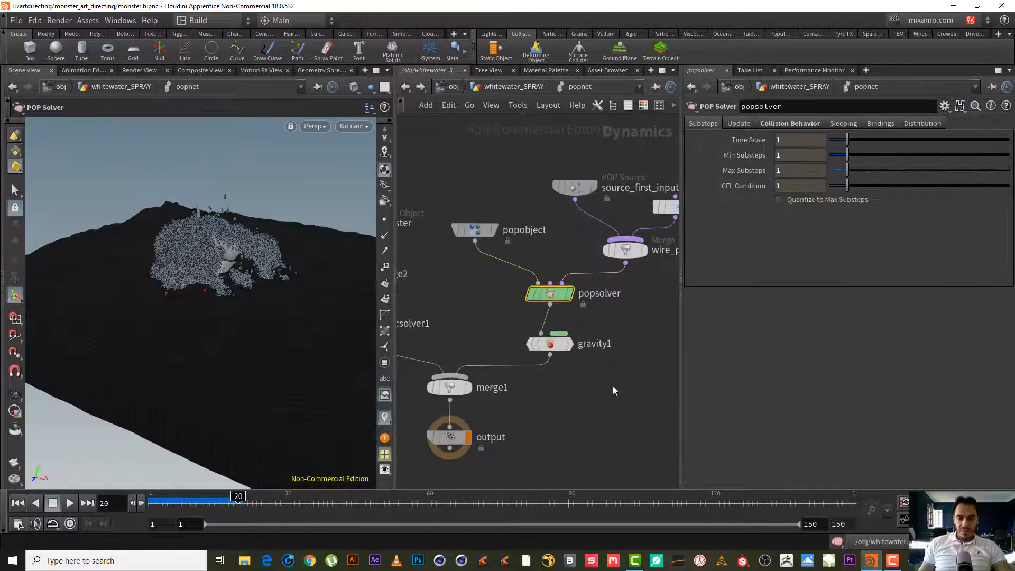
{"action": "middle_click_drag", "start_coordinate": [613, 330], "coordinate": [470, 407]}
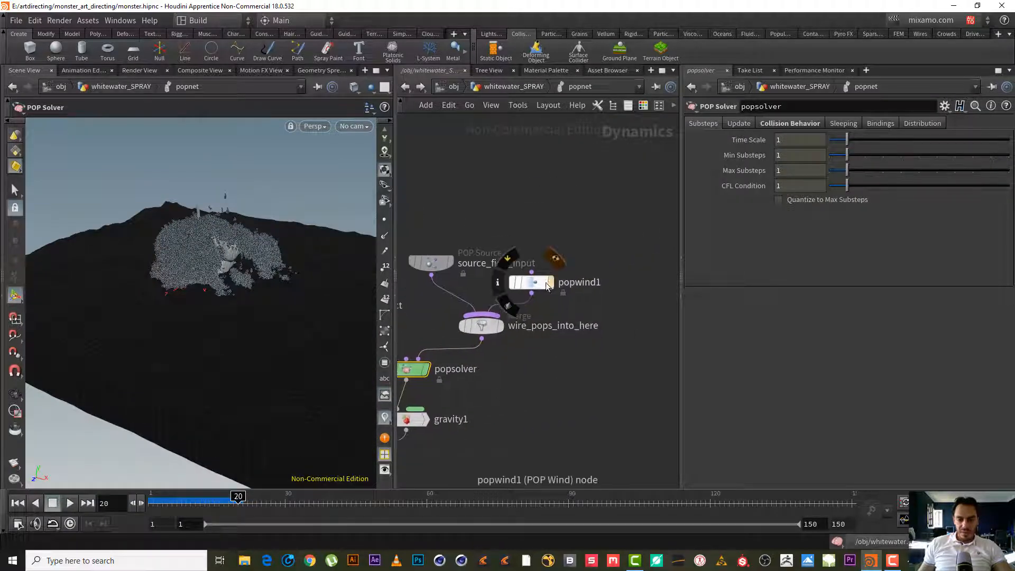
{"action": "left_click_drag", "start_coordinate": [535, 276], "coordinate": [566, 244]}
{"action": "key", "text": "Tab"}
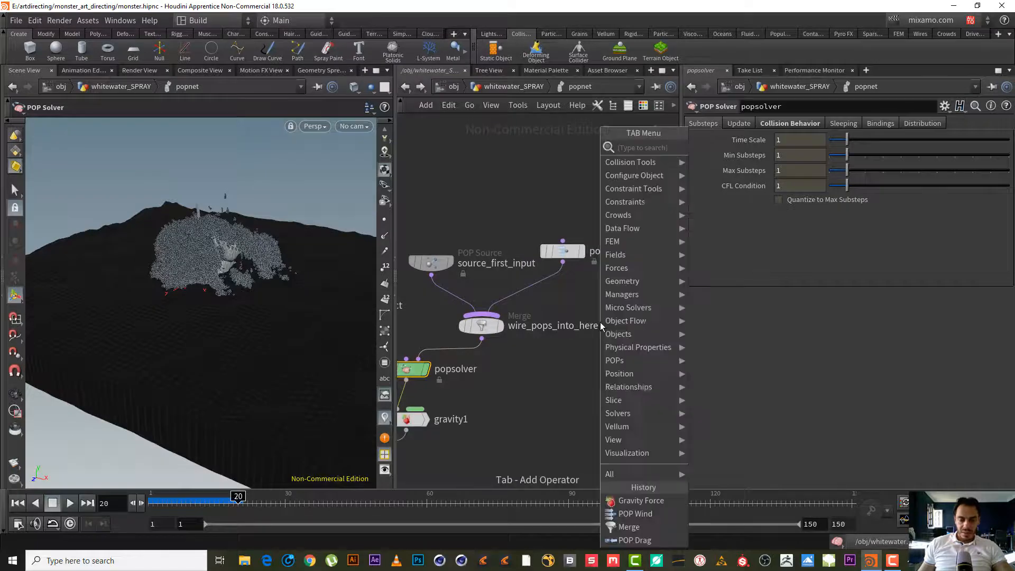
{"action": "type", "text": "pop"}
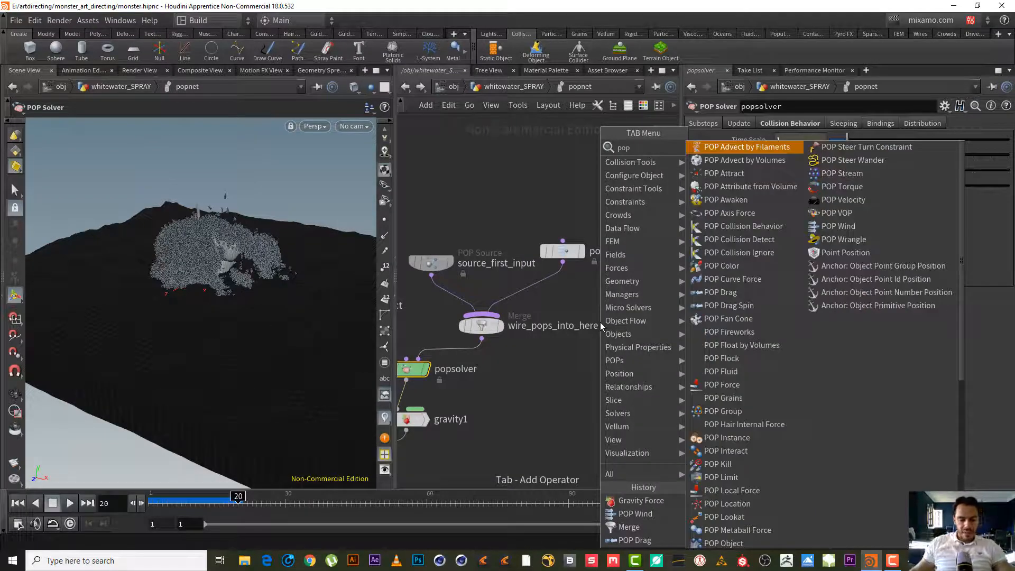
{"action": "type", "text": " d"}
{"action": "key", "text": "Return"}
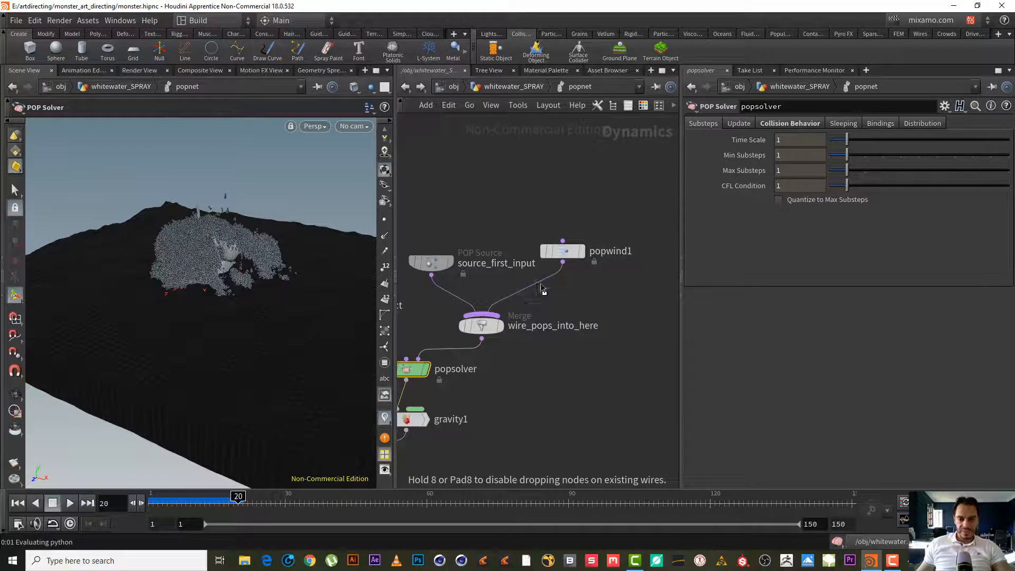
{"action": "left_click", "coordinate": [542, 290]}
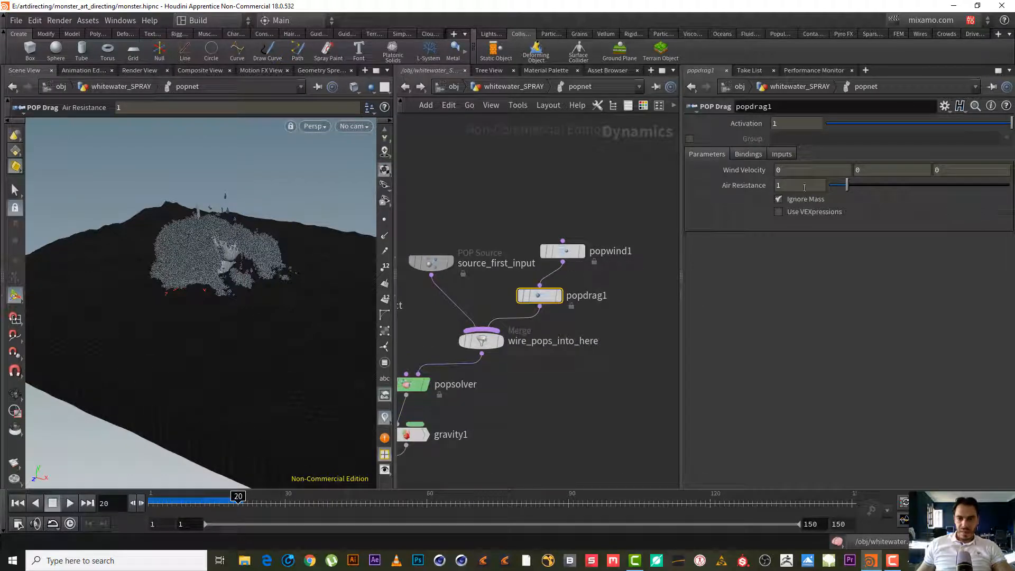
Set the POP Drag node's air resistance to 0.1.
{"action": "mouse_move", "coordinate": [735, 181]}
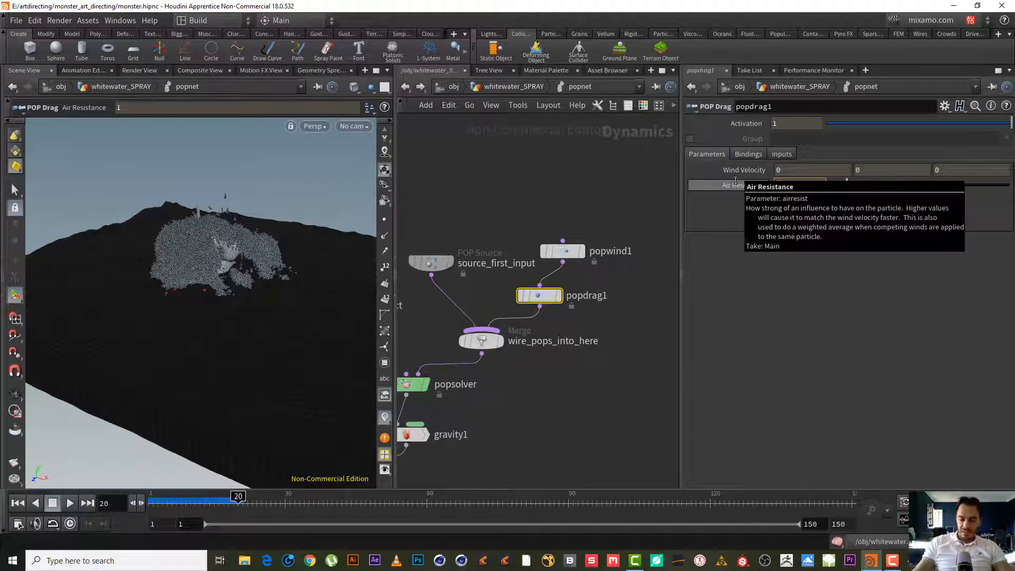
{"action": "type", "text": ".1"}
{"action": "key", "text": "Return"}
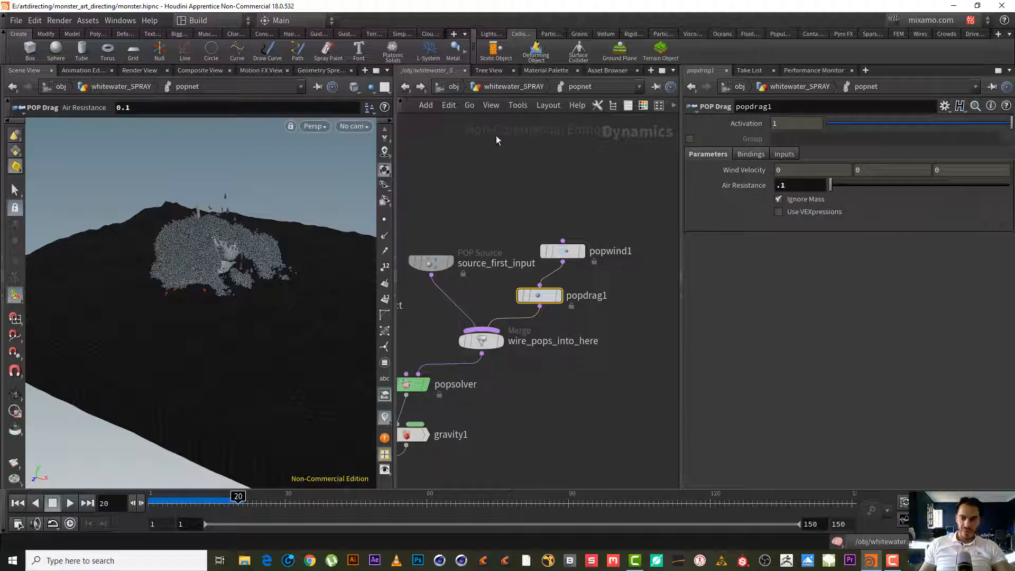
Return to the whitewater_SPRAY network, add a Merge node below popnet, and connect popnet's output to it.
{"action": "left_click", "coordinate": [404, 87]}
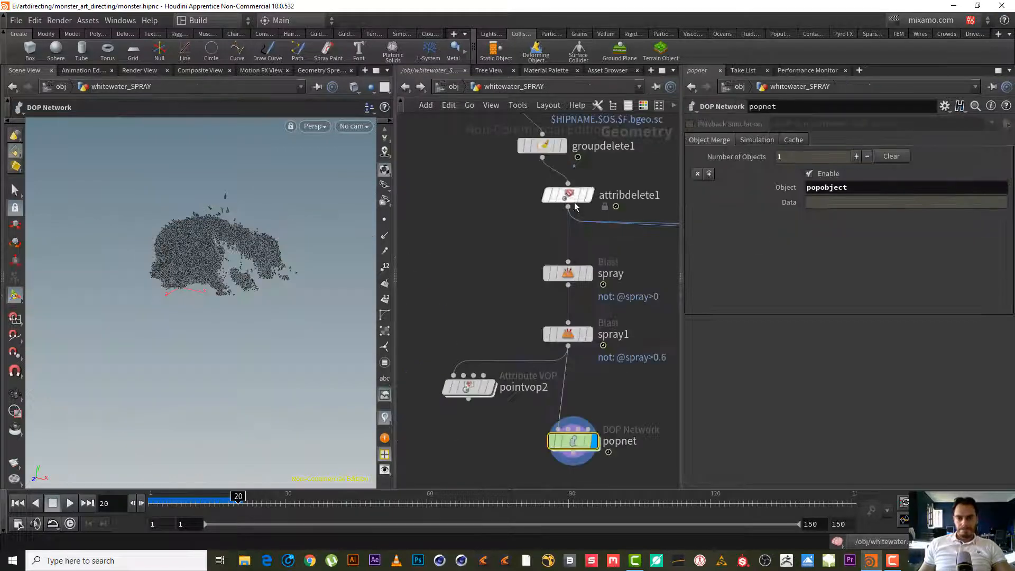
{"action": "middle_click_drag", "start_coordinate": [622, 374], "coordinate": [546, 234]}
{"action": "scroll", "coordinate": [561, 365], "scroll_direction": "down", "scroll_amount": 2}
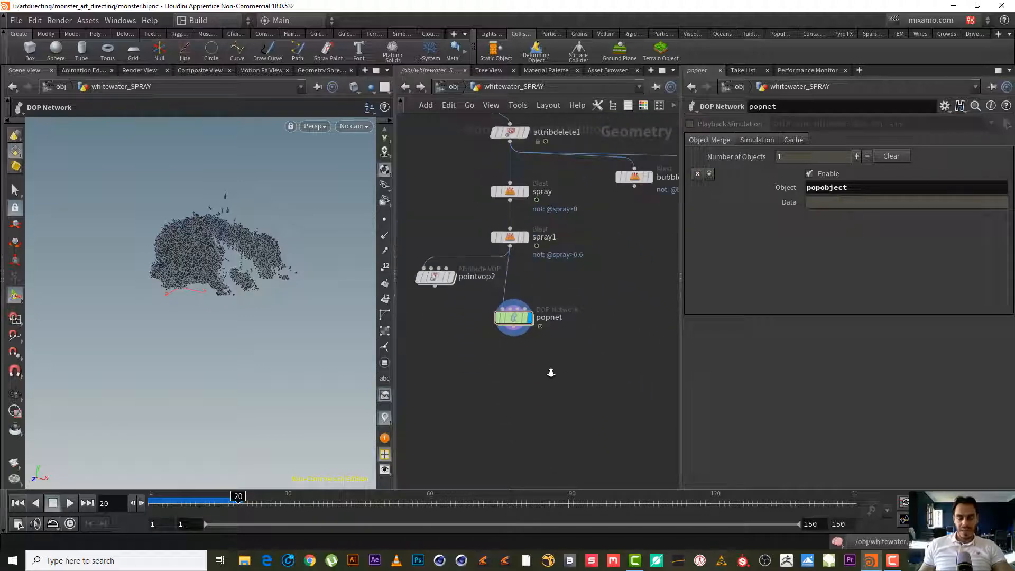
{"action": "key", "text": "Tab"}
{"action": "type", "text": "mer"}
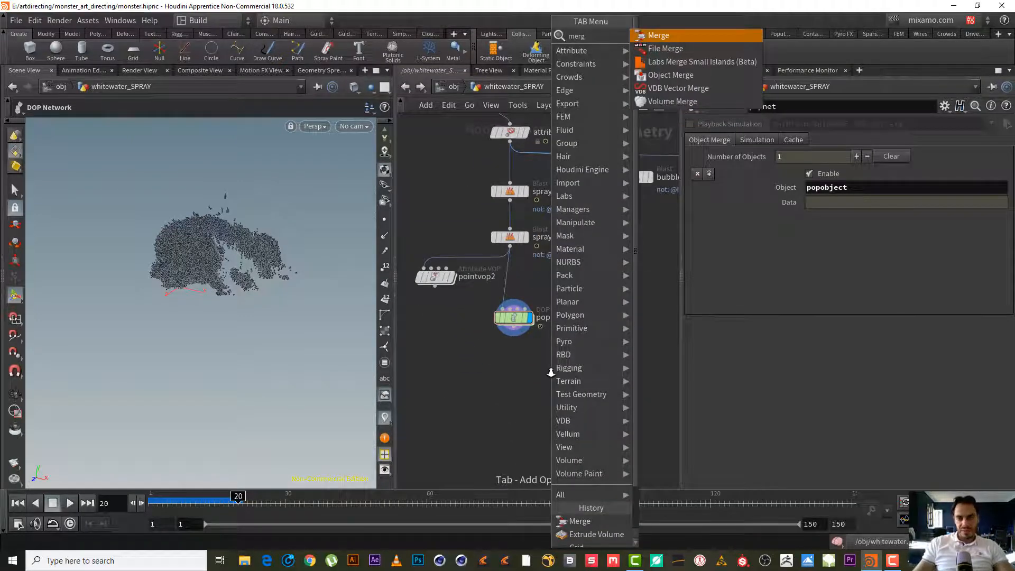
{"action": "key", "text": "Return"}
{"action": "left_click", "coordinate": [551, 371]}
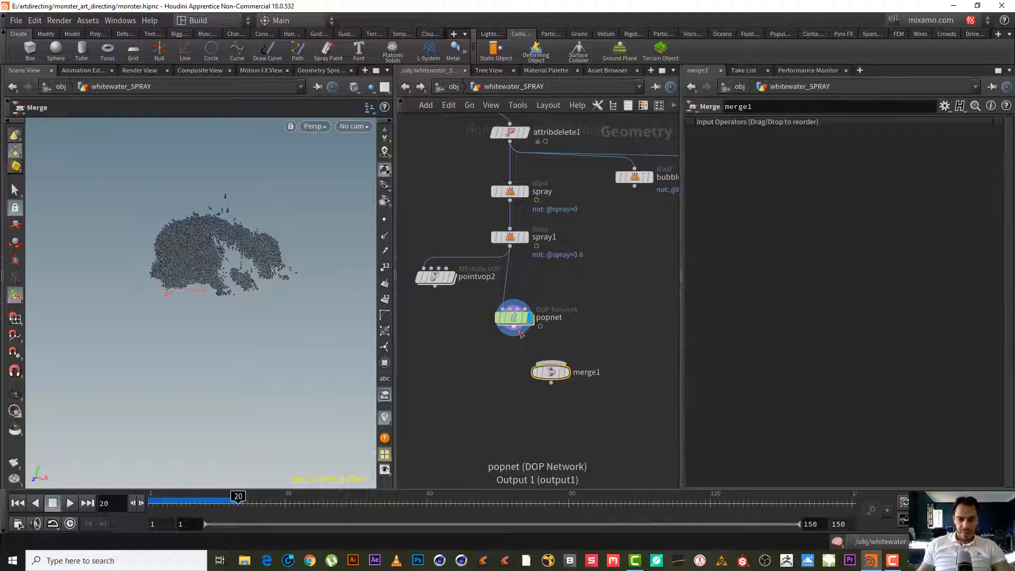
{"action": "left_click_drag", "start_coordinate": [513, 328], "coordinate": [551, 364]}
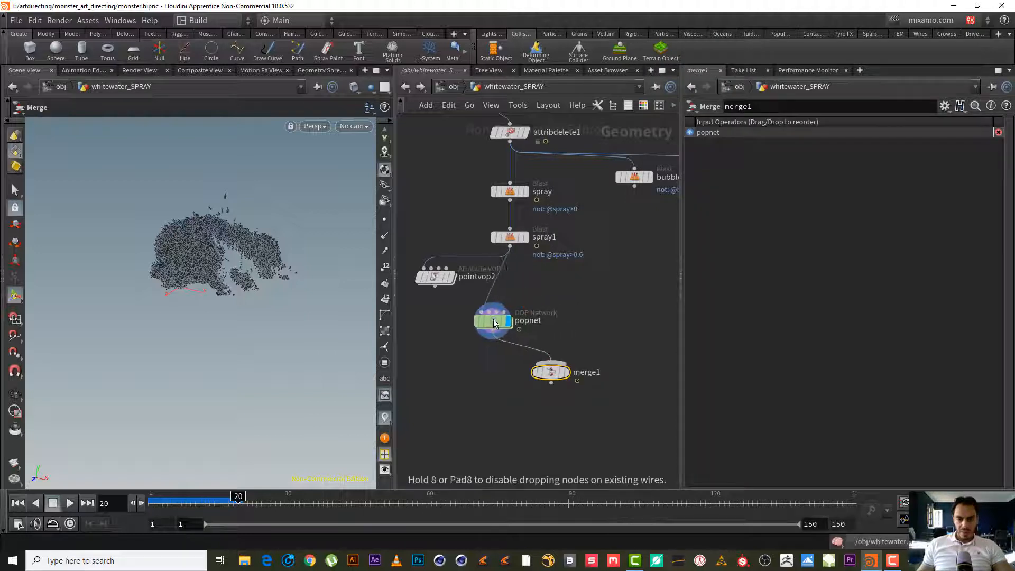
Connect the spray blast node into merge1 as a second input and display merge1 to view the combined particles.
{"action": "middle_click_drag", "start_coordinate": [568, 306], "coordinate": [553, 381]}
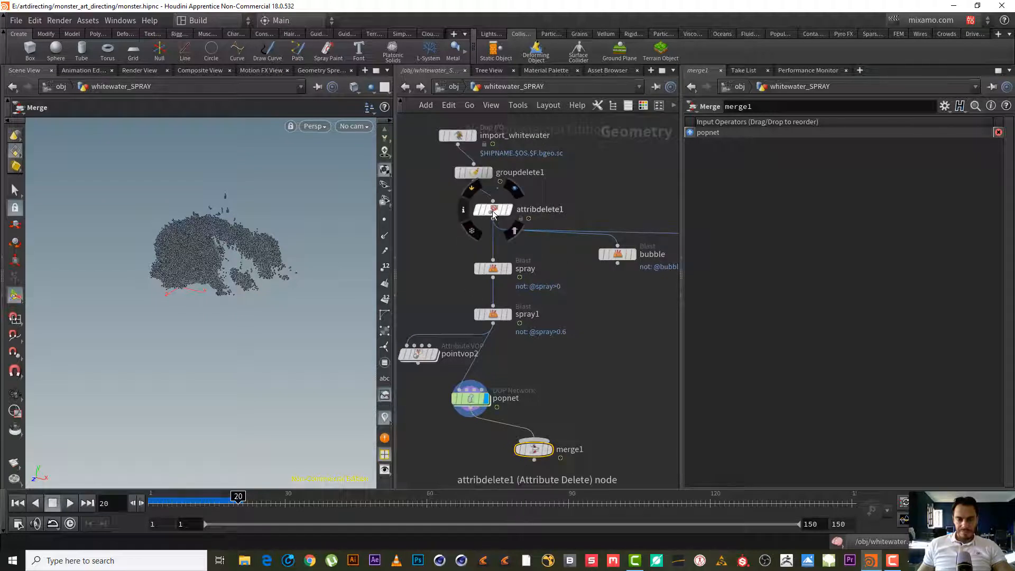
{"action": "left_click", "coordinate": [493, 211]}
{"action": "left_click", "coordinate": [497, 270]}
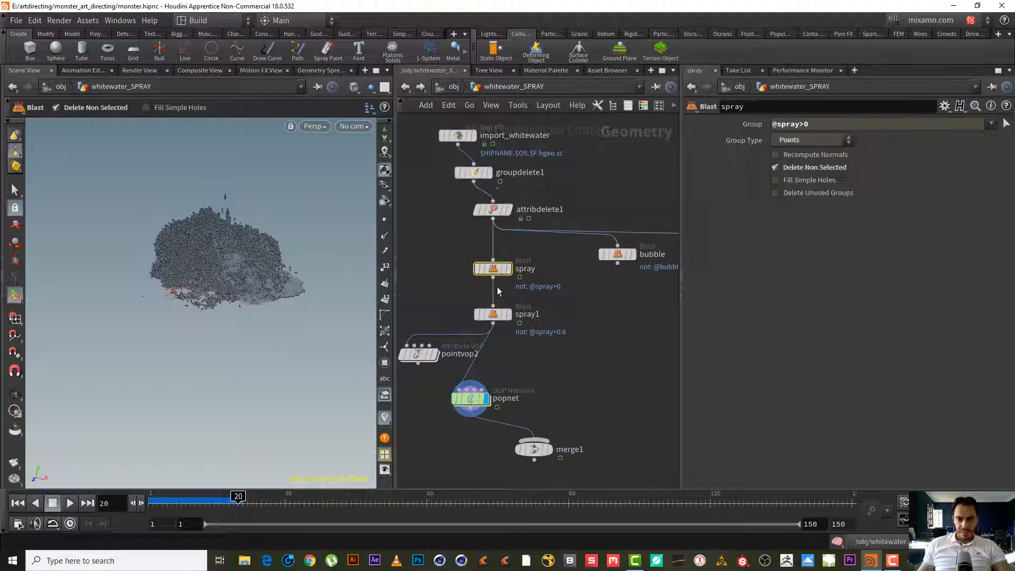
{"action": "left_click", "coordinate": [493, 276]}
{"action": "left_click", "coordinate": [535, 439]}
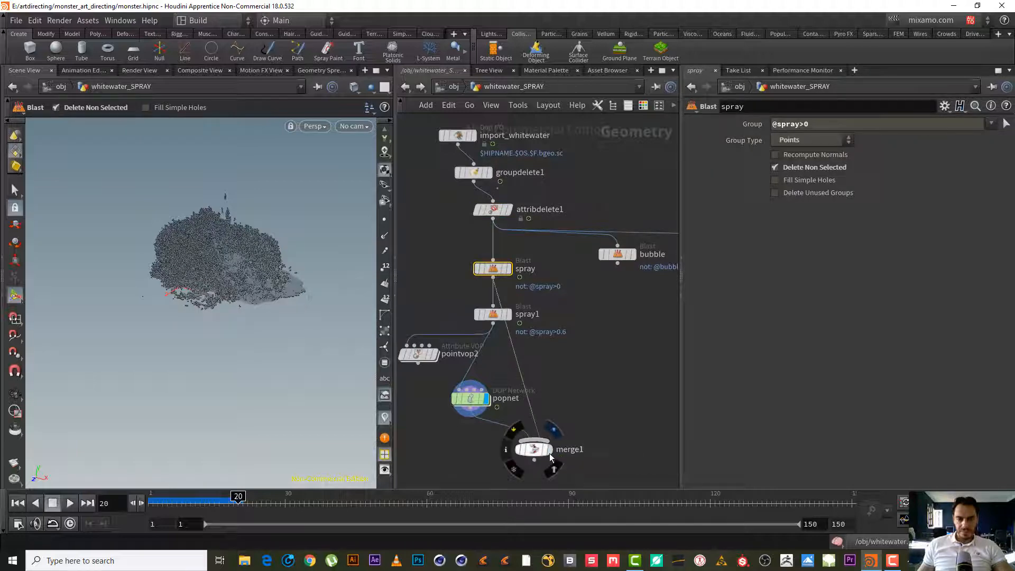
{"action": "left_click", "coordinate": [550, 450]}
{"action": "key", "text": "Escape"}
{"action": "left_click_drag", "start_coordinate": [237, 264], "coordinate": [256, 285]}
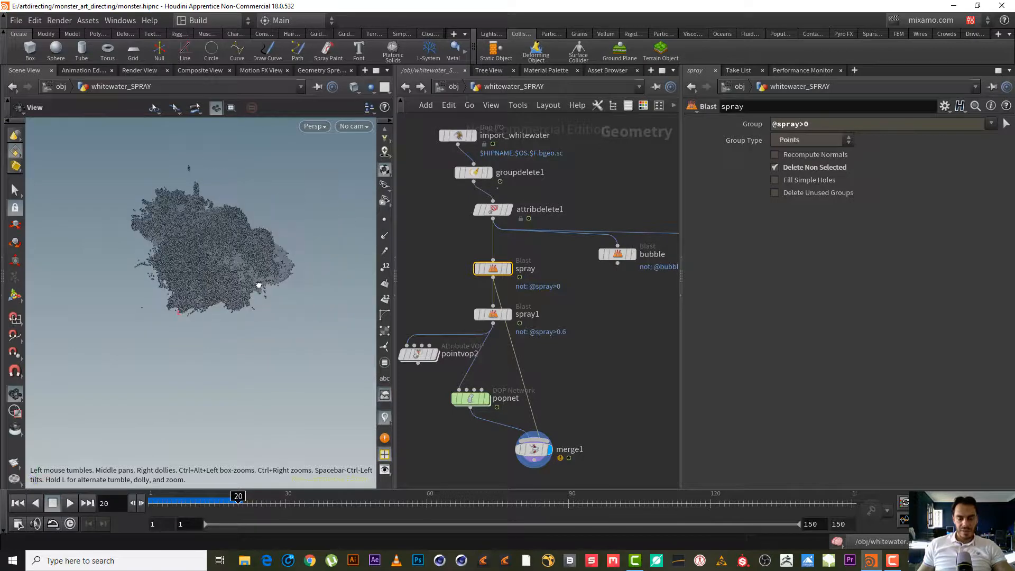
{"action": "key", "text": "Return"}
Examine the merged spray particles in the viewport and the density node chain under the foam branch.
{"action": "scroll", "coordinate": [529, 244], "scroll_direction": "down", "scroll_amount": 4}
{"action": "middle_click_drag", "start_coordinate": [558, 294], "coordinate": [493, 257]}
{"action": "left_click_drag", "start_coordinate": [631, 337], "coordinate": [534, 189]}
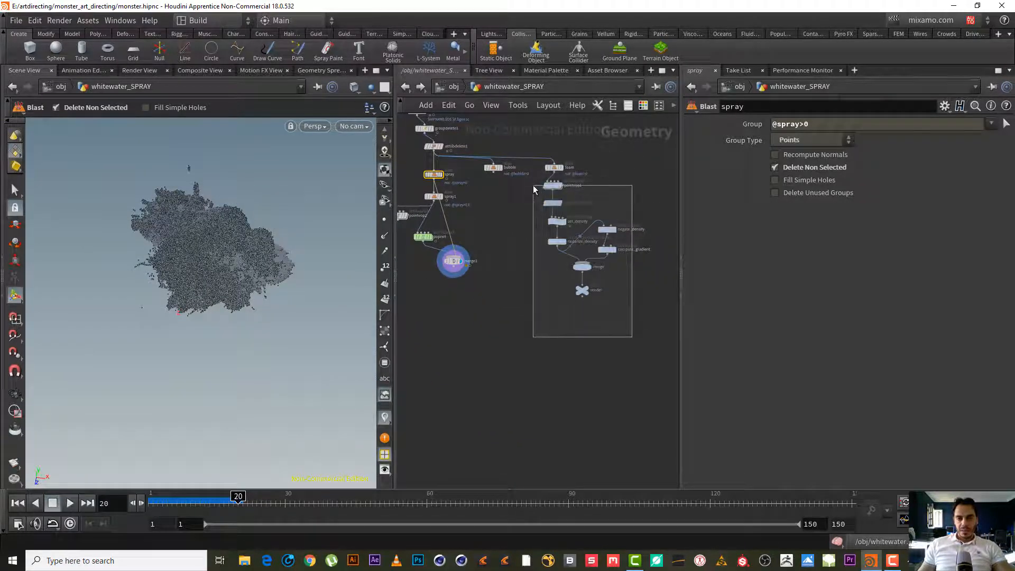
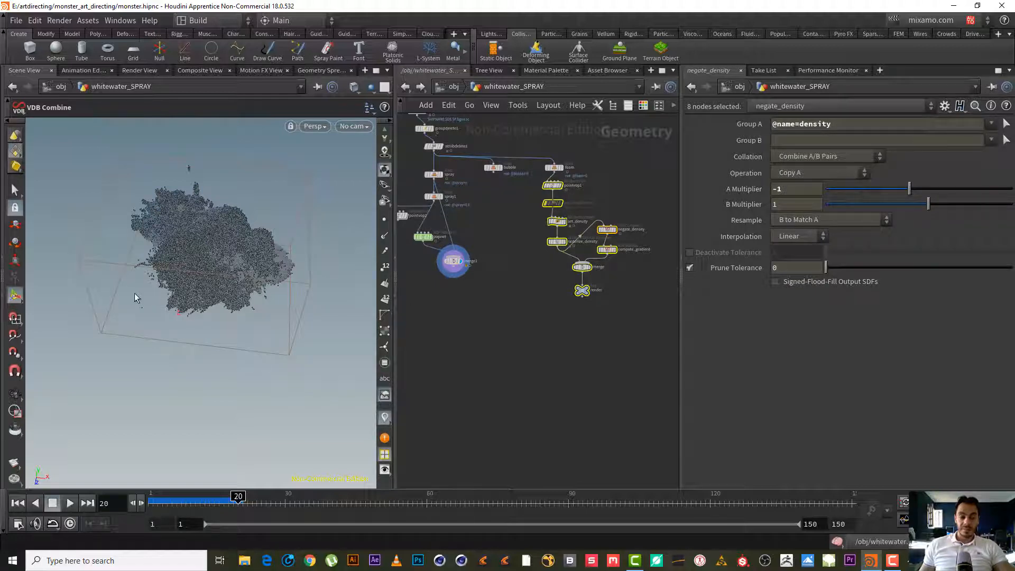
{"action": "key", "text": "Escape"}
{"action": "scroll", "coordinate": [211, 256], "scroll_direction": "up", "scroll_amount": 5}
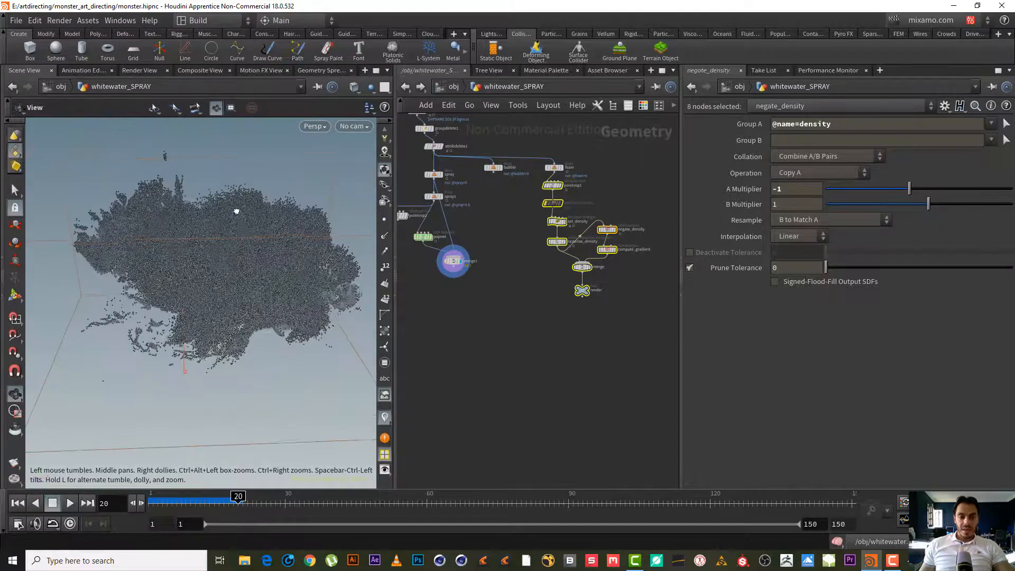
{"action": "mouse_move", "coordinate": [236, 212]}
{"action": "left_mouse_down"}
{"action": "mouse_move", "coordinate": [219, 235]}
{"action": "mouse_move", "coordinate": [184, 222]}
{"action": "left_mouse_up"}
{"action": "key", "text": "Return"}
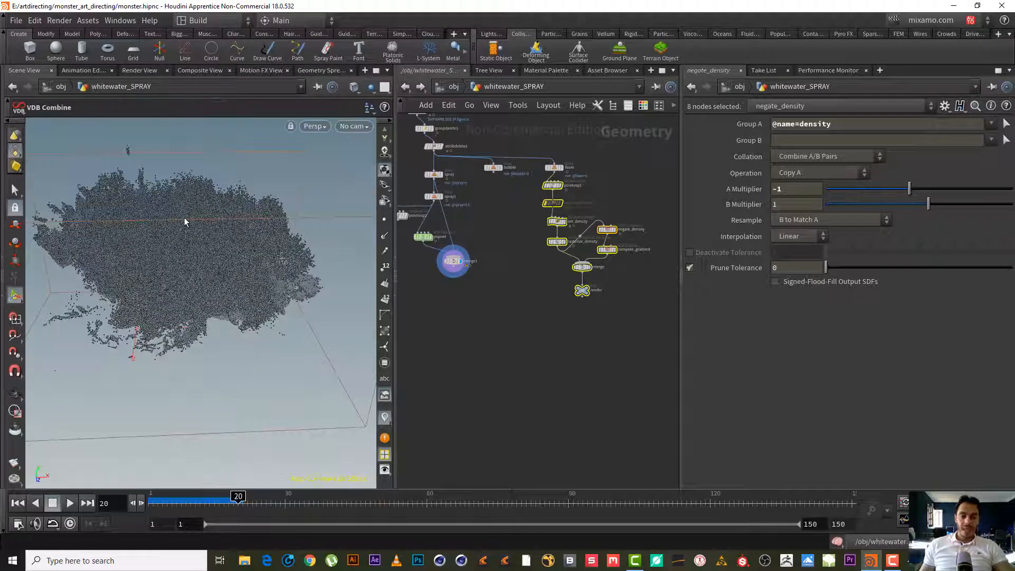
{"action": "left_click", "coordinate": [509, 293]}
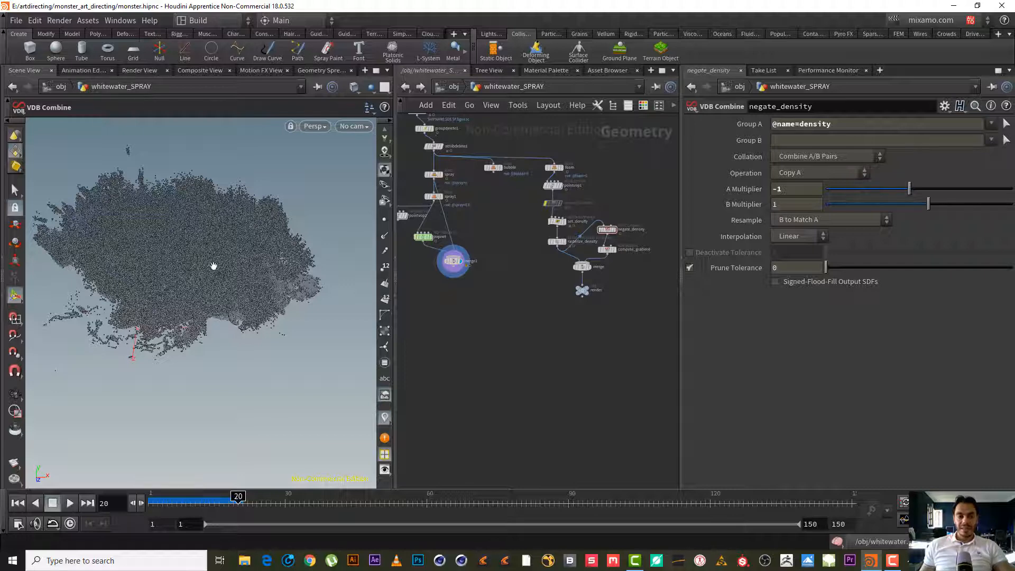
{"action": "left_click_drag", "start_coordinate": [213, 265], "coordinate": [201, 285]}
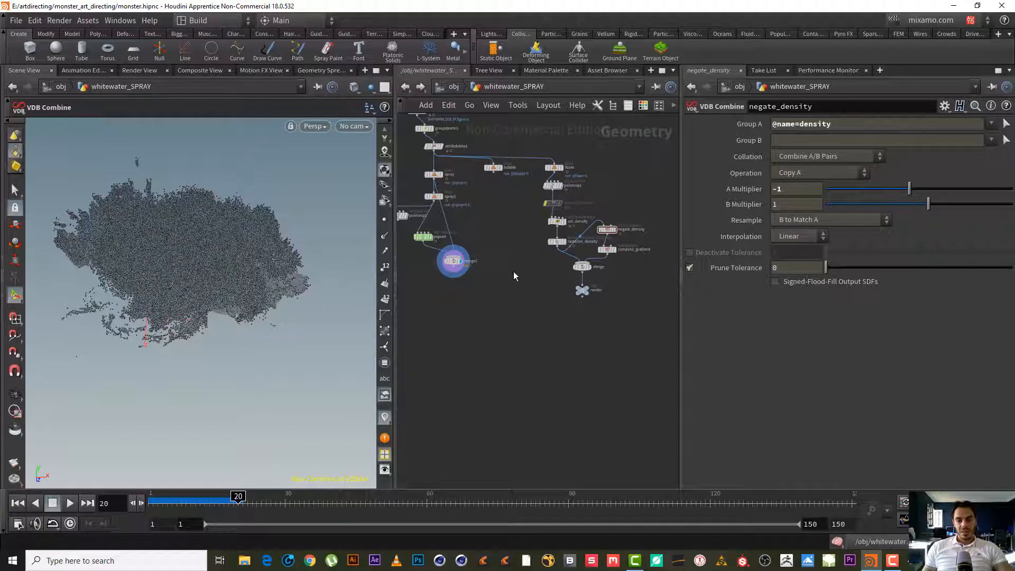
Move the density node chain from the foam branch beneath merge1 and rewire its first node to merge1's output.
{"action": "left_click_drag", "start_coordinate": [625, 319], "coordinate": [533, 212]}
{"action": "left_click_drag", "start_coordinate": [645, 334], "coordinate": [456, 296]}
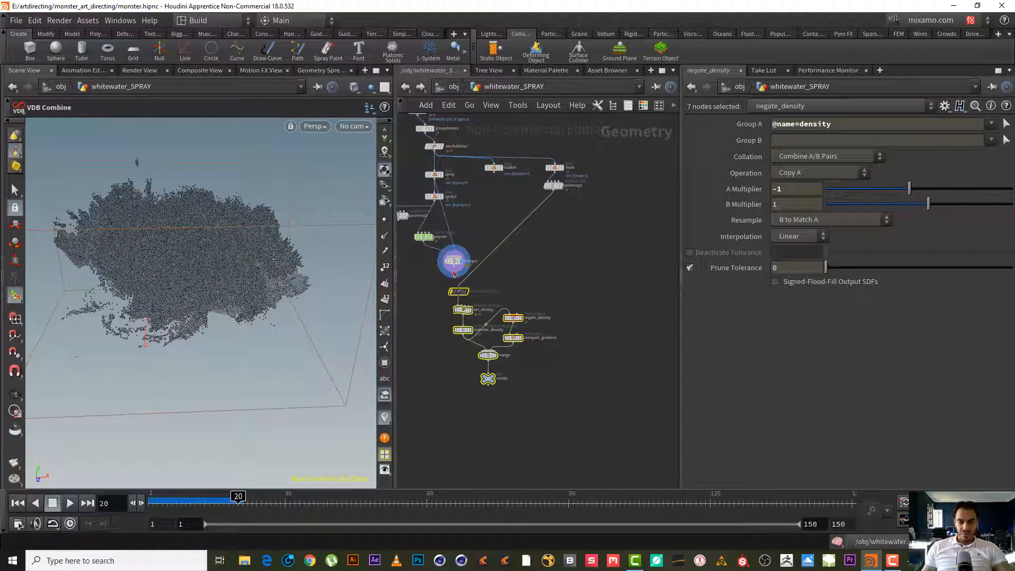
{"action": "left_click", "coordinate": [454, 272]}
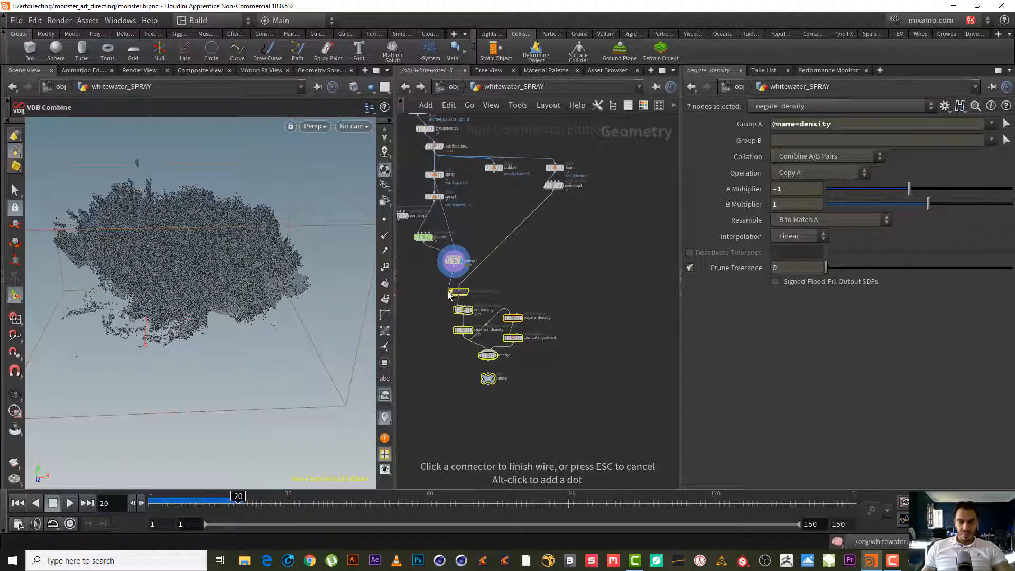
{"action": "left_click", "coordinate": [590, 309]}
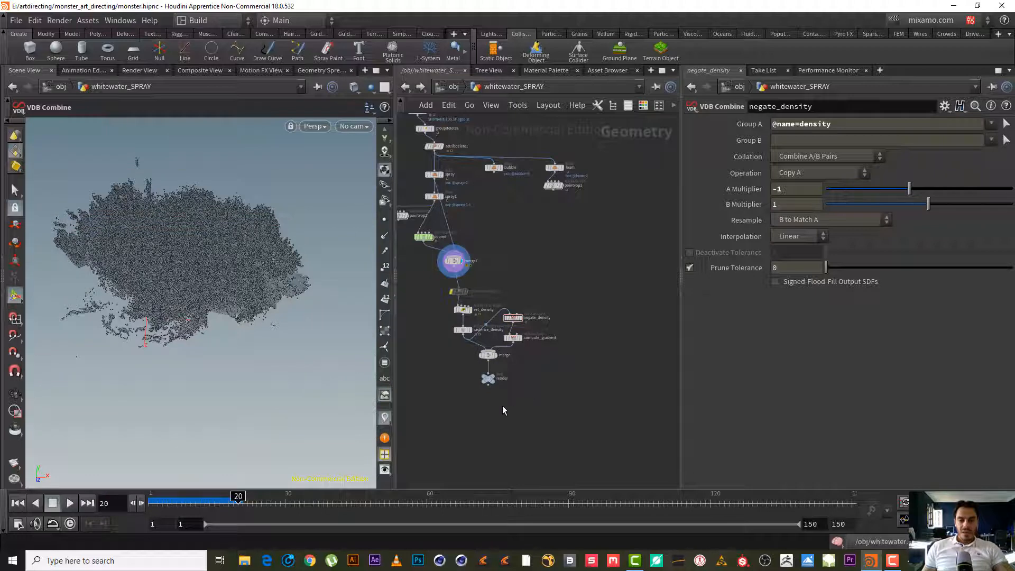
Rename the render null at the end of the density chain to OUT_SPRAY and display it.
{"action": "scroll", "coordinate": [503, 405], "scroll_direction": "up", "scroll_amount": 4}
{"action": "double_click", "coordinate": [499, 345]}
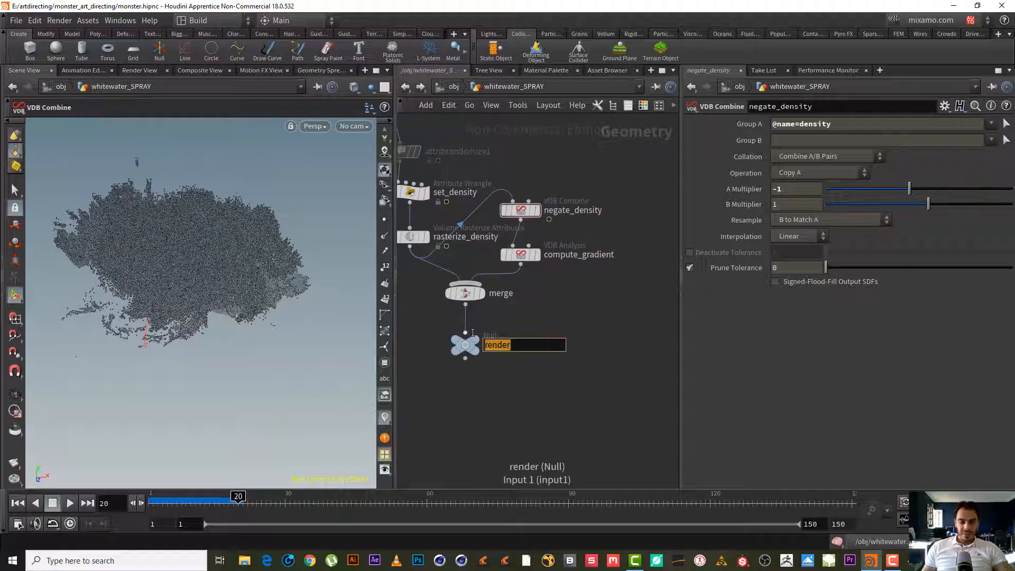
{"action": "type", "text": "OUT_"}
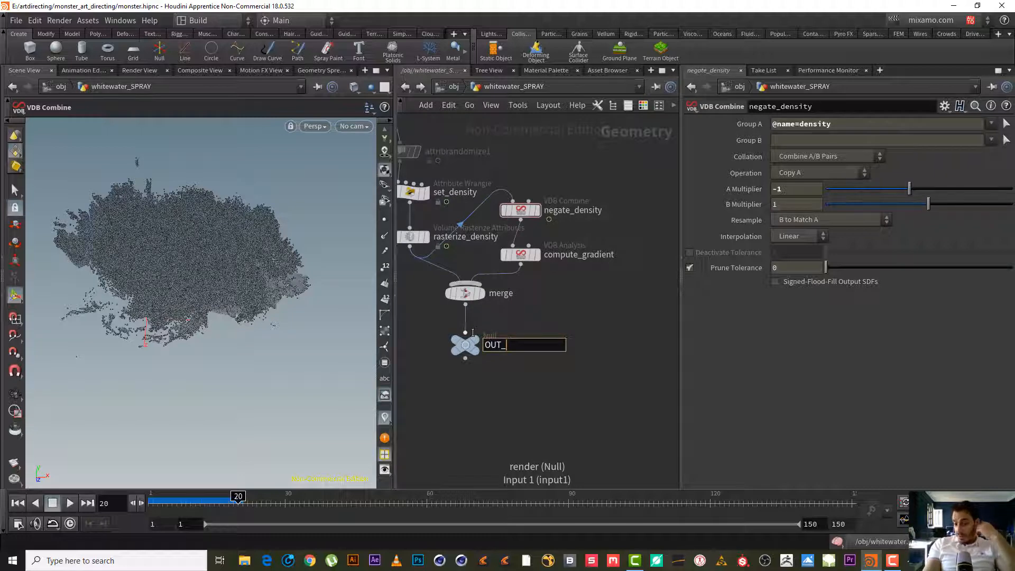
{"action": "type", "text": "SPRAY"}
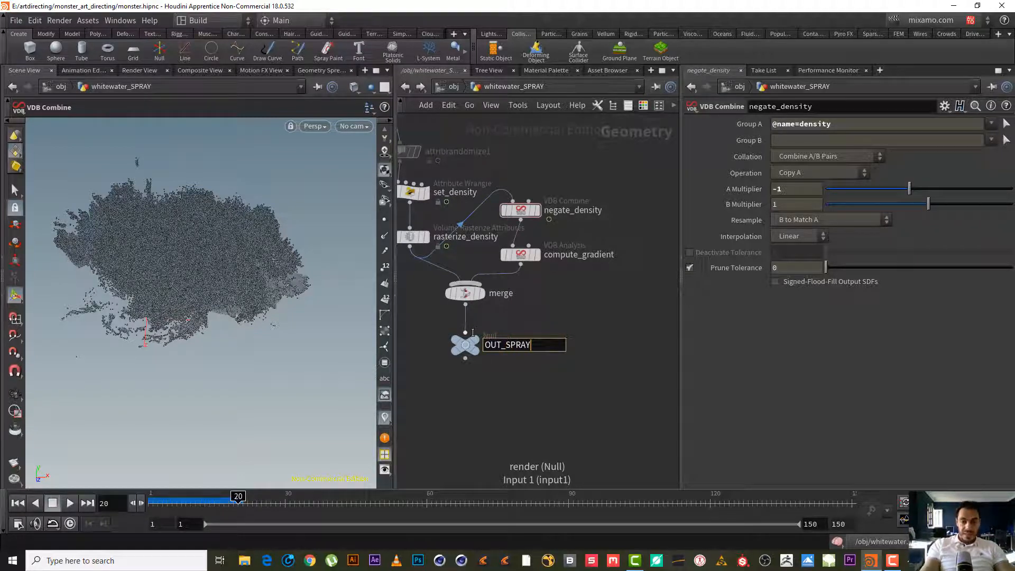
{"action": "key", "text": "Return"}
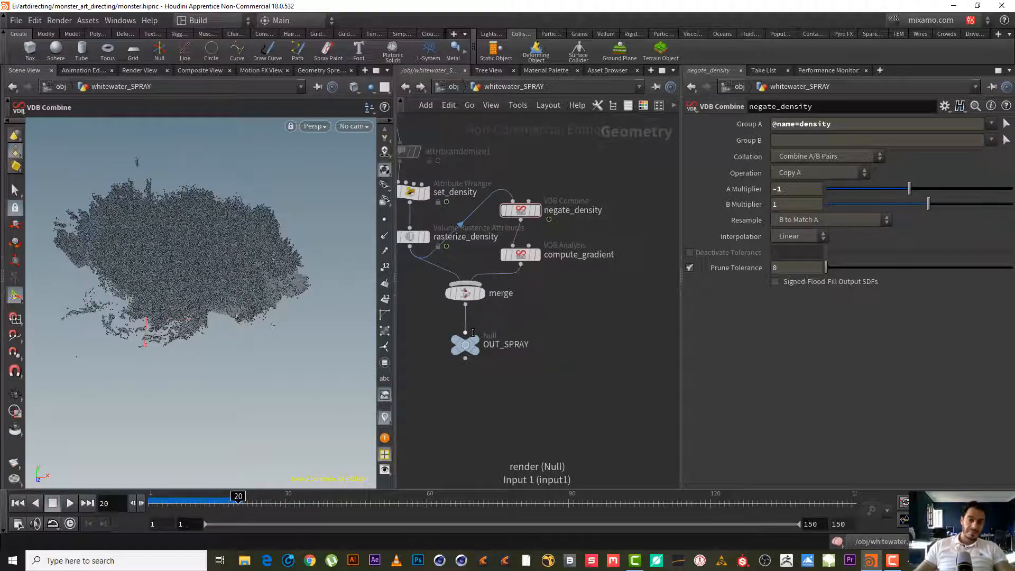
{"action": "mouse_move", "coordinate": [468, 341]}
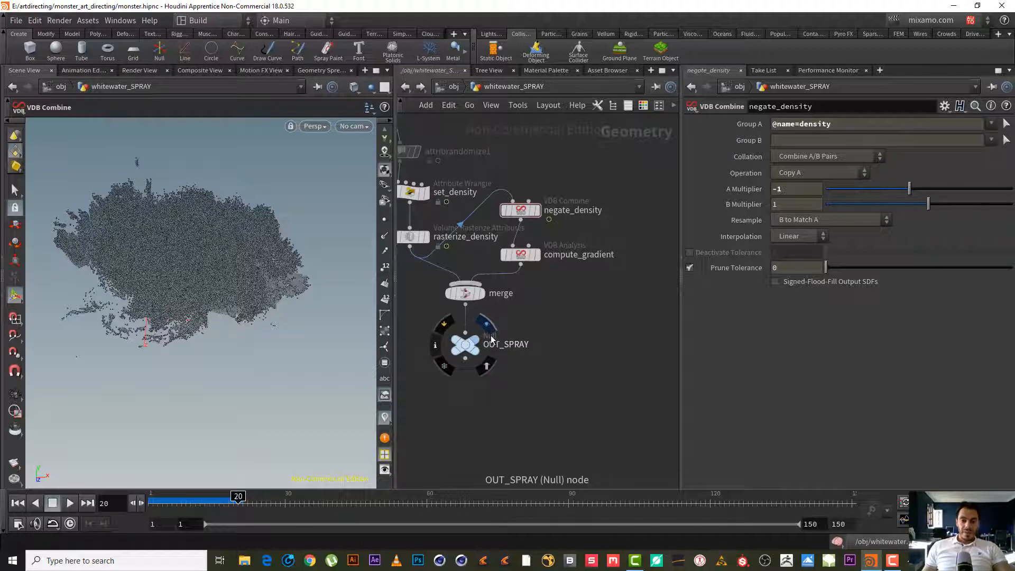
{"action": "left_click", "coordinate": [486, 324]}
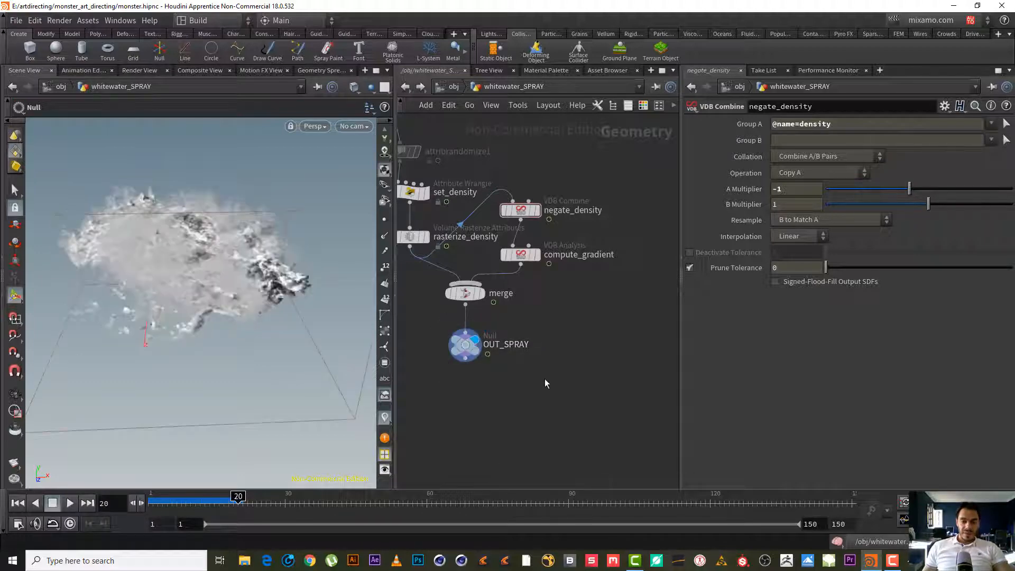
Check the shaders in the mat network and the whitewater objects at the object level.
{"action": "left_click", "coordinate": [453, 87]}
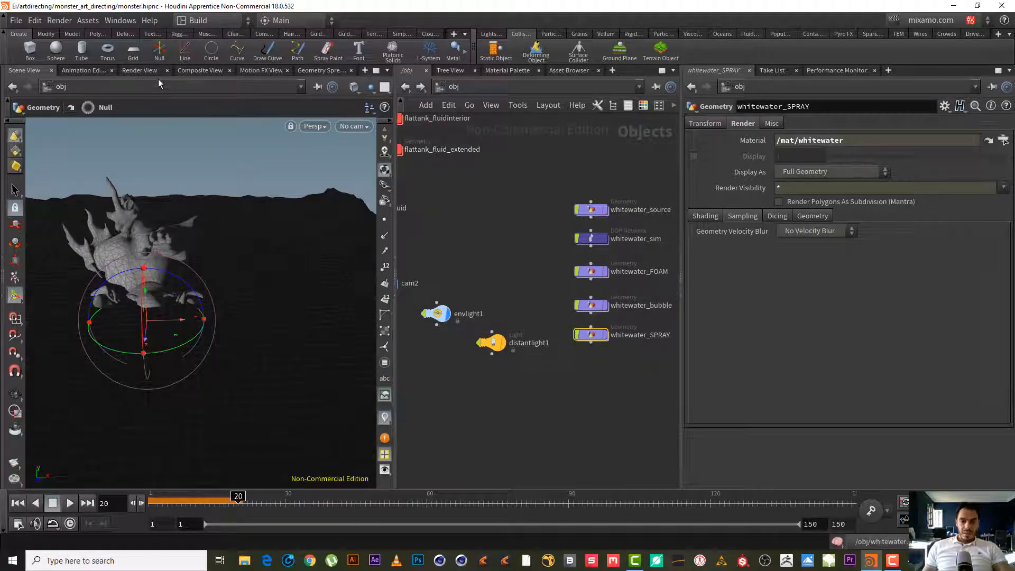
{"action": "left_click", "coordinate": [496, 85]}
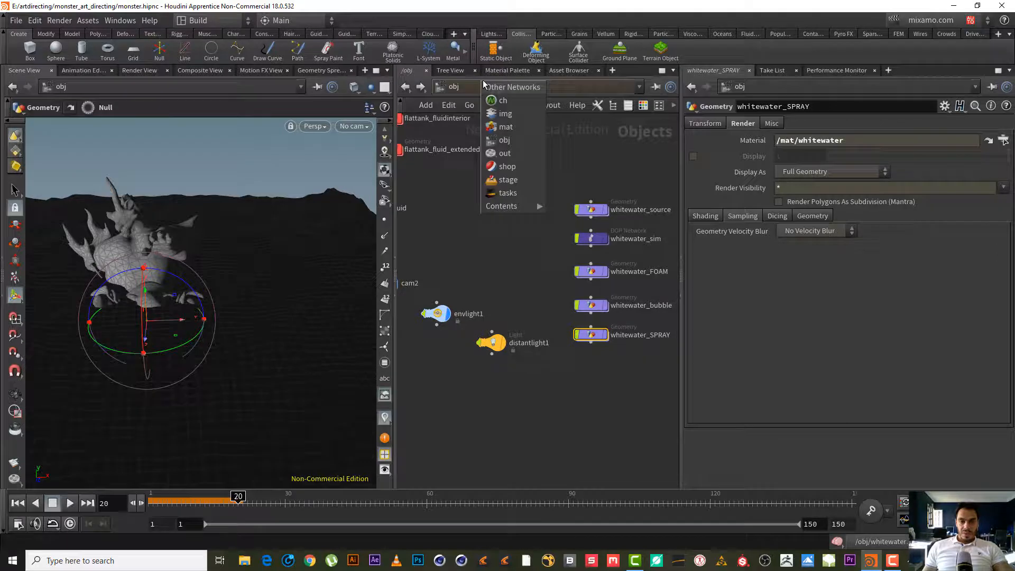
{"action": "left_click", "coordinate": [526, 131]}
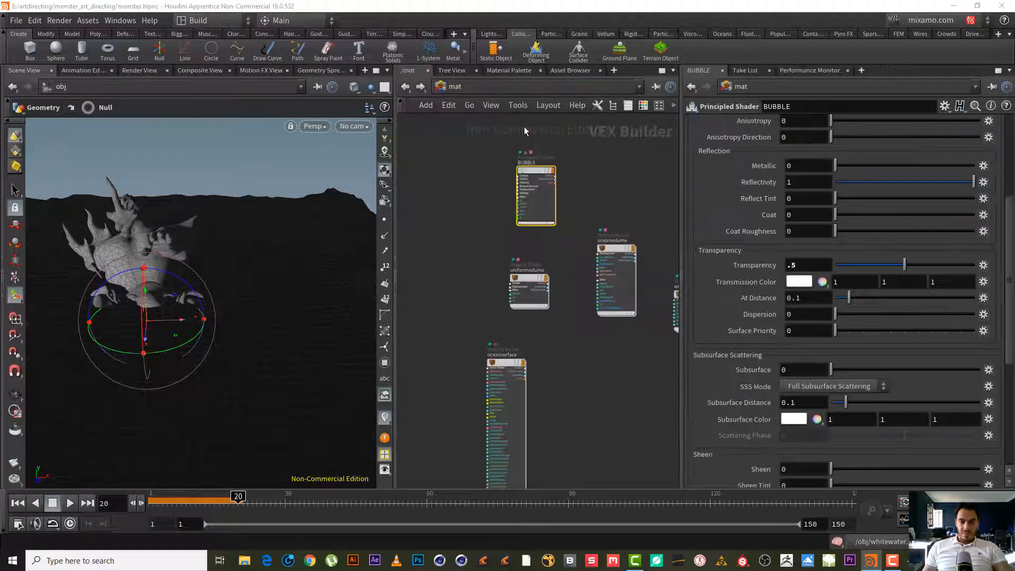
{"action": "left_click", "coordinate": [453, 89]}
{"action": "left_click", "coordinate": [476, 141]}
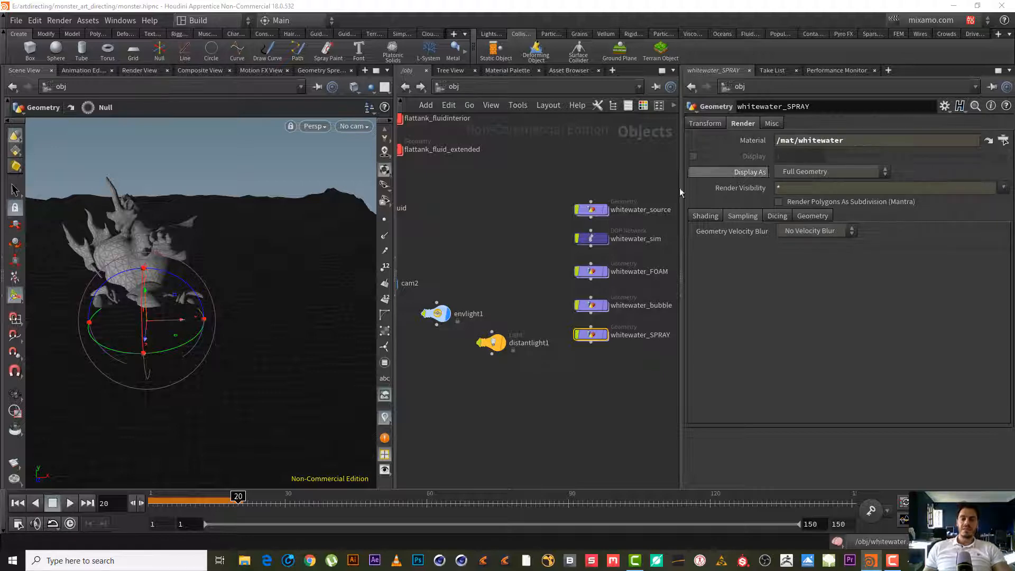
{"action": "scroll", "coordinate": [634, 366], "scroll_direction": "up", "scroll_amount": 2}
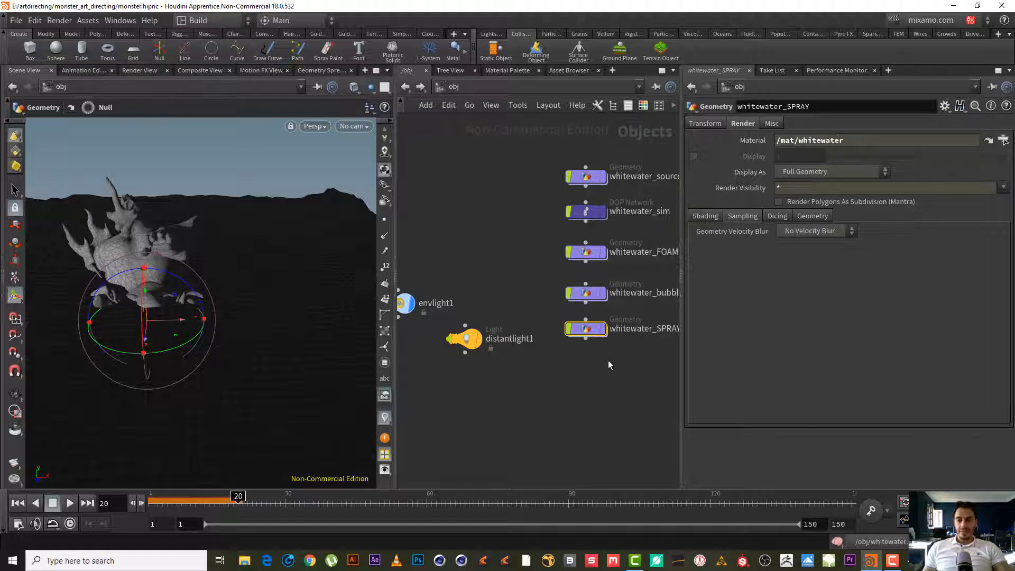
{"action": "scroll", "coordinate": [565, 356], "scroll_direction": "up", "scroll_amount": 3}
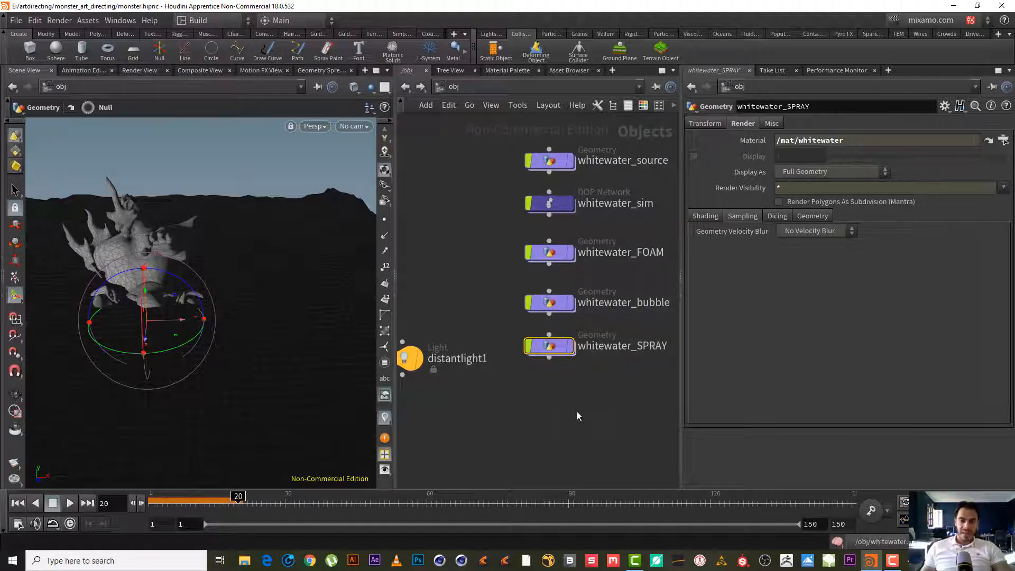
Duplicate the FOAM Mantra node in the out network, place the copy beside BUBBLE and rename it SPRAY.
{"action": "left_click", "coordinate": [469, 85]}
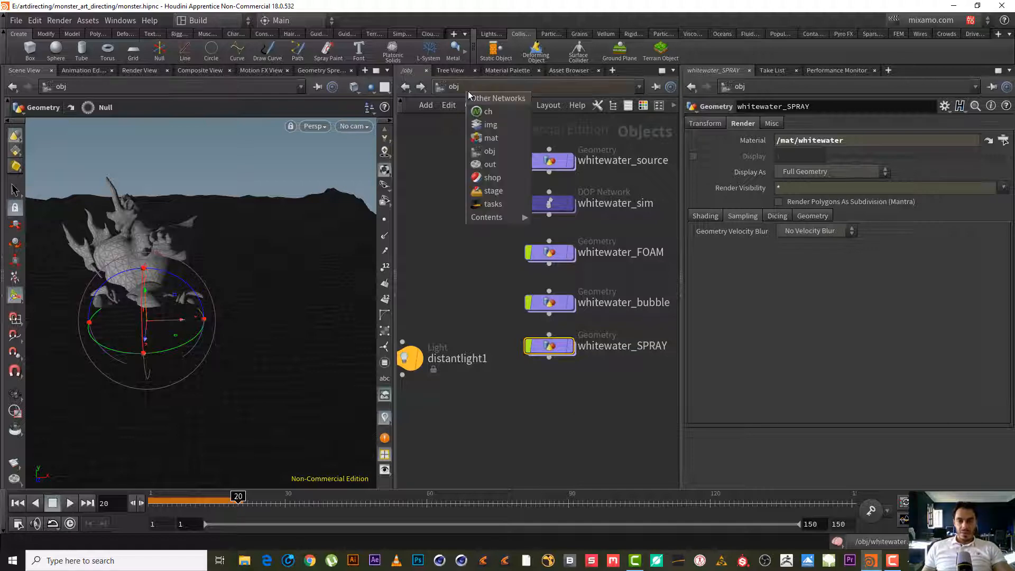
{"action": "left_click", "coordinate": [490, 164]}
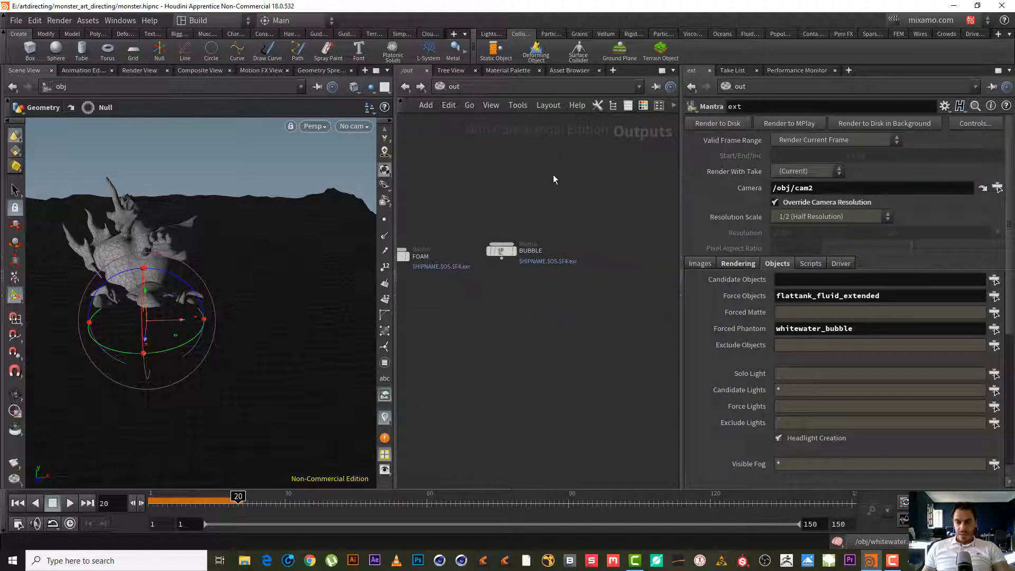
{"action": "left_click", "coordinate": [483, 239]}
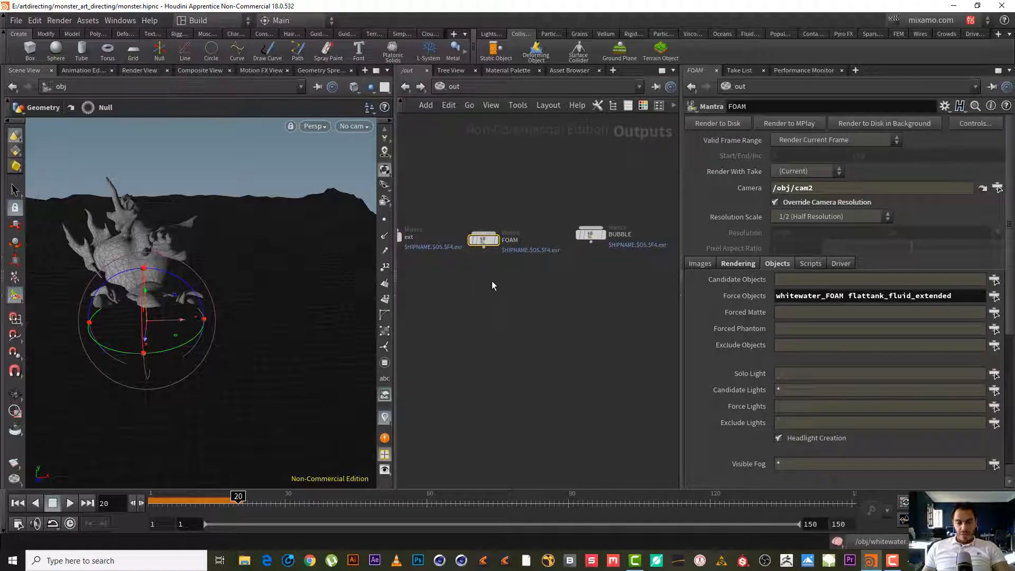
{"action": "key", "text": "ctrl+c"}
{"action": "key", "text": "ctrl+v"}
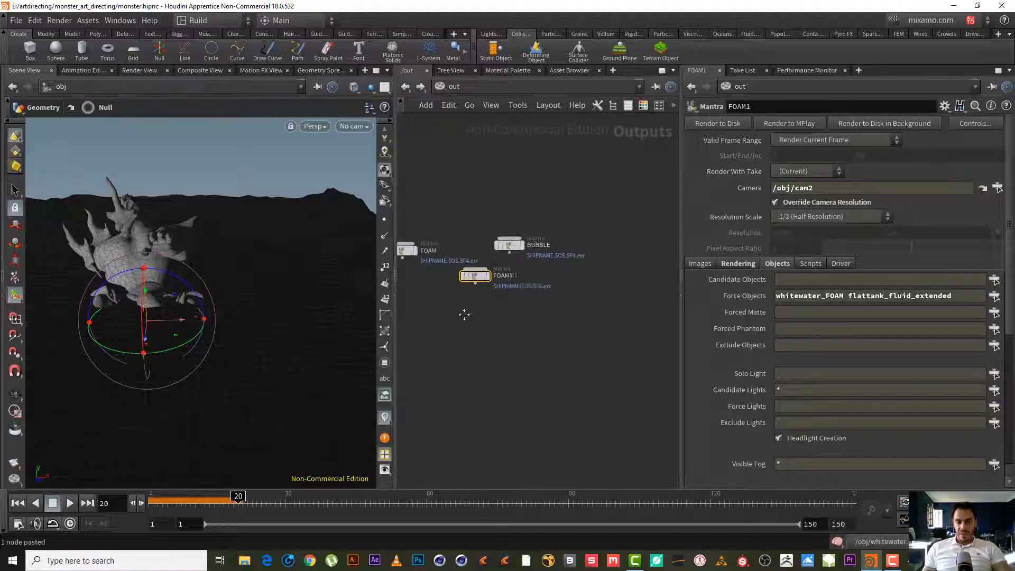
{"action": "left_click_drag", "start_coordinate": [554, 269], "coordinate": [562, 249]}
{"action": "left_click", "coordinate": [645, 252]}
{"action": "type", "text": "SPRAY"}
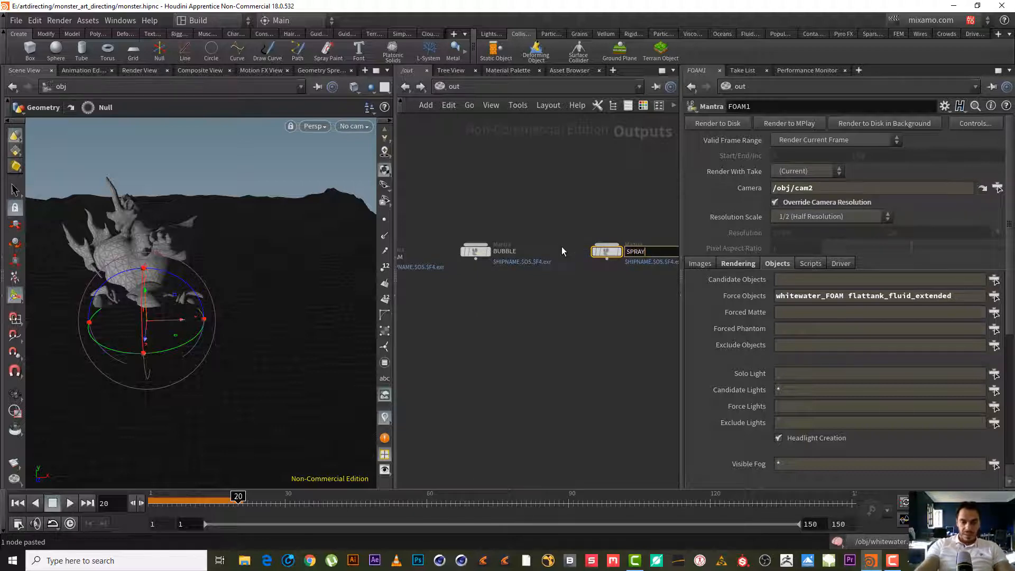
{"action": "key", "text": "Return"}
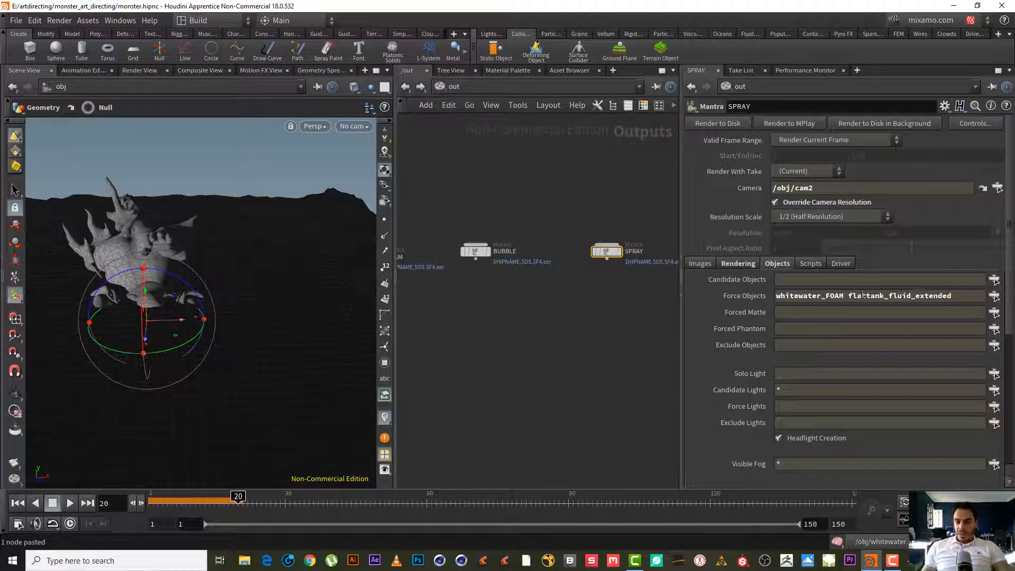
Replace the SPRAY node's force objects with whitewater_SPRAY only.
{"action": "left_click_drag", "start_coordinate": [963, 301], "coordinate": [709, 286]}
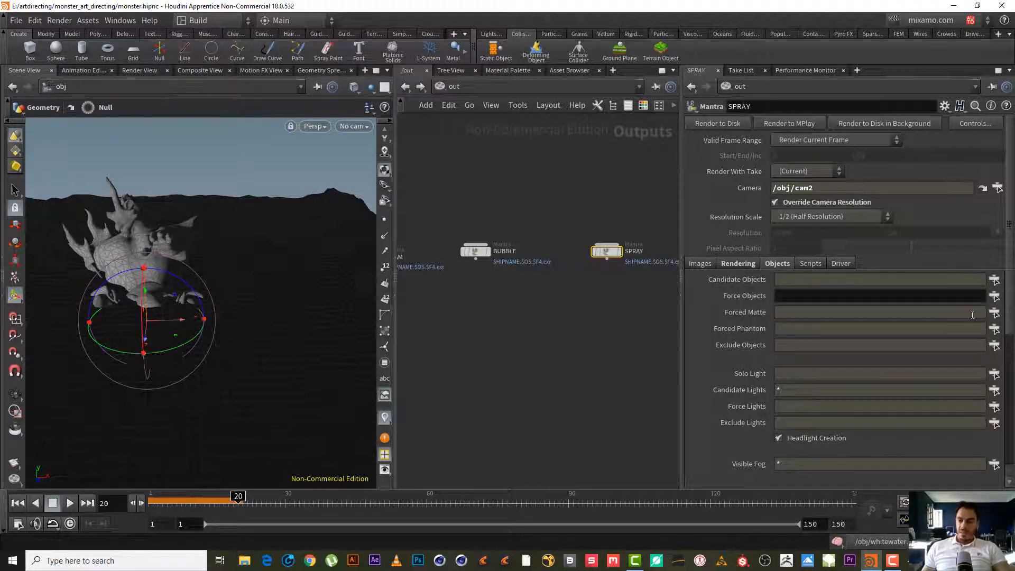
{"action": "left_click", "coordinate": [995, 297]}
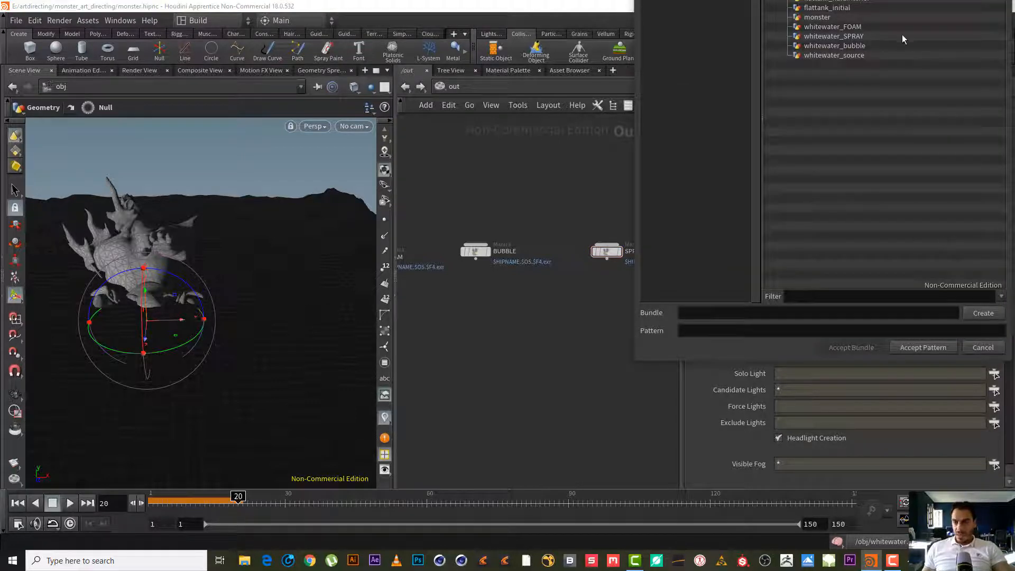
{"action": "double_click", "coordinate": [856, 37]}
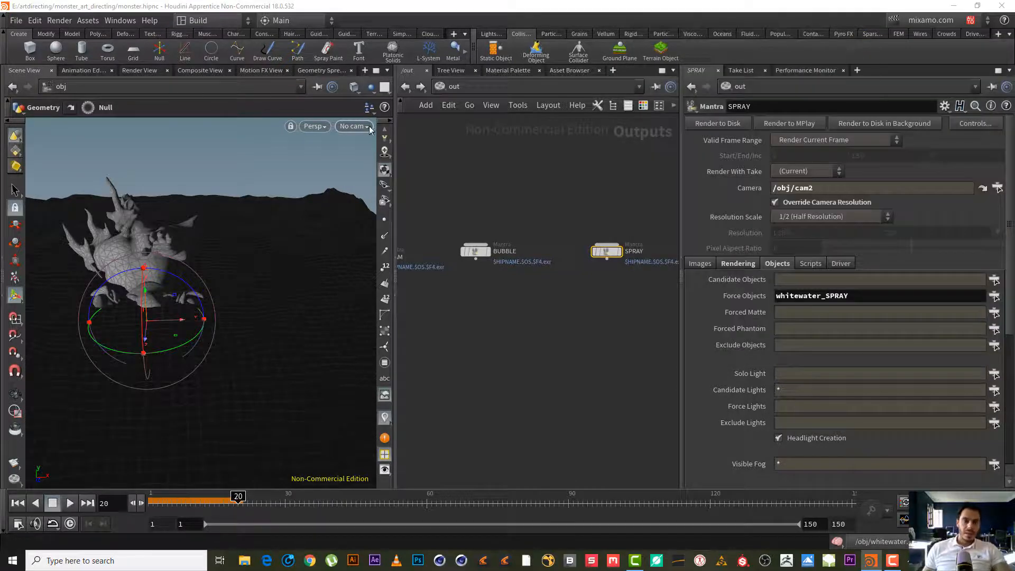
With the viewport looking through cam2, render /out/SPRAY in the render view and add the image to the history.
{"action": "left_click", "coordinate": [370, 130]}
{"action": "left_click", "coordinate": [390, 189]}
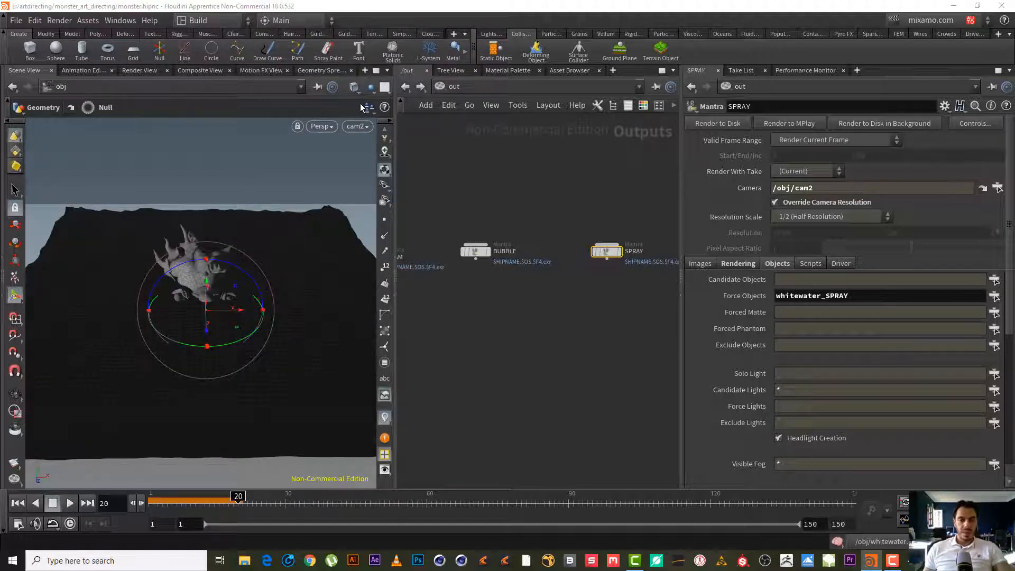
{"action": "left_click", "coordinate": [139, 70]}
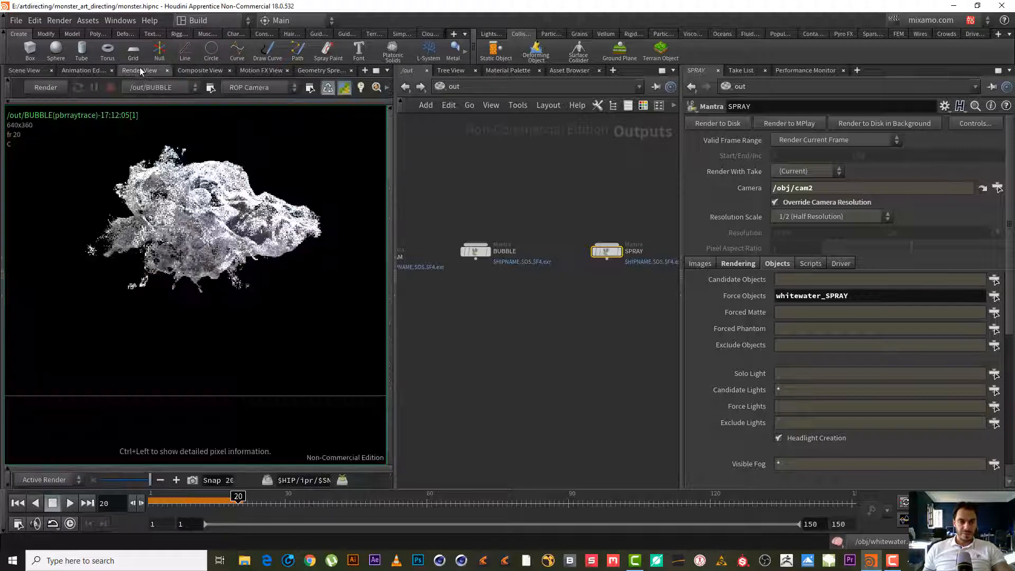
{"action": "left_click", "coordinate": [165, 87]}
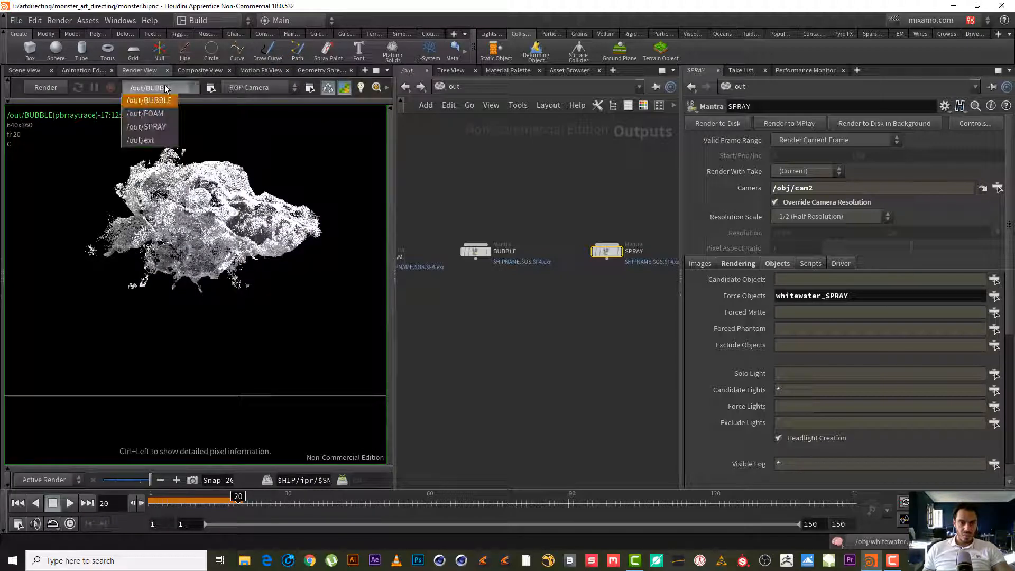
{"action": "left_click", "coordinate": [158, 127]}
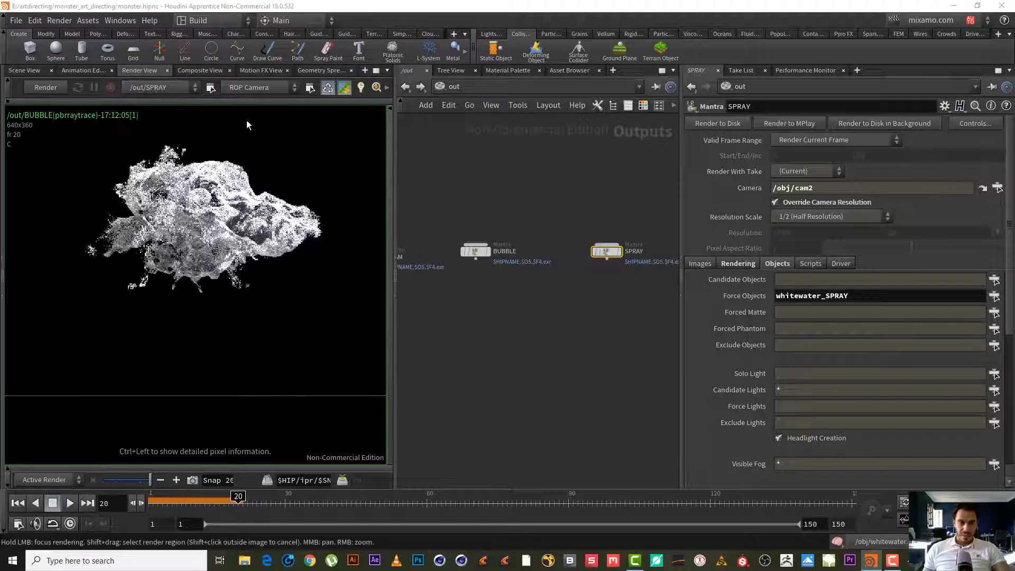
{"action": "left_click", "coordinate": [43, 87]}
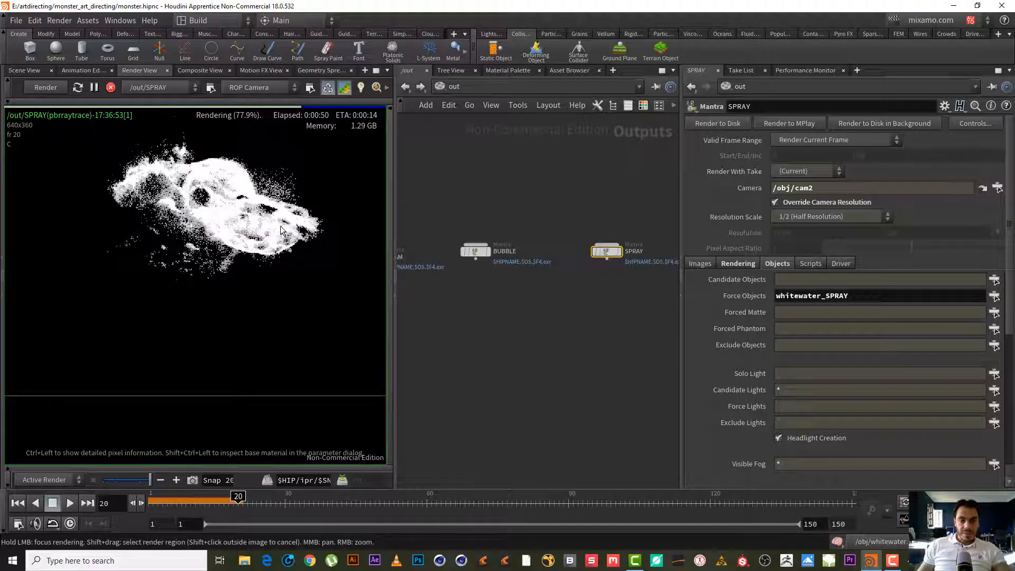
{"action": "left_click", "coordinate": [193, 481]}
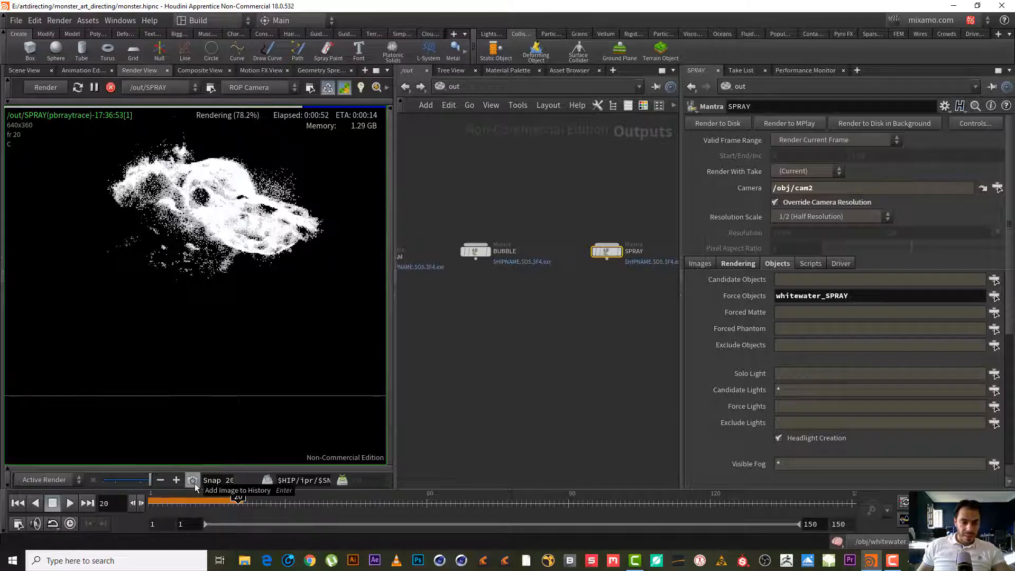
Add flattank_fluid_extended to the SPRAY node's force objects alongside whitewater_SPRAY.
{"action": "left_click", "coordinate": [995, 295]}
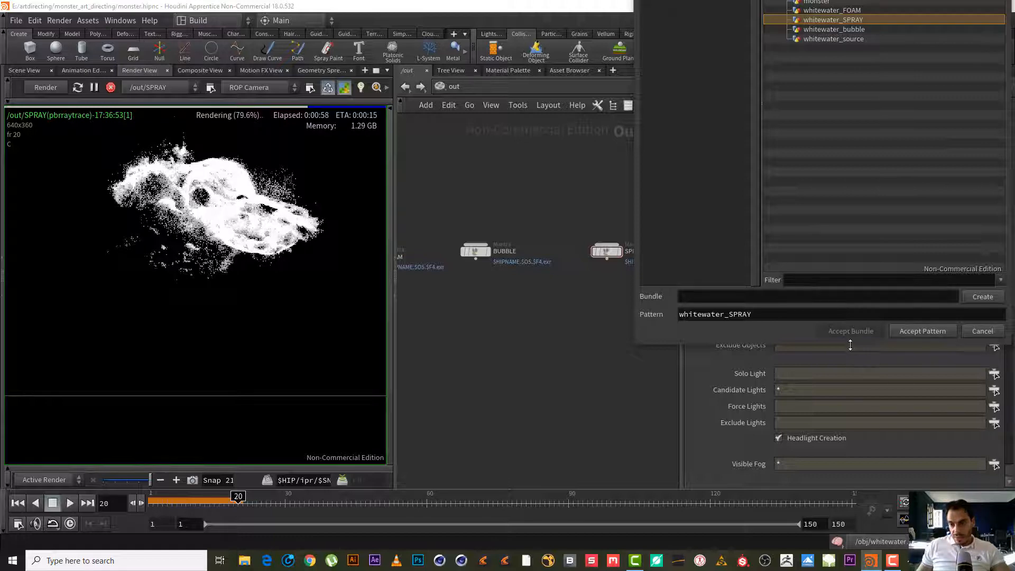
{"action": "left_click_drag", "start_coordinate": [853, 343], "coordinate": [831, 323]}
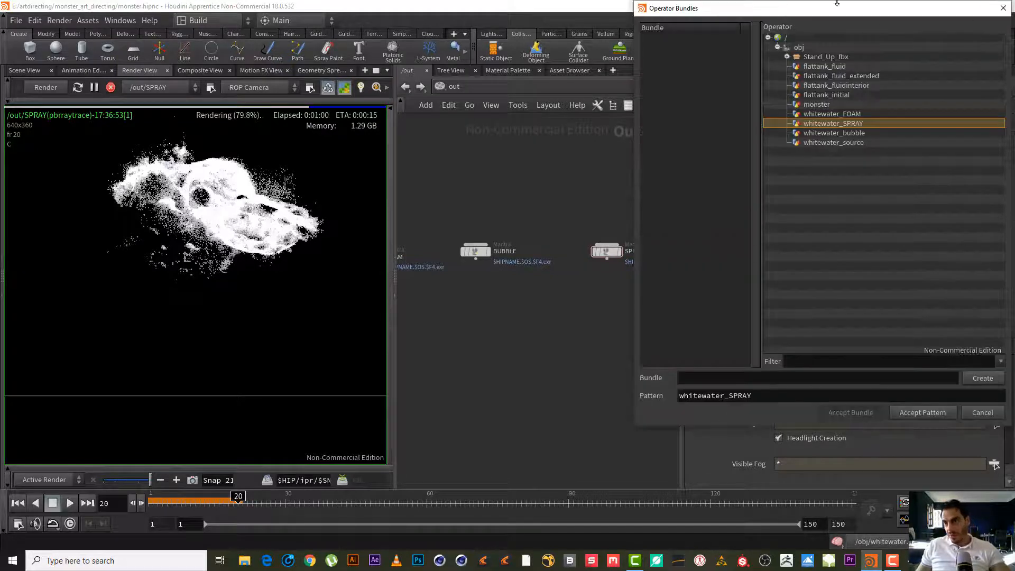
{"action": "left_click_drag", "start_coordinate": [870, 8], "coordinate": [664, 56]}
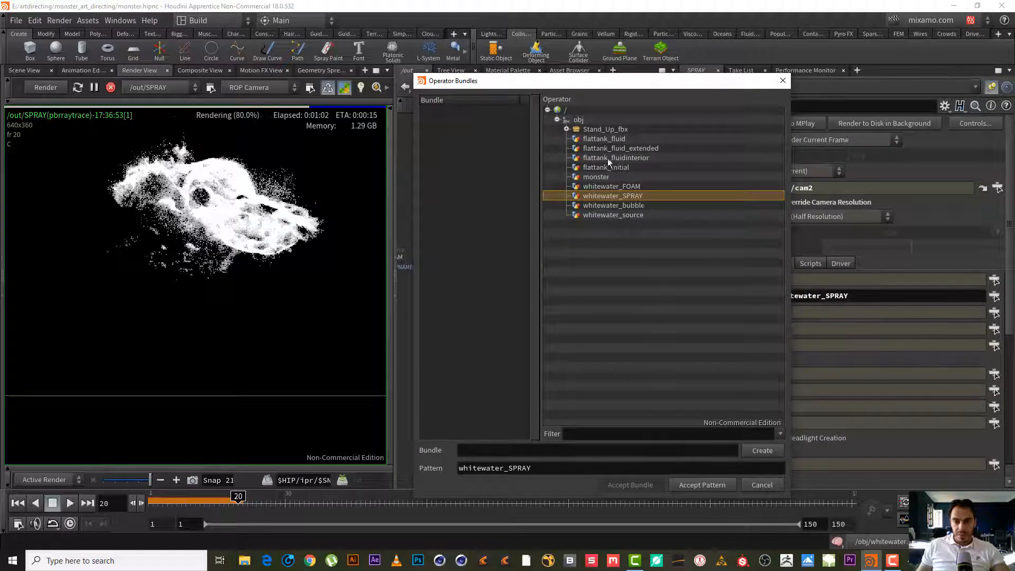
{"action": "left_click", "coordinate": [659, 150], "text": "ctrl"}
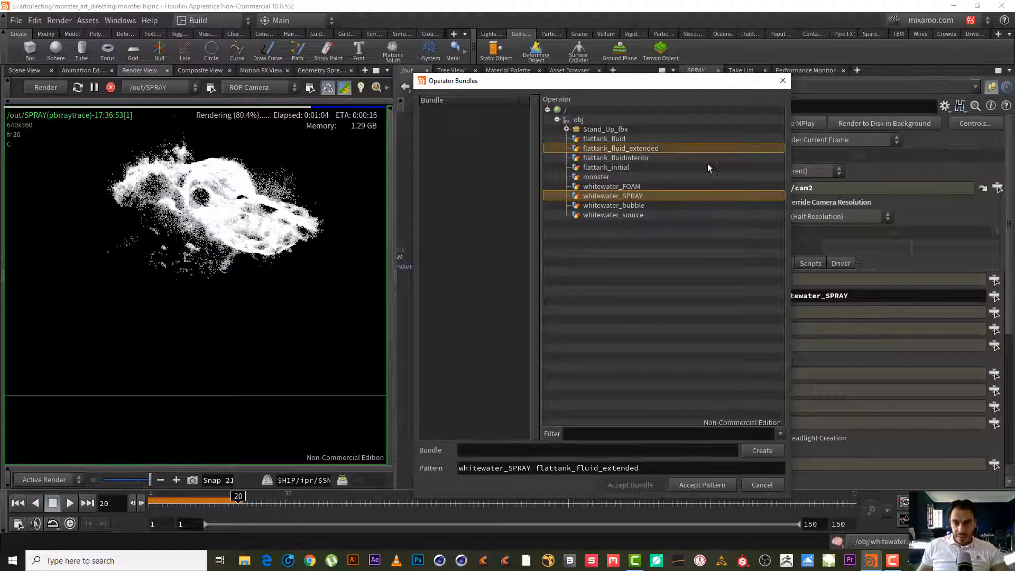
{"action": "left_click", "coordinate": [702, 486]}
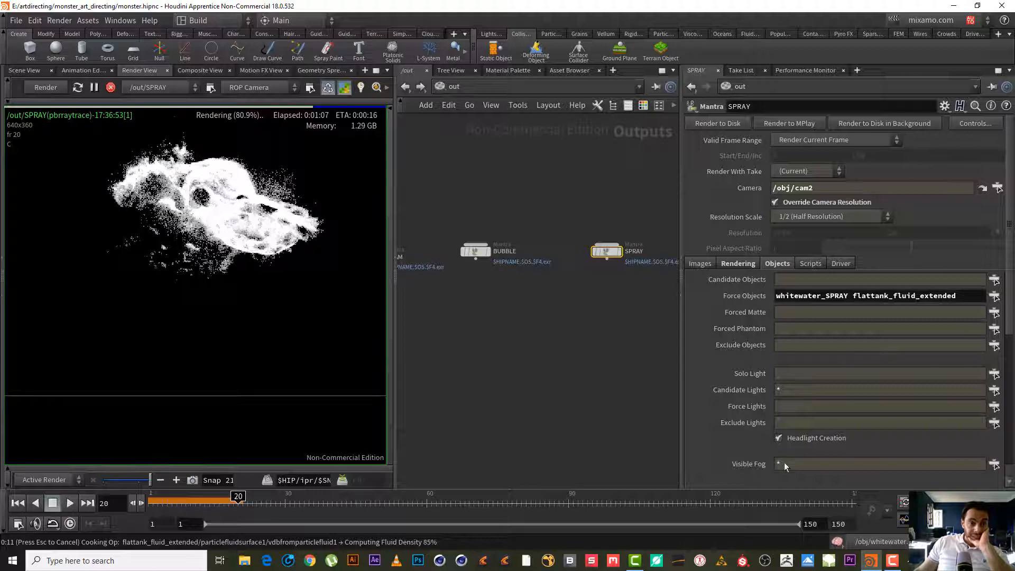
Stop the running SPRAY render once the spray and ocean surface can be judged together.
{"action": "left_click", "coordinate": [893, 560]}
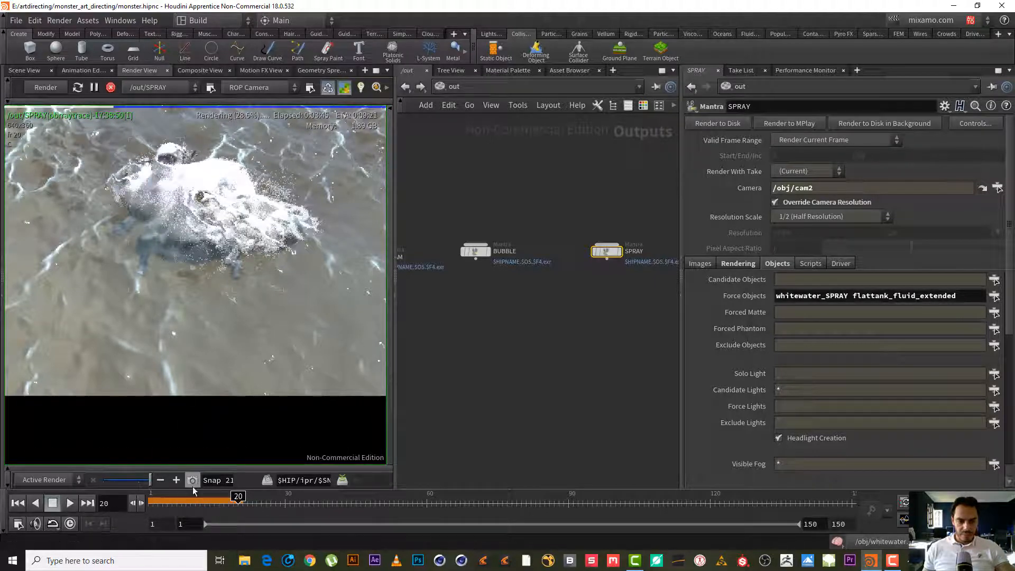
{"action": "left_click", "coordinate": [112, 88]}
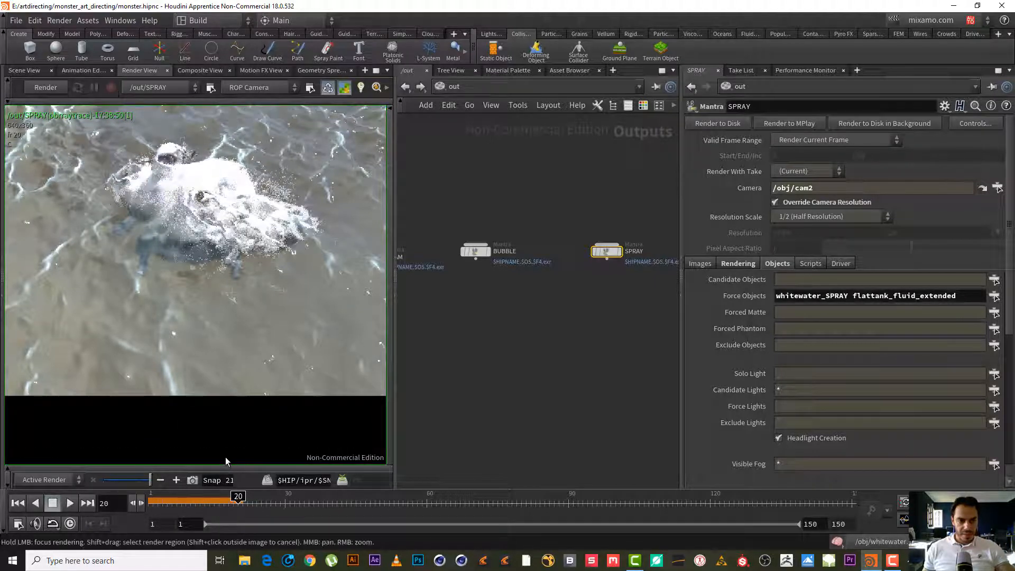
{"action": "left_click", "coordinate": [563, 312]}
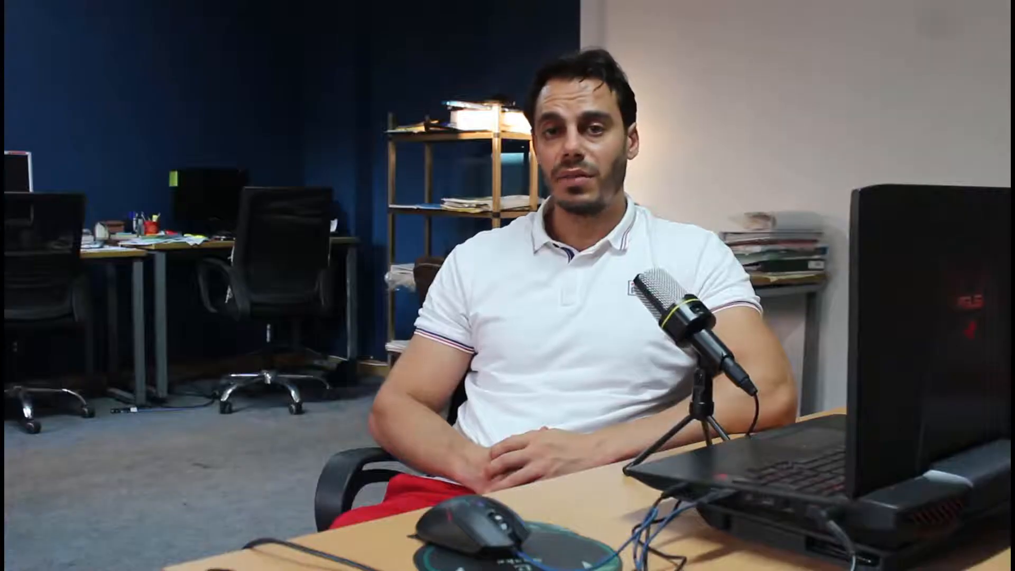